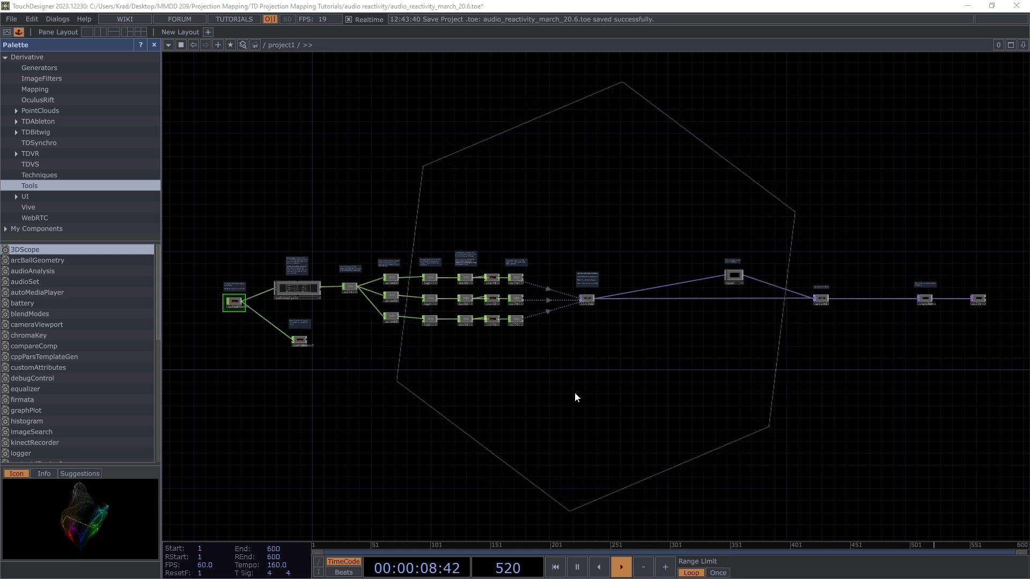
Step: Switch audiofilein1's Play parameter from Off to On so aquarius.mp3 starts playing
key("p")
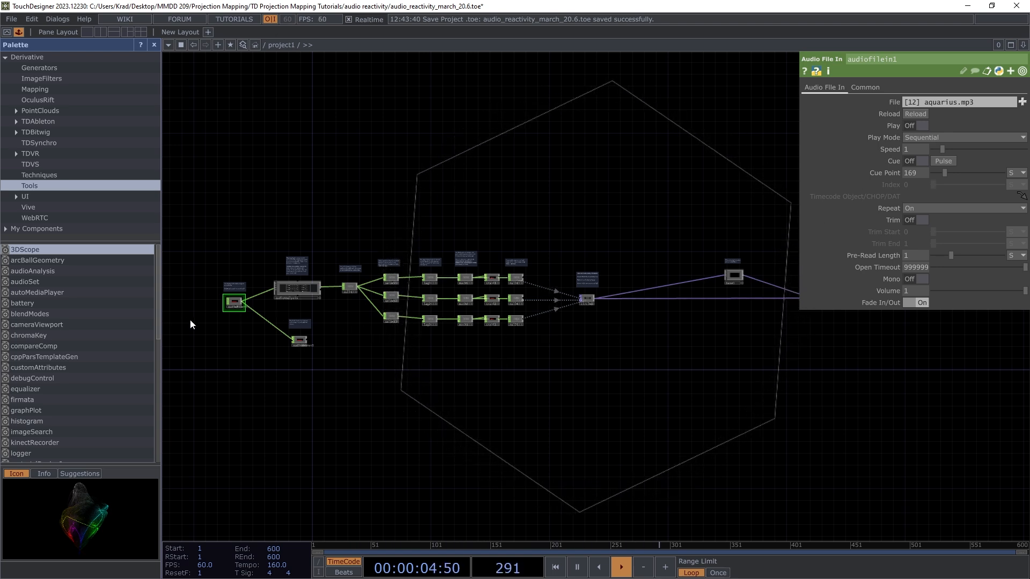
scroll(224, 309, "up", 5)
scroll(223, 304, "up", 4)
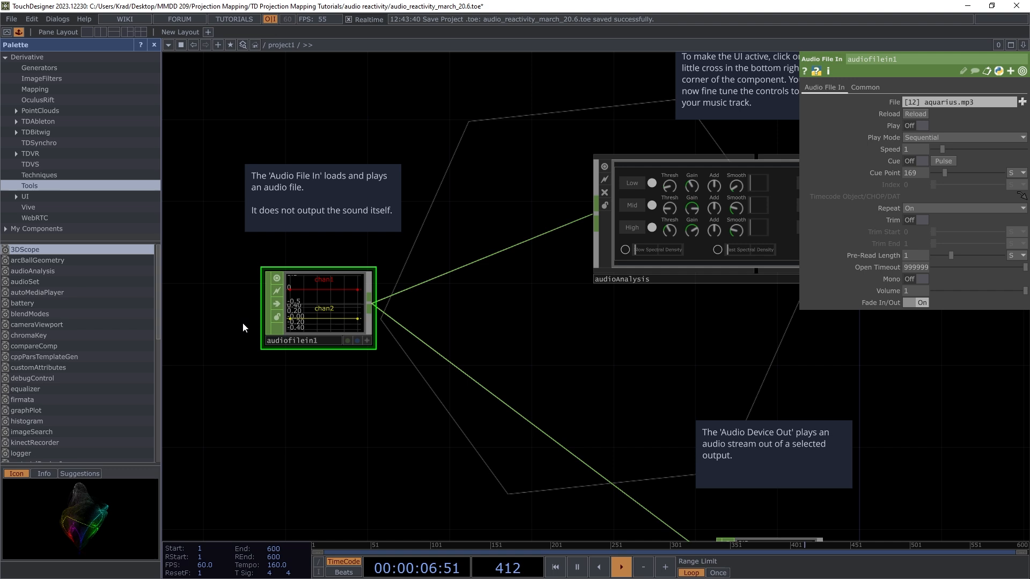
left_click(923, 124)
scroll(278, 337, "down", 7)
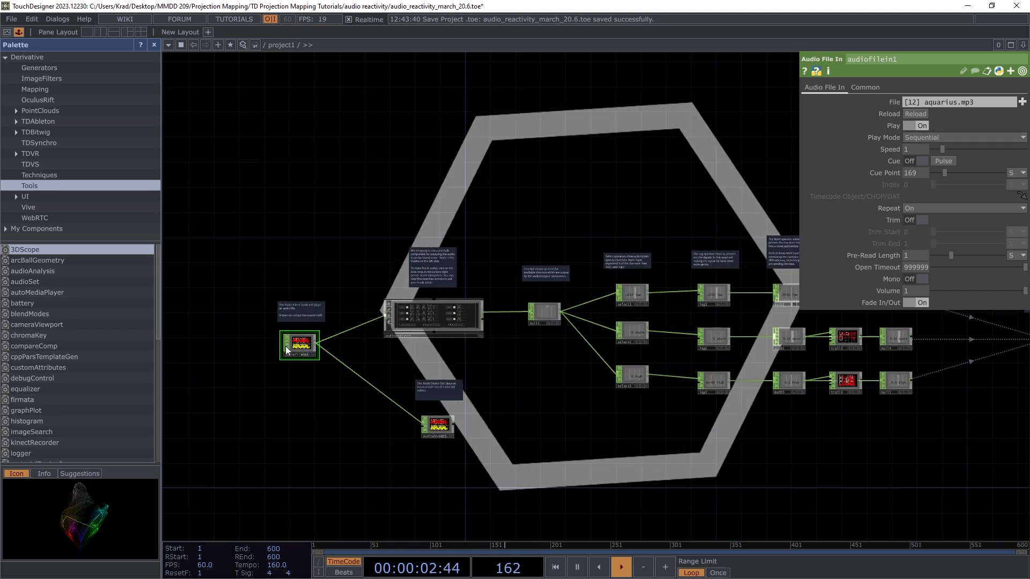
scroll(278, 345, "down", 3)
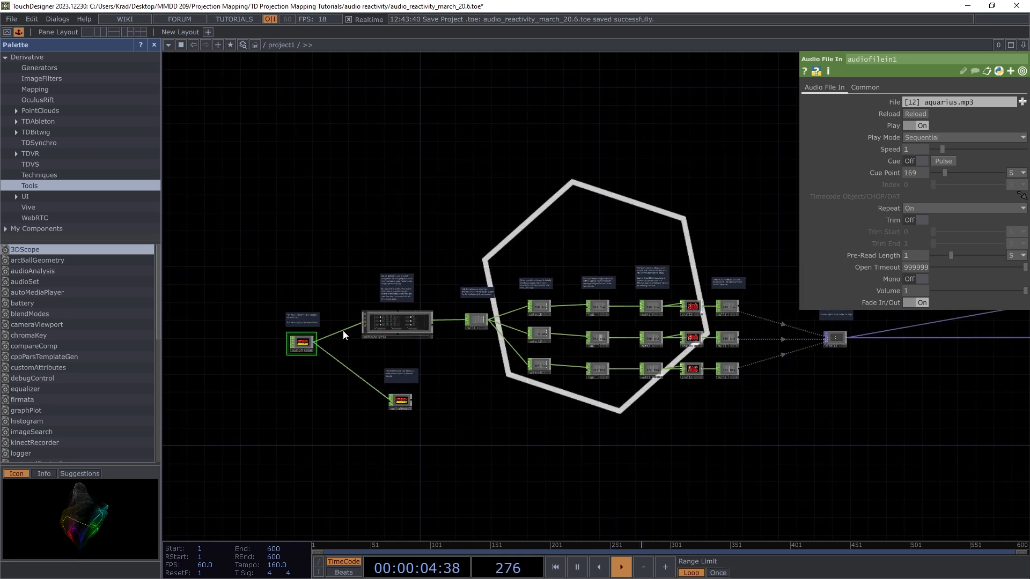
left_click(399, 401)
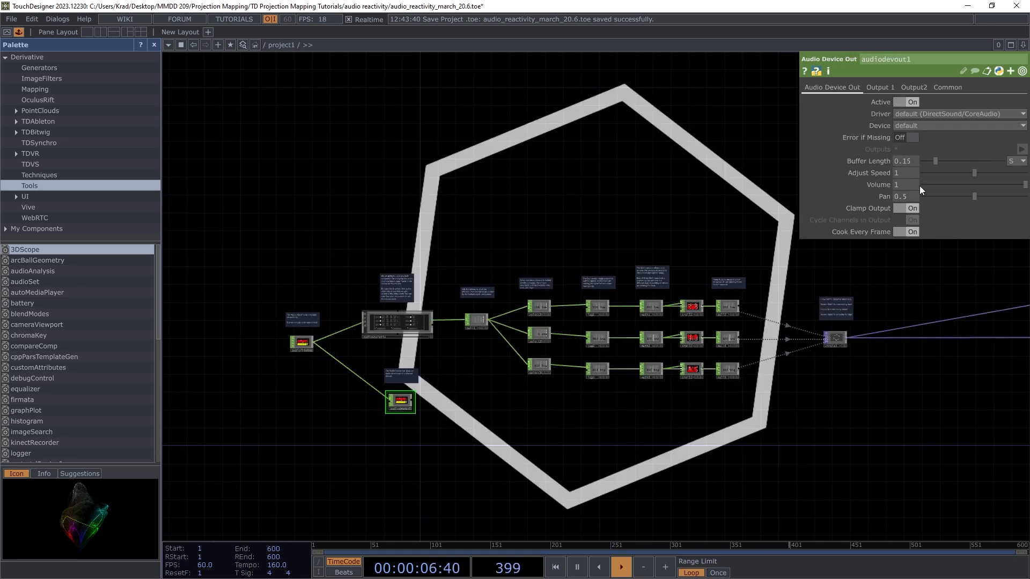
Step: Drag audiodevout1's Volume slider down from 1 to about 0.405
mouse_move(979, 183)
left_mouse_down()
mouse_move(996, 185)
mouse_move(964, 185)
left_mouse_up()
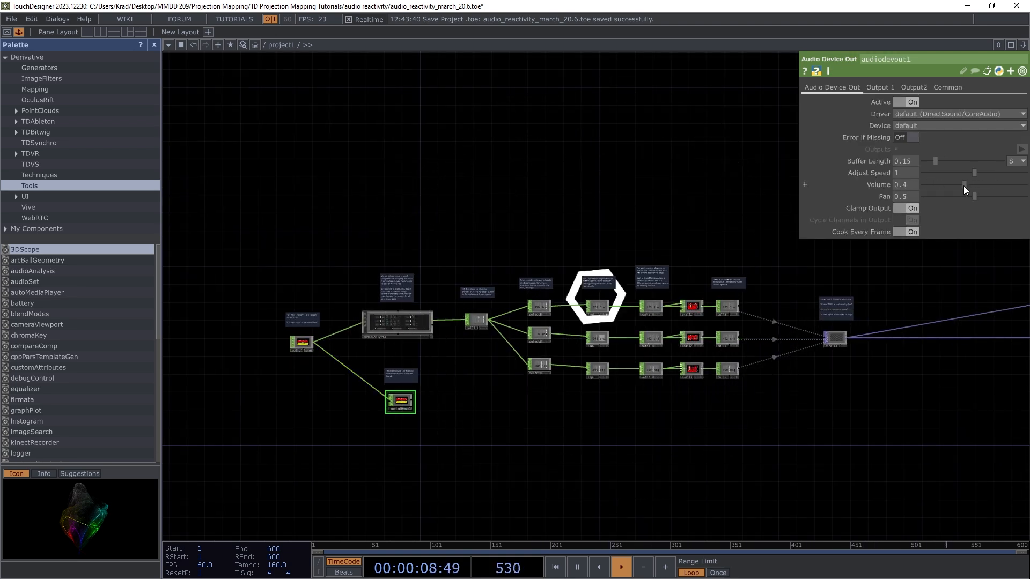
scroll(298, 344, "up", 10)
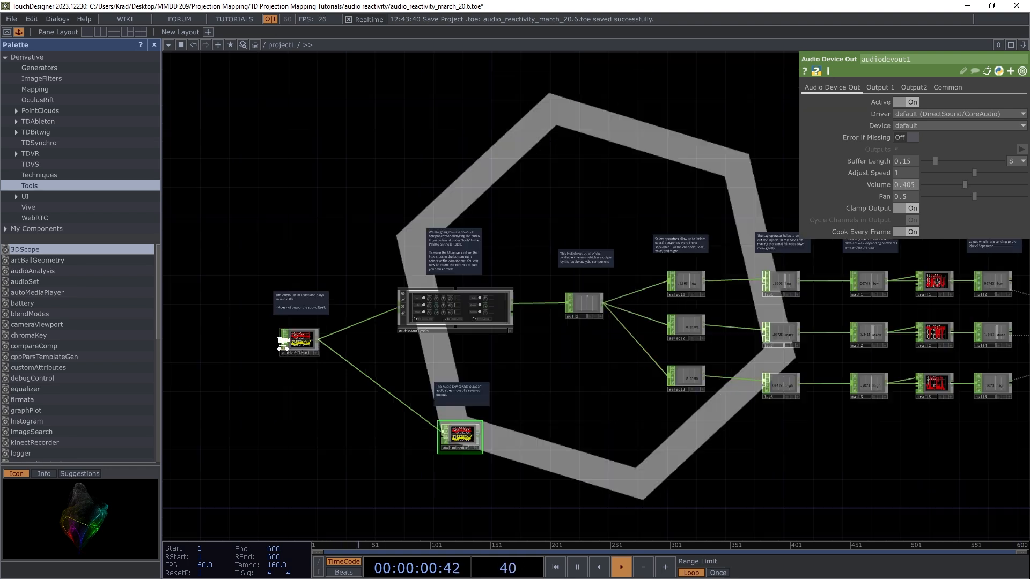
scroll(283, 337, "down", 10)
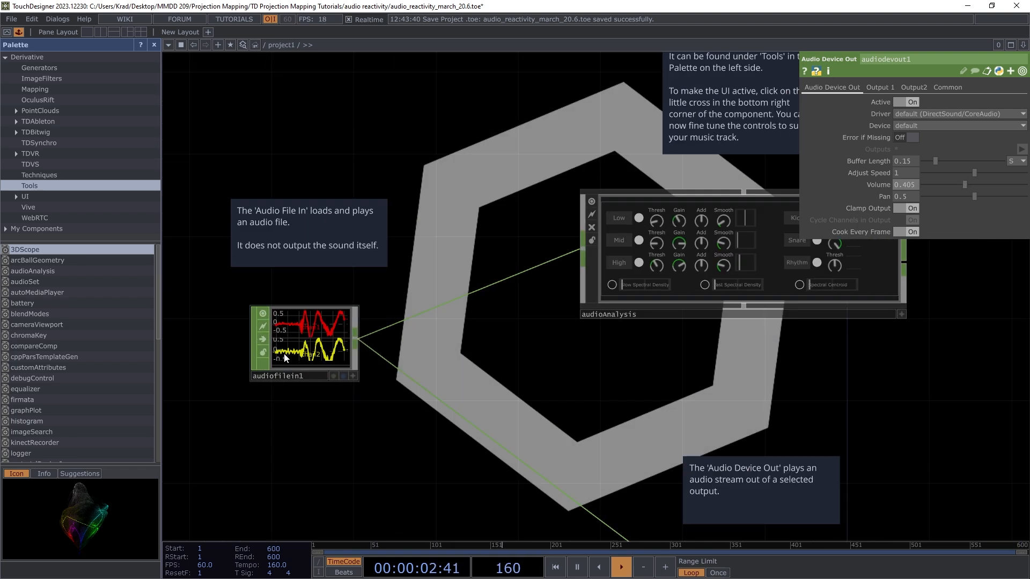
scroll(462, 328, "up", 3)
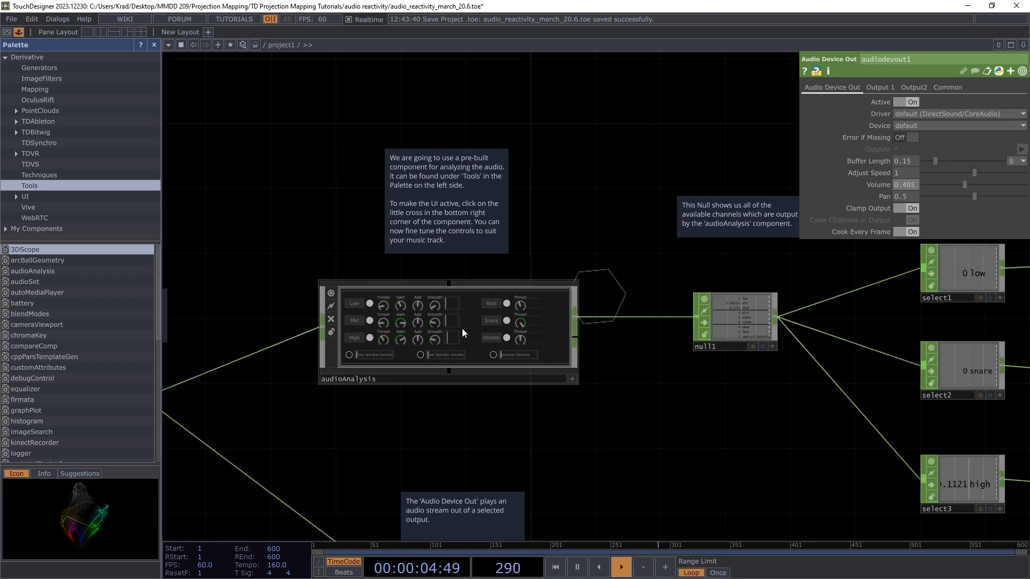
scroll(353, 342, "down", 6)
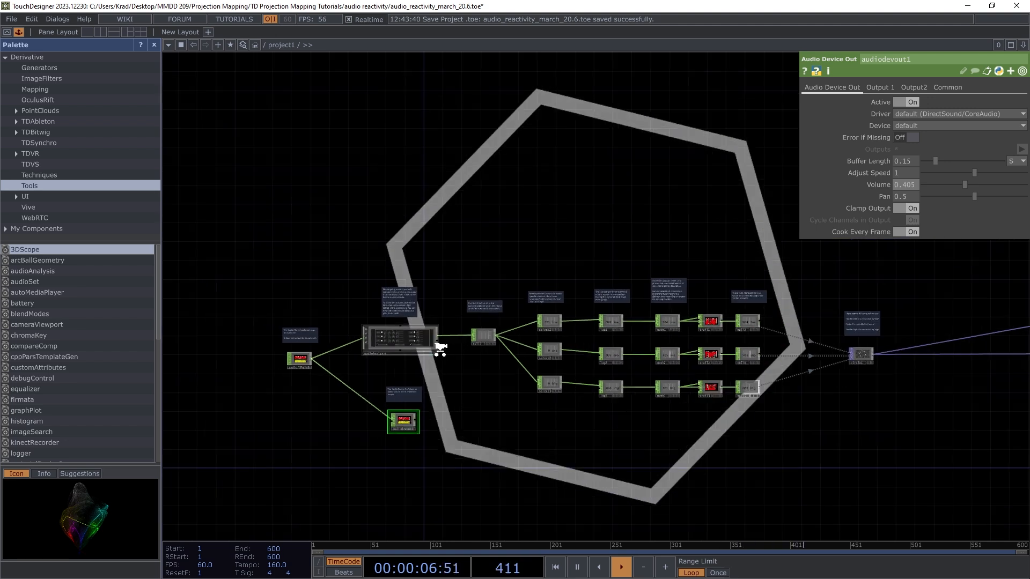
scroll(466, 359, "up", 4)
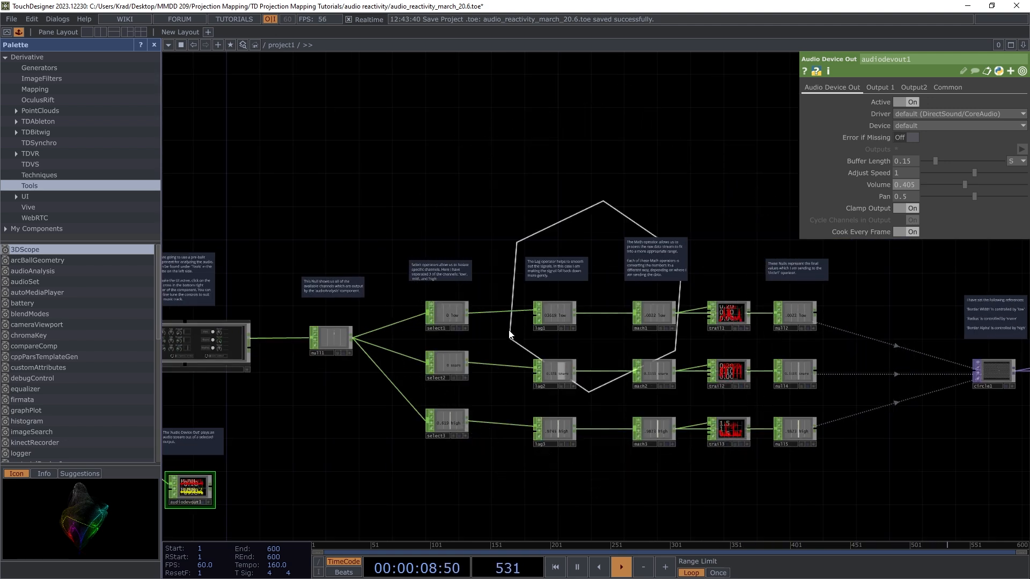
scroll(471, 340, "down", 3)
scroll(657, 334, "up", 8)
scroll(660, 335, "up", 2)
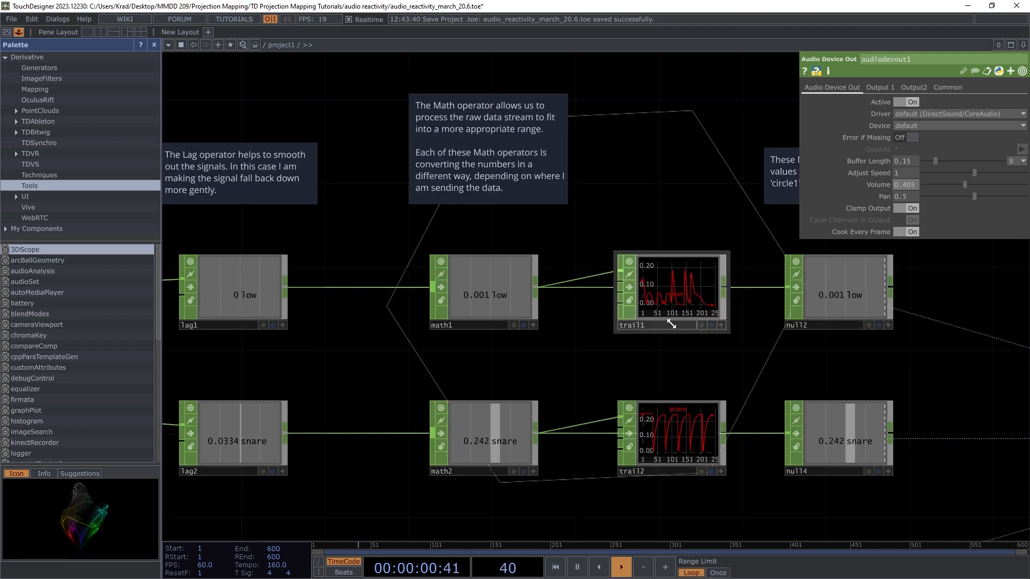
scroll(743, 299, "up", 4)
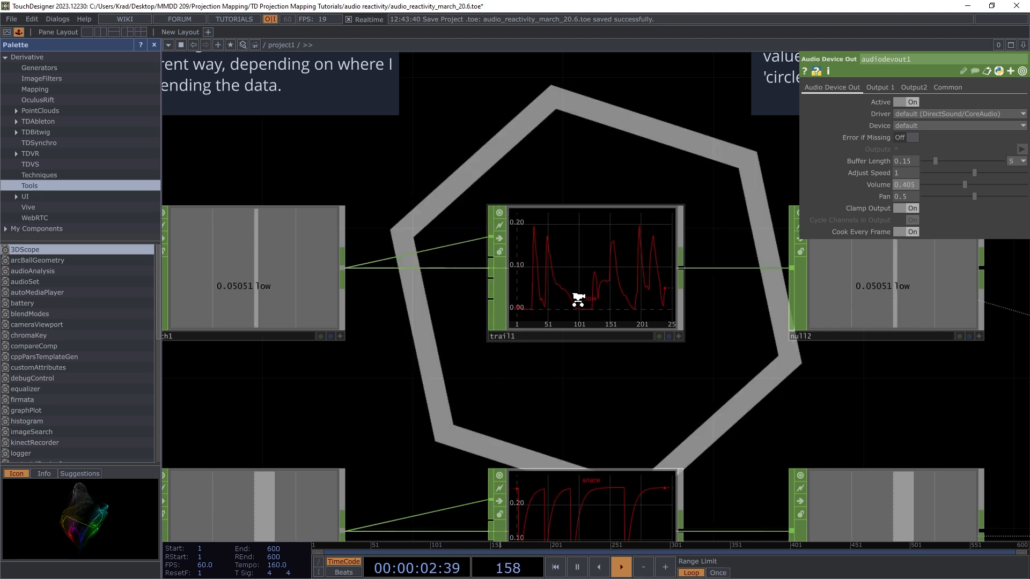
scroll(579, 295, "down", 4)
scroll(585, 410, "up", 6)
scroll(590, 322, "down", 5)
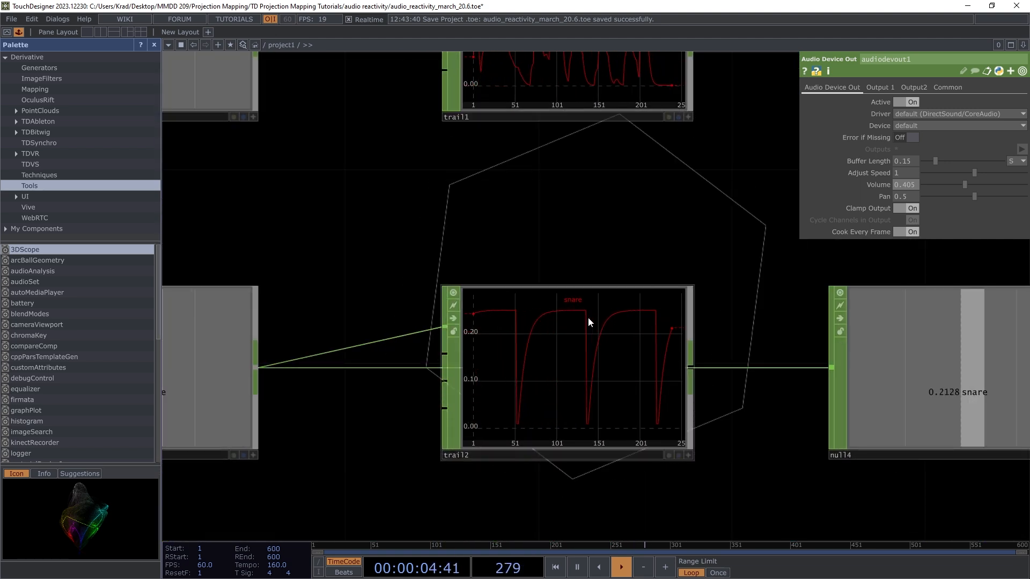
scroll(459, 327, "down", 2)
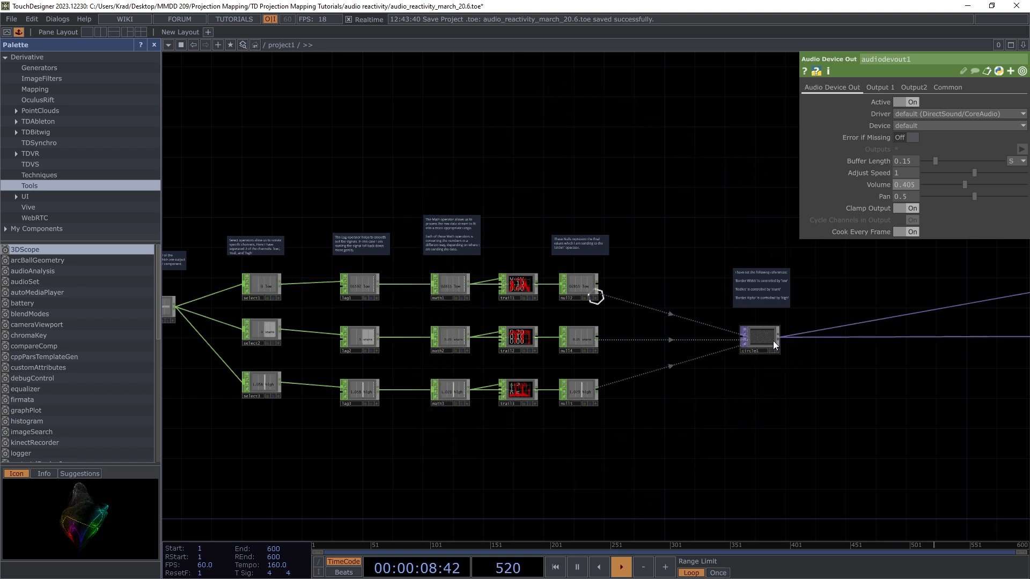
scroll(761, 338, "up", 4)
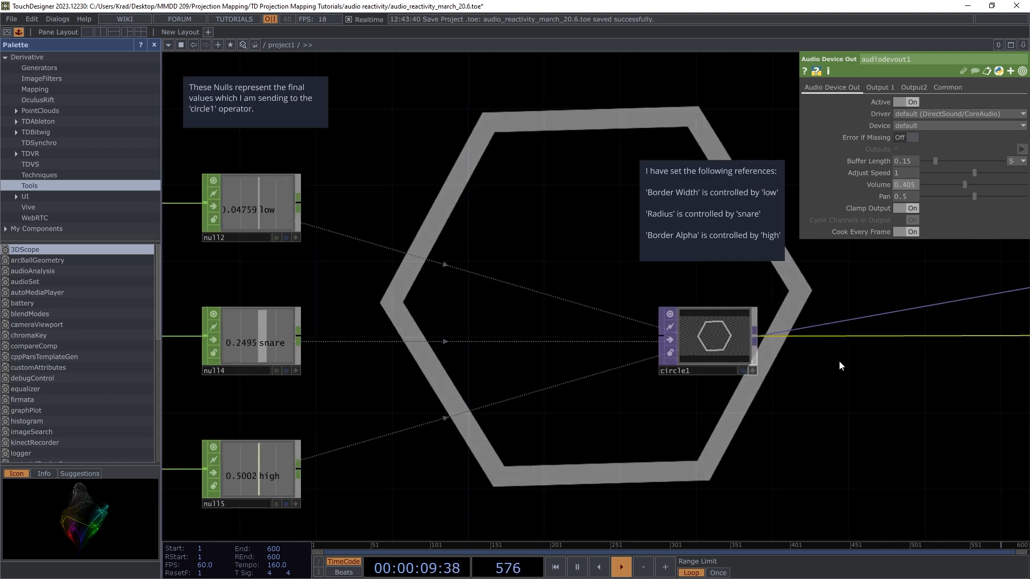
Step: Select circle1 and switch to its Circle page showing radius, border width and border alpha
left_click(706, 340)
scroll(455, 371, "down", 2)
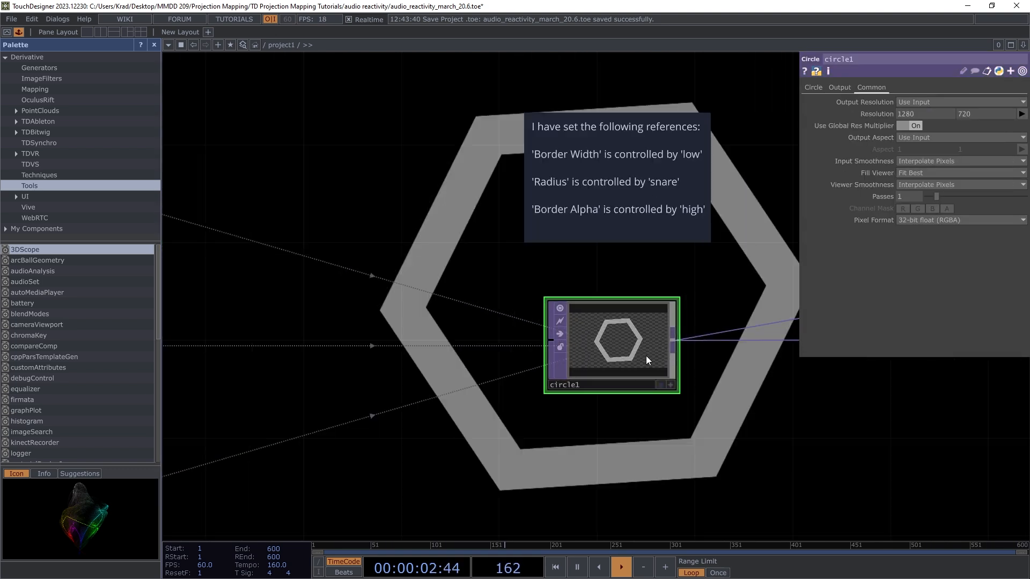
scroll(646, 355, "up", 4)
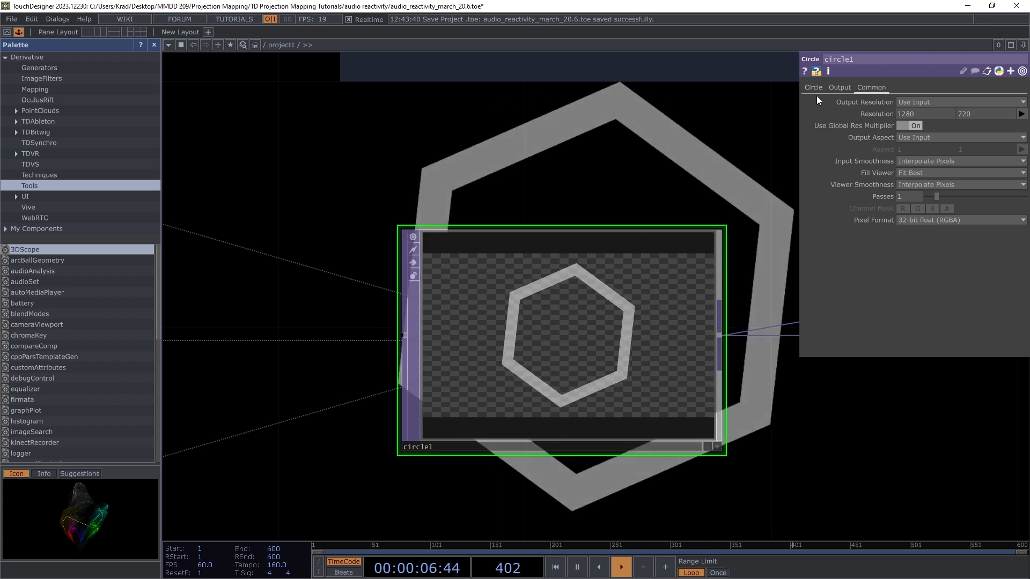
left_click(818, 88)
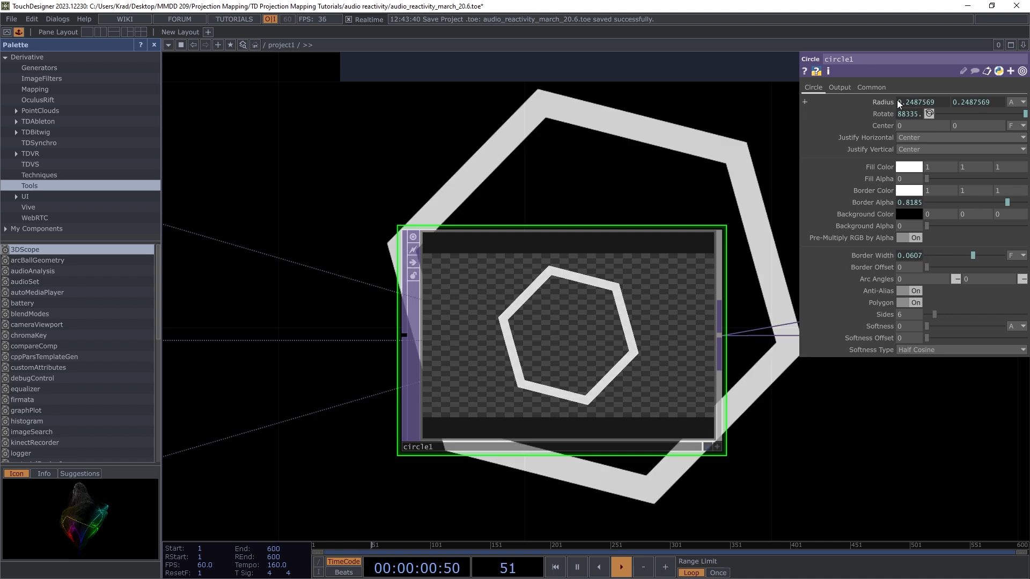
scroll(674, 201, "down", 6)
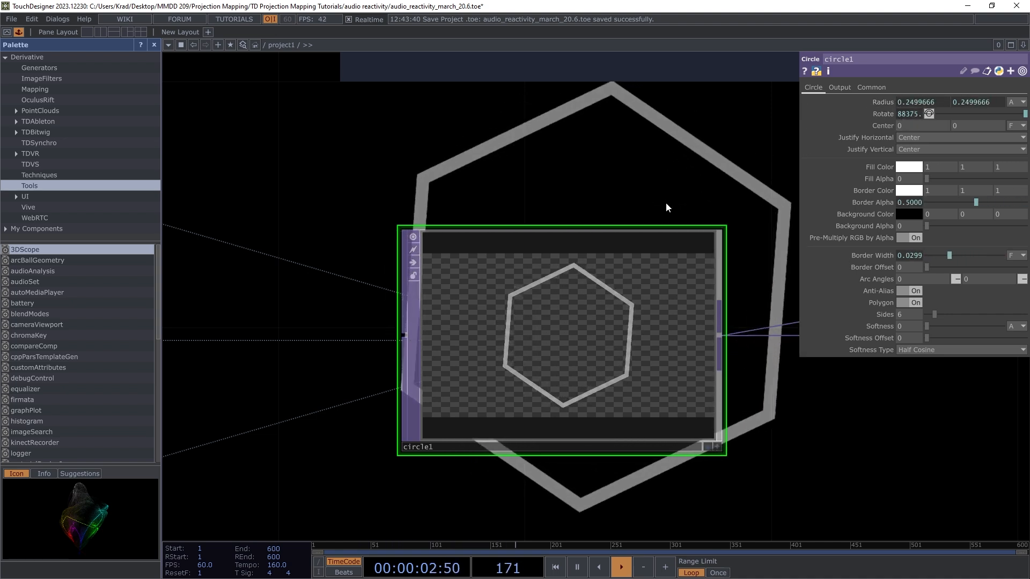
scroll(622, 266, "down", 5)
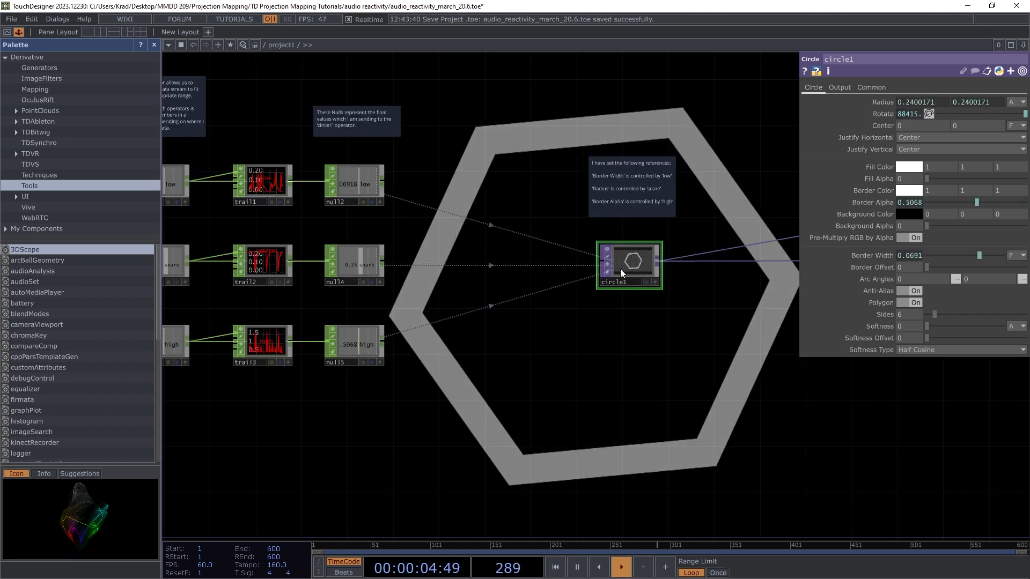
scroll(616, 255, "up", 3)
scroll(391, 275, "down", 7)
scroll(482, 275, "up", 4)
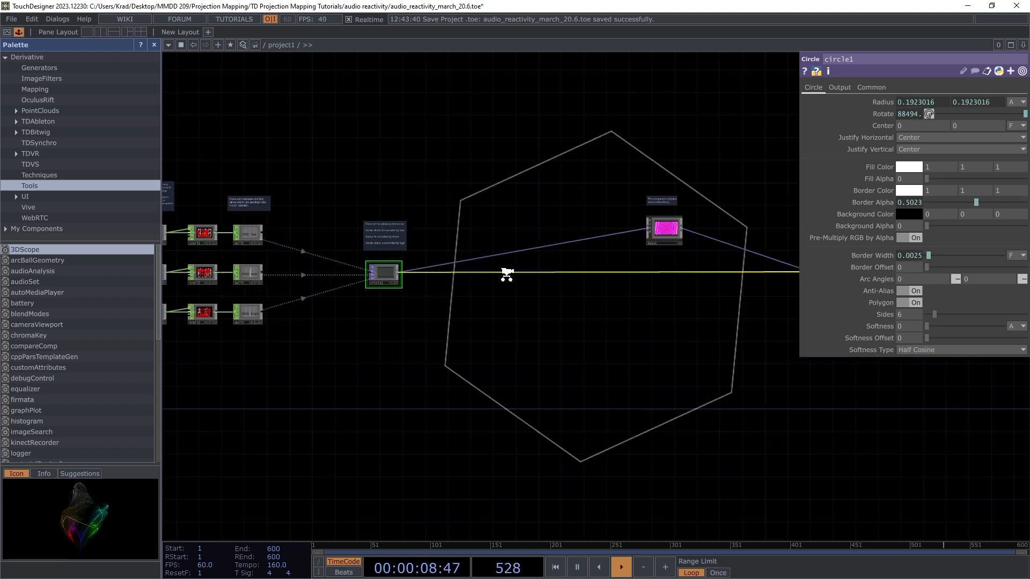
scroll(510, 275, "down", 1)
scroll(716, 278, "down", 3)
scroll(777, 265, "up", 3)
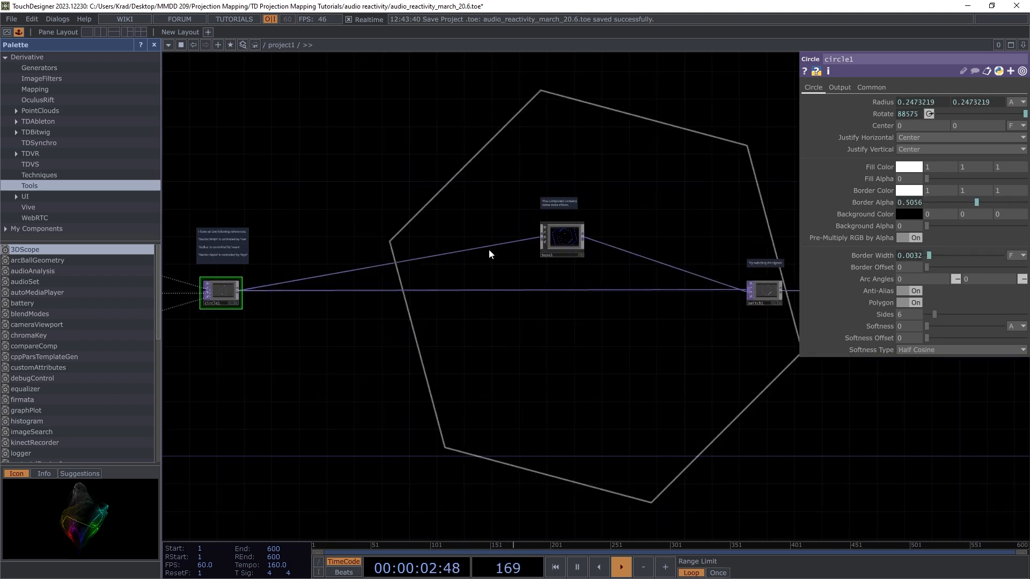
Step: Set switch1's Index to 0.88 with Blend between Inputs on, mixing toward base1
left_click(764, 290)
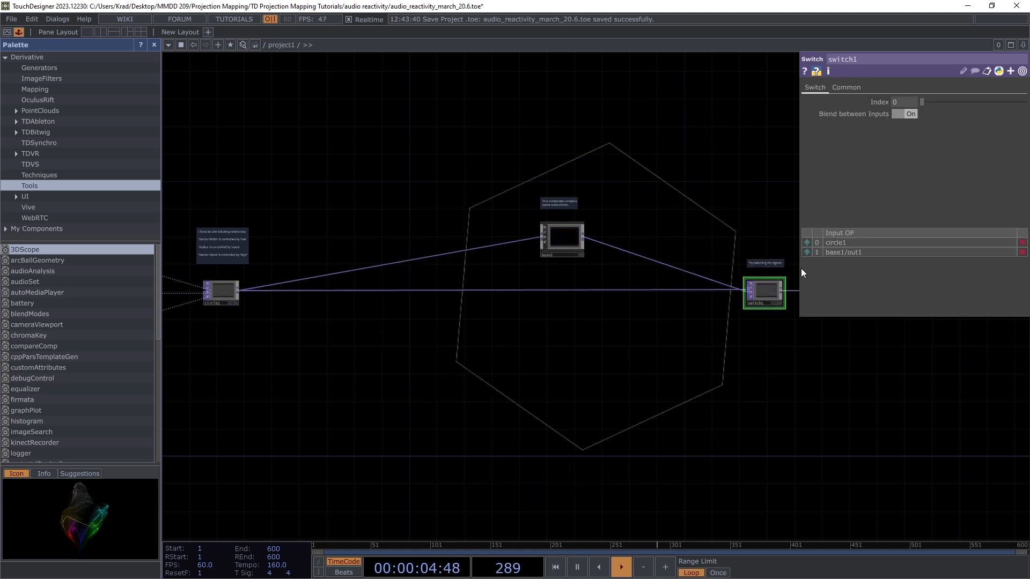
scroll(581, 262, "up", 7)
scroll(492, 320, "down", 5)
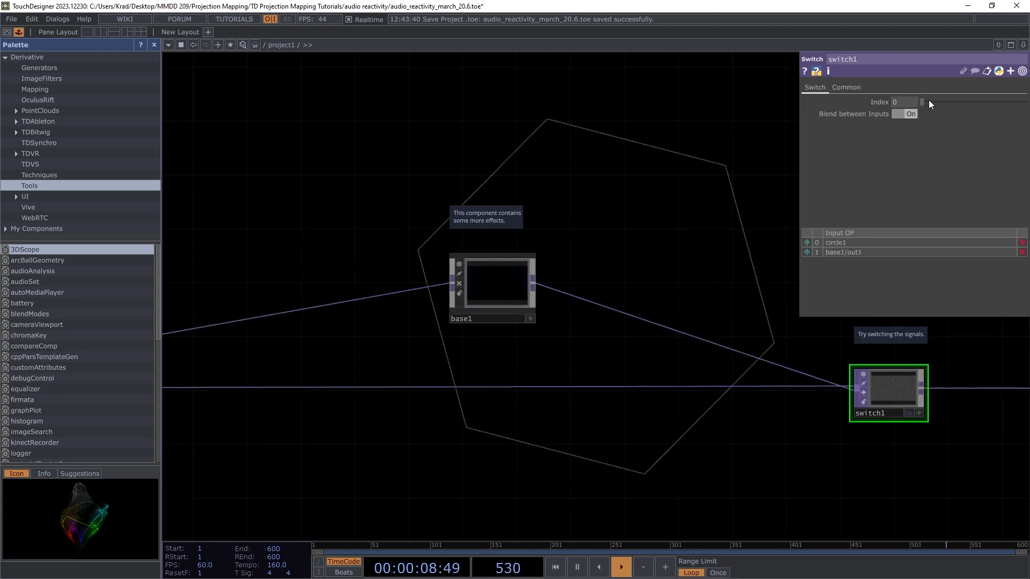
left_click_drag(920, 101, 929, 102)
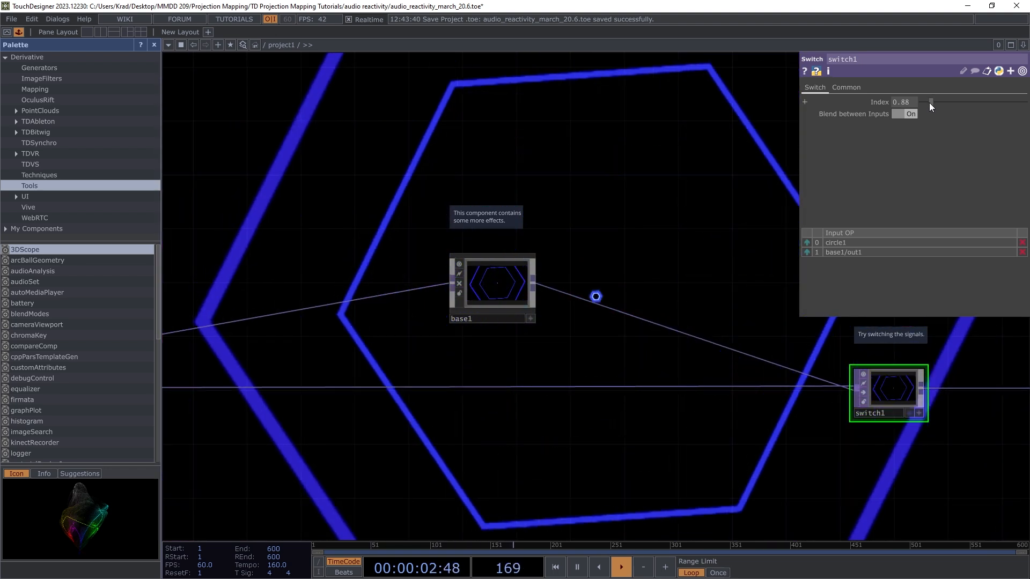
scroll(662, 316, "down", 2)
scroll(662, 316, "down", 2)
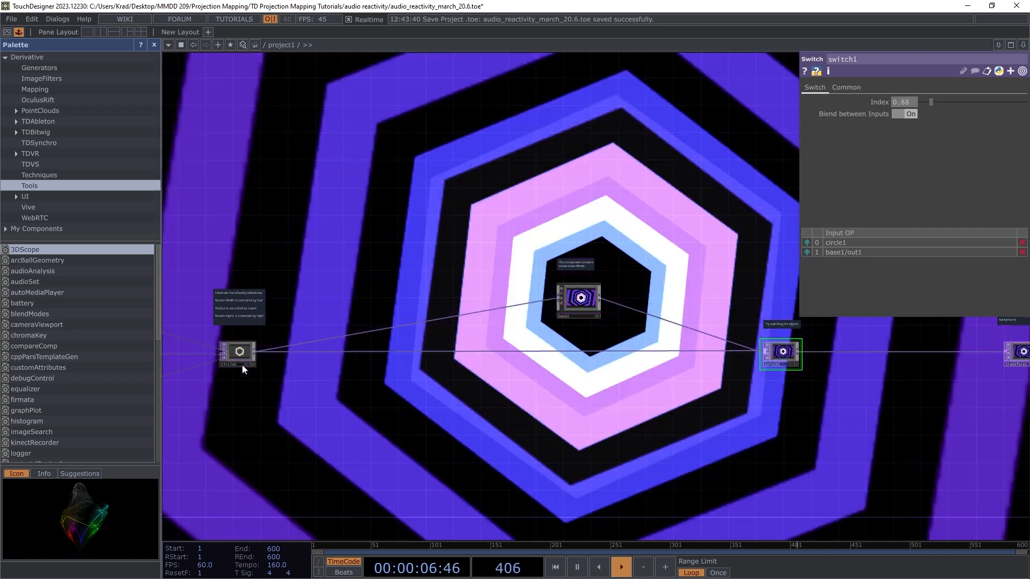
scroll(241, 365, "up", 3)
scroll(239, 352, "down", 3)
scroll(252, 356, "down", 1)
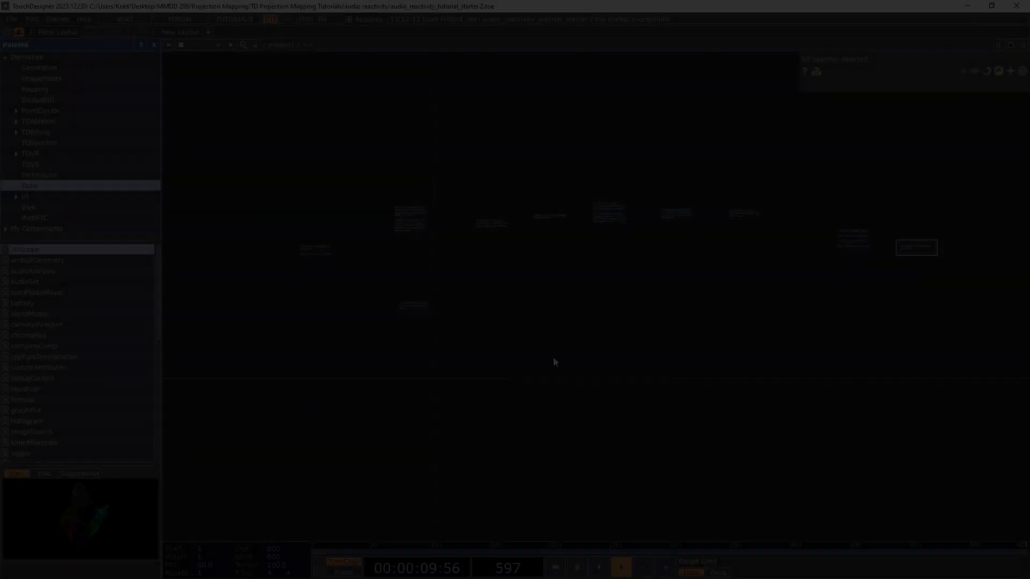
scroll(656, 310, "down", 3)
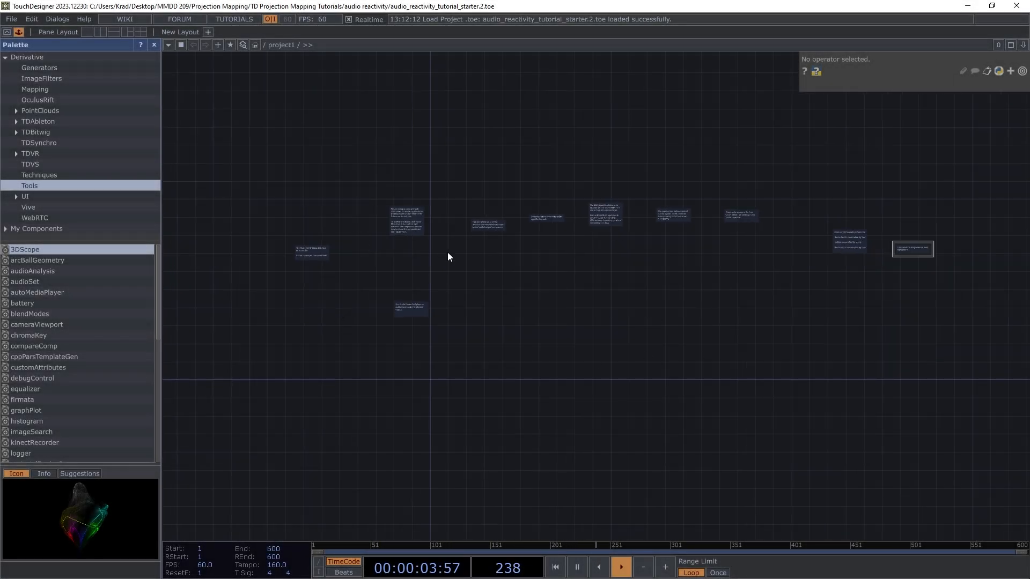
scroll(257, 264, "up", 5)
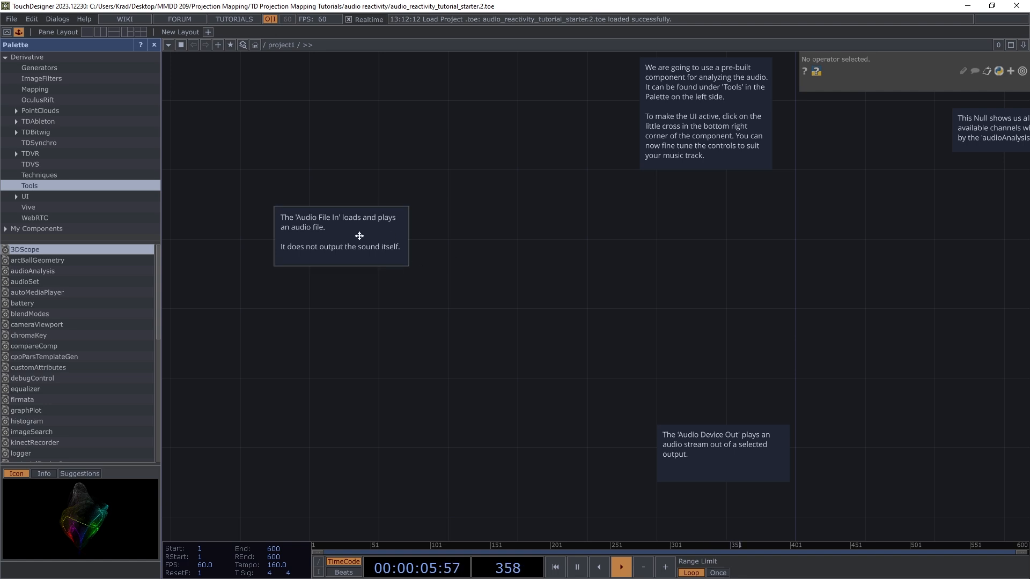
scroll(343, 236, "down", 2)
scroll(435, 254, "down", 5)
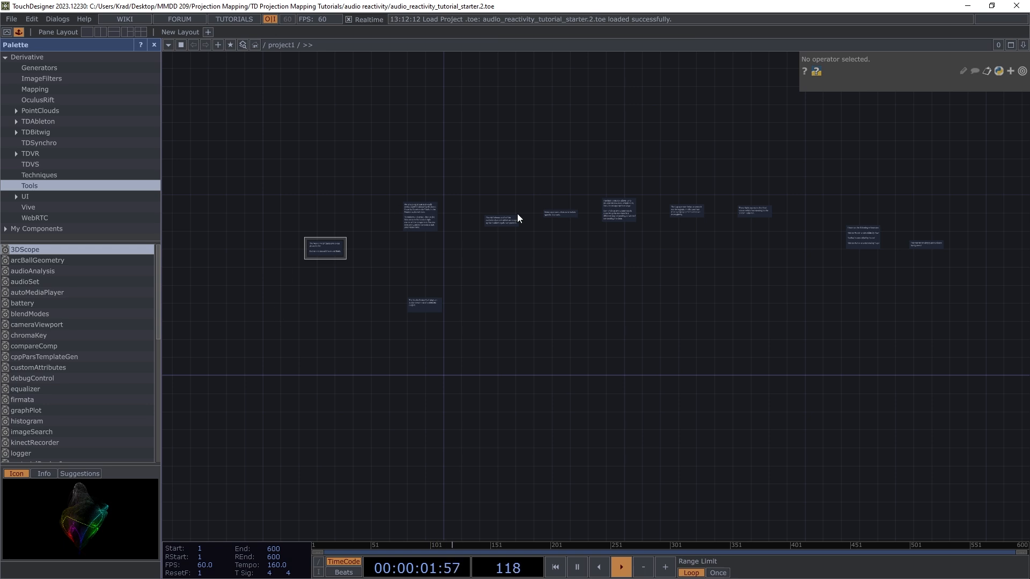
scroll(423, 289, "up", 1)
scroll(499, 272, "down", 2)
scroll(545, 264, "up", 3)
scroll(354, 302, "down", 1)
scroll(304, 246, "up", 2)
scroll(425, 225, "down", 1)
scroll(429, 225, "up", 1)
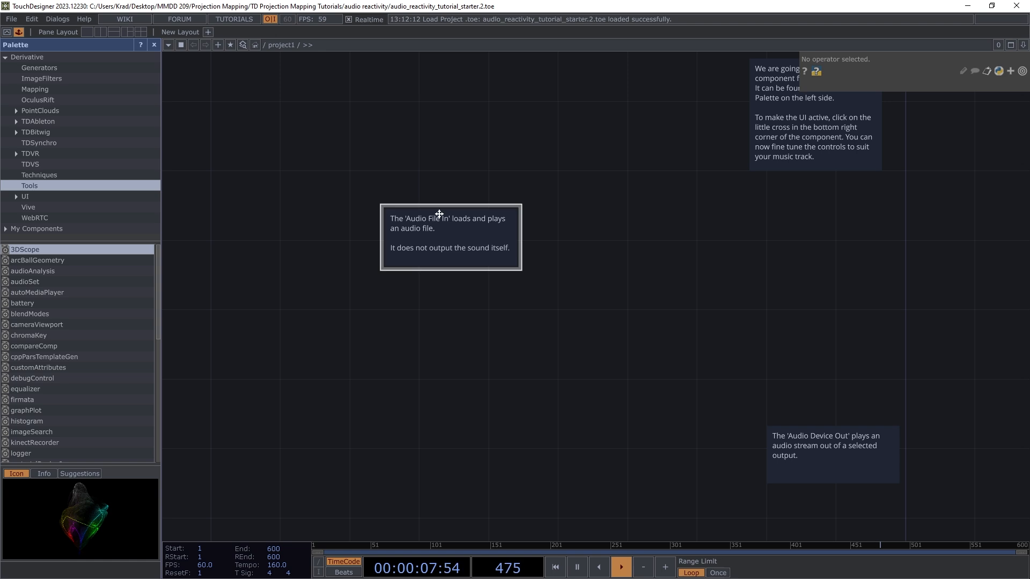
scroll(440, 214, "up", 3)
scroll(432, 304, "down", 2)
scroll(469, 259, "down", 1)
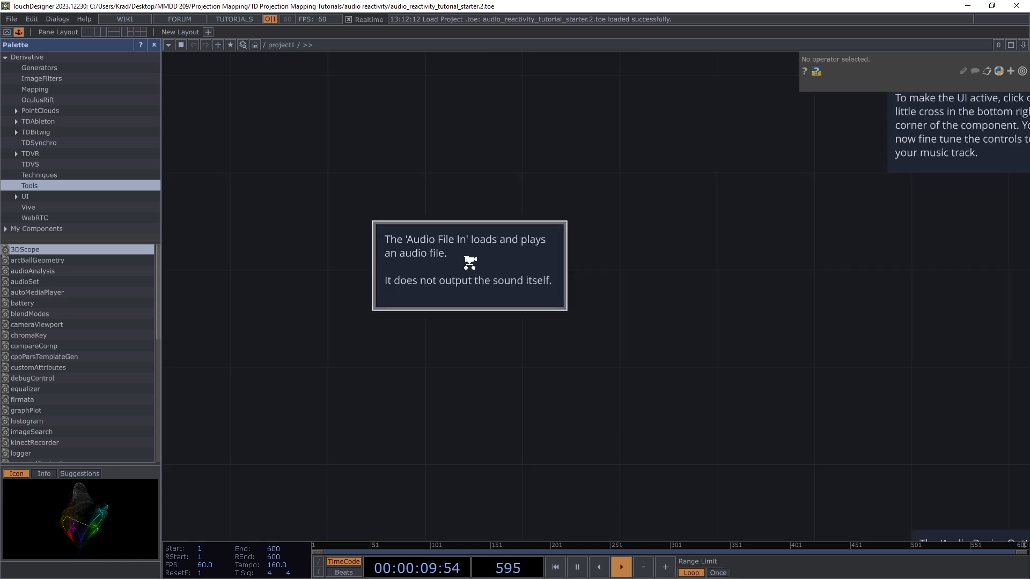
scroll(461, 321, "down", 2)
scroll(465, 251, "up", 1)
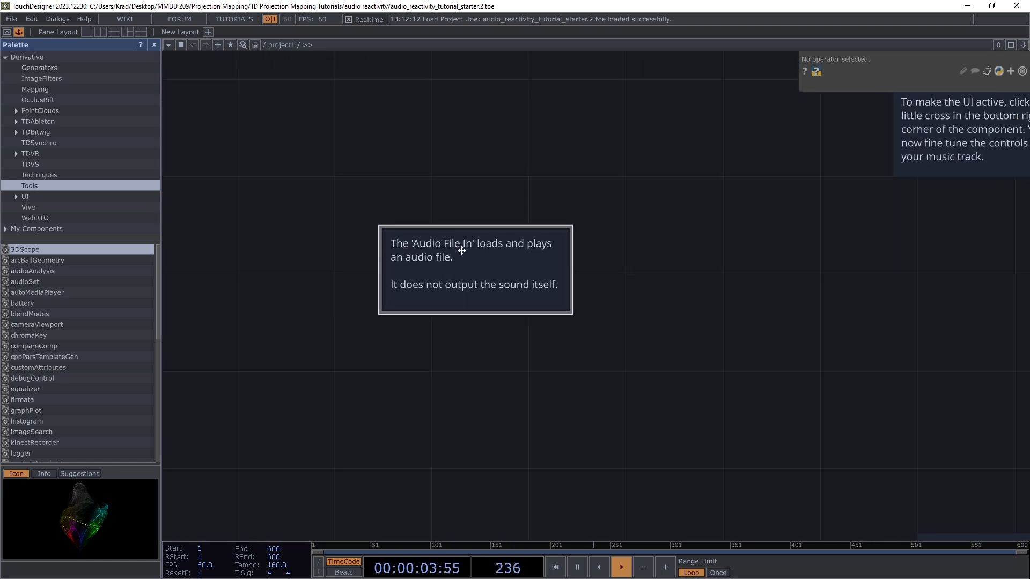
scroll(468, 247, "down", 4)
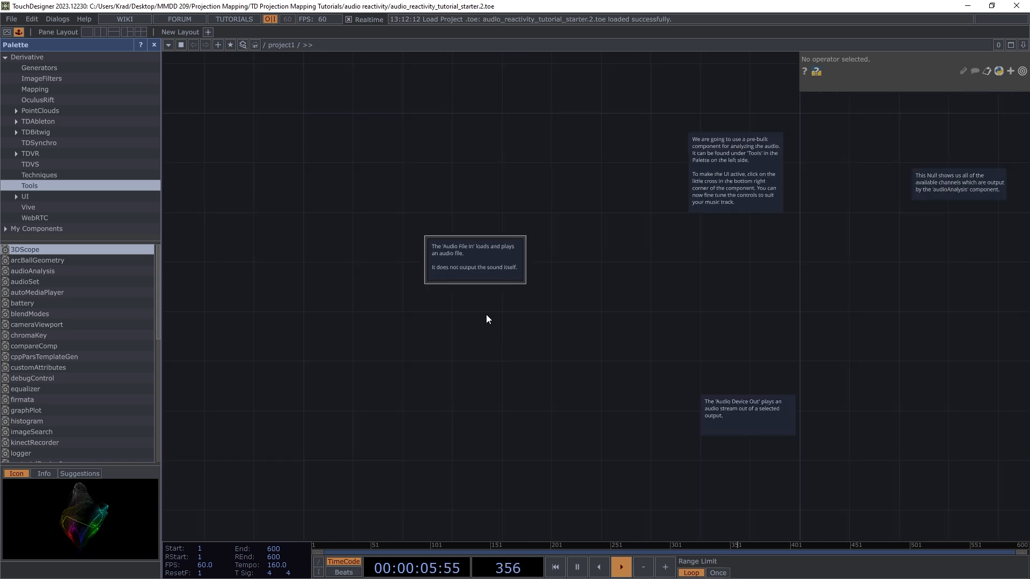
scroll(489, 320, "up", 1)
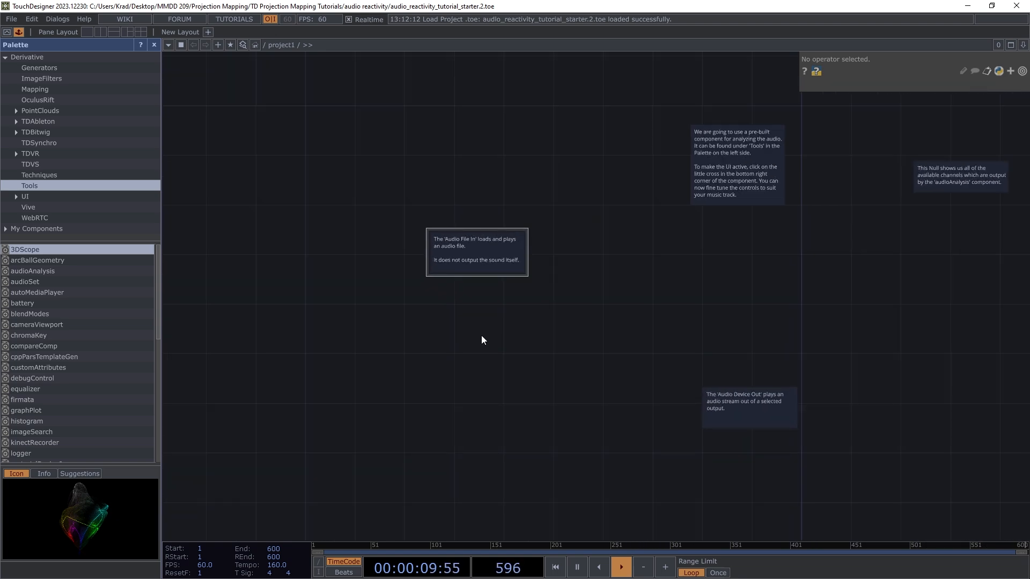
Step: Create an Audio File In CHOP from the OP Create Dialog and place audiofilein1
key("Tab")
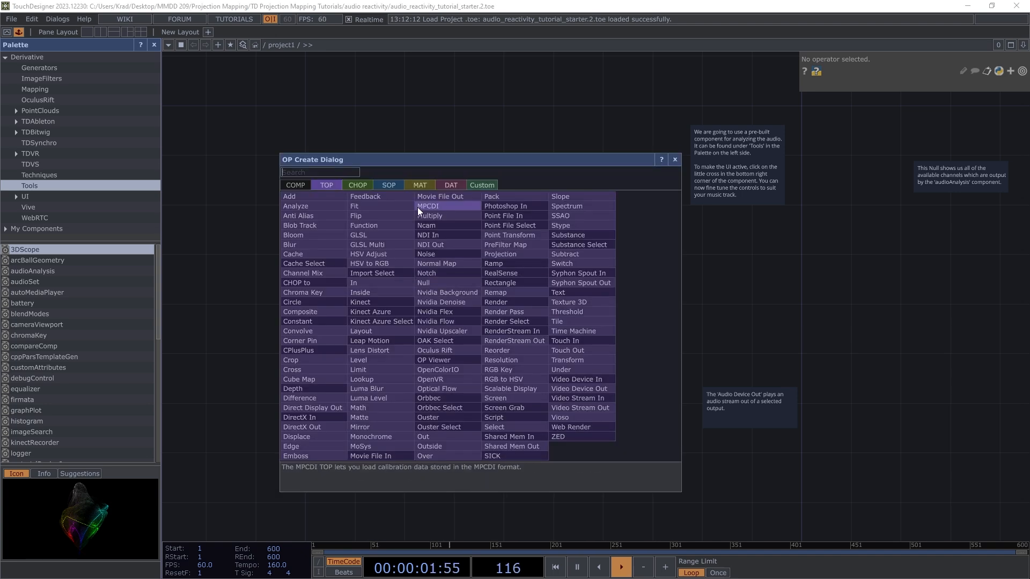
left_click(356, 185)
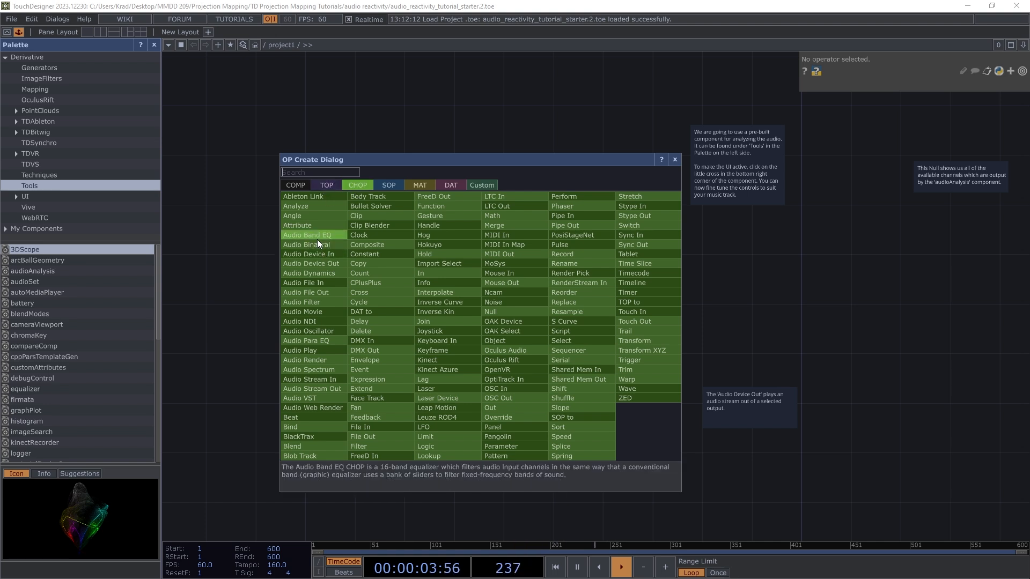
left_click(293, 284)
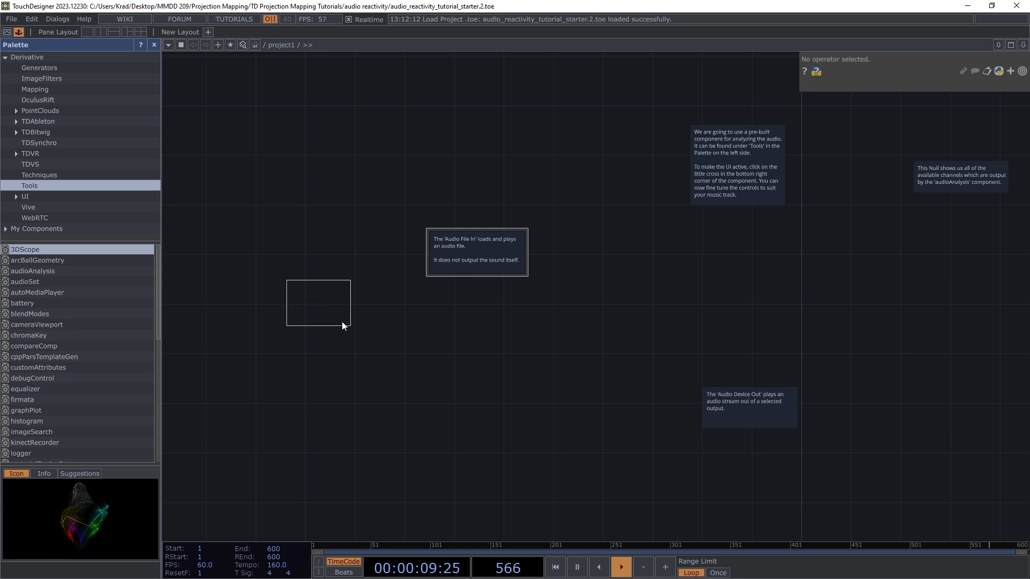
left_click(488, 338)
Step: Zoom around the network to check audiofilein1's live waveforms
scroll(488, 339, "up", 5)
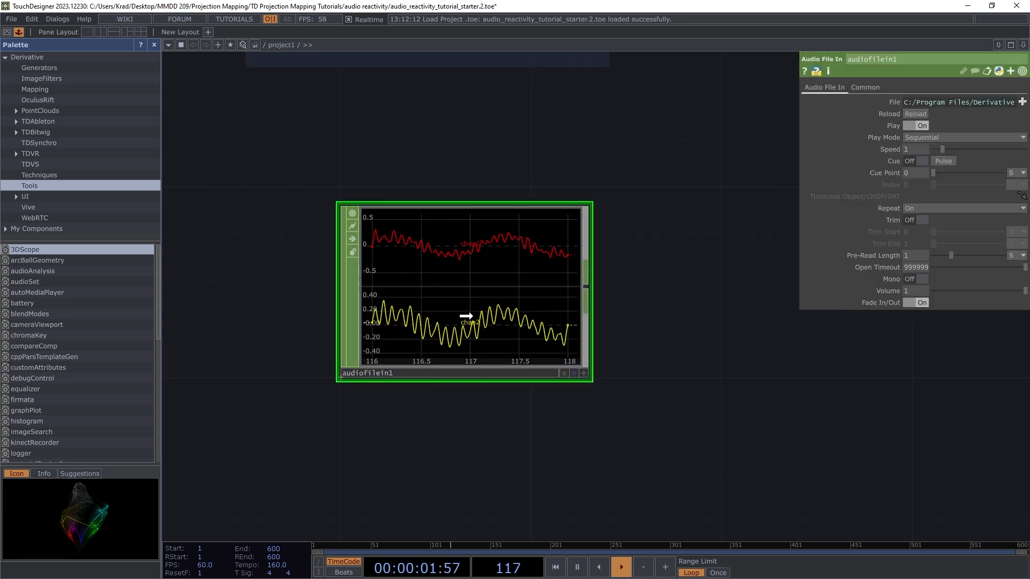
scroll(452, 384, "down", 3)
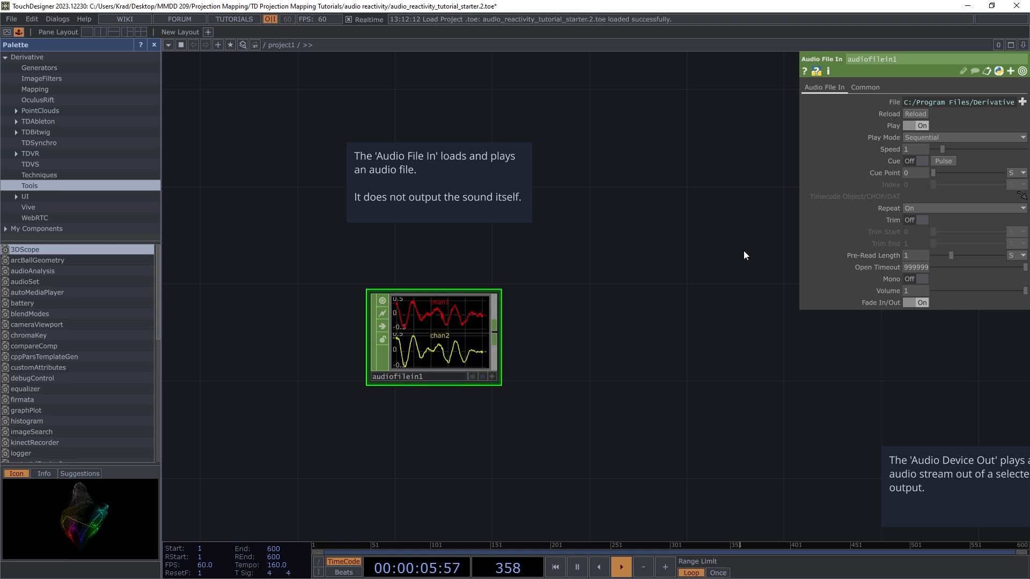
scroll(372, 306, "down", 2)
scroll(380, 286, "up", 3)
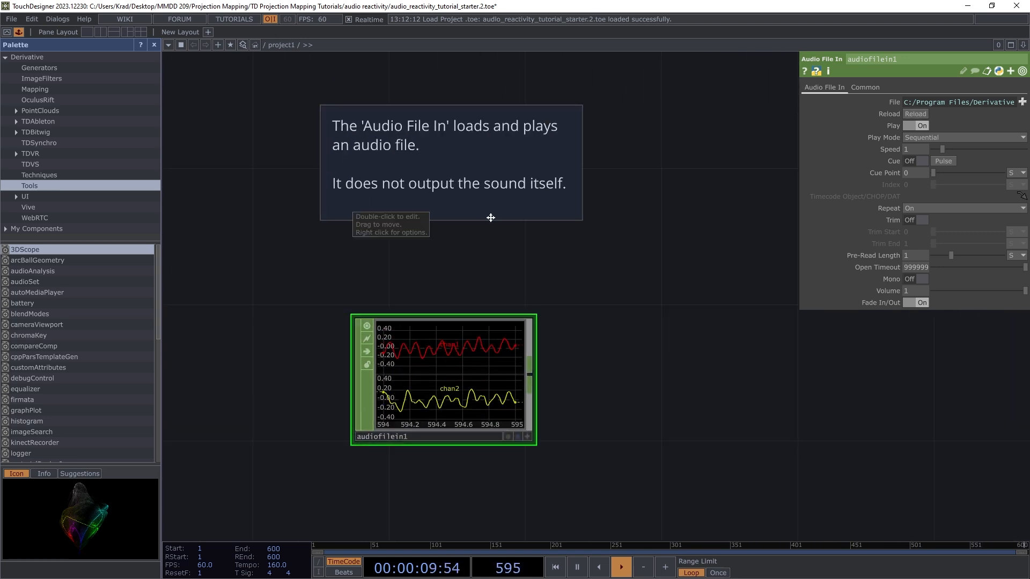
scroll(450, 374, "down", 2)
scroll(412, 362, "up", 1)
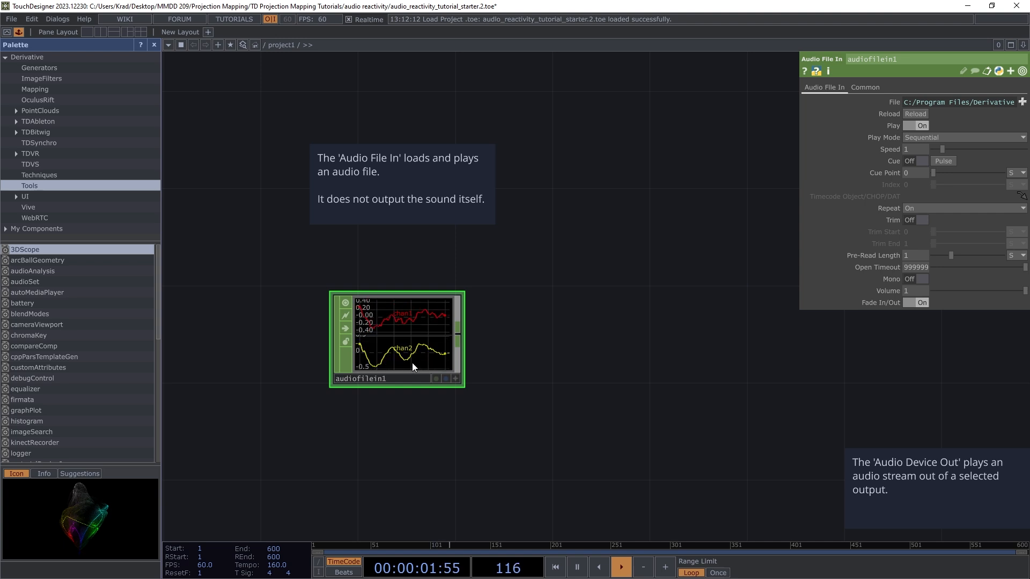
scroll(379, 357, "down", 2)
scroll(409, 356, "up", 2)
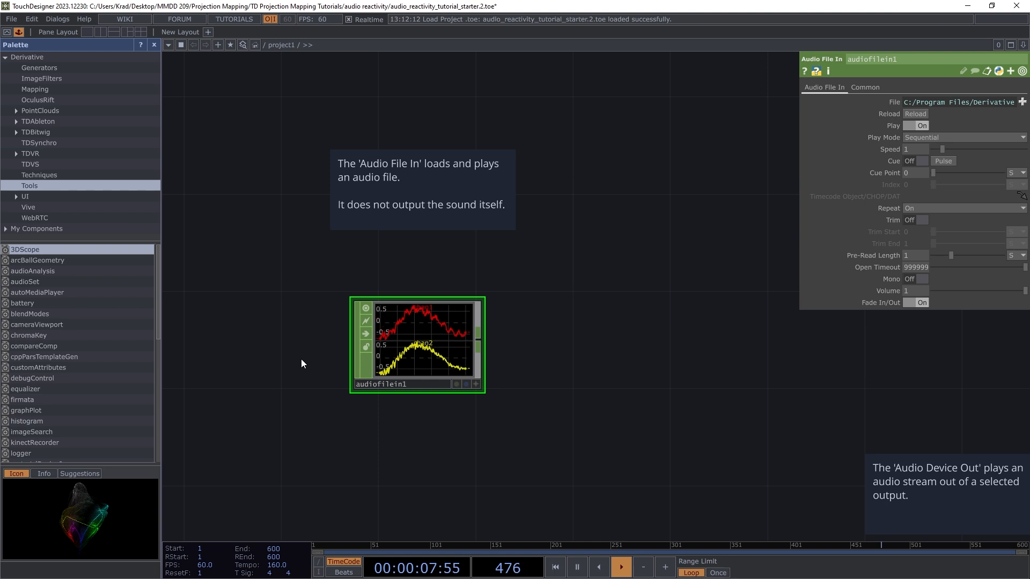
scroll(301, 359, "down", 2)
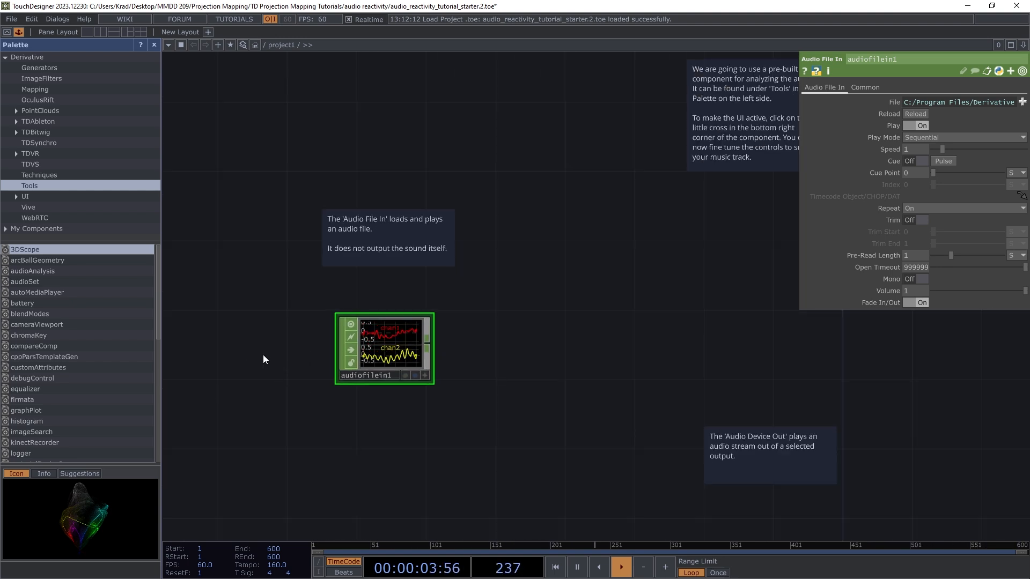
scroll(284, 305, "down", 2)
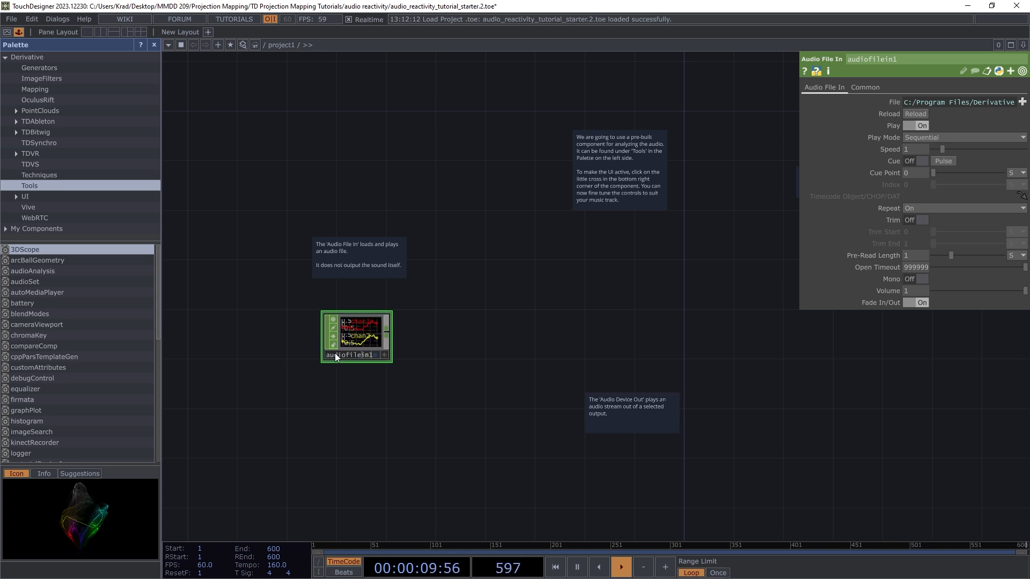
scroll(429, 314, "down", 3)
scroll(644, 469, "up", 6)
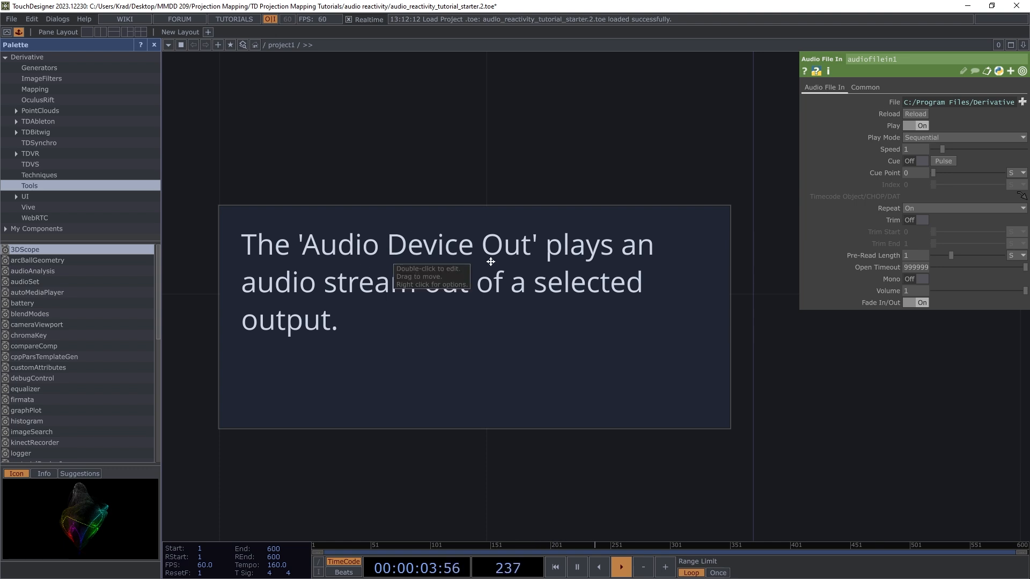
scroll(489, 261, "down", 8)
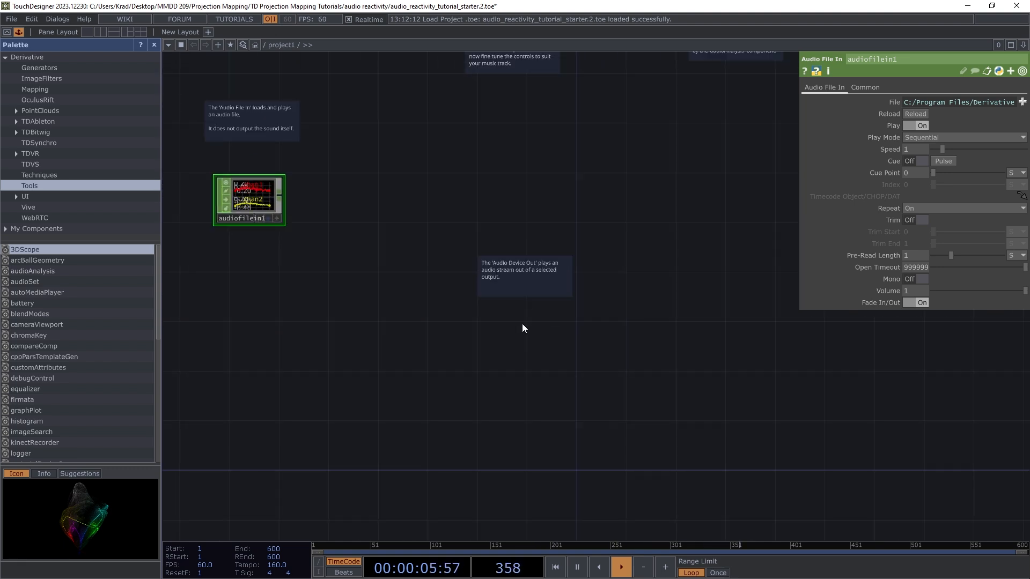
key("Tab")
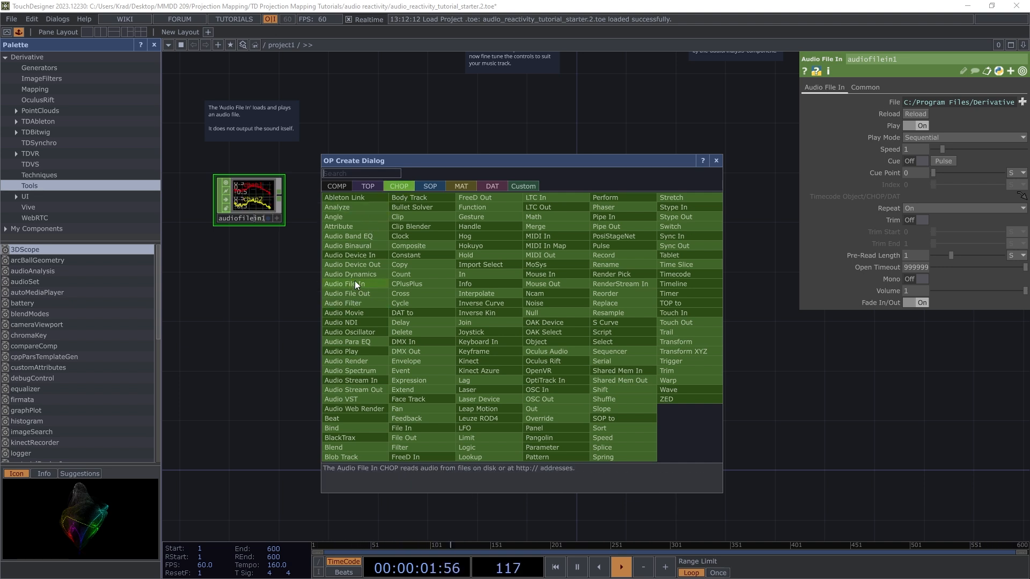
Step: Place an Audio Device Out CHOP, audiodevout1, next to audiofilein1
left_click(359, 265)
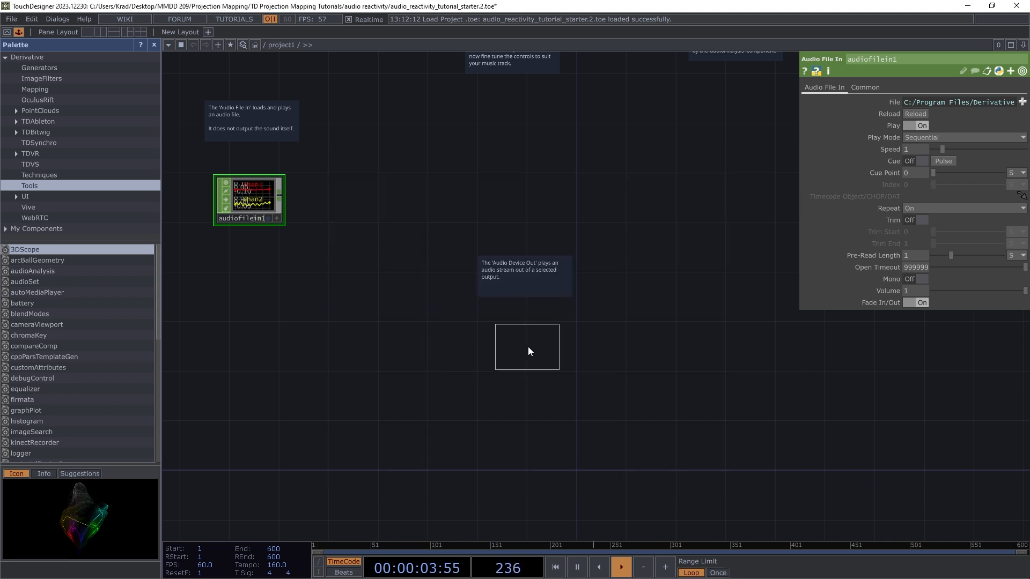
left_click(523, 341)
scroll(516, 341, "up", 3)
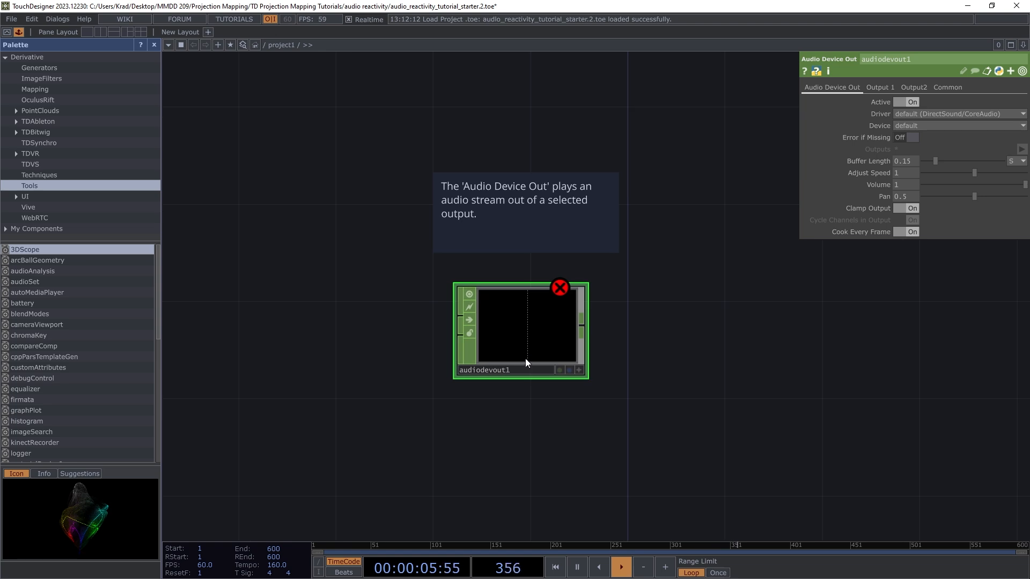
mouse_move(561, 290)
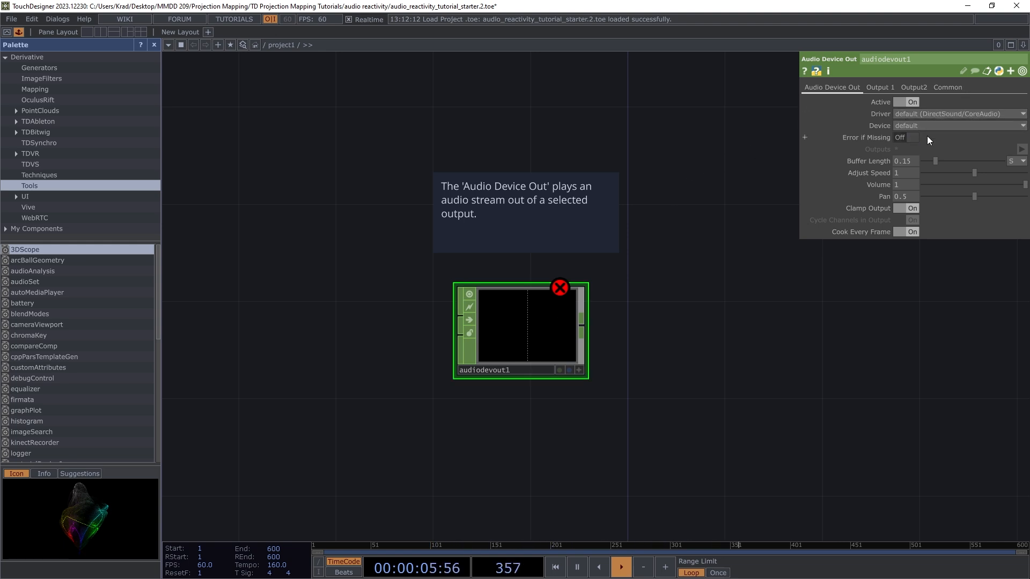
scroll(738, 298, "down", 5)
scroll(756, 287, "up", 2)
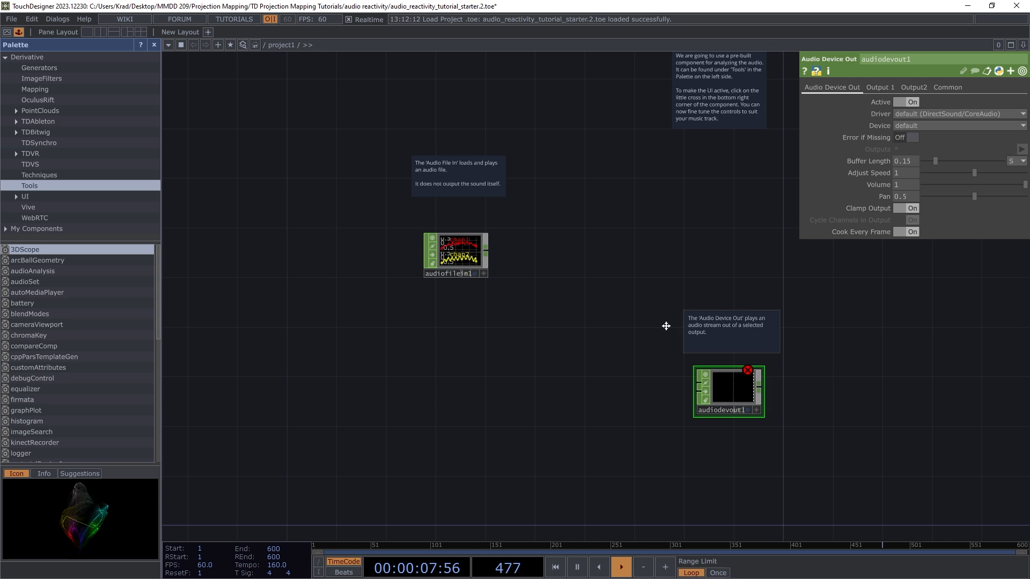
Step: Wire audiofilein1's output into audiodevout1's input
left_click(488, 252)
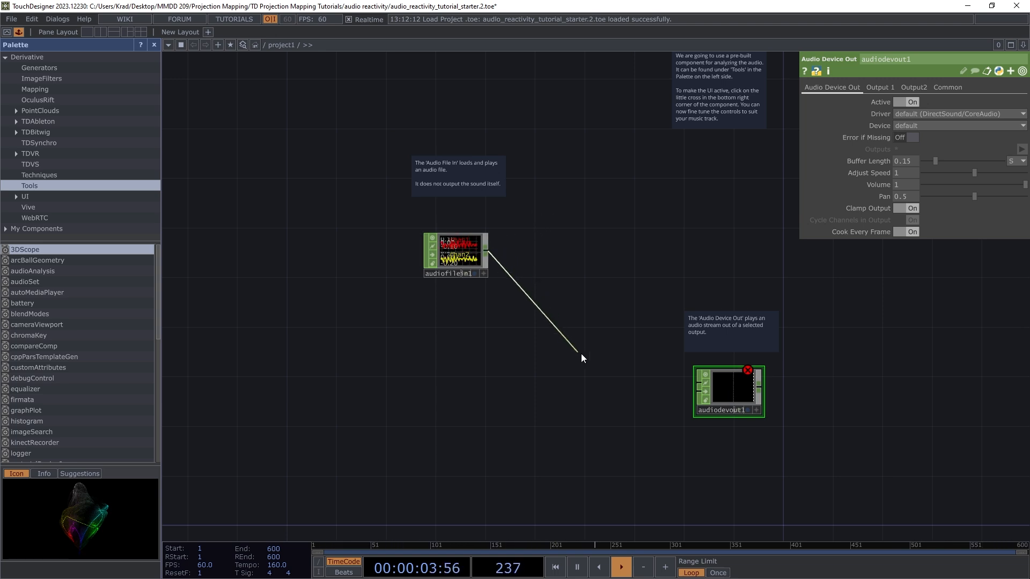
left_click(697, 384)
left_click(698, 383)
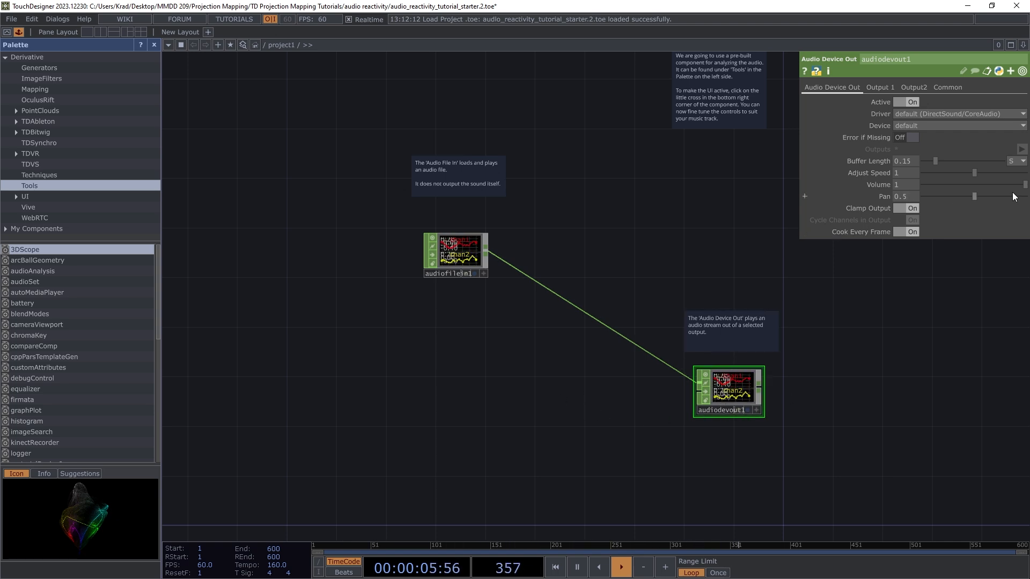
Step: Lower audiodevout1's Volume to 0.158
left_click_drag(1025, 184, 940, 187)
scroll(448, 325, "down", 4)
scroll(636, 122, "up", 4)
scroll(473, 341, "down", 1)
scroll(473, 342, "down", 1)
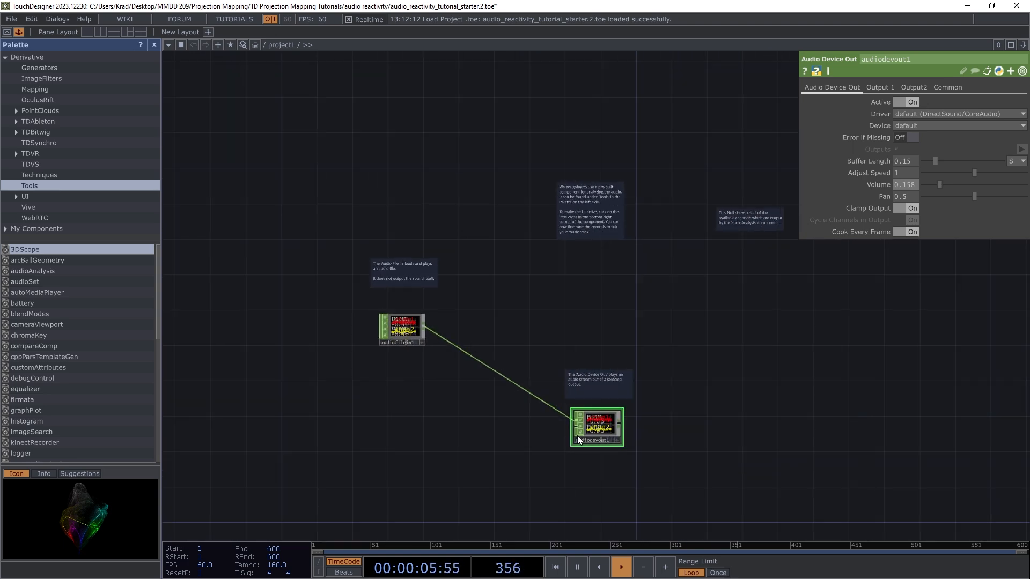
scroll(566, 343, "up", 3)
scroll(526, 306, "down", 2)
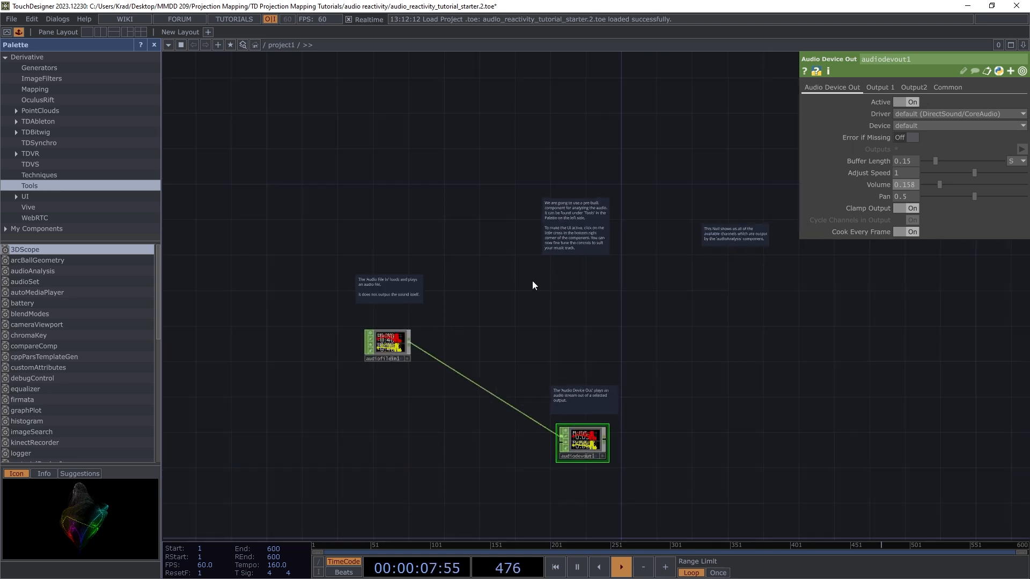
scroll(539, 271, "up", 4)
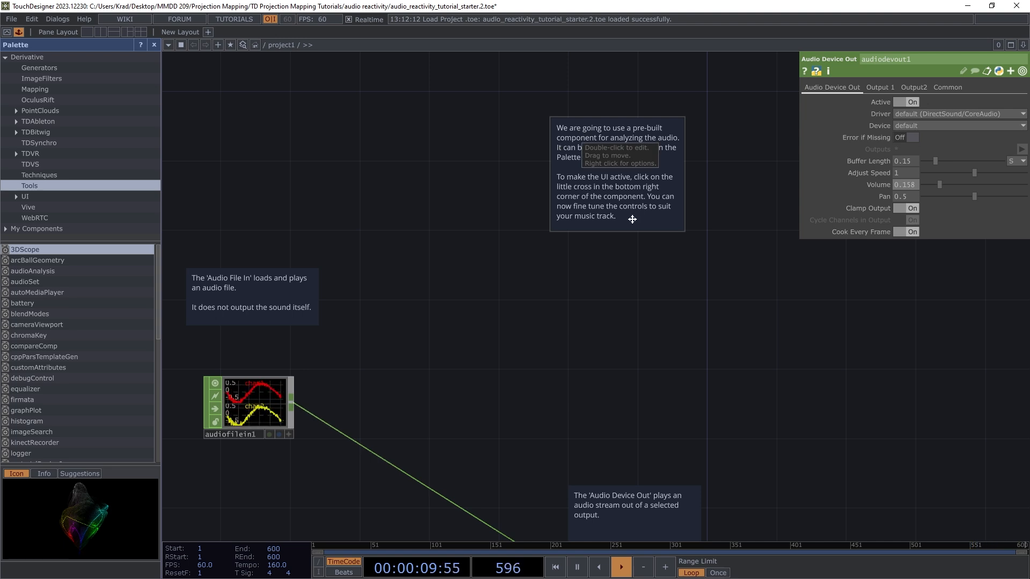
scroll(631, 230, "down", 2)
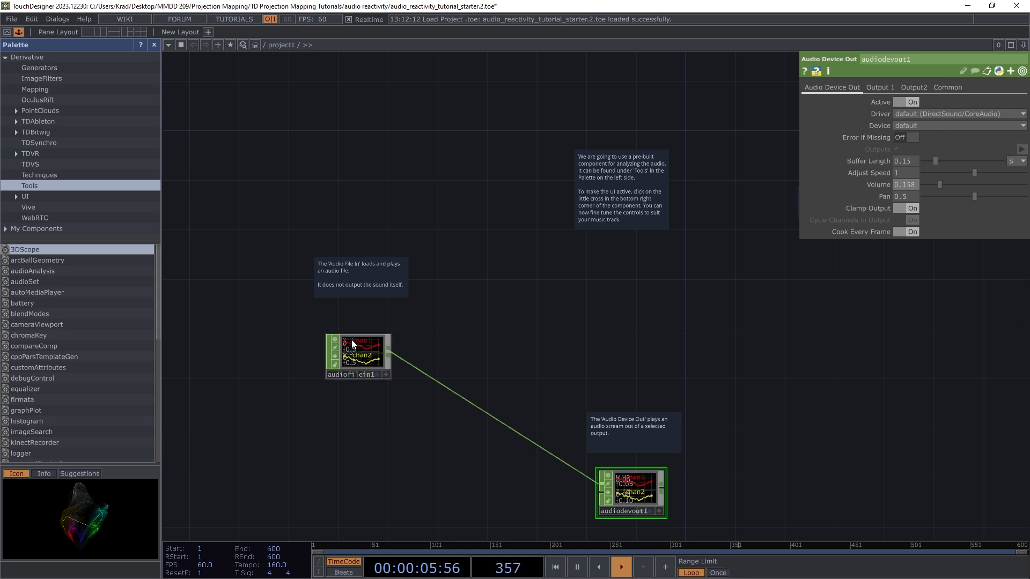
scroll(411, 354, "down", 3)
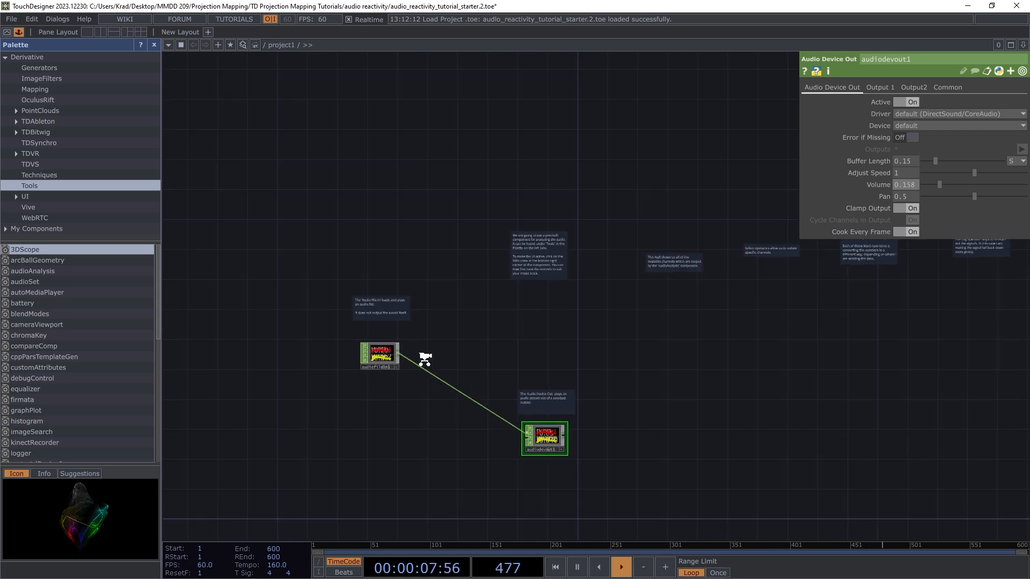
left_click_drag(425, 357, 418, 347)
scroll(575, 344, "up", 3)
left_click_drag(581, 347, 556, 343)
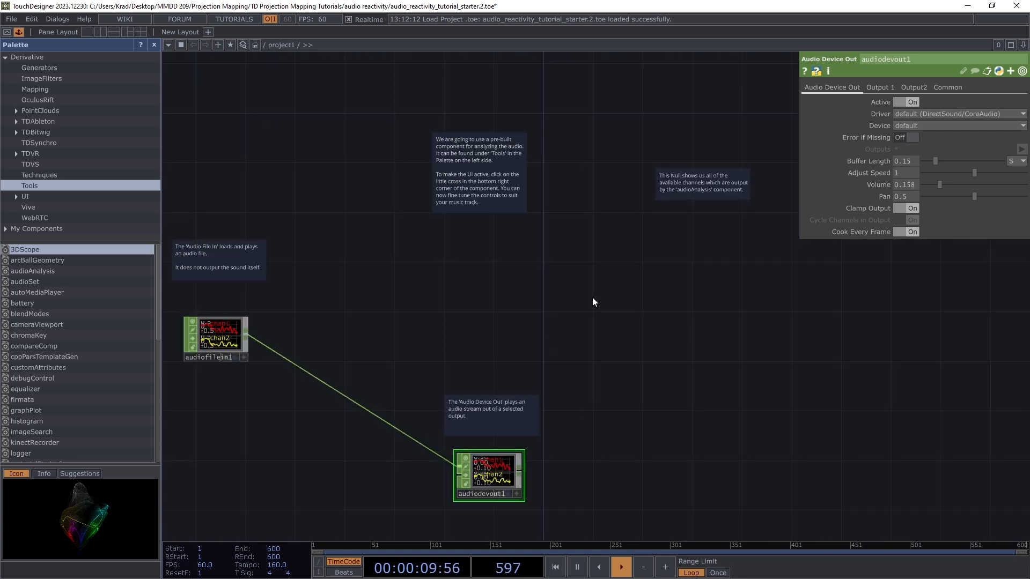
Step: Create a Circle TOP, circle1, and place it in the network
key("Tab")
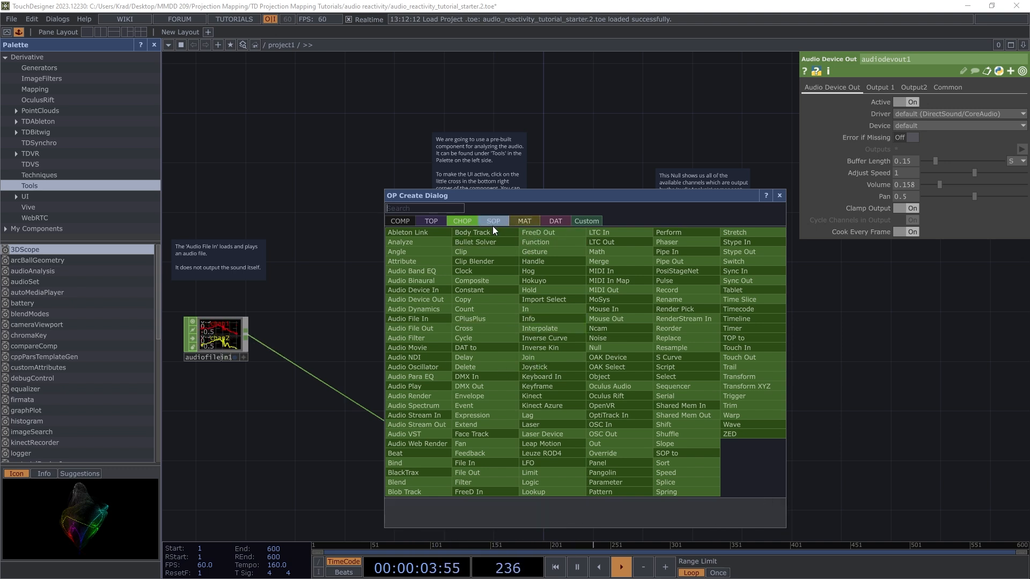
left_click(434, 221)
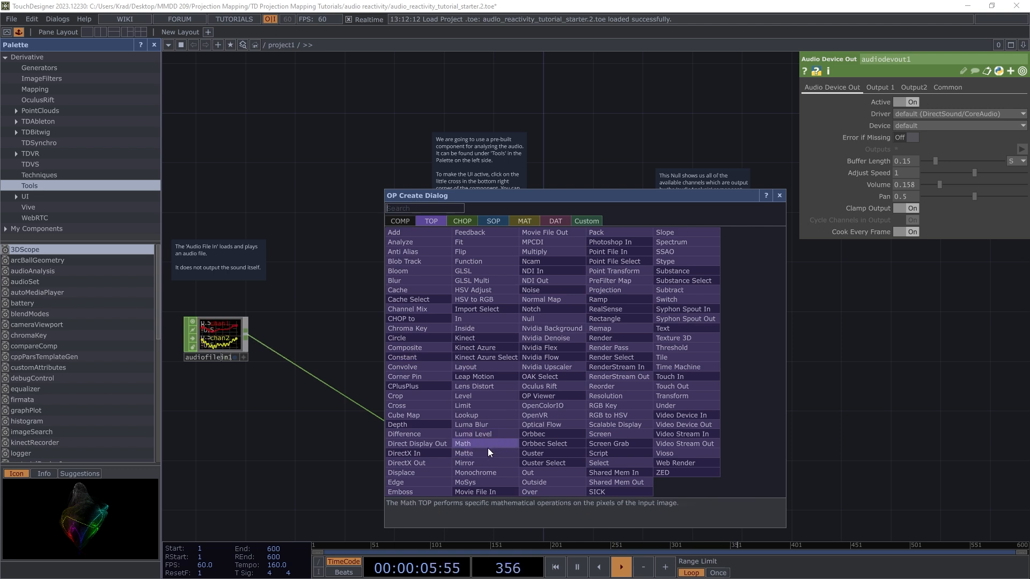
left_click(407, 340)
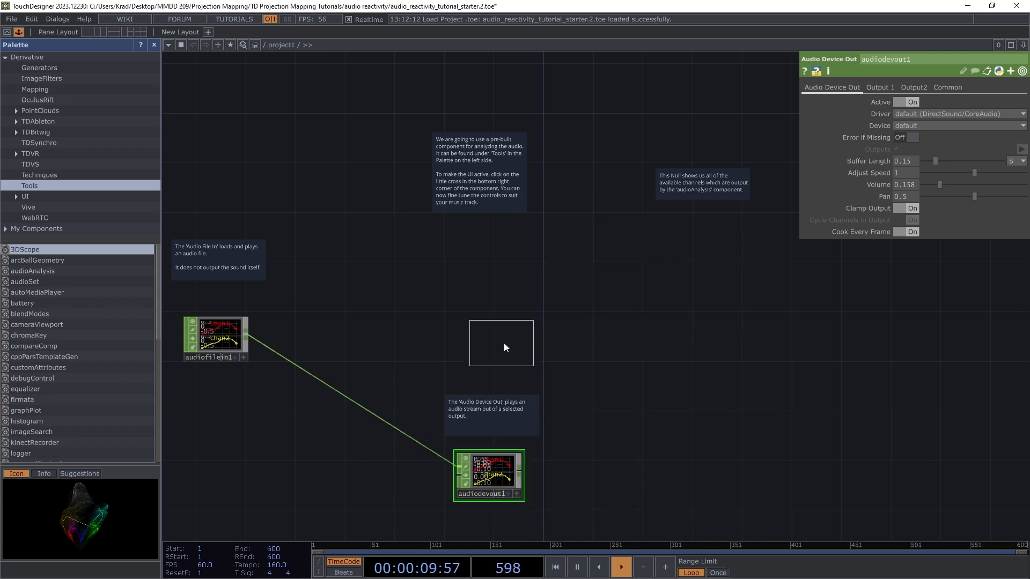
left_click(592, 324)
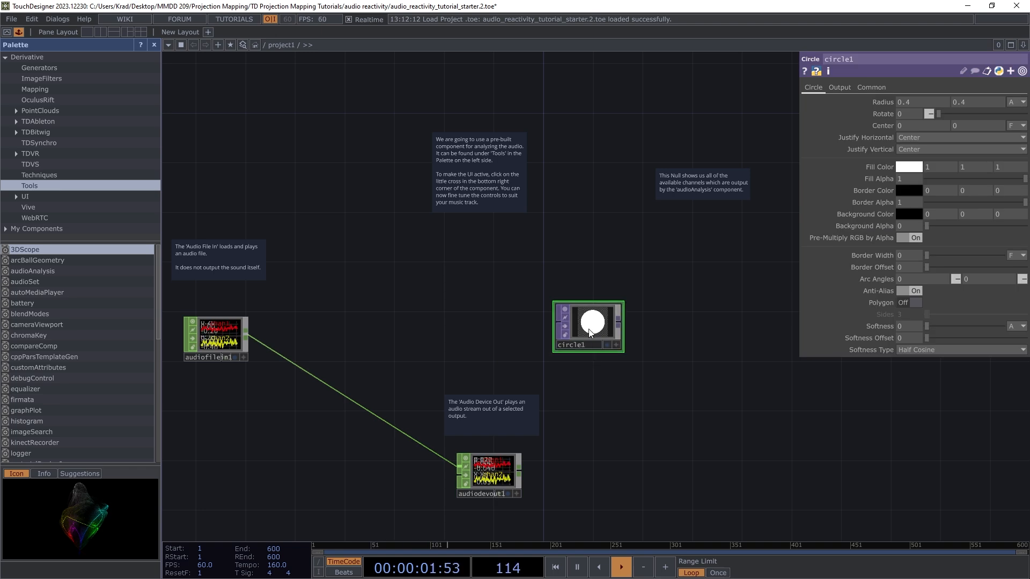
Step: Move circle1 to the right of the audio nodes
left_click_drag(590, 333, 638, 319)
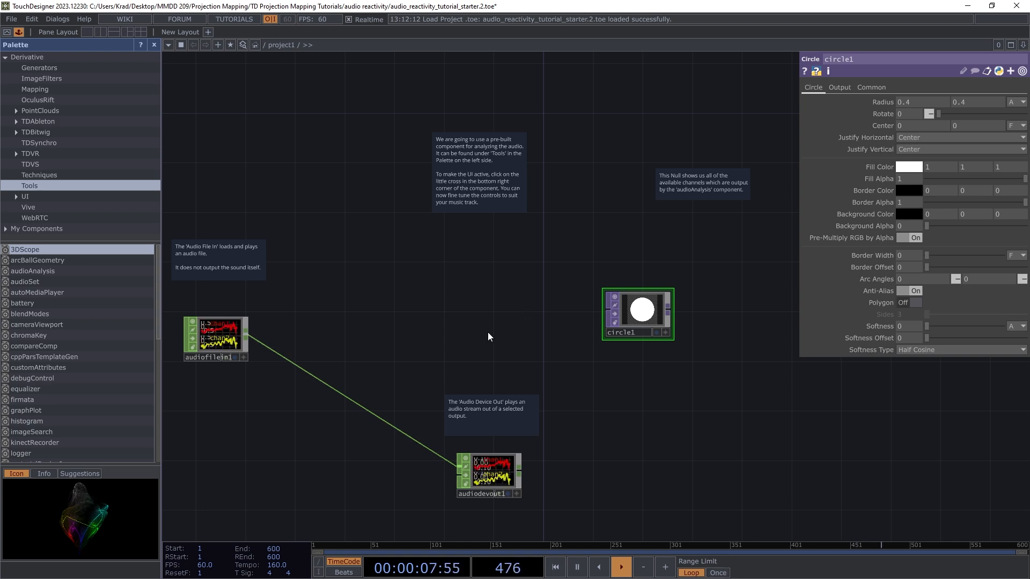
left_click_drag(650, 305, 697, 306)
scroll(435, 144, "up", 6)
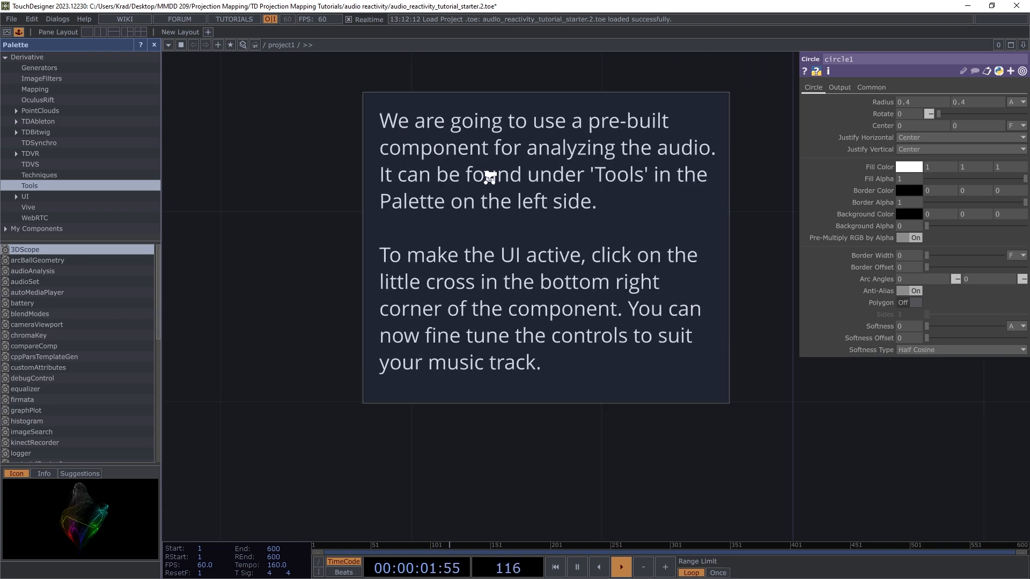
scroll(478, 174, "down", 2)
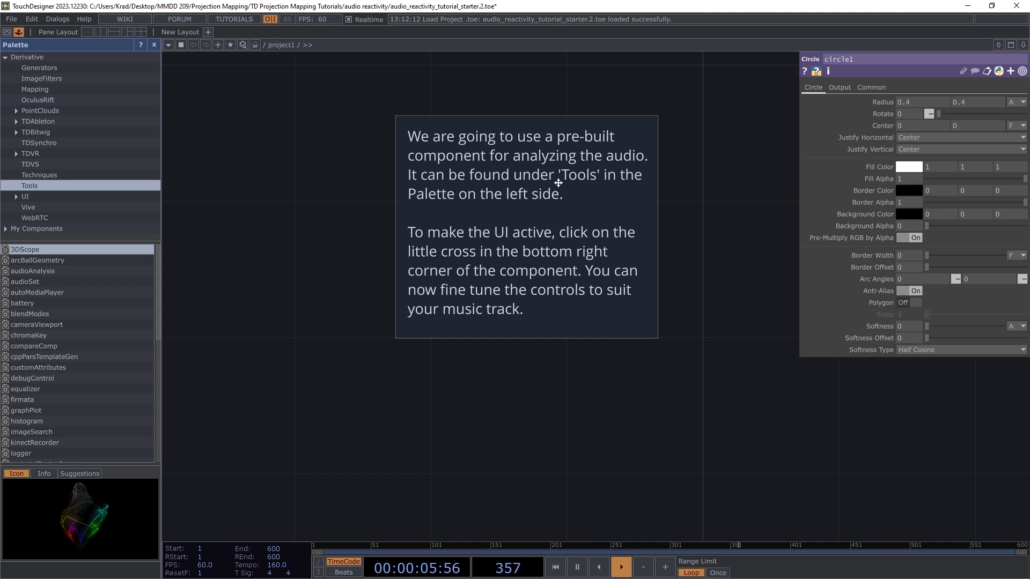
scroll(542, 206, "down", 6)
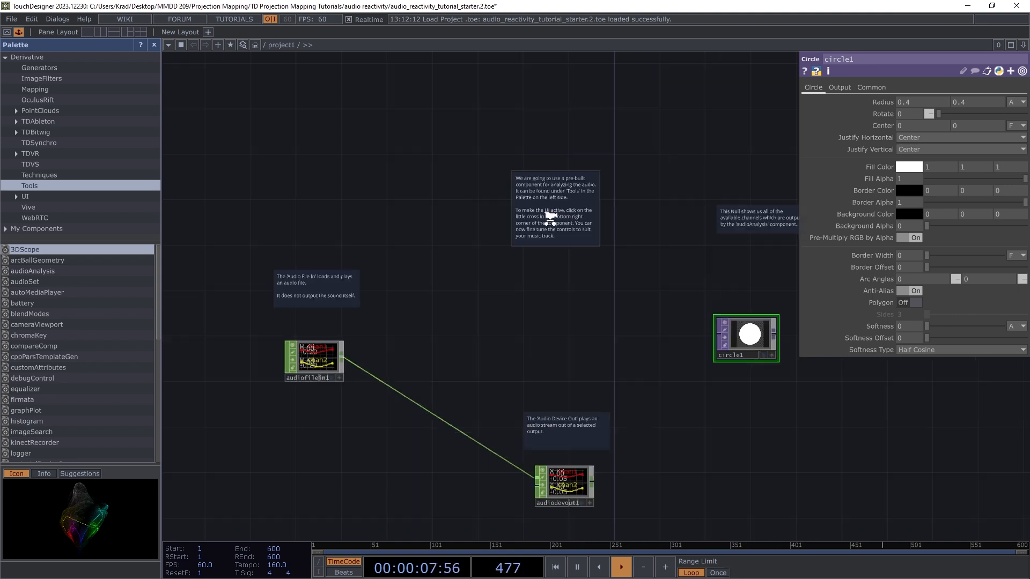
scroll(545, 290, "up", 3)
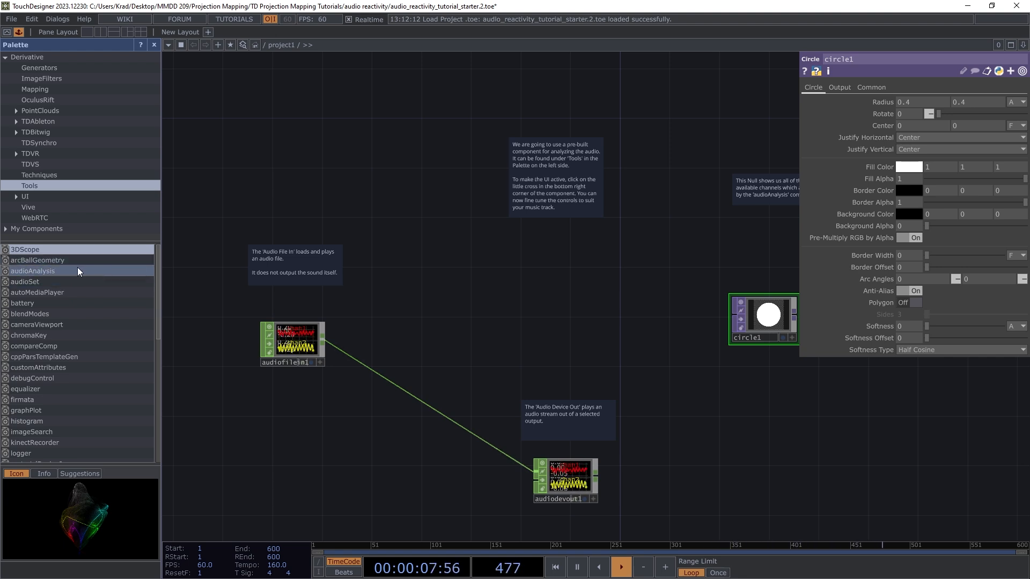
left_click(62, 269)
Step: Drag audioAnalysis from the Palette's Tools into the network and wire audiofilein1 into it
left_click_drag(63, 269, 507, 273)
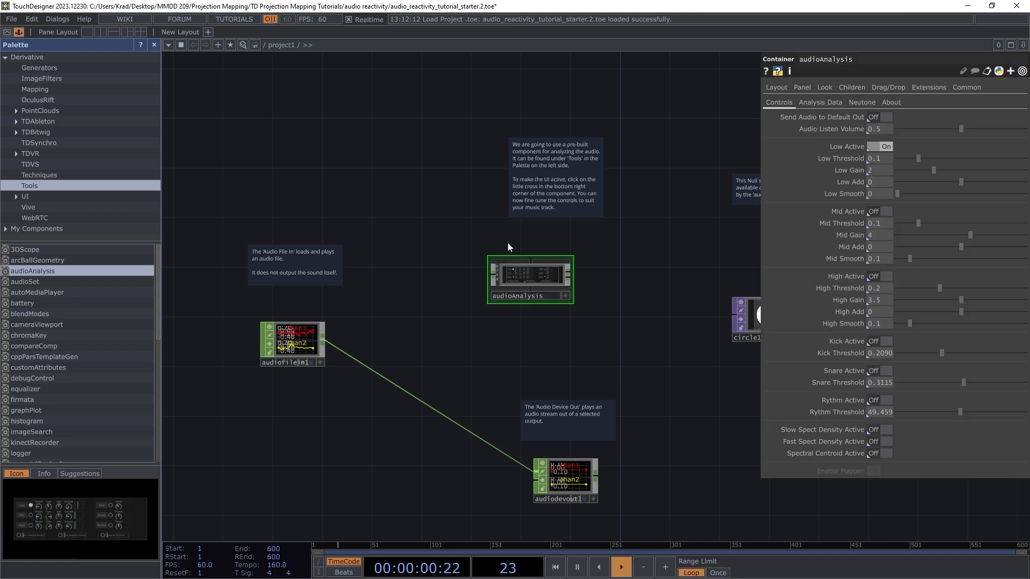
scroll(524, 285, "up", 1)
scroll(541, 292, "down", 2)
scroll(547, 297, "up", 2)
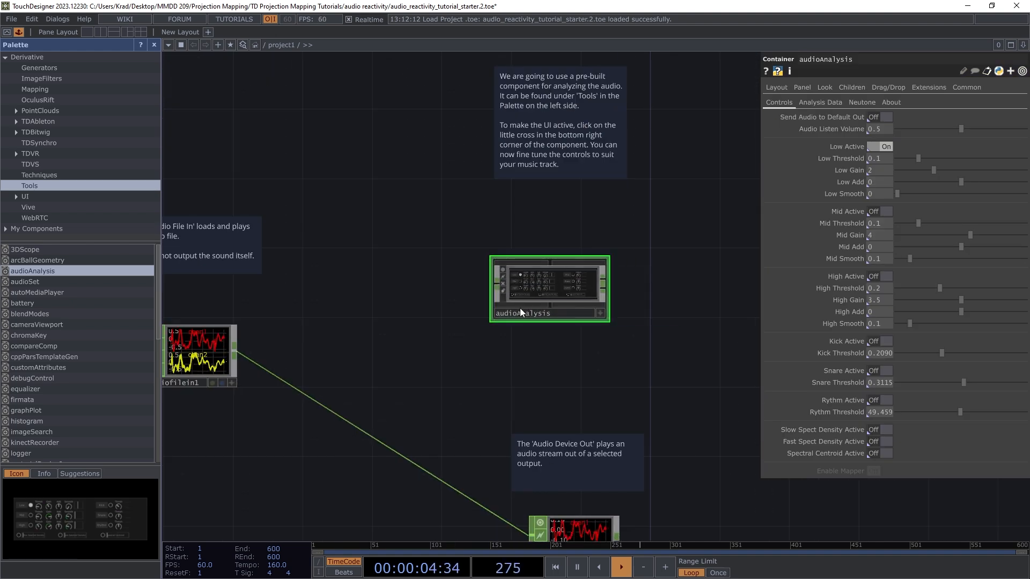
scroll(542, 284, "up", 3)
scroll(616, 278, "down", 1)
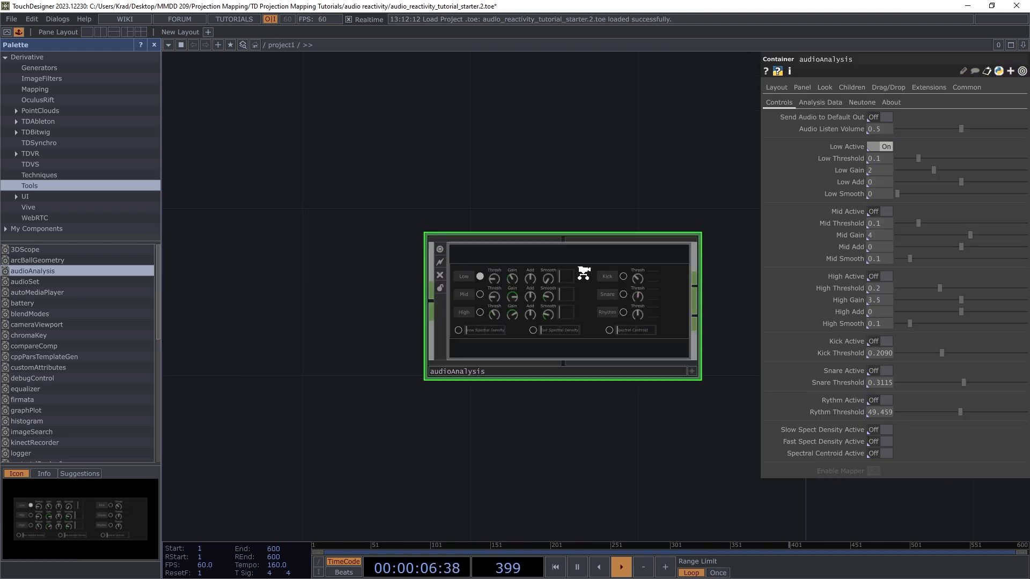
scroll(539, 346, "up", 3)
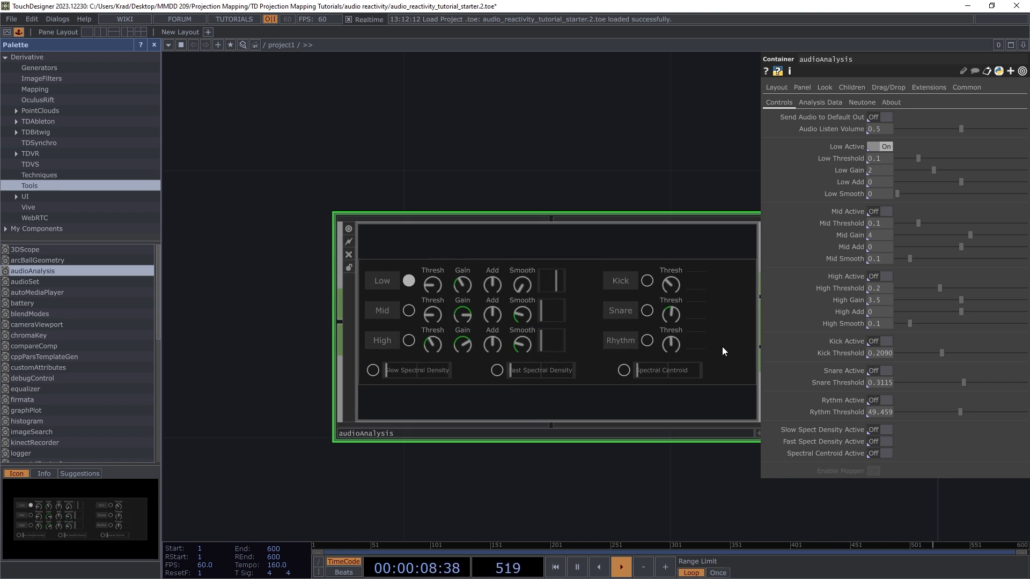
scroll(585, 330, "down", 6)
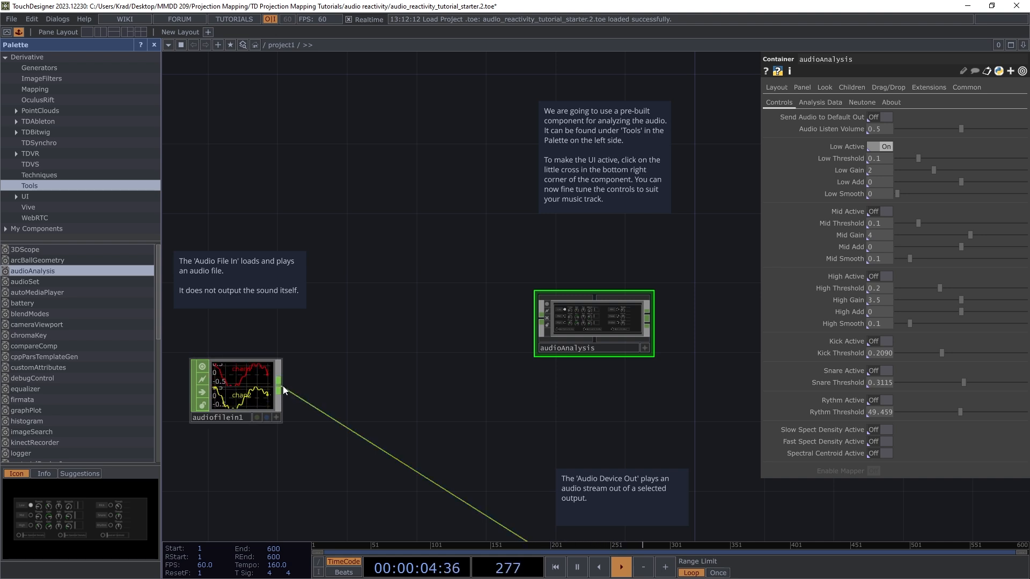
left_click_drag(279, 388, 536, 320)
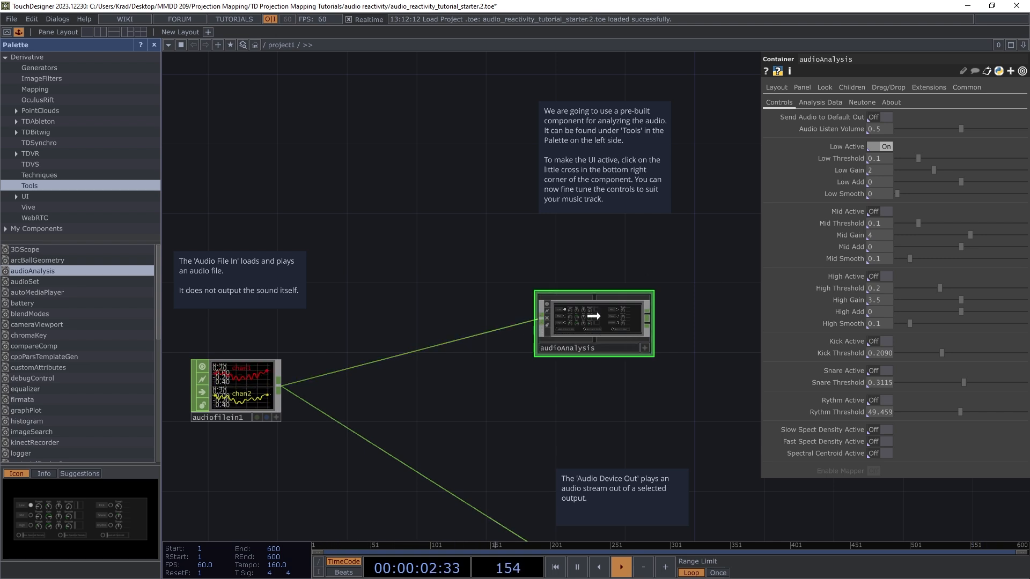
Step: Make the audioAnalysis panel interactive and switch on the Mid and High bands
scroll(617, 352, "up", 6)
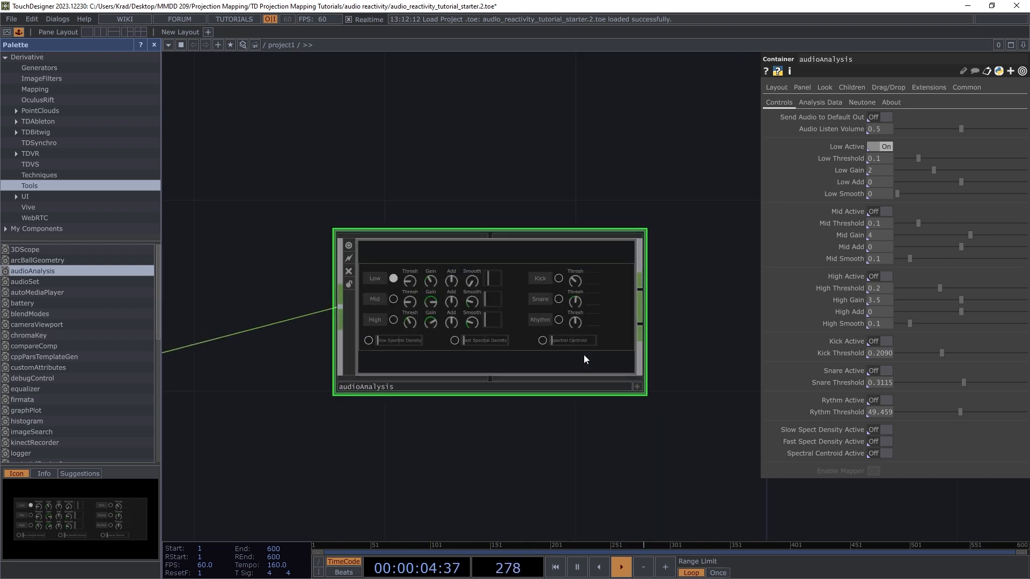
scroll(475, 317, "down", 1)
scroll(441, 356, "down", 2)
scroll(467, 370, "up", 2)
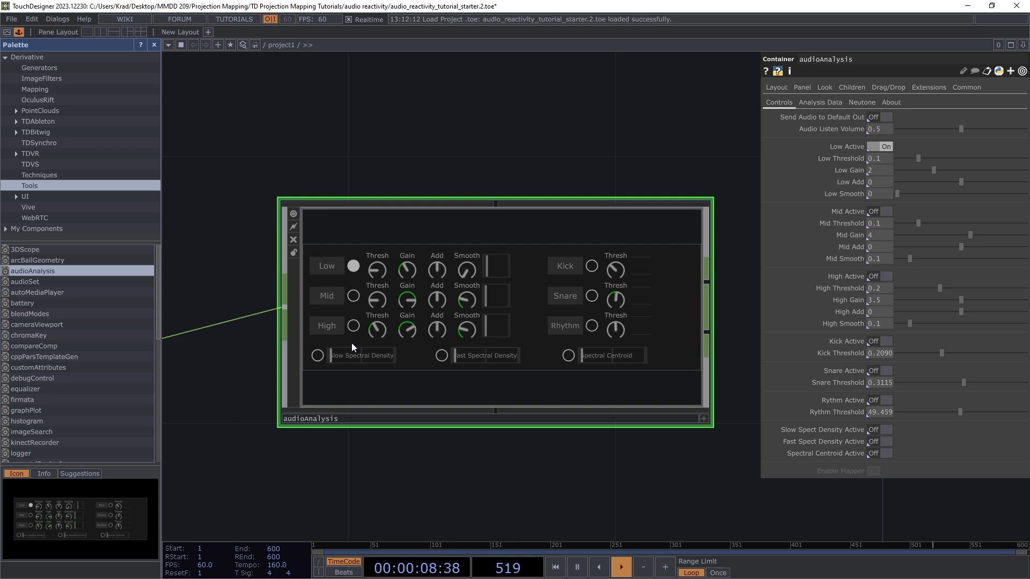
scroll(533, 396, "down", 5)
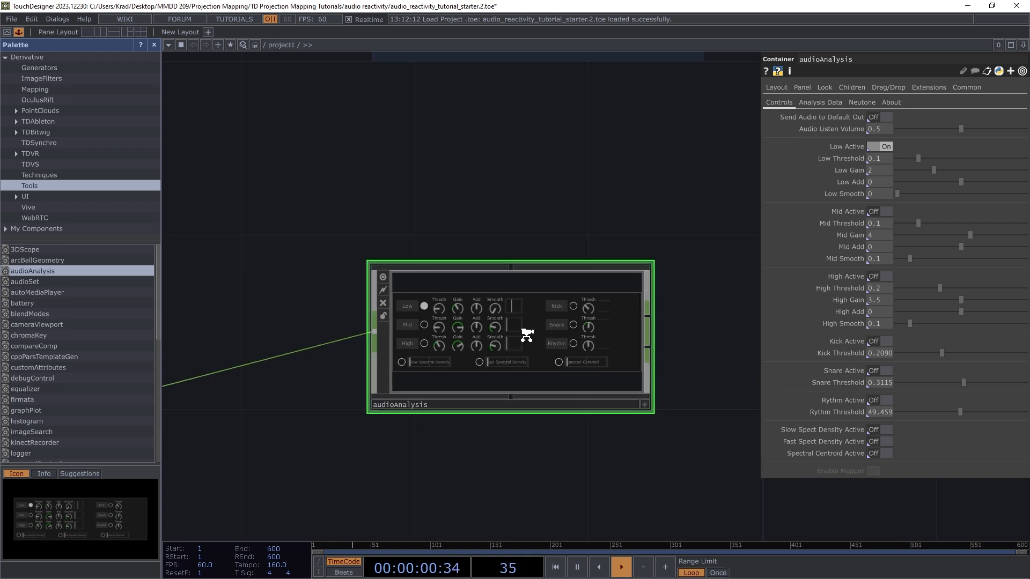
scroll(541, 263, "up", 4)
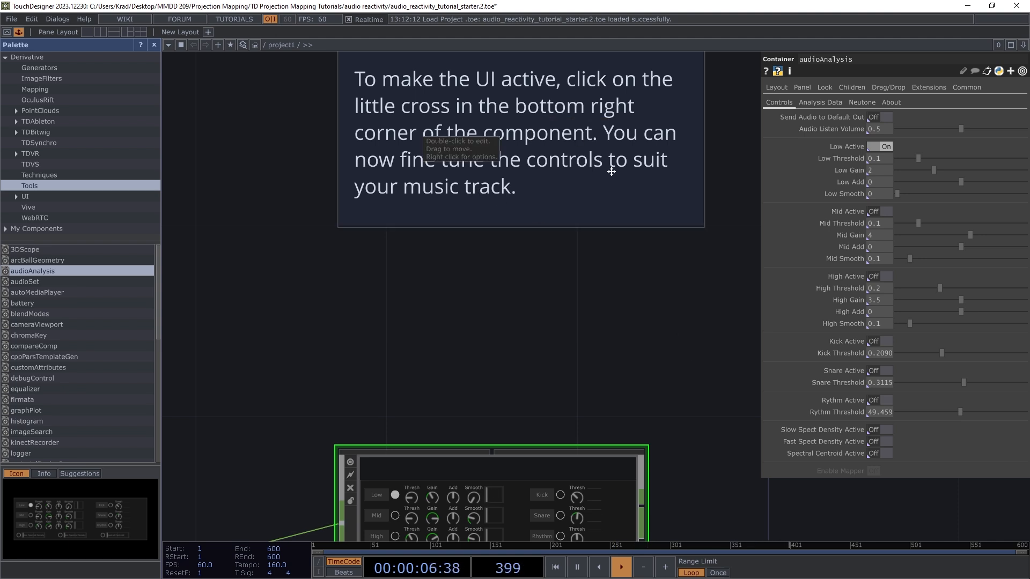
scroll(525, 133, "down", 5)
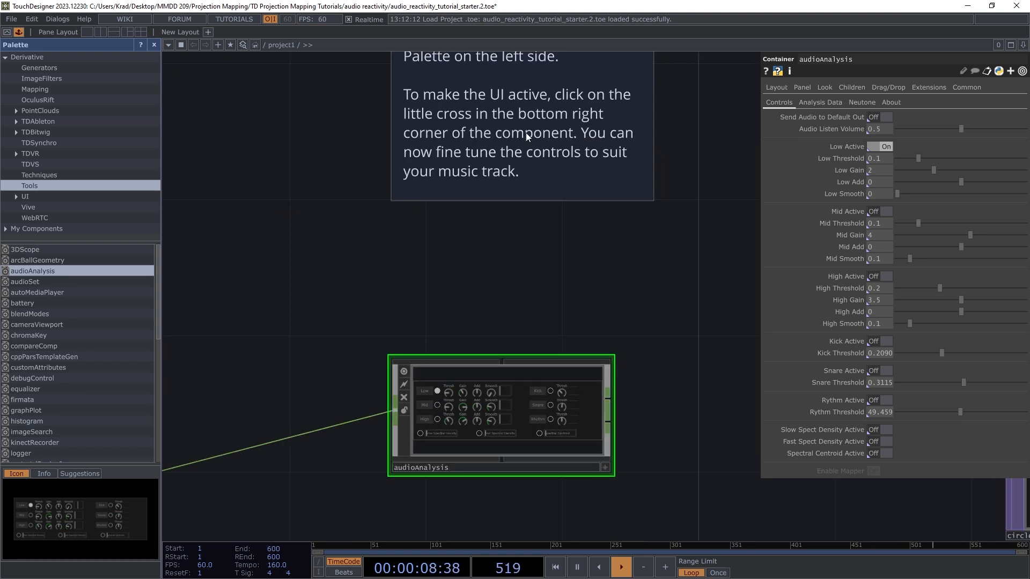
scroll(558, 306, "up", 5)
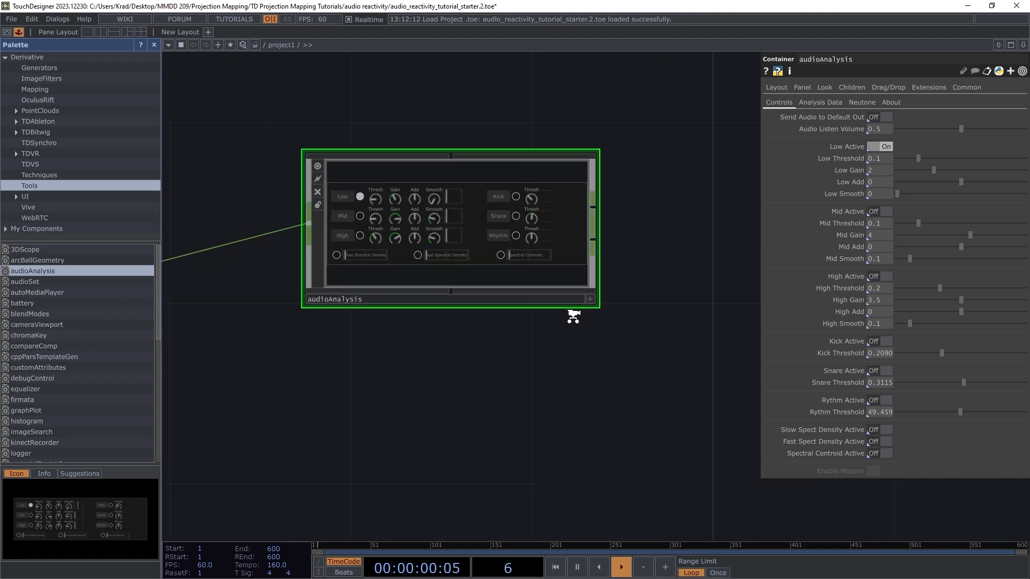
left_click(596, 299)
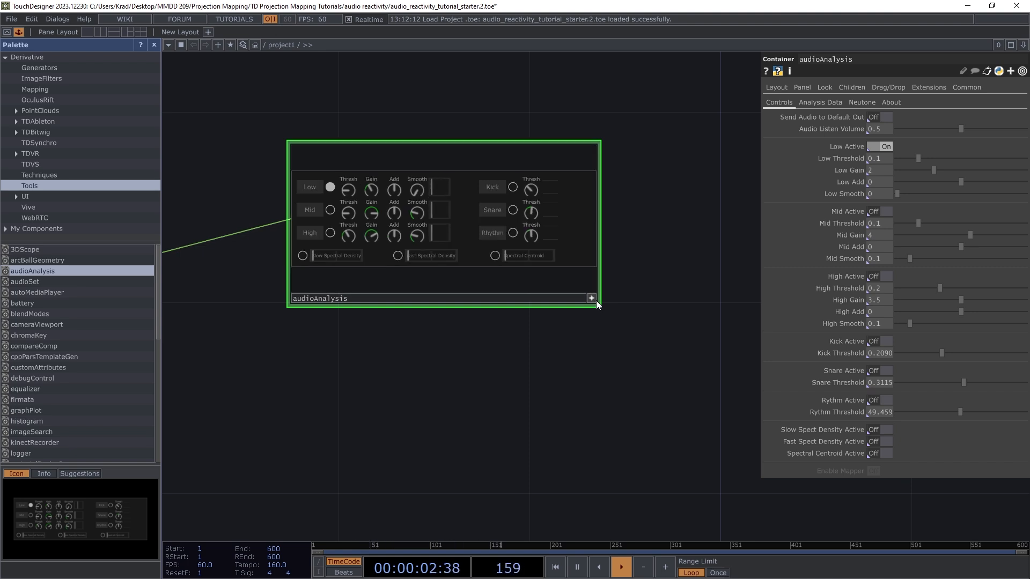
scroll(577, 366, "down", 3)
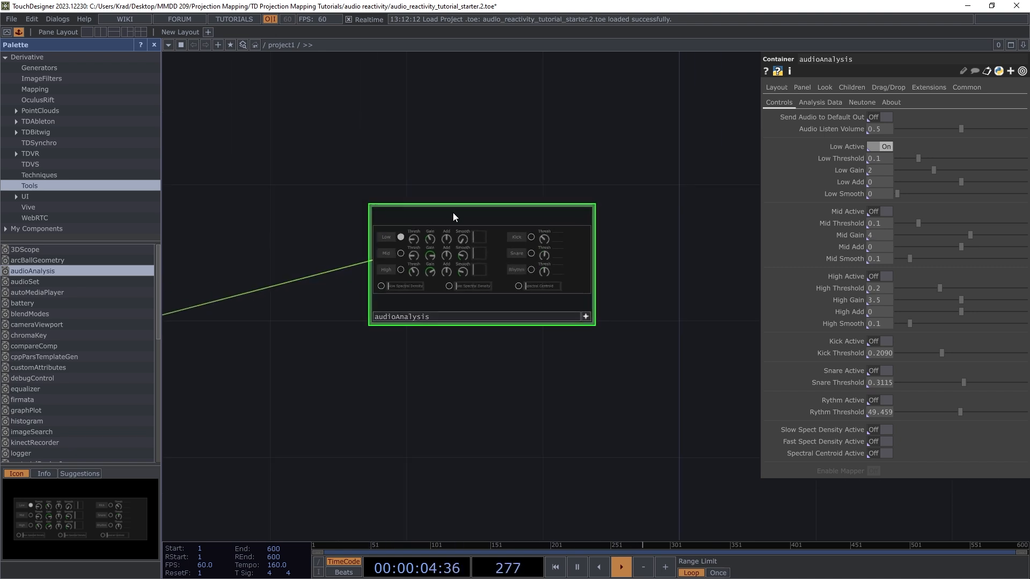
scroll(429, 260, "up", 4)
scroll(397, 251, "up", 1)
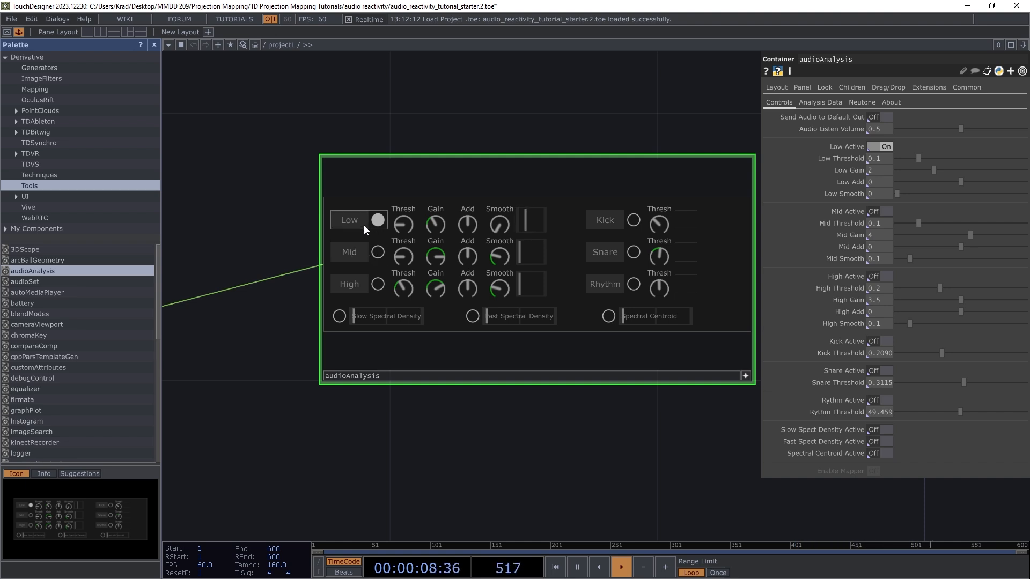
left_click(378, 253)
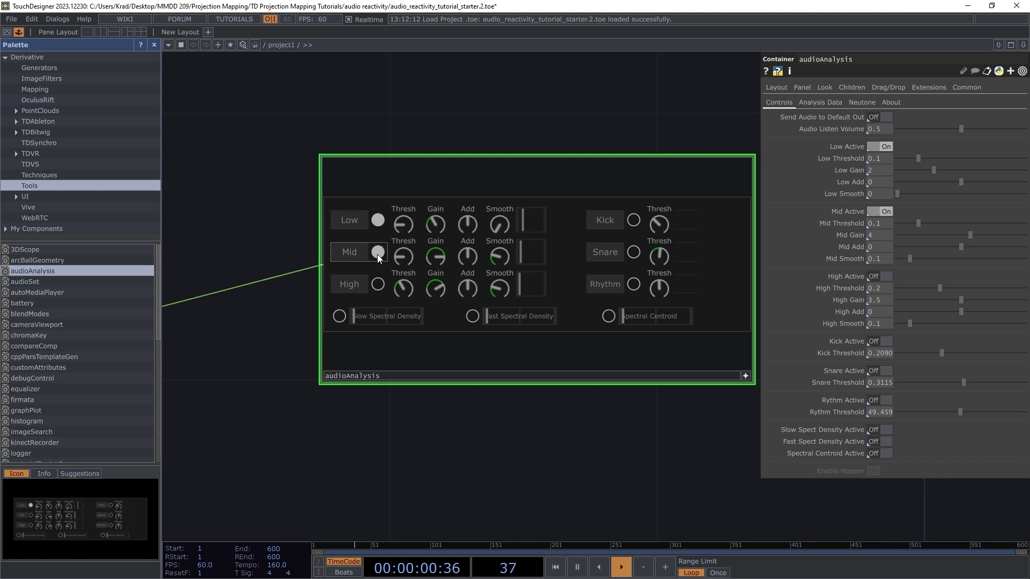
left_click(377, 283)
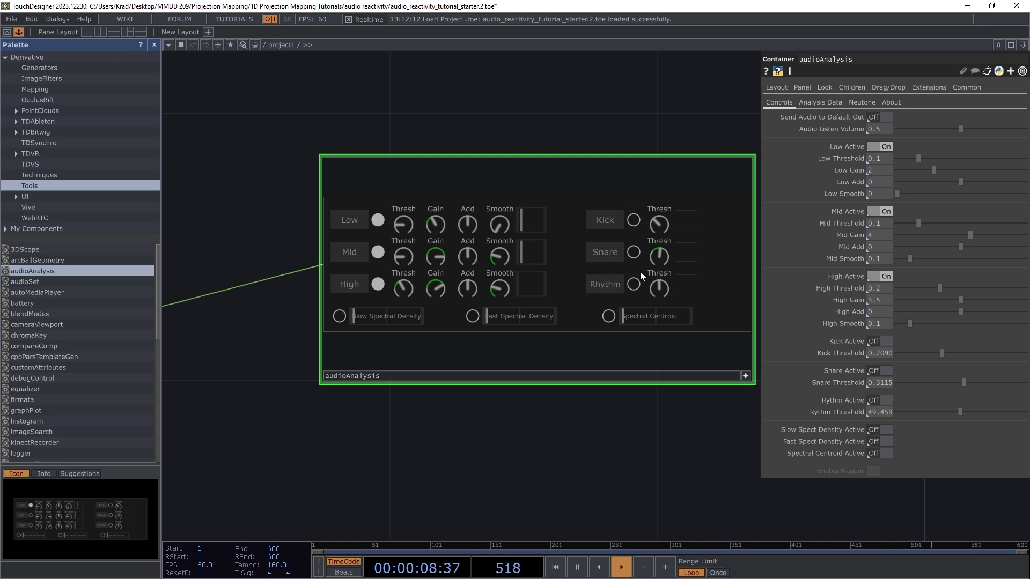
Step: Toggle Kick detection on and back off, then leave the panel's interactive view
left_click(634, 221)
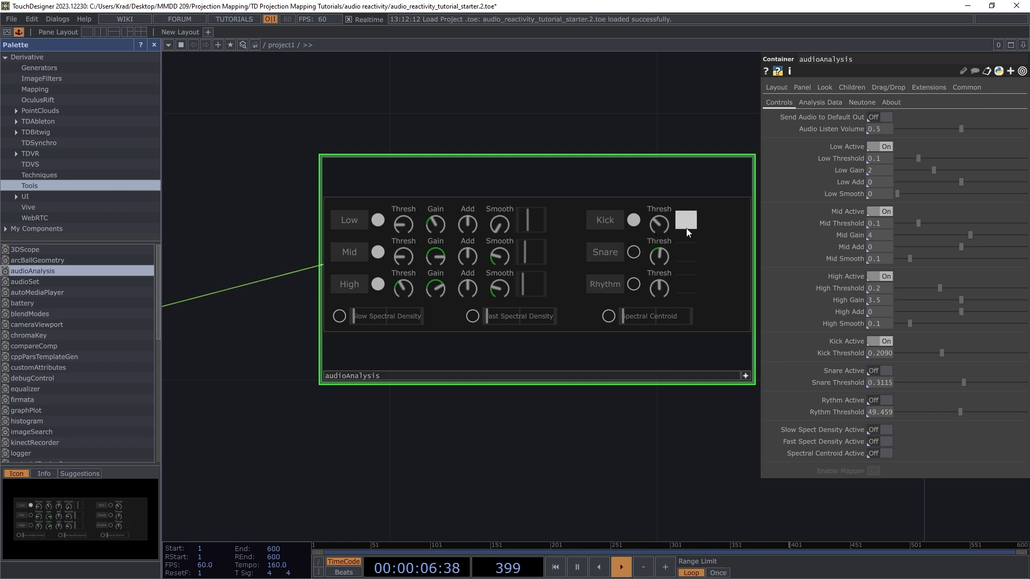
left_click(632, 219)
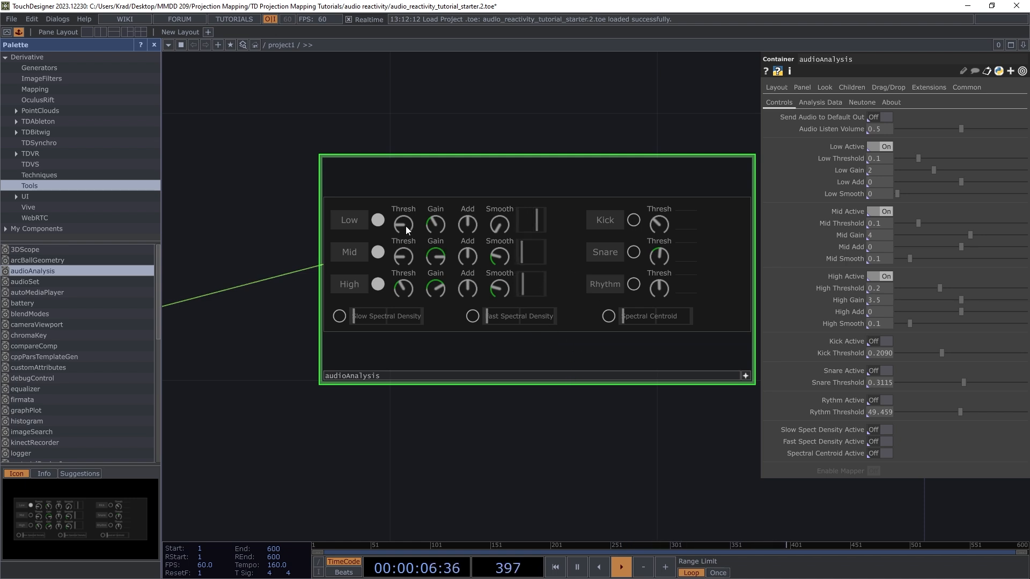
left_click(746, 376)
left_click(747, 376)
left_click(747, 376)
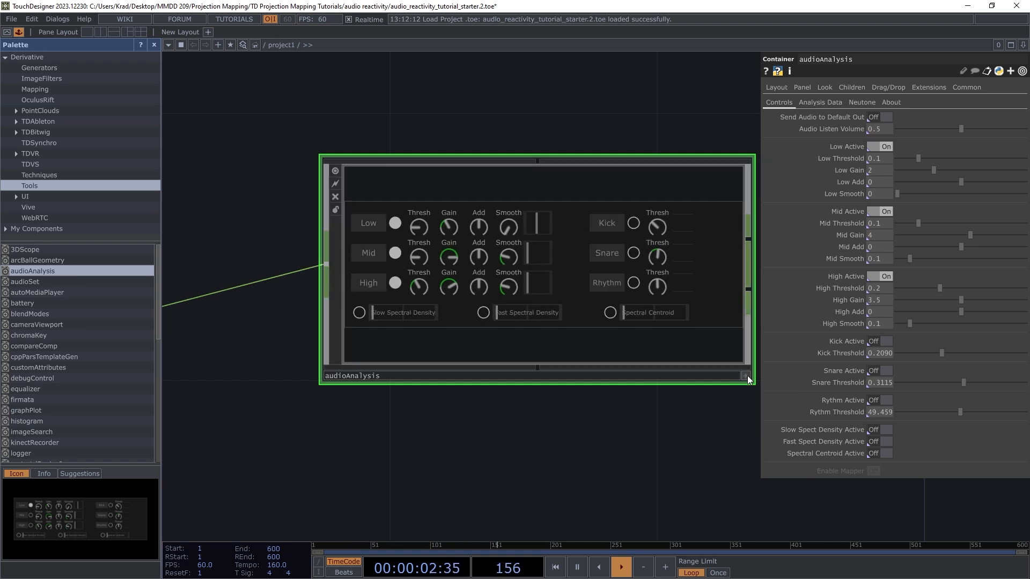
scroll(370, 327, "down", 5)
scroll(371, 333, "down", 3)
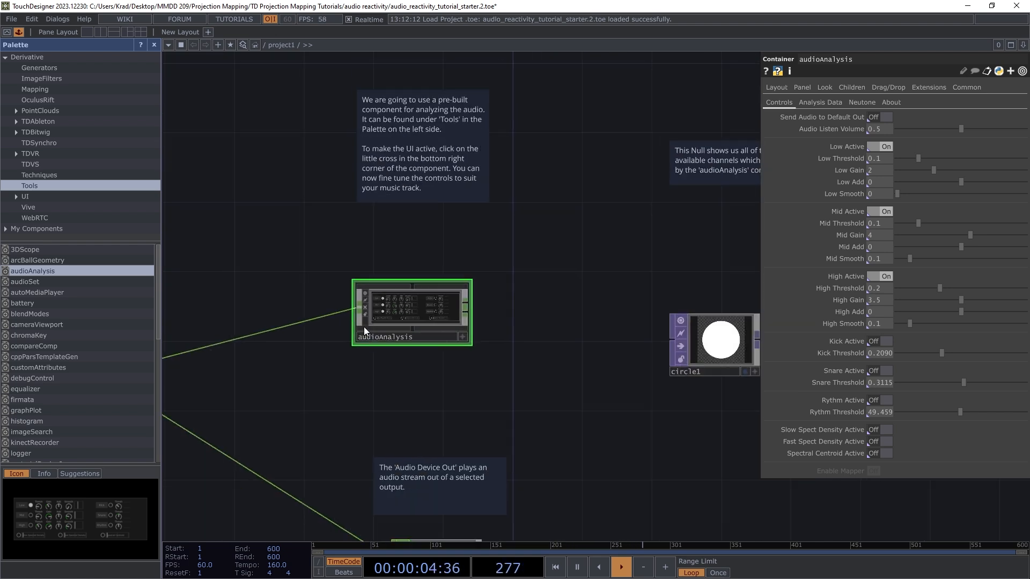
scroll(393, 313, "down", 2)
scroll(376, 318, "up", 4)
scroll(343, 323, "down", 3)
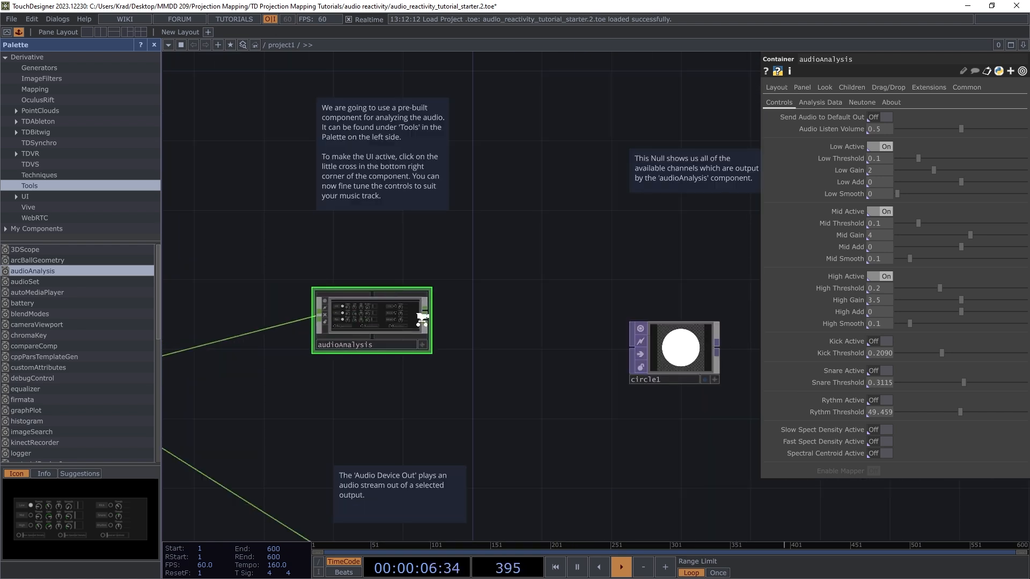
scroll(365, 321, "up", 3)
scroll(365, 321, "down", 3)
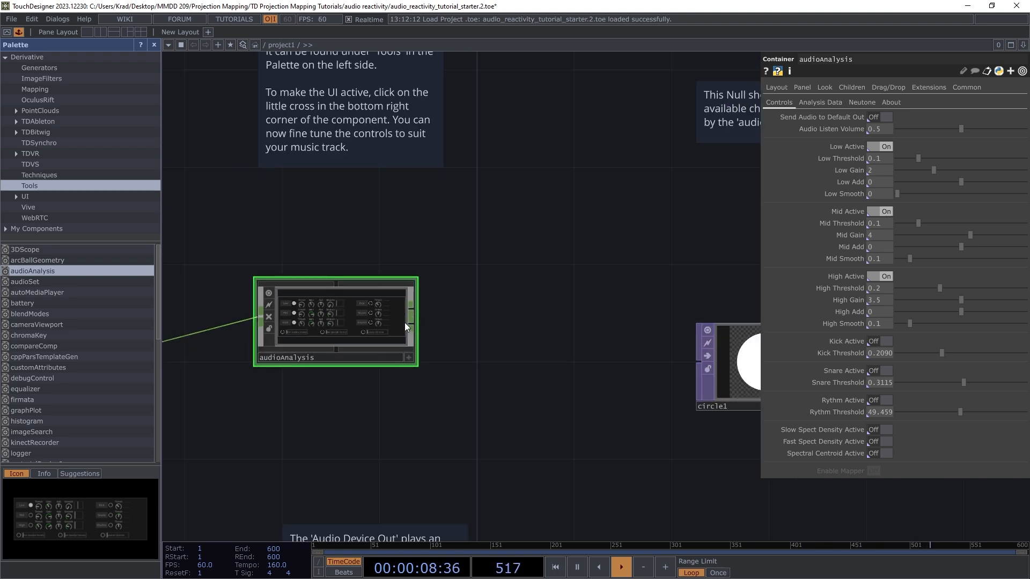
scroll(407, 319, "up", 2)
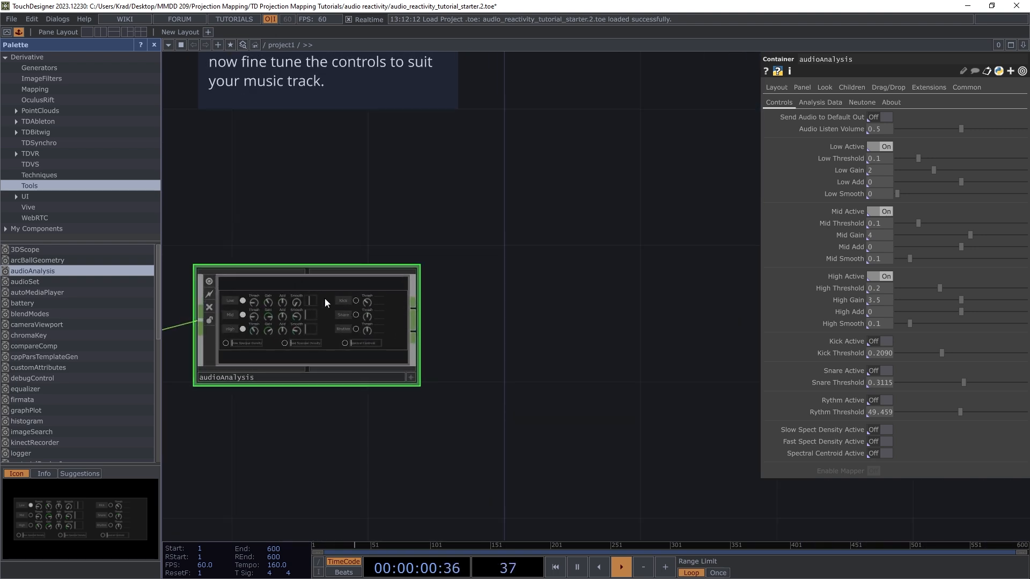
scroll(325, 303, "down", 2)
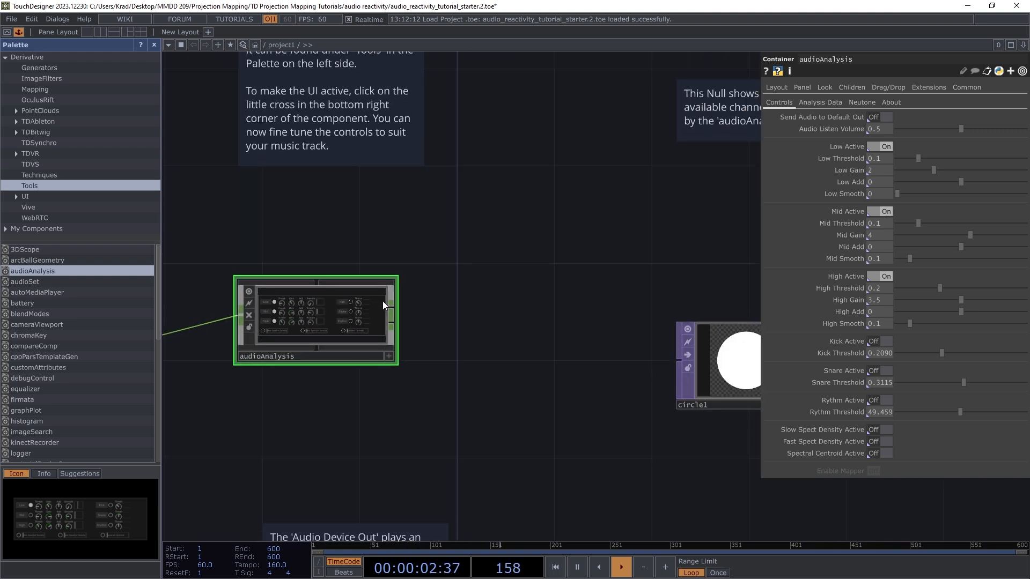
scroll(395, 315, "up", 2)
scroll(397, 314, "up", 1)
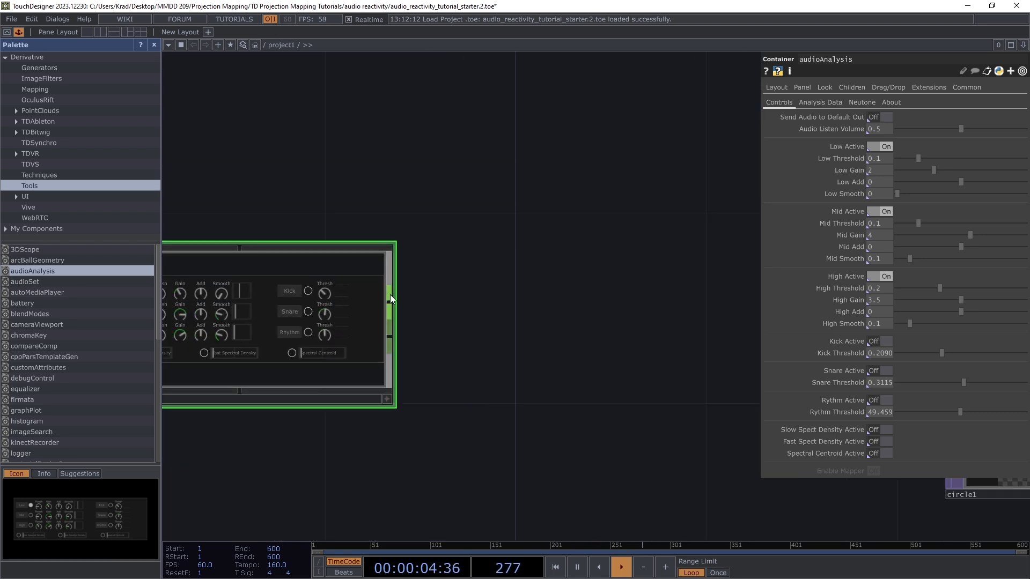
scroll(491, 287, "down", 2)
scroll(488, 317, "up", 2)
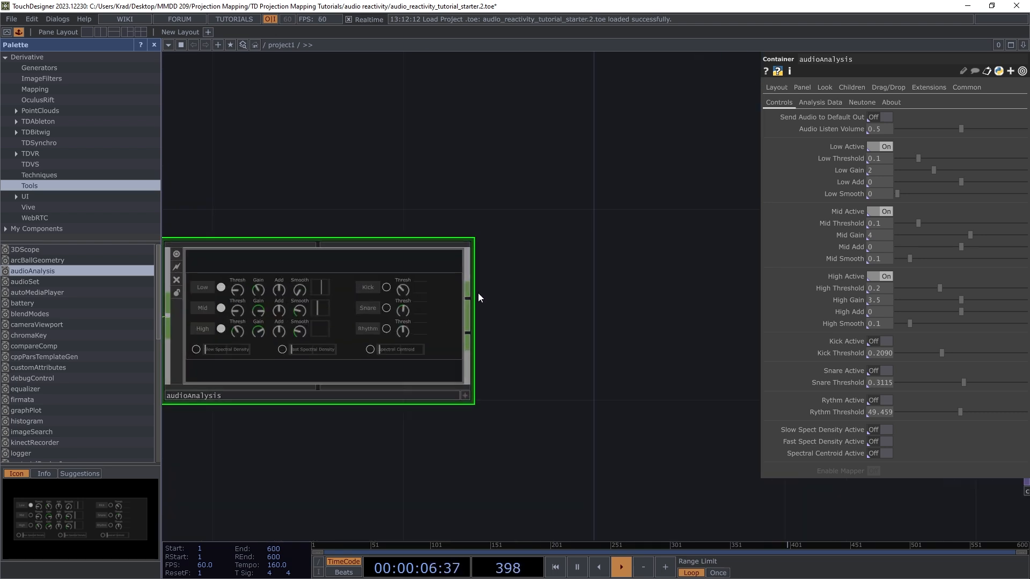
scroll(448, 288, "down", 3)
scroll(422, 307, "up", 1)
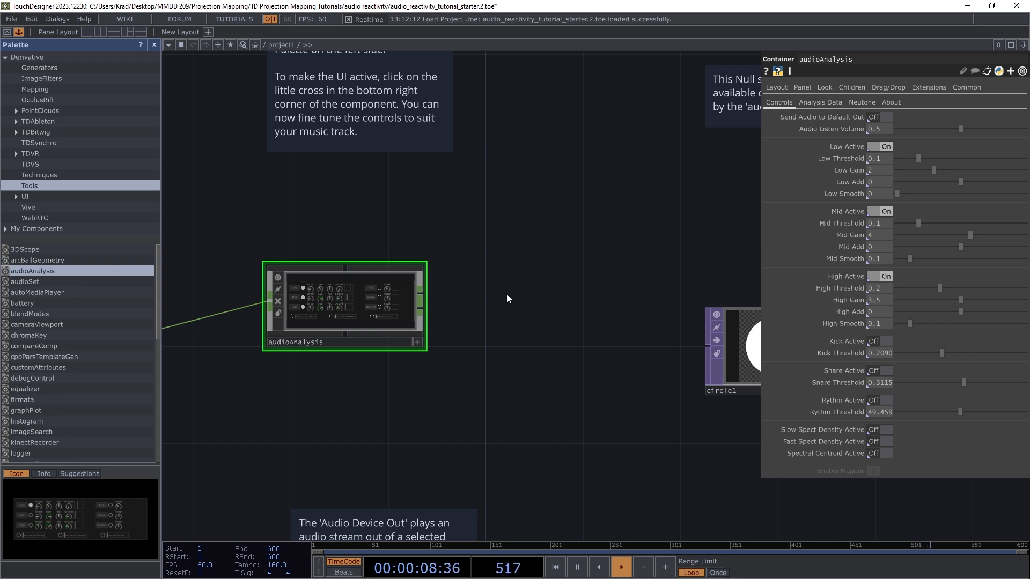
scroll(445, 331, "down", 3)
scroll(533, 316, "up", 3)
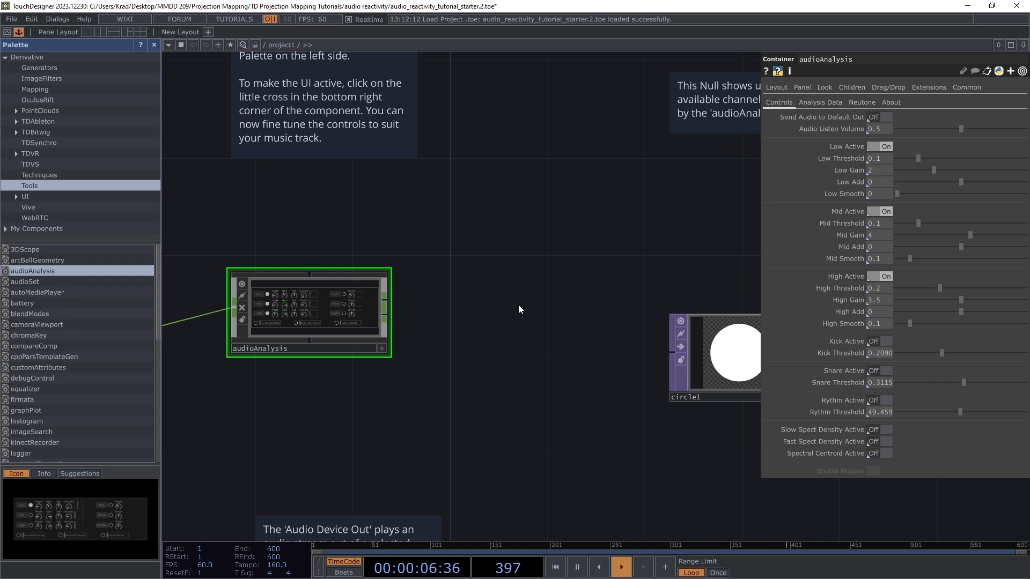
Step: Add a Null CHOP, null1, to the network between audioAnalysis and circle1
key("Tab")
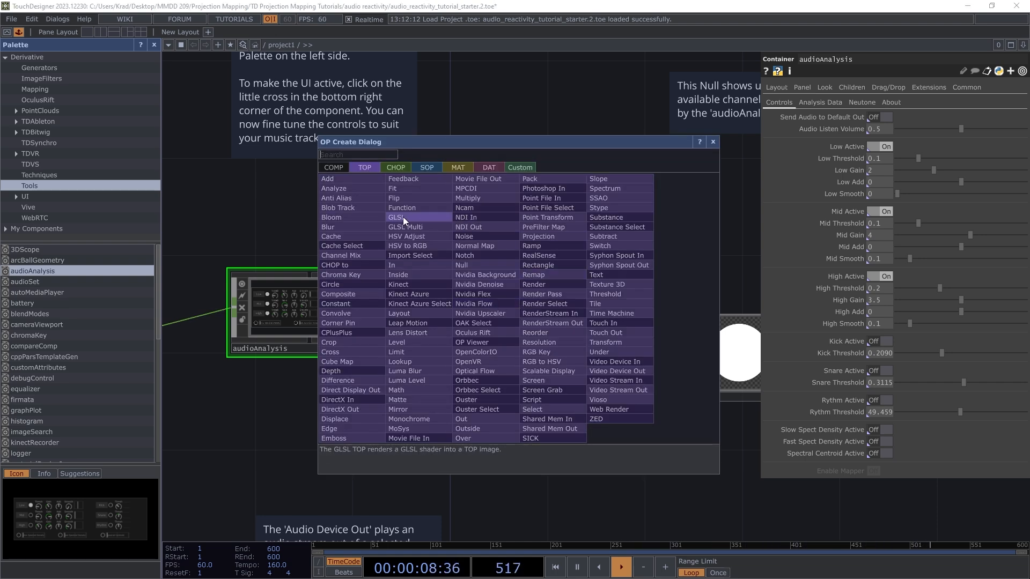
left_click(404, 167)
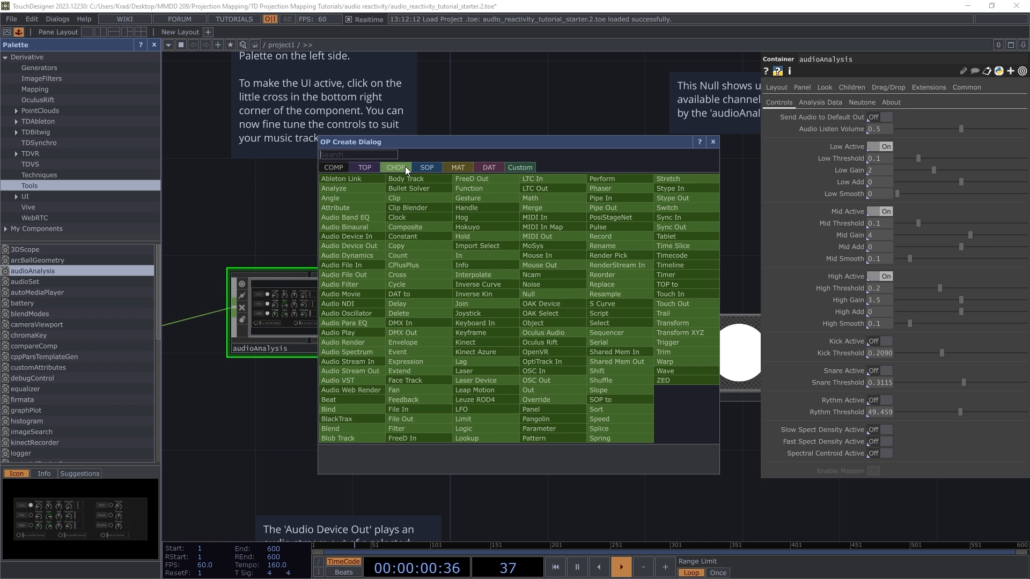
type("null")
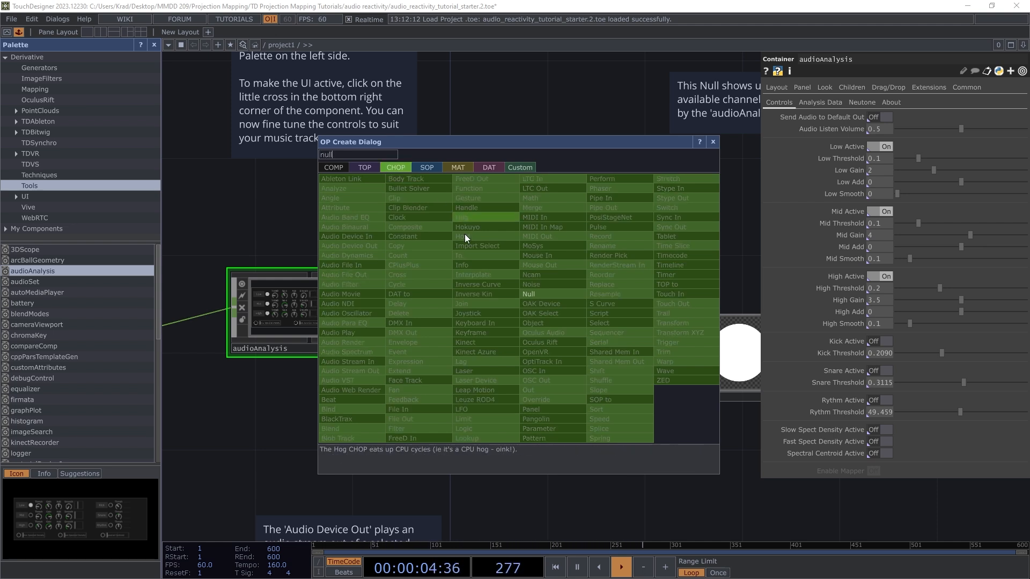
left_click(534, 294)
left_click(534, 309)
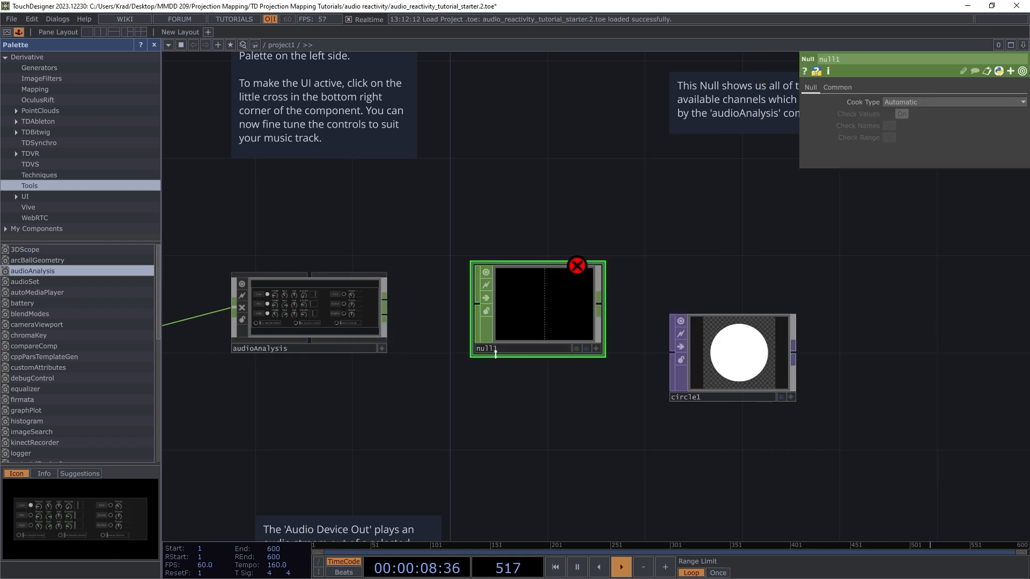
key("Tab")
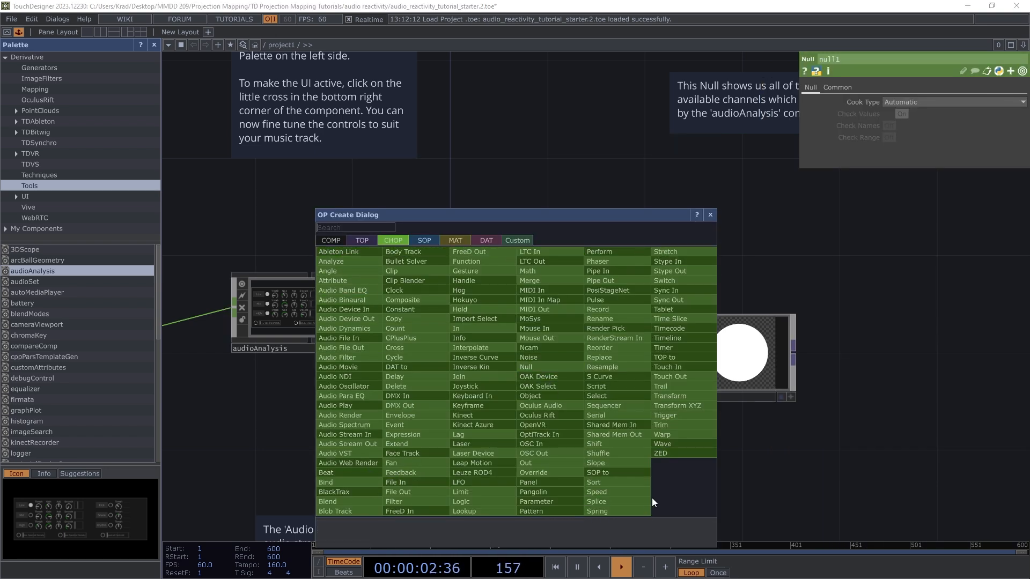
left_click(710, 215)
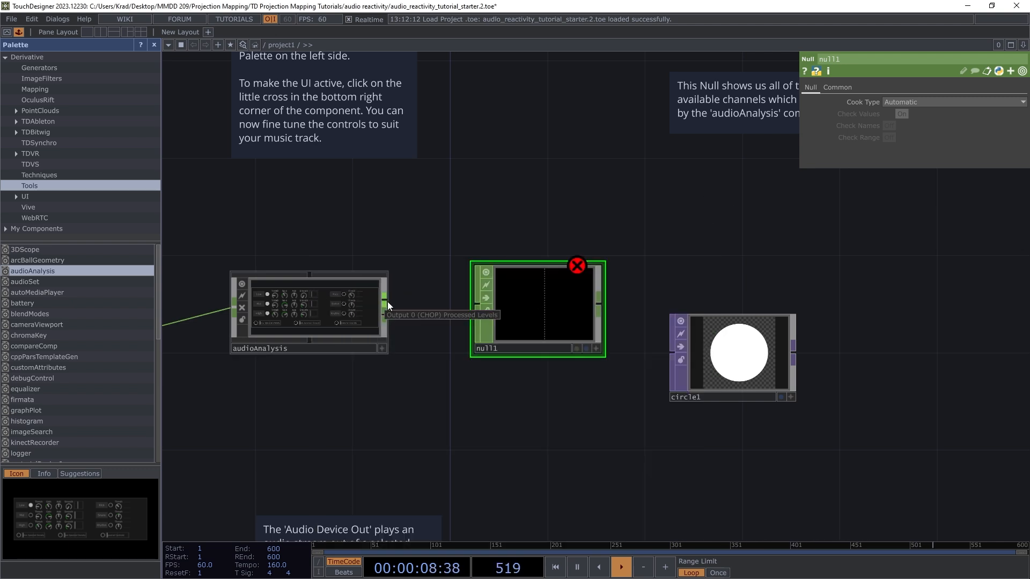
Step: Nudge null1 higher and wire audioAnalysis's output into null1's input
scroll(524, 315, "up", 3)
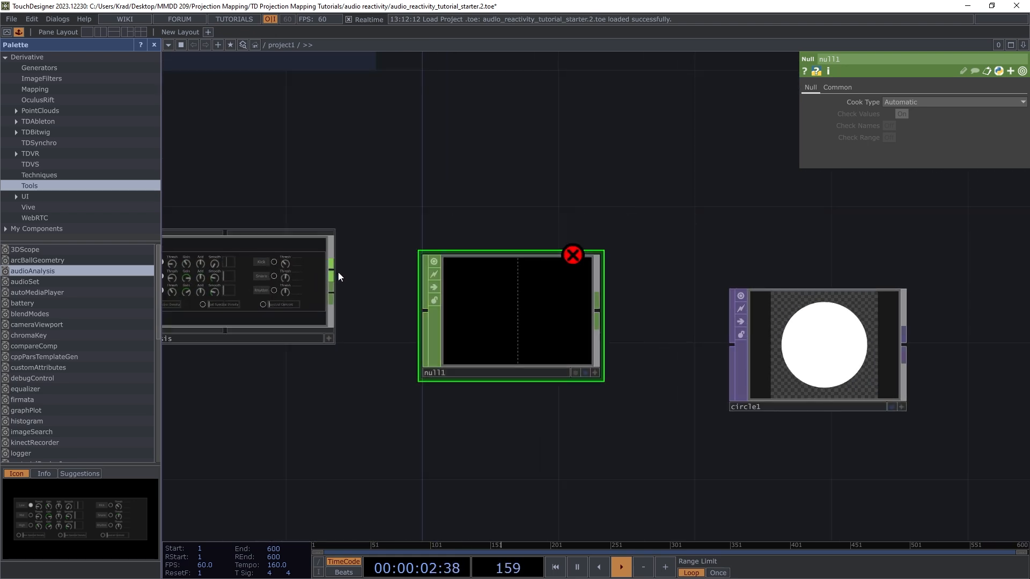
left_click_drag(535, 311, 532, 281)
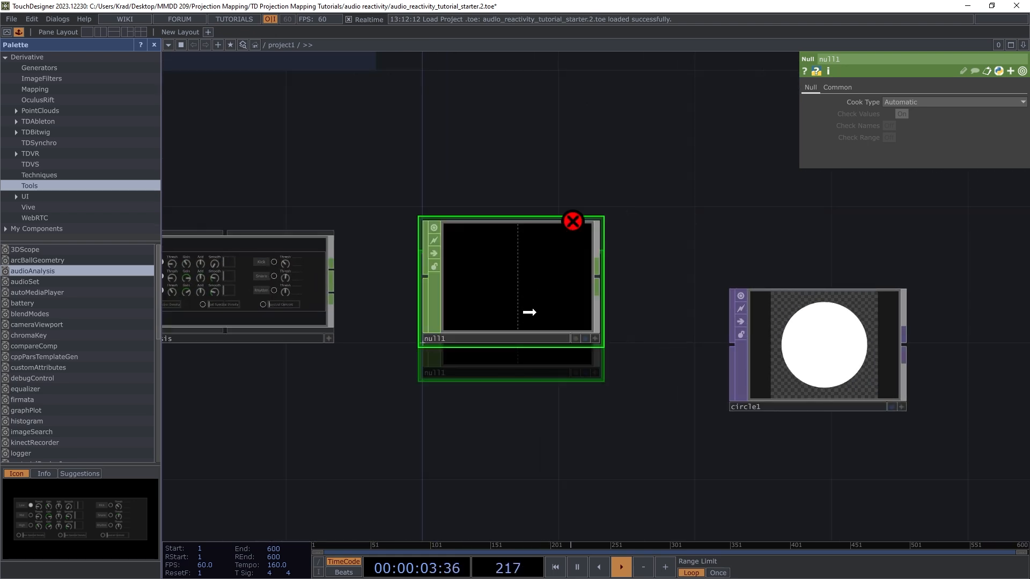
left_click(334, 273)
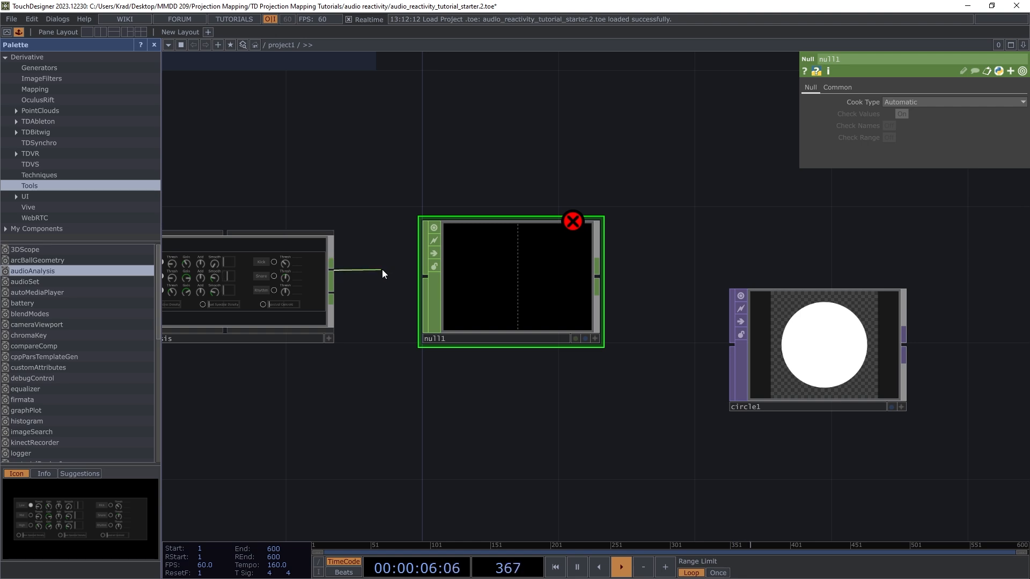
left_click(421, 275)
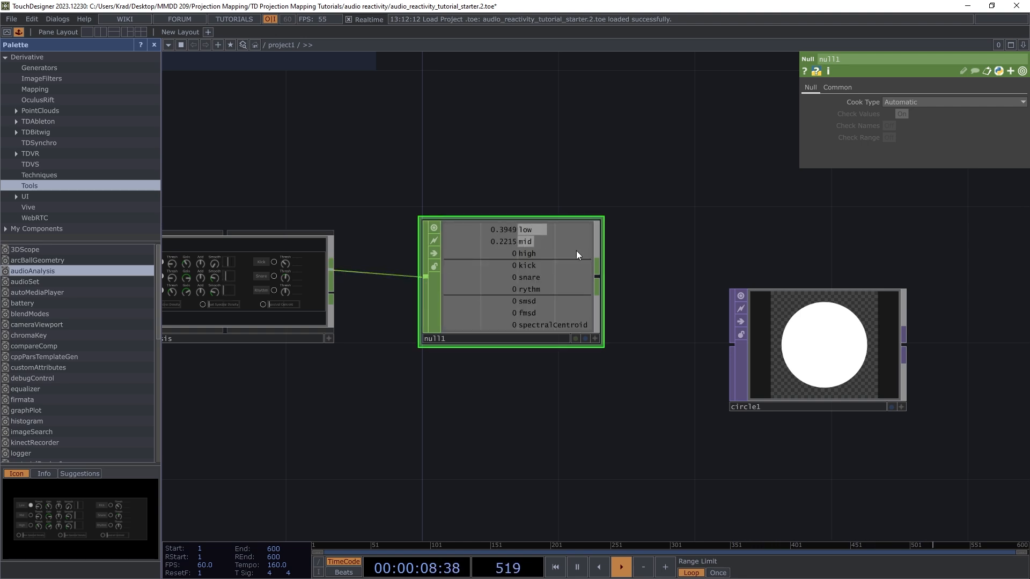
scroll(576, 250, "up", 3)
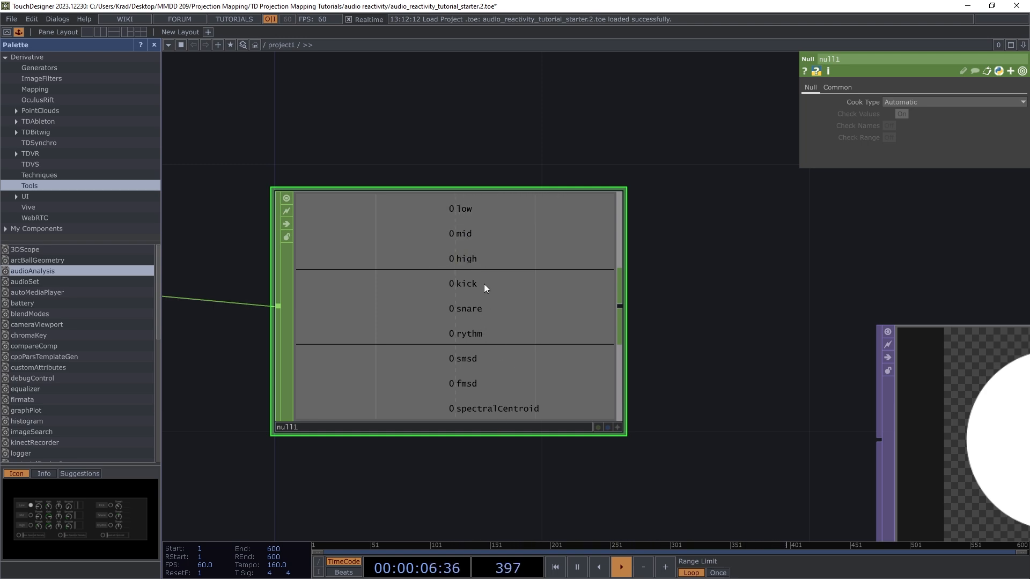
scroll(571, 341, "down", 3)
scroll(572, 341, "down", 3)
scroll(348, 328, "up", 5)
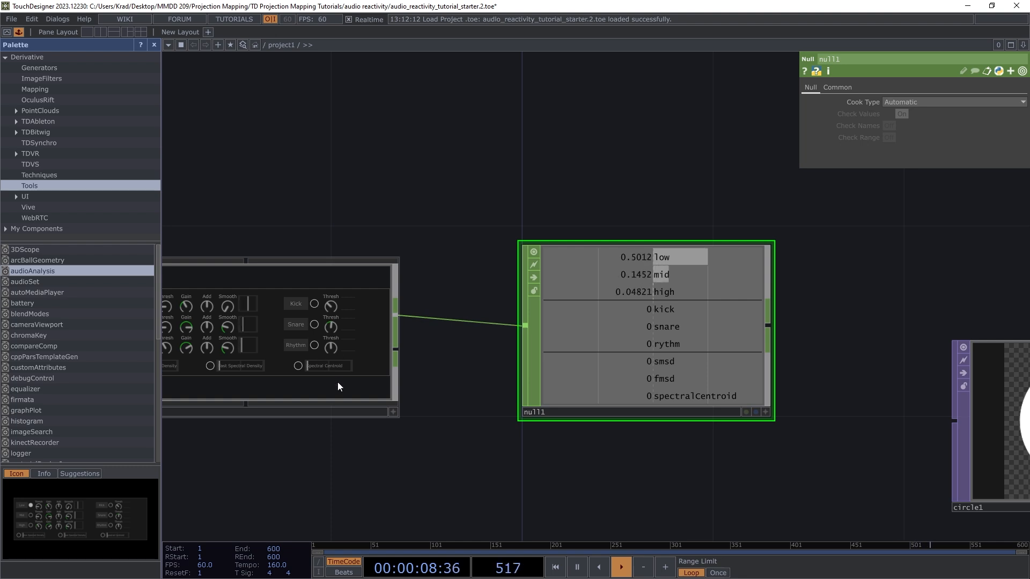
scroll(512, 407, "down", 3)
scroll(630, 320, "up", 2)
scroll(551, 357, "down", 5)
scroll(571, 317, "up", 5)
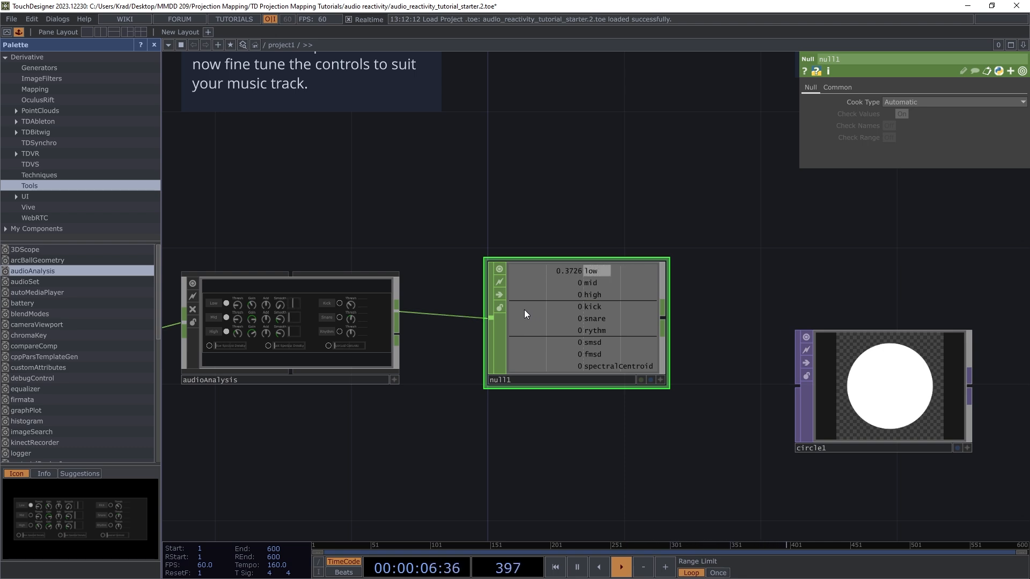
Step: Delete null1 and recreate it as a Null CHOP fed directly from audioAnalysis's output
key("Delete")
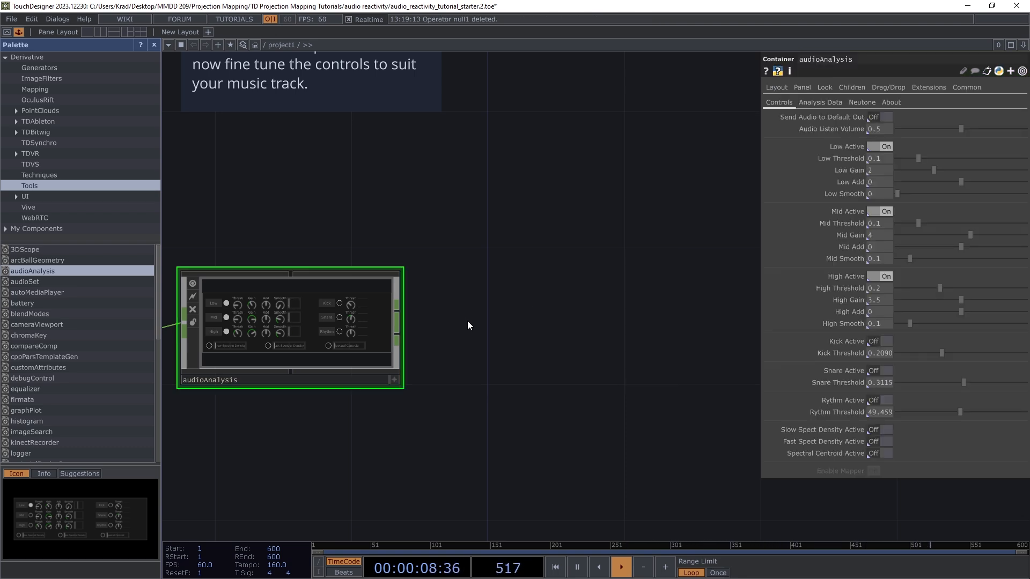
right_click(397, 311)
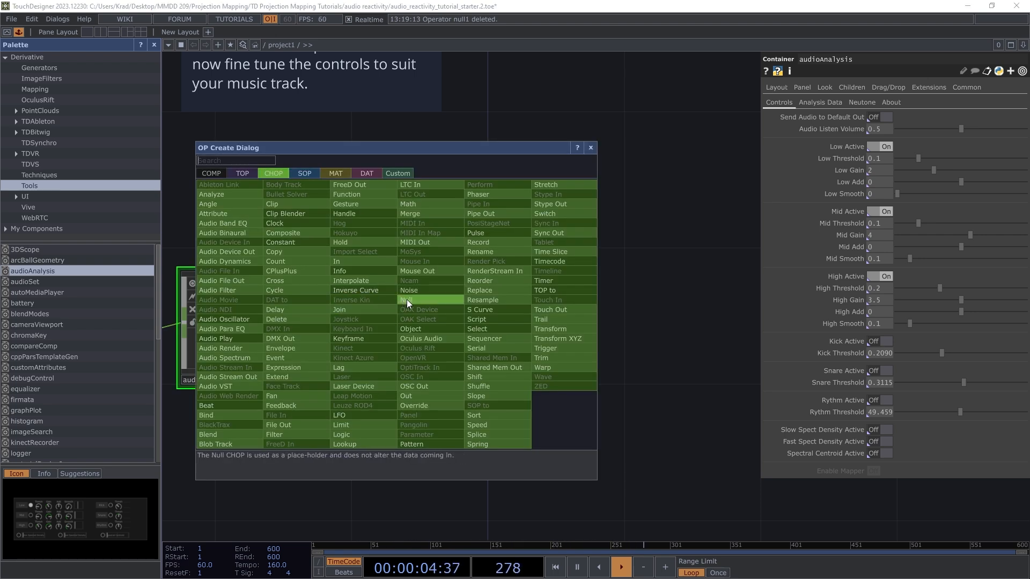
left_click(407, 298)
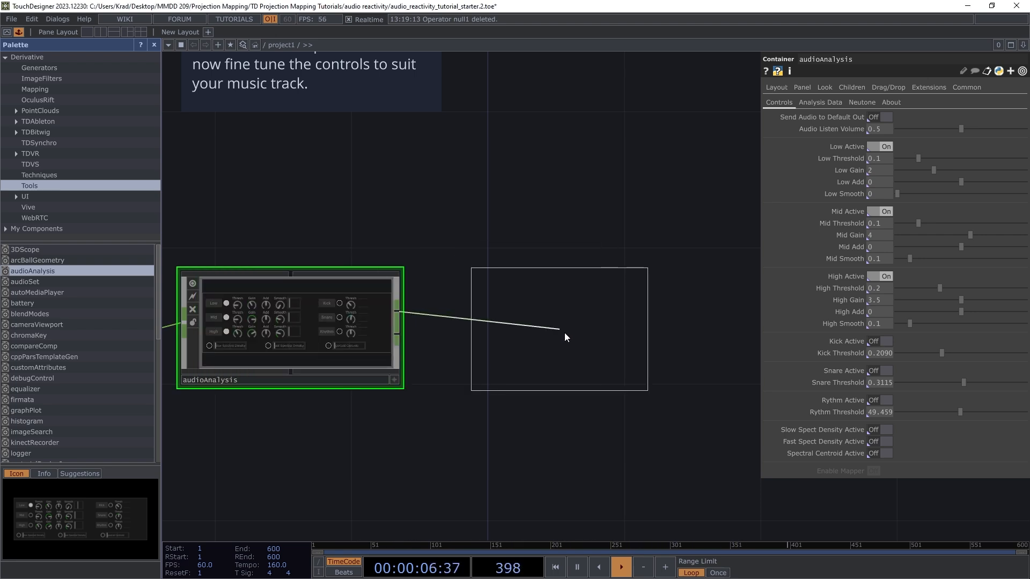
left_click(624, 323)
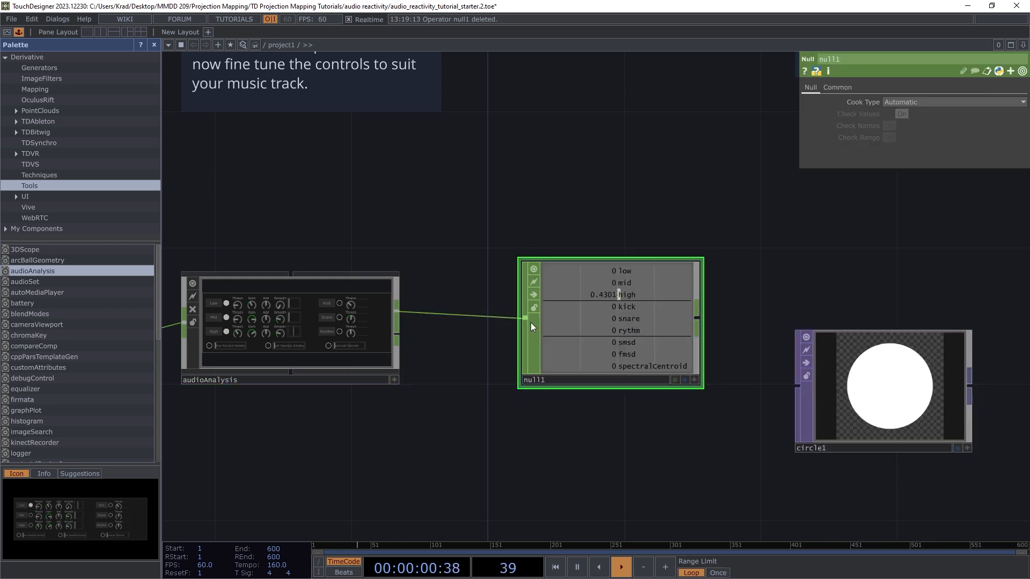
left_click_drag(592, 321, 609, 348)
Step: Move null1 back up and bring circle1 up level with it
scroll(409, 392, "down", 5)
scroll(442, 401, "up", 5)
left_click_drag(494, 367, 475, 329)
scroll(422, 343, "down", 2)
scroll(459, 331, "down", 3)
scroll(500, 326, "up", 6)
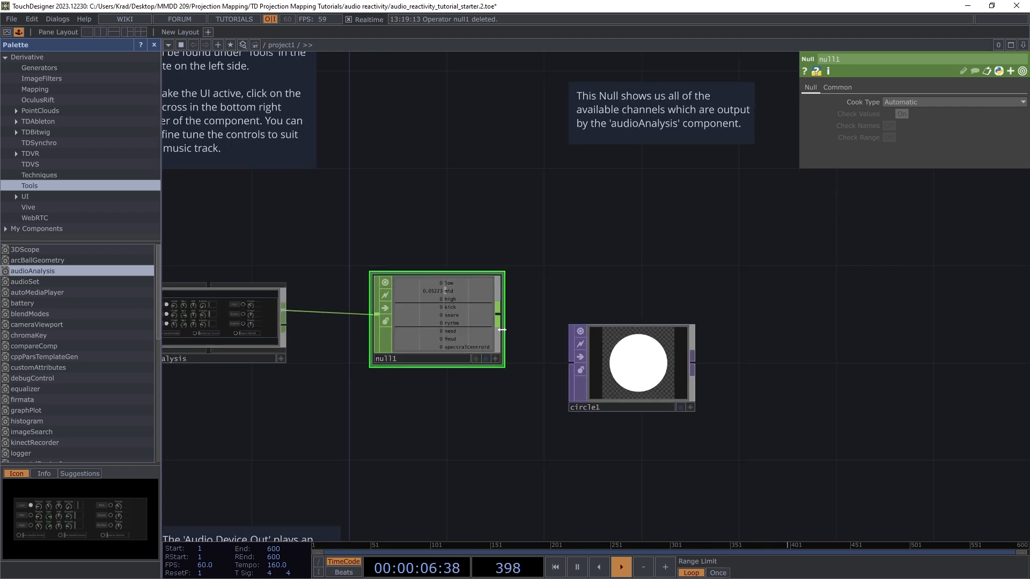
scroll(500, 324, "down", 3)
left_click_drag(666, 386, 670, 339)
scroll(420, 293, "up", 3)
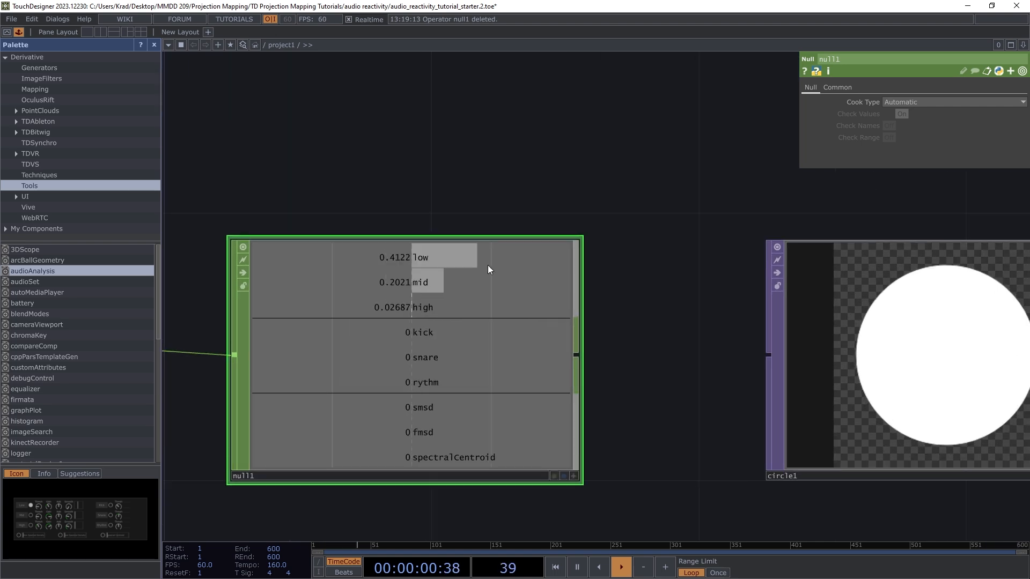
scroll(365, 313, "down", 2)
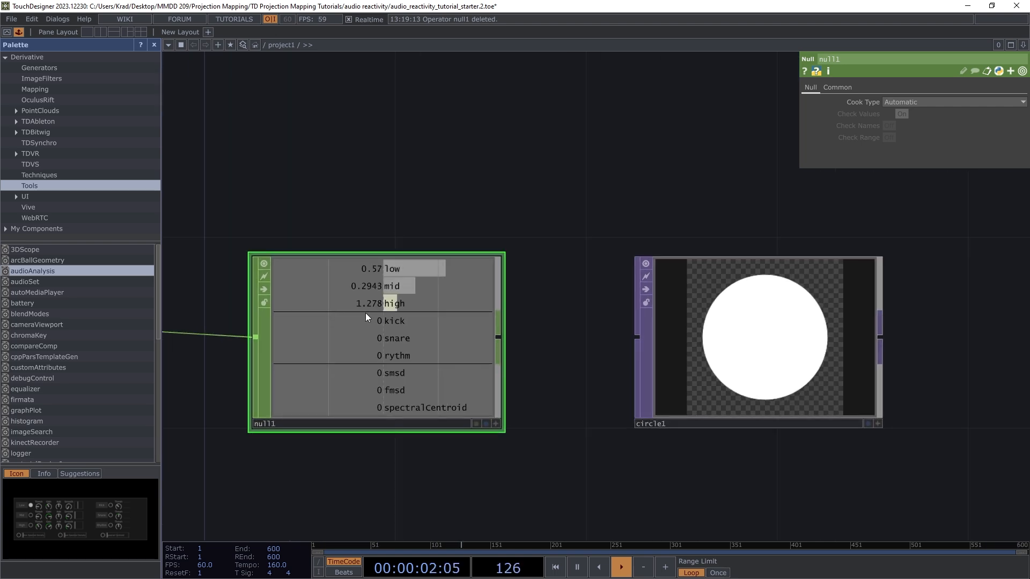
Step: Inspect circle1's parameters, then null1's parameters
left_click(724, 349)
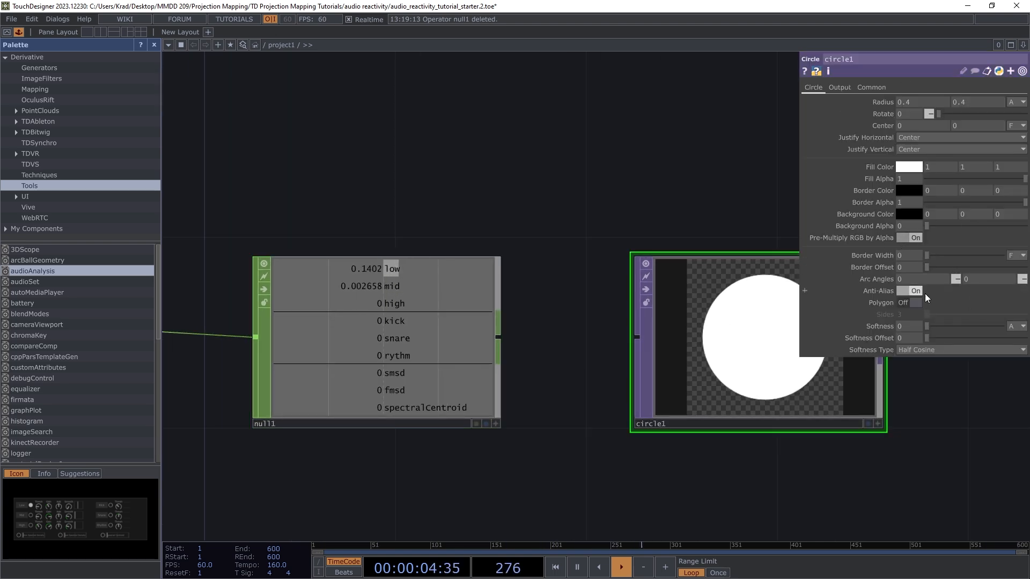
scroll(421, 392, "down", 4)
scroll(493, 376, "up", 4)
scroll(423, 360, "down", 3)
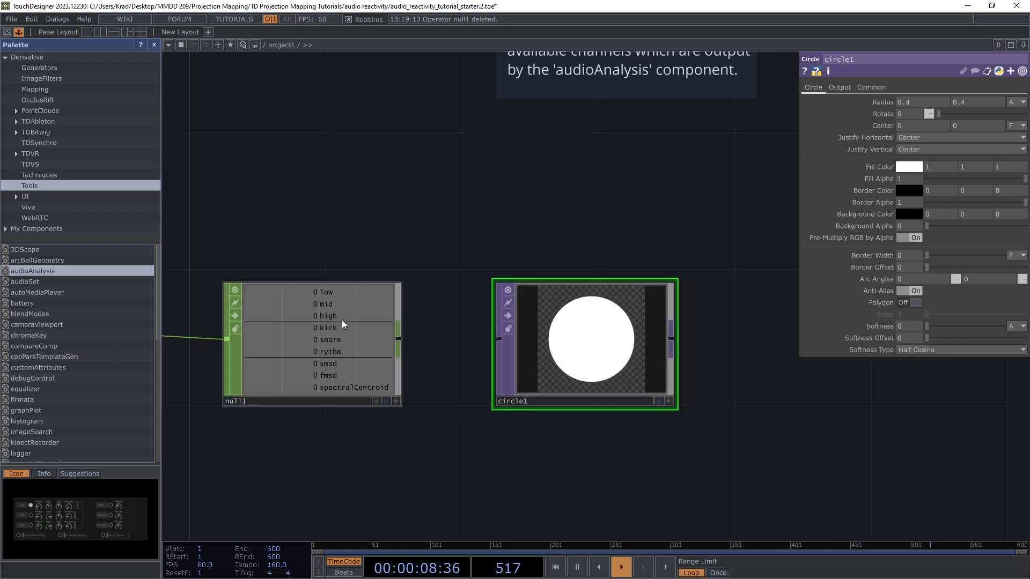
left_click(316, 336)
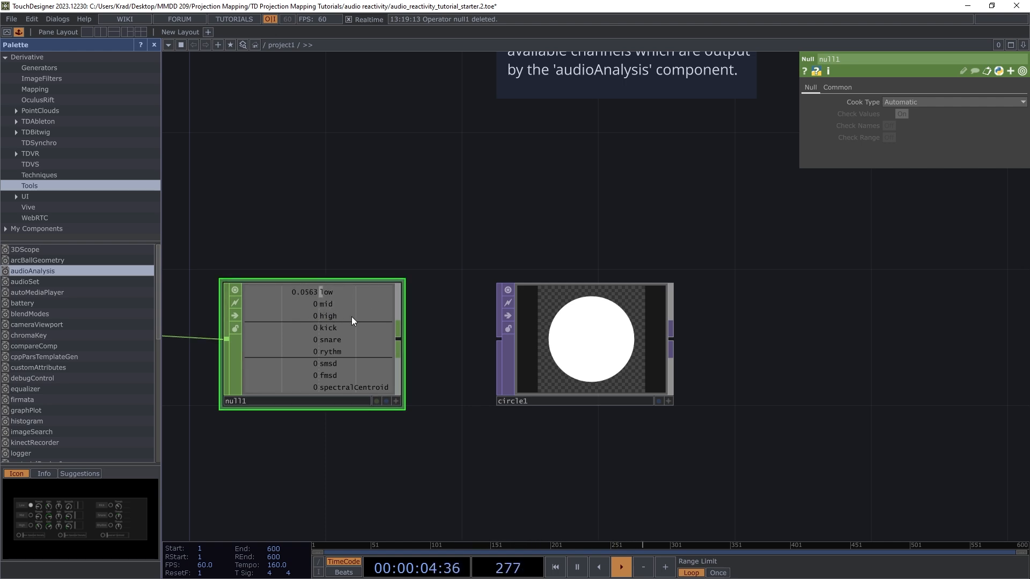
scroll(386, 319, "down", 2)
scroll(404, 336, "up", 4)
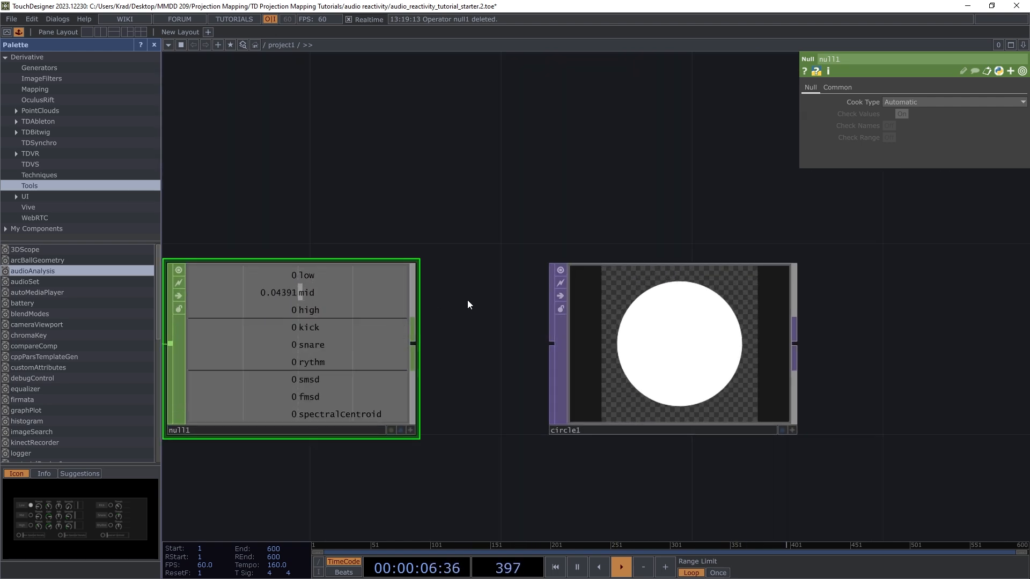
scroll(462, 303, "down", 2)
scroll(359, 292, "up", 4)
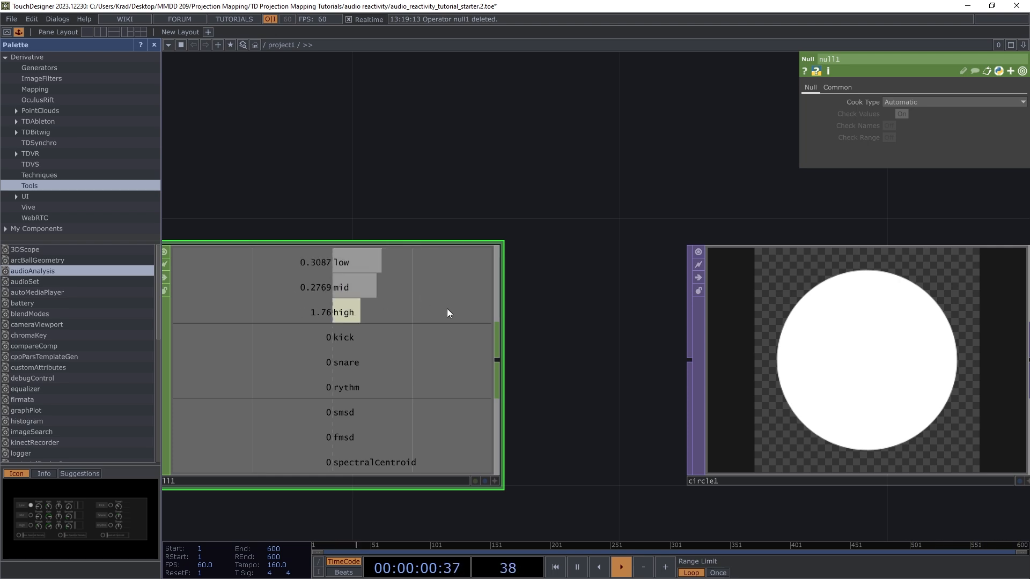
Step: With circle1's parameters showing, pick up null1's low channel from its active viewer for export
left_click(497, 481)
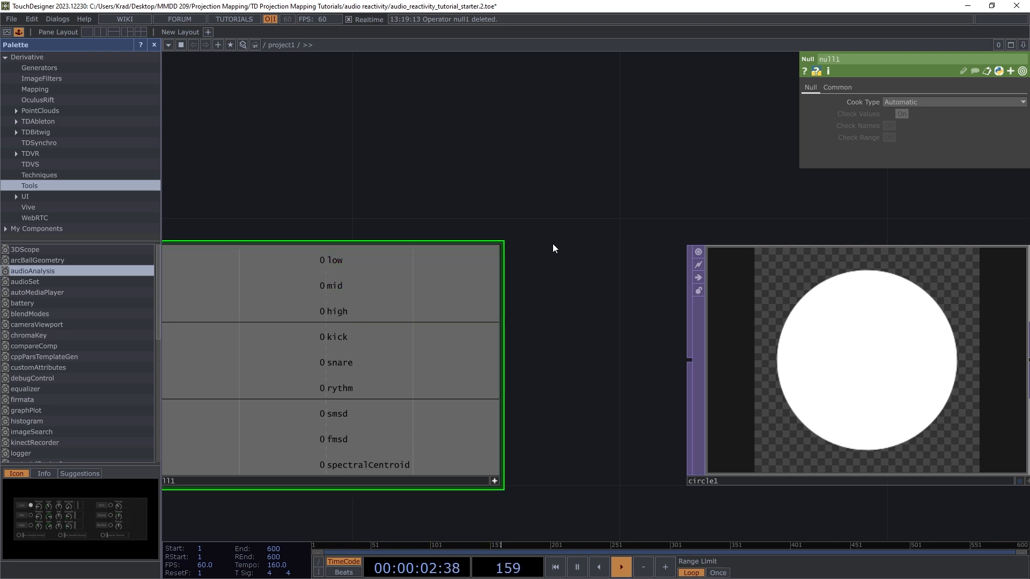
left_click(756, 283)
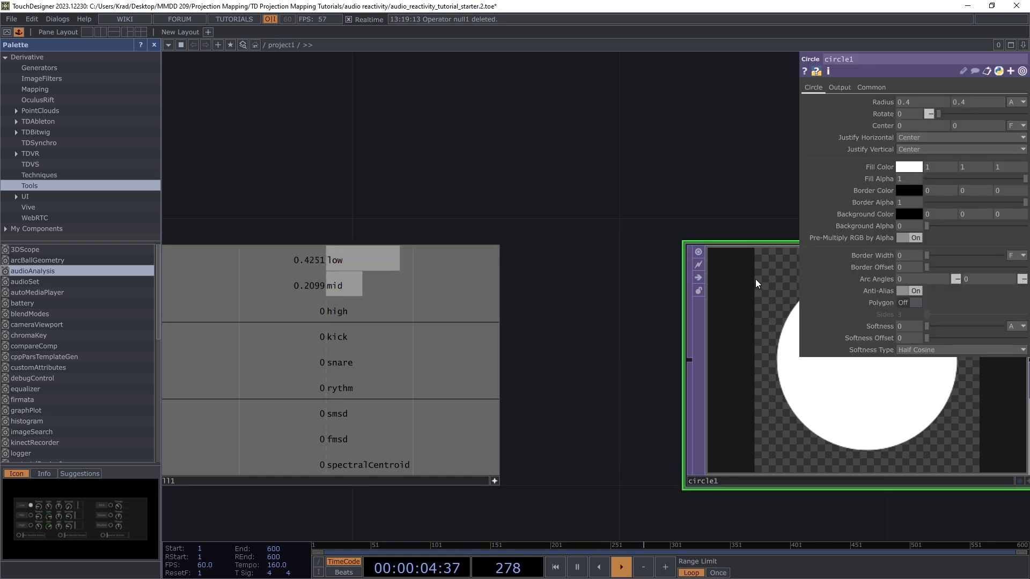
scroll(625, 381, "down", 5)
scroll(625, 381, "down", 2)
scroll(670, 419, "up", 3)
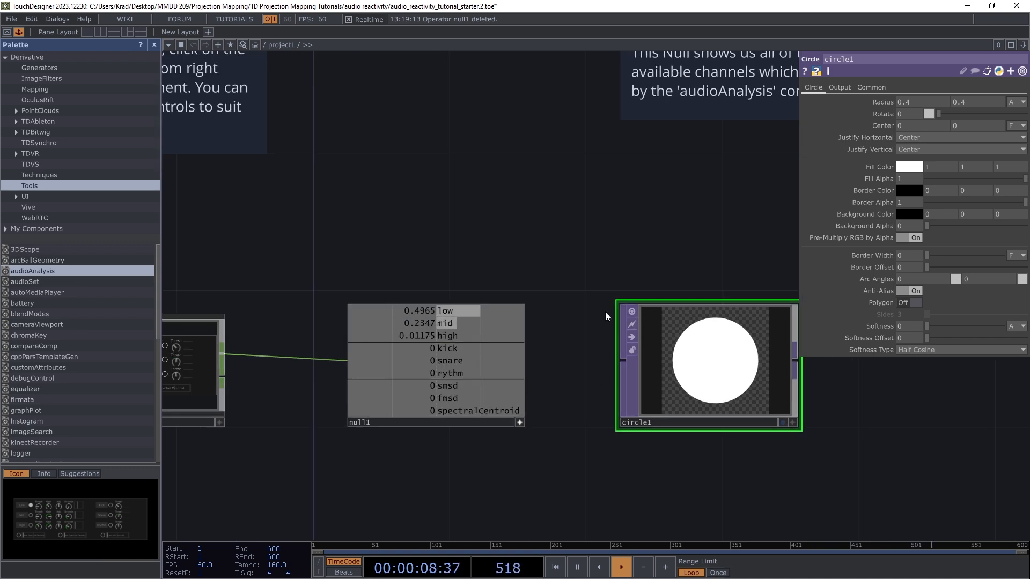
left_click(464, 312)
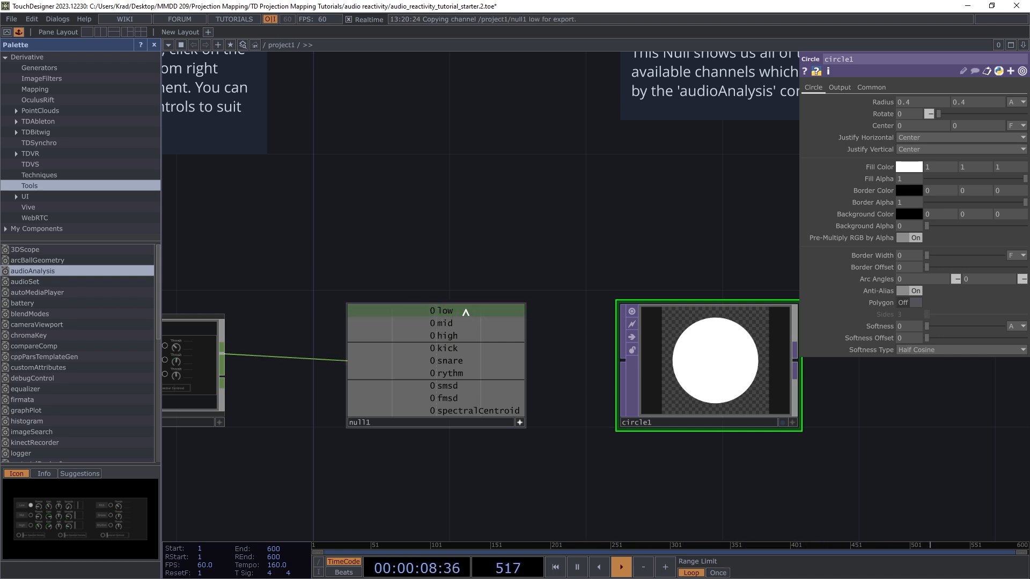
Step: Drop null1's low channel onto circle1's Radius as a CHOP Reference
left_click_drag(460, 309, 615, 247)
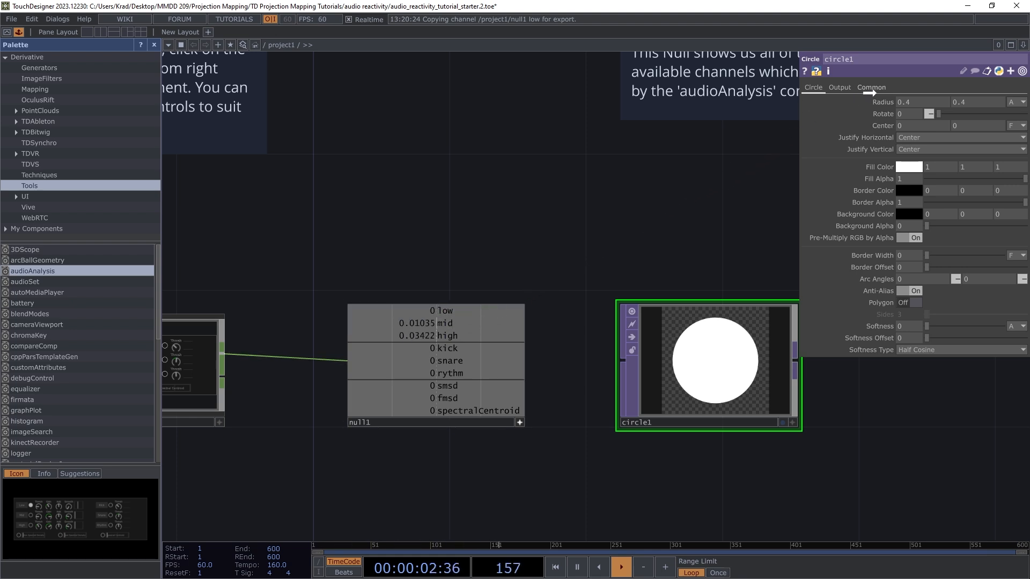
left_click_drag(882, 102, 875, 103)
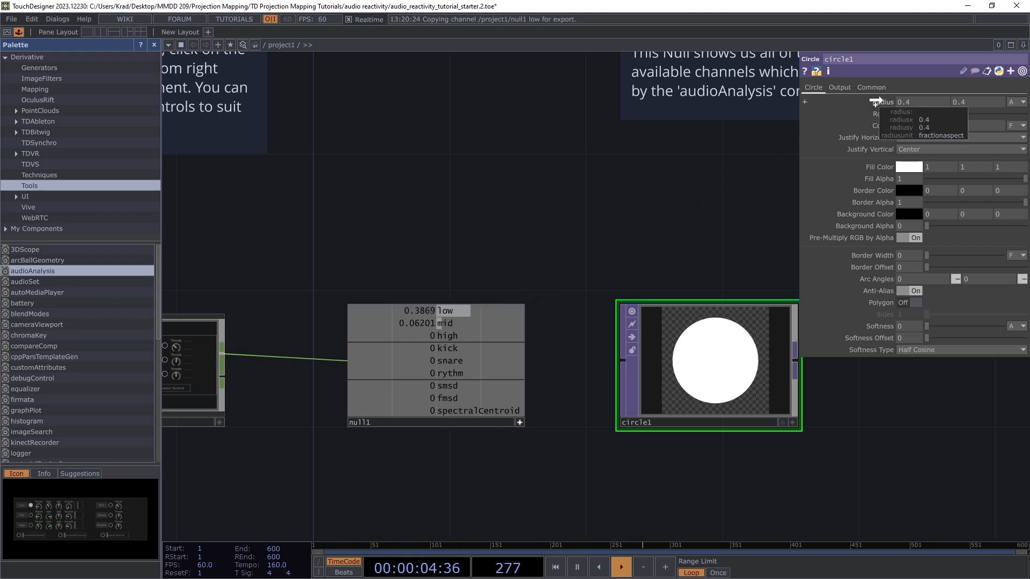
left_click_drag(876, 102, 883, 101)
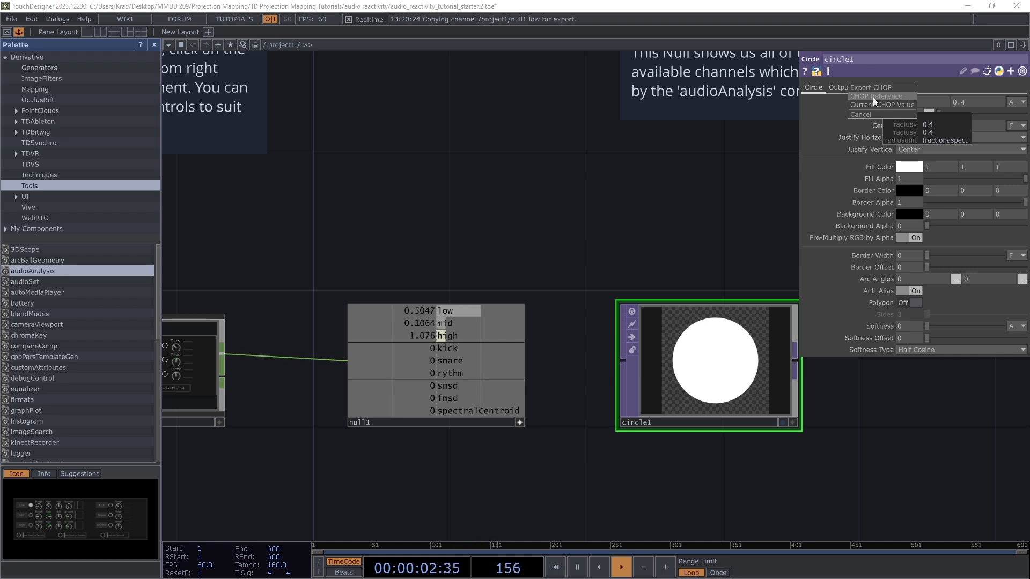
left_click(874, 97)
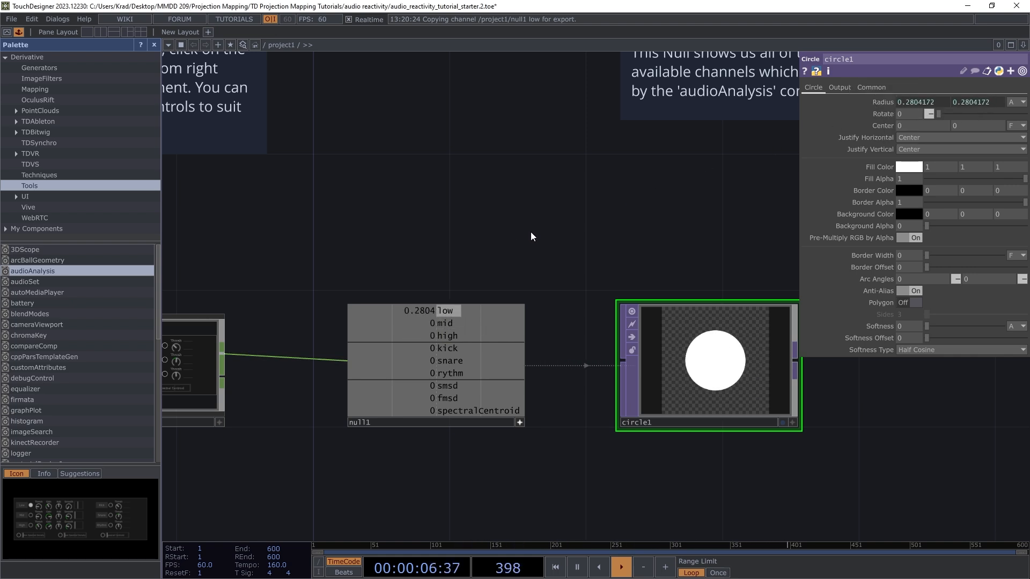
scroll(617, 301, "down", 3)
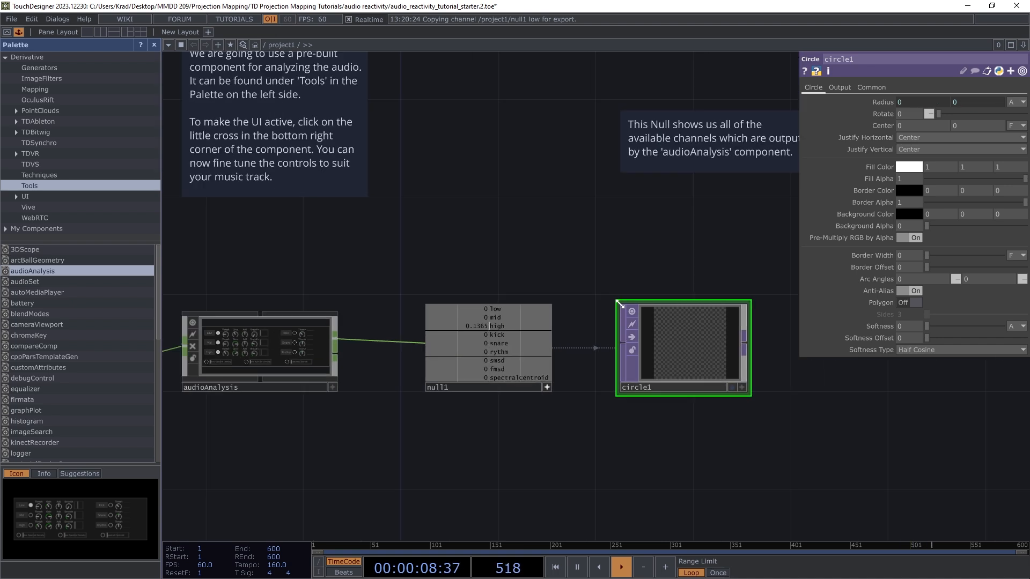
scroll(690, 345, "up", 3)
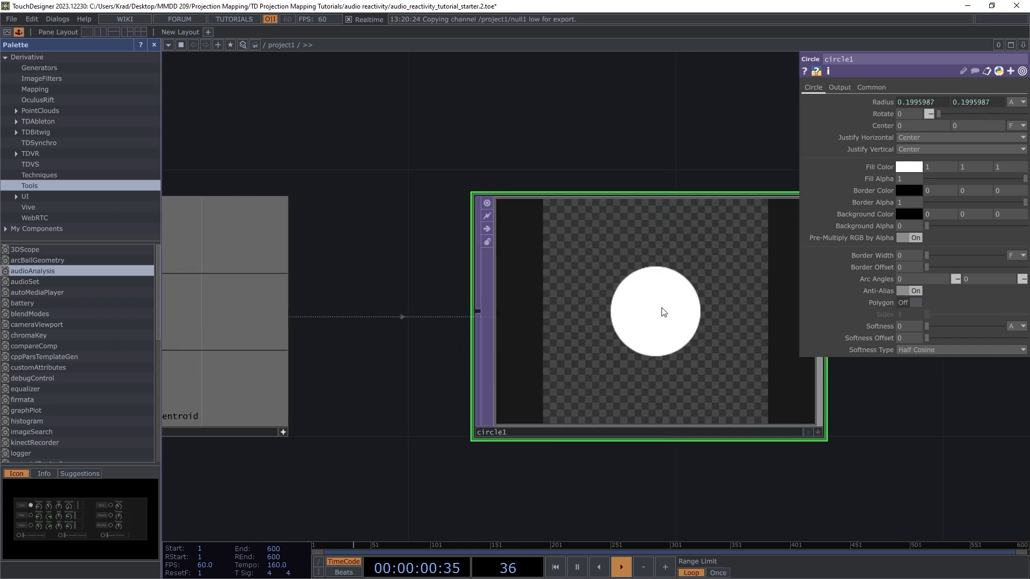
scroll(689, 300, "down", 5)
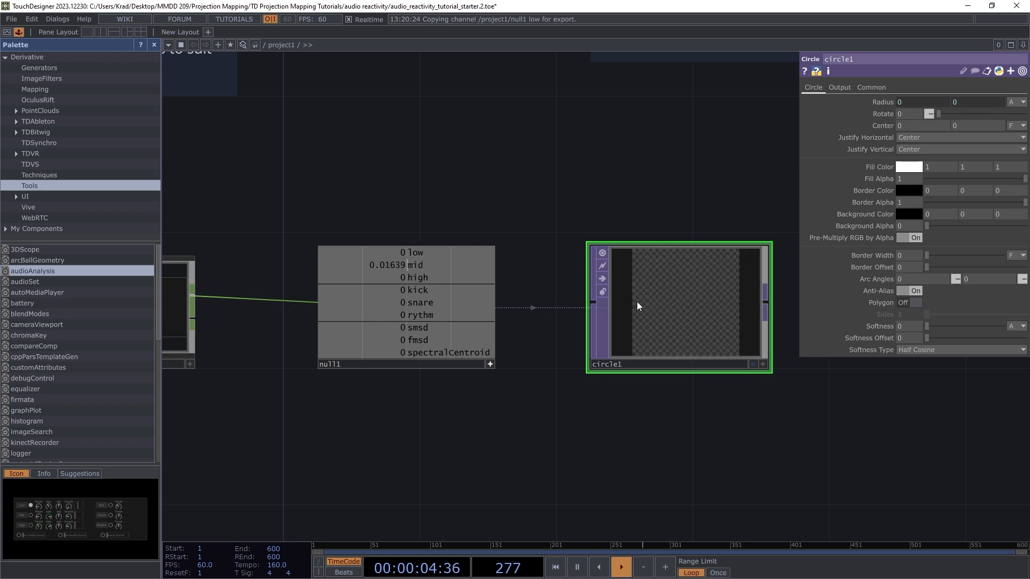
left_click(490, 364)
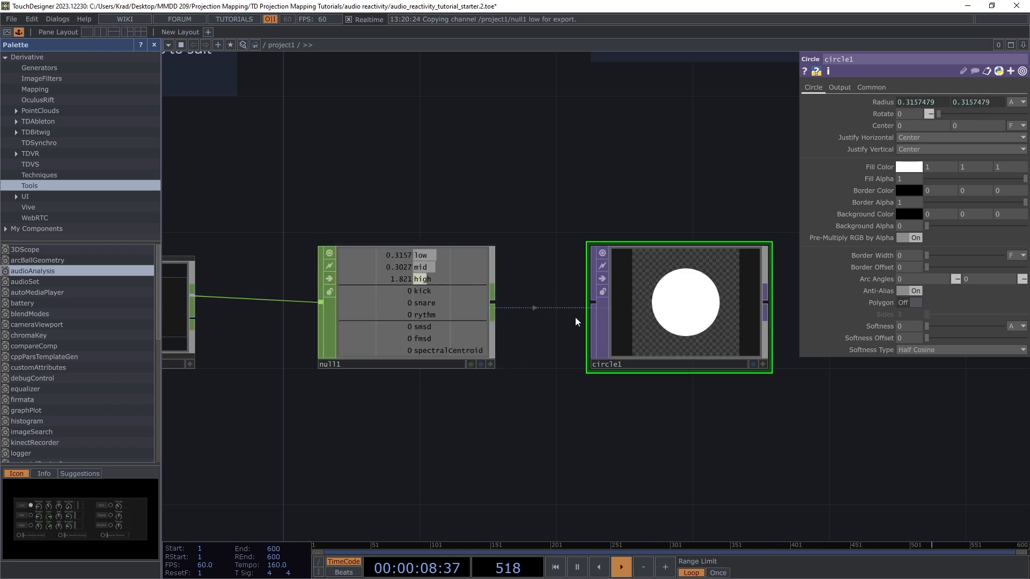
scroll(402, 316, "down", 3)
scroll(402, 316, "up", 2)
scroll(408, 317, "down", 2)
scroll(423, 316, "up", 5)
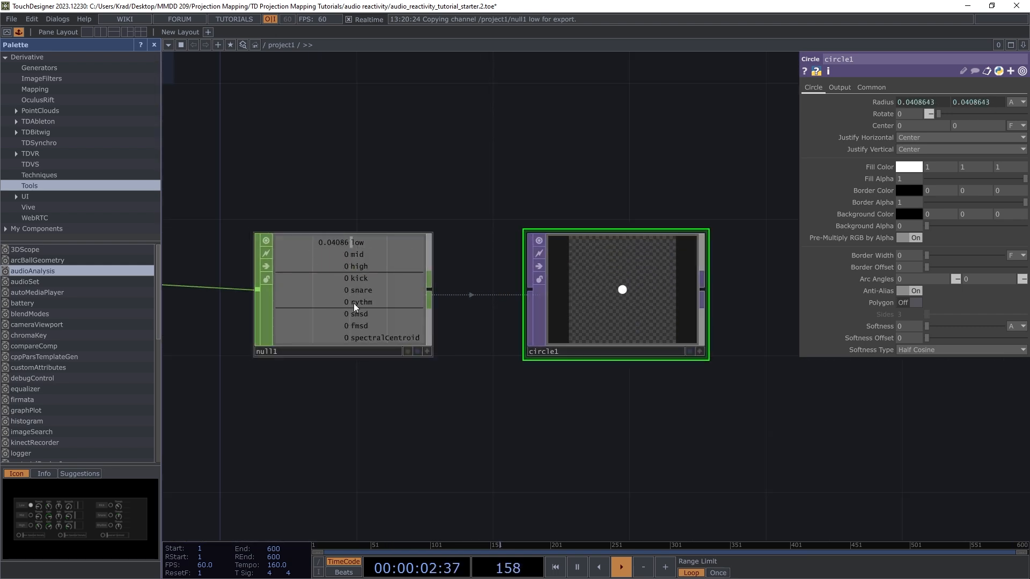
scroll(360, 304, "down", 2)
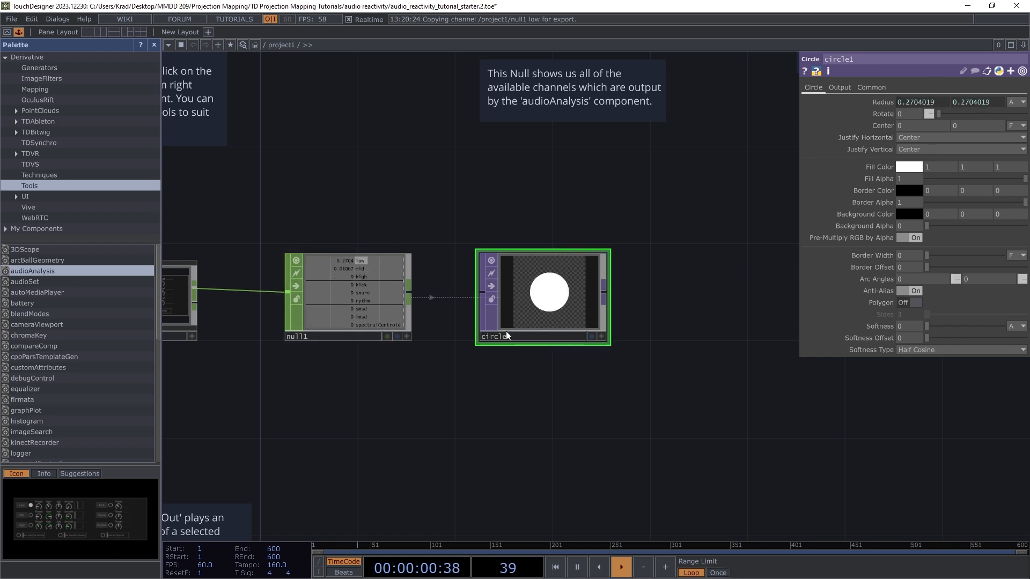
scroll(539, 310, "down", 2)
scroll(420, 292, "down", 2)
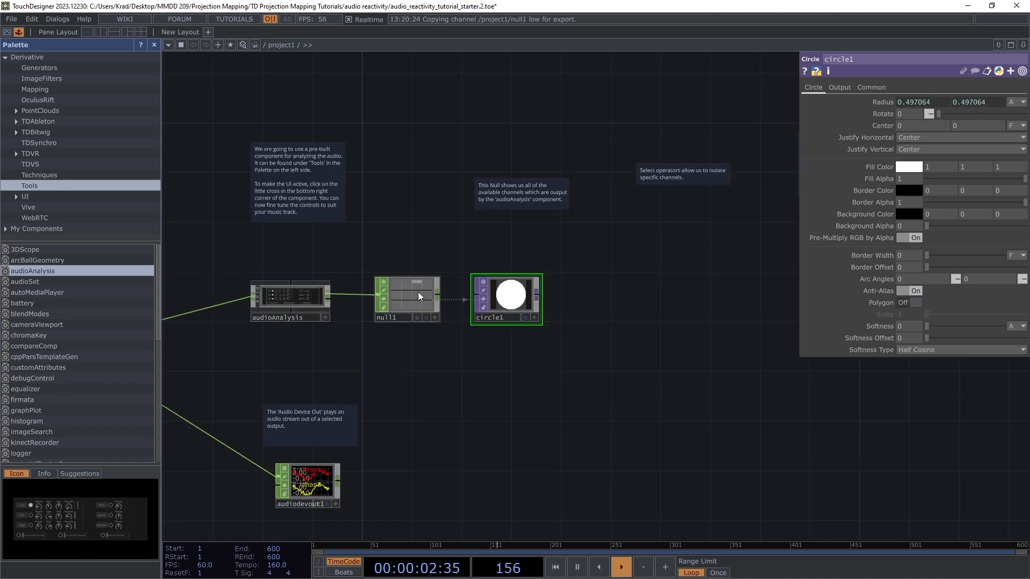
Step: Move circle1 further right along its wire
left_click_drag(506, 297, 682, 298)
scroll(452, 301, "up", 3)
scroll(375, 279, "down", 2)
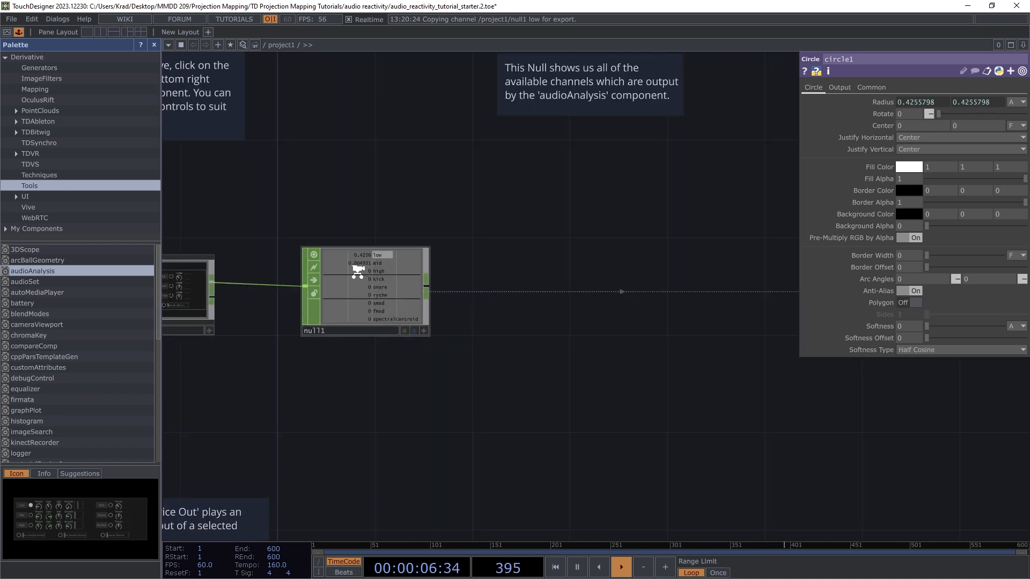
scroll(356, 288, "up", 2)
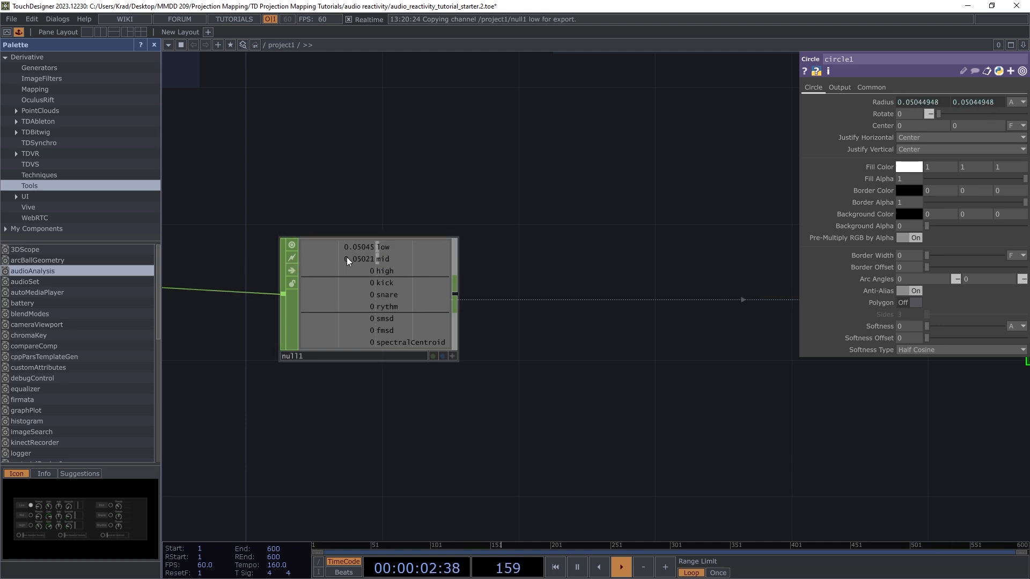
scroll(354, 259, "up", 3)
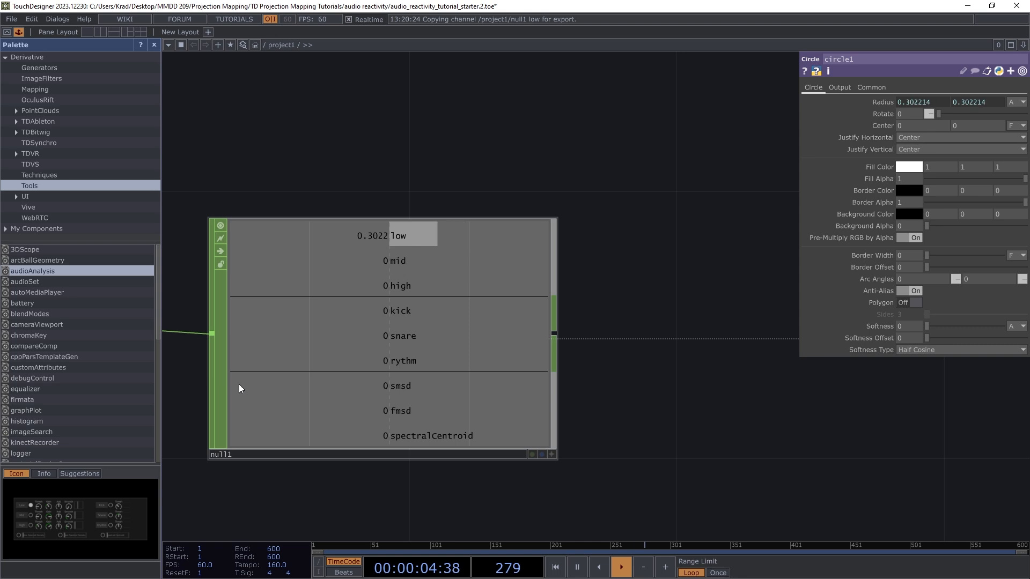
scroll(397, 300, "down", 3)
scroll(397, 298, "down", 3)
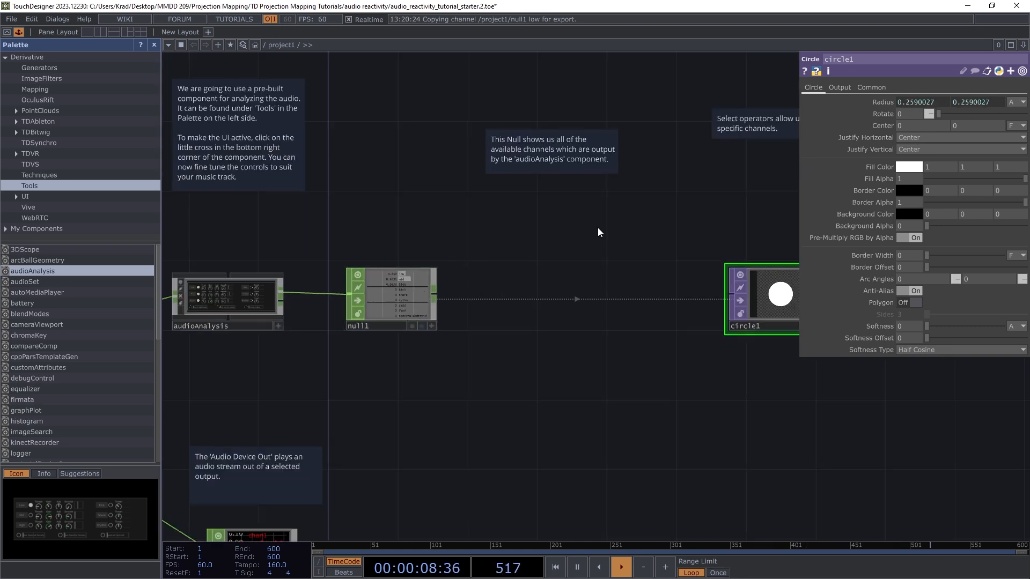
scroll(403, 298, "up", 6)
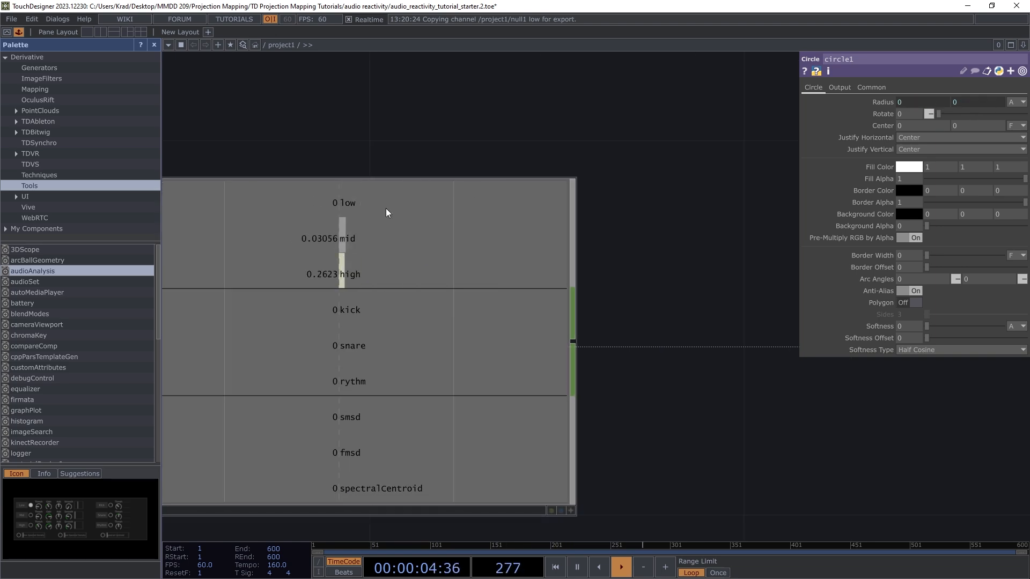
scroll(425, 272, "down", 6)
scroll(497, 280, "up", 3)
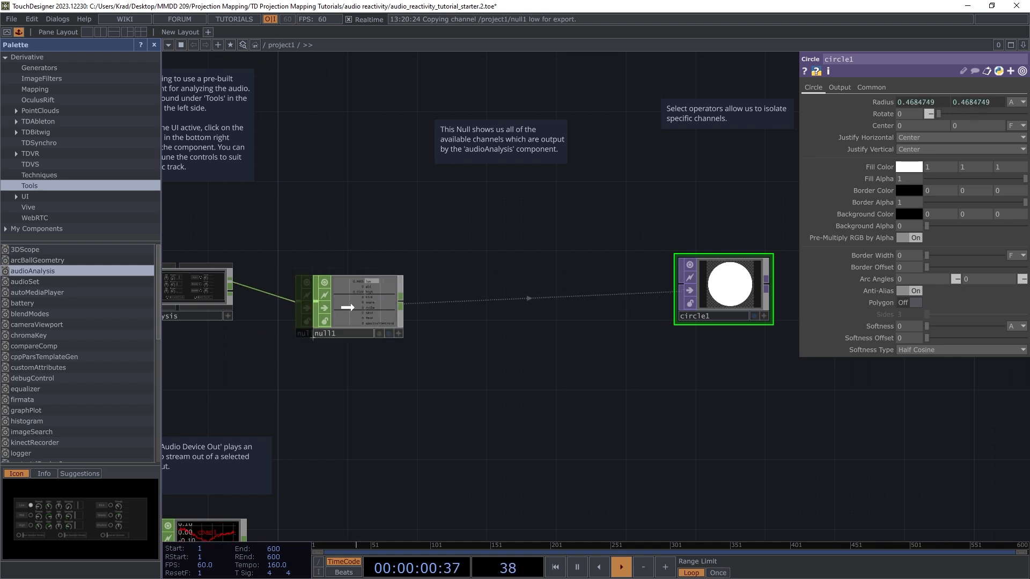
Step: Shift null1 further right, spacing it apart from circle1
left_click_drag(365, 310, 729, 292)
scroll(363, 327, "down", 3)
scroll(524, 310, "up", 3)
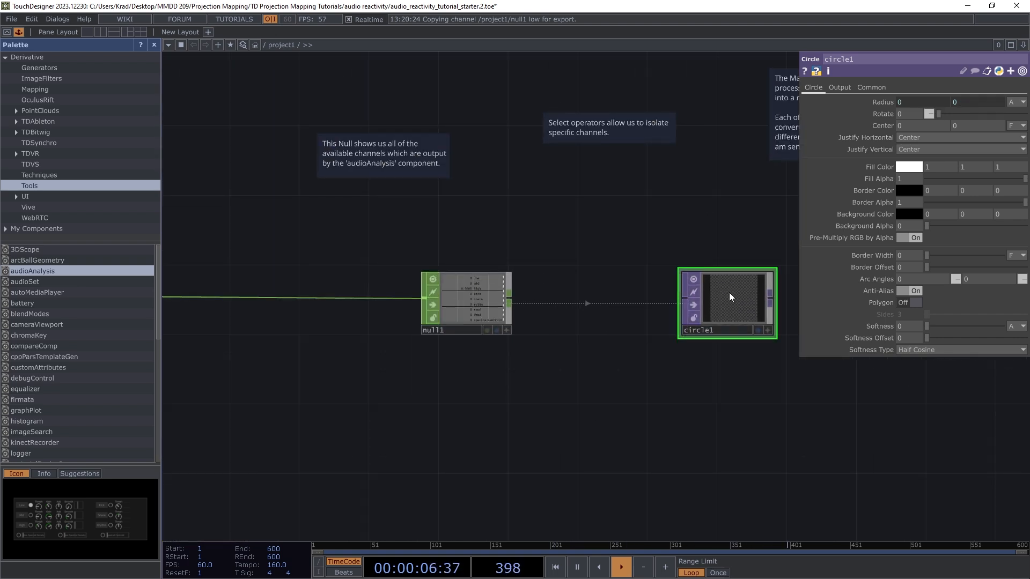
left_click_drag(449, 308, 553, 304)
scroll(553, 304, "down", 4)
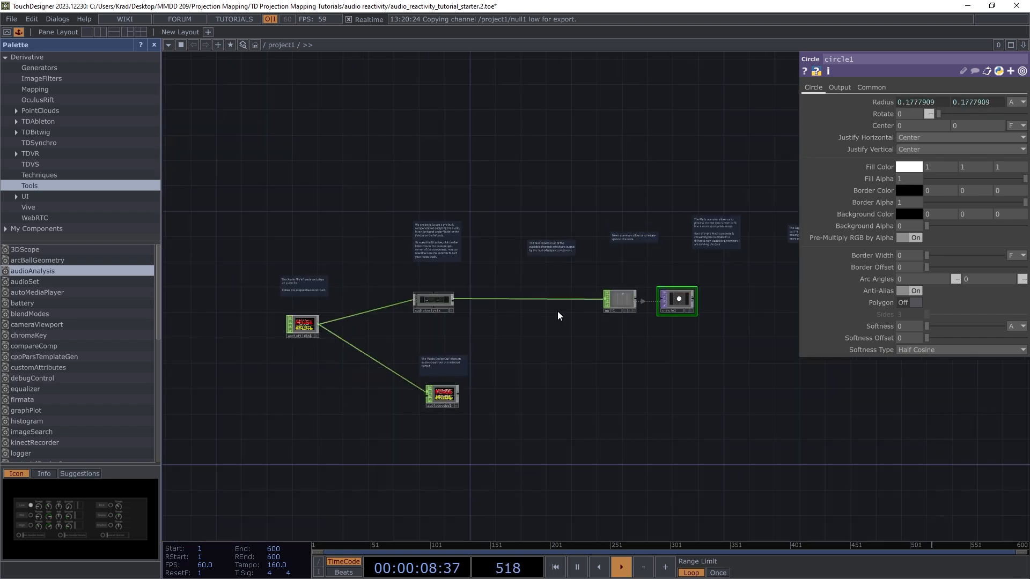
scroll(507, 297, "up", 3)
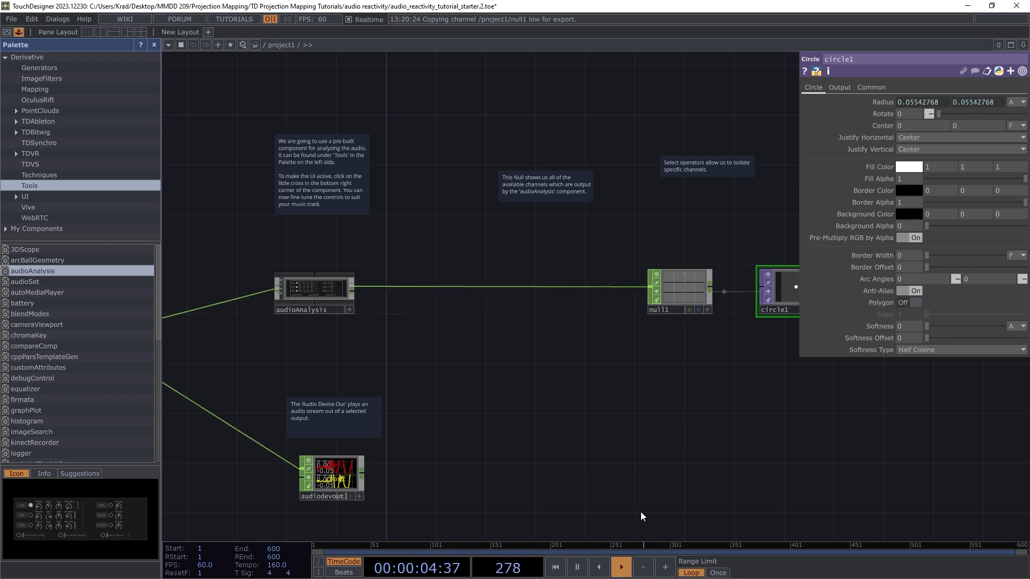
scroll(590, 483, "down", 3)
scroll(472, 490, "up", 4)
Step: Lower audiodevout1's Volume to 0.032
left_click(461, 461)
mouse_move(939, 184)
left_mouse_down()
mouse_move(960, 186)
mouse_move(927, 186)
left_mouse_up()
scroll(507, 316, "down", 3)
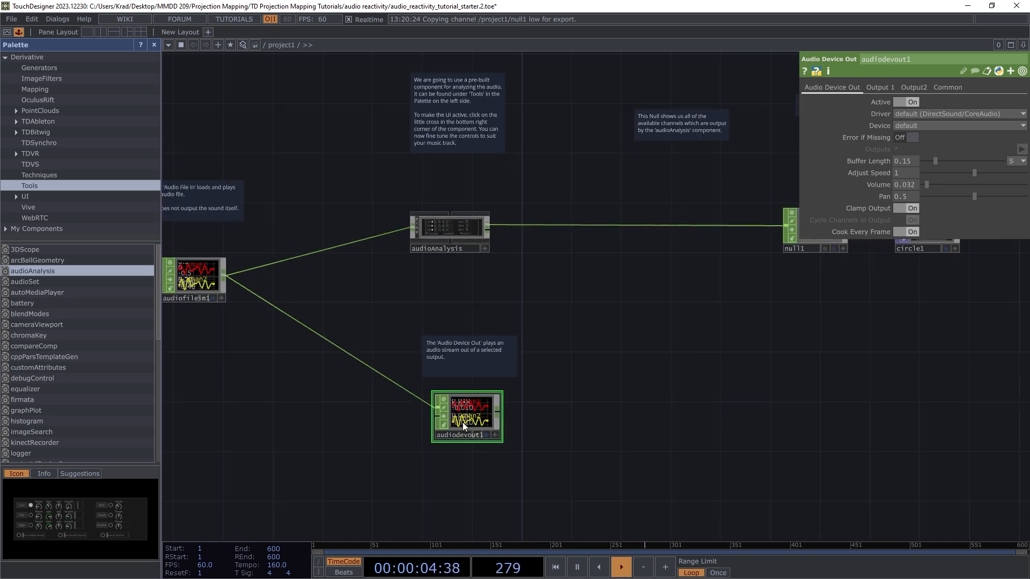
scroll(491, 413, "up", 3)
scroll(456, 399, "down", 3)
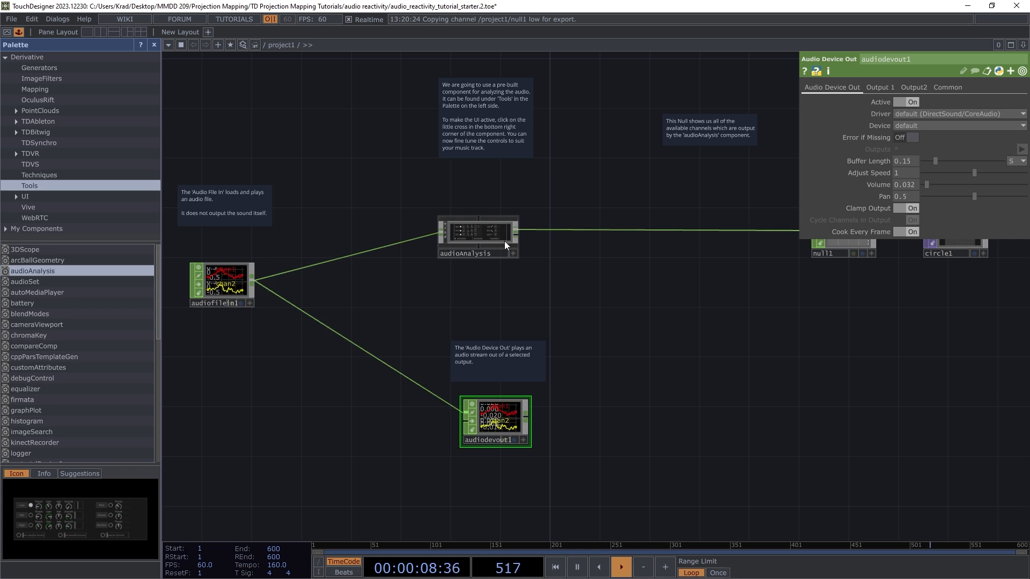
scroll(456, 242, "down", 3)
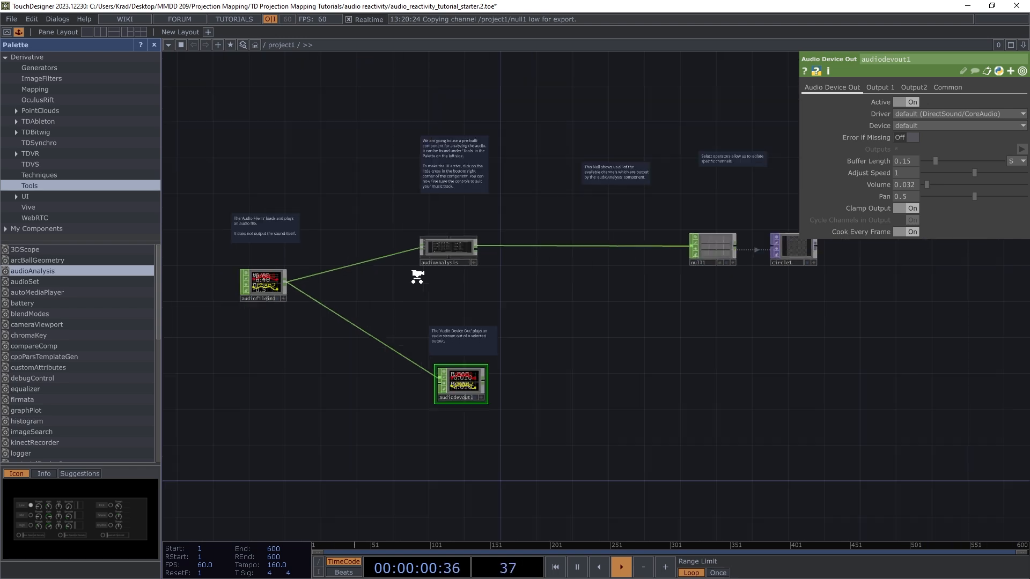
scroll(483, 279, "up", 5)
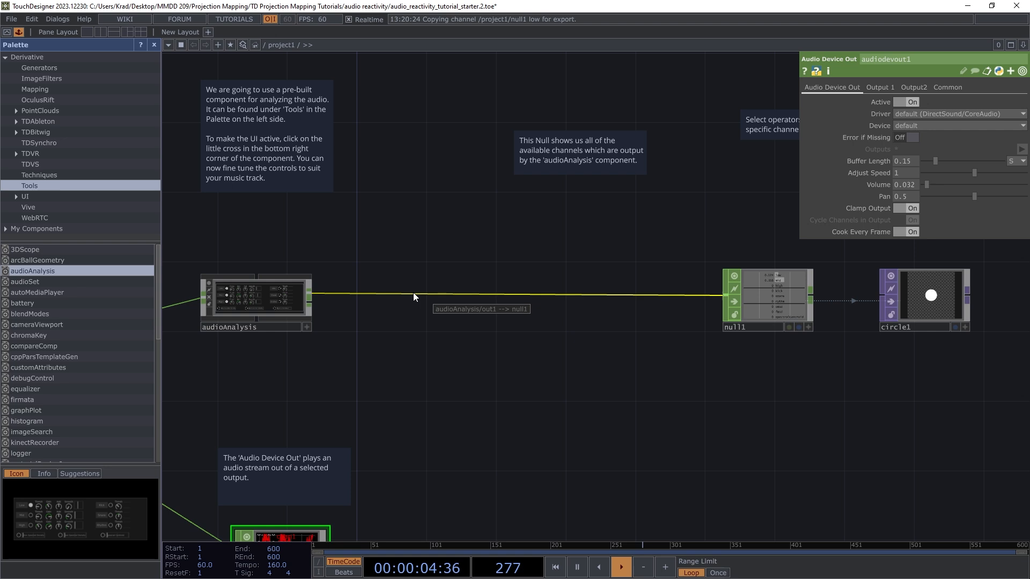
Step: Insert a Select CHOP, select1, into the audioAnalysis-to-null1 wire
right_click(456, 294)
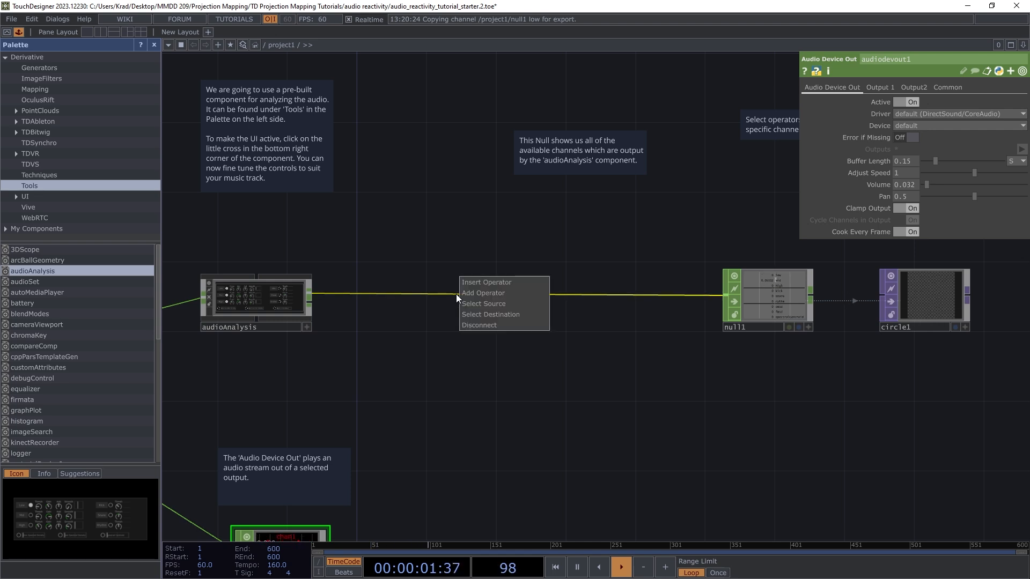
left_click(484, 282)
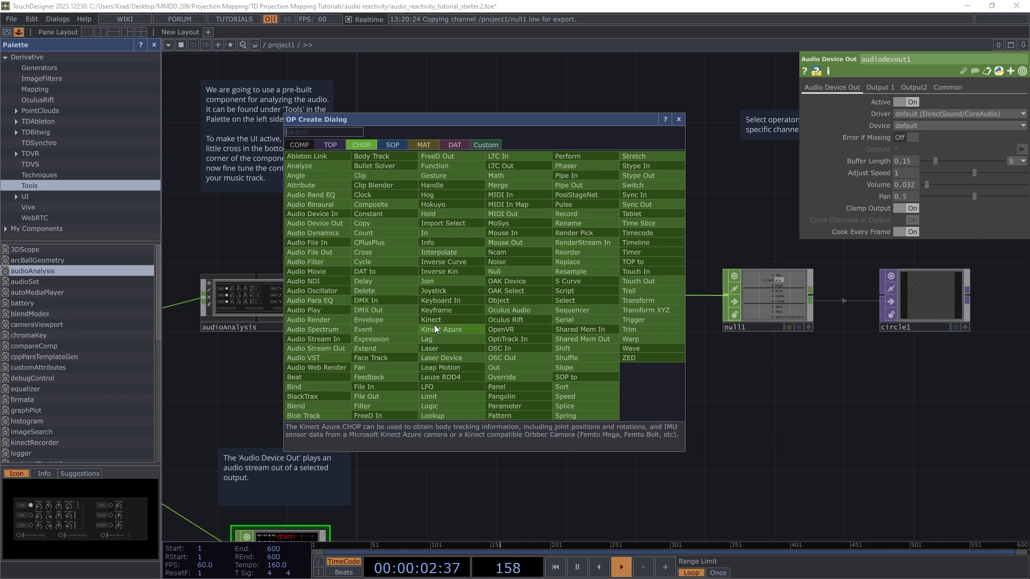
left_click(578, 301)
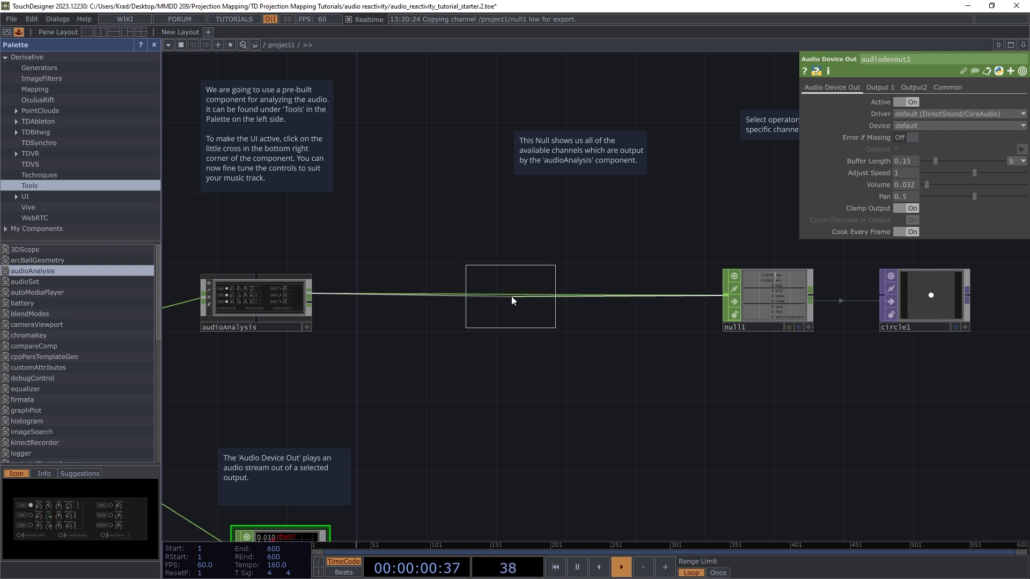
left_click(540, 295)
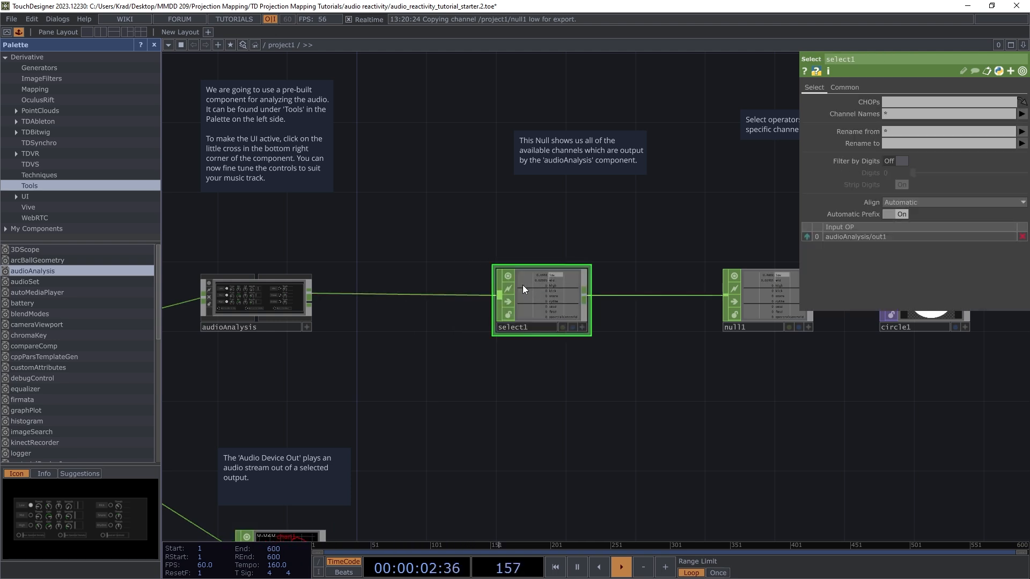
scroll(504, 304, "down", 2)
scroll(591, 308, "up", 2)
scroll(491, 323, "down", 3)
scroll(538, 327, "up", 4)
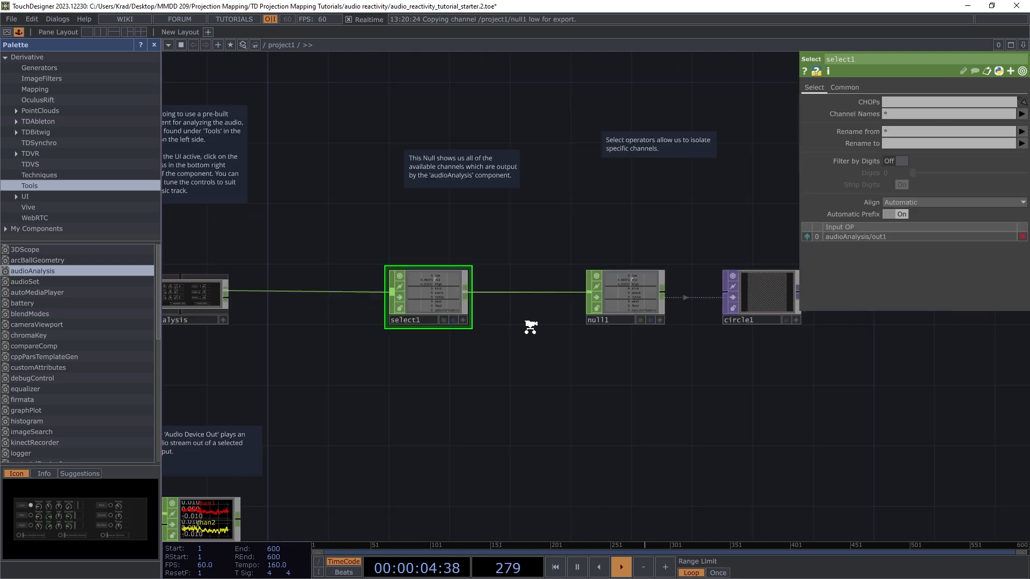
scroll(504, 307, "down", 4)
scroll(281, 262, "up", 3)
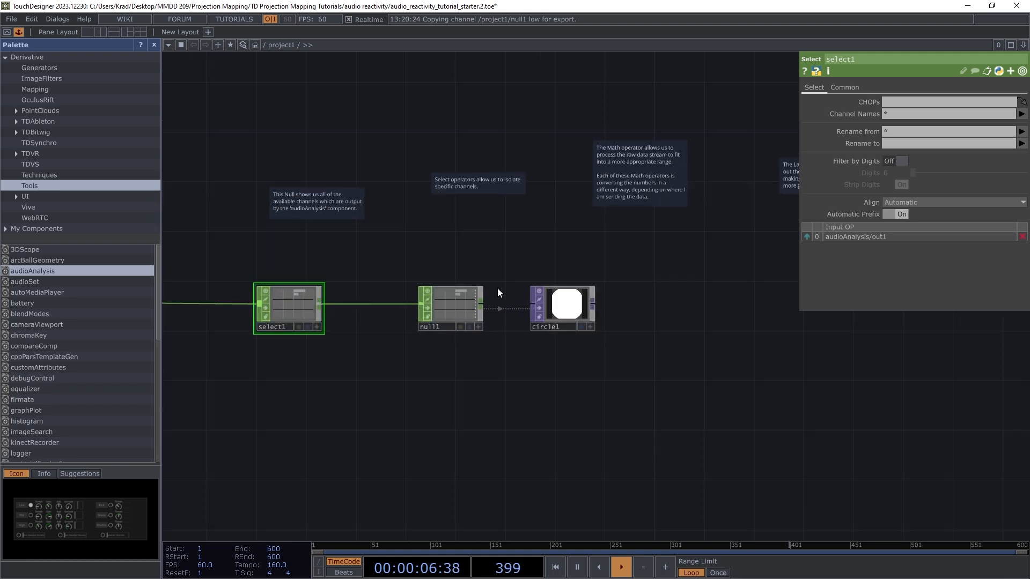
Step: Box-select select1, null1 and circle1 and shift them right
left_click_drag(266, 263, 568, 383)
left_click_drag(329, 314, 502, 302)
scroll(507, 259, "down", 4)
scroll(324, 274, "up", 4)
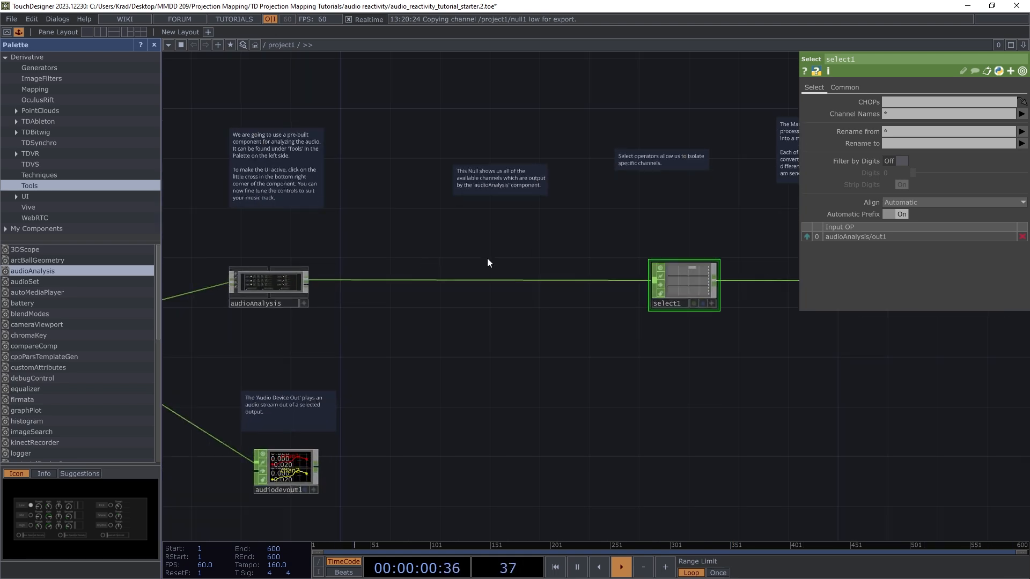
scroll(487, 259, "up", 2)
right_click(472, 293)
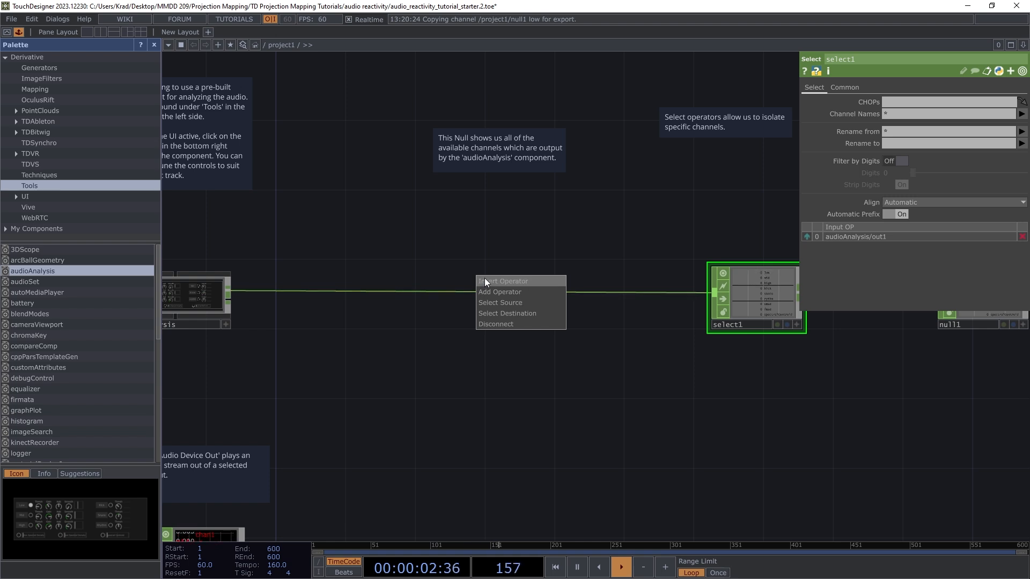
Step: Insert a Null operator, null2, into the wire feeding select1
right_click(460, 292)
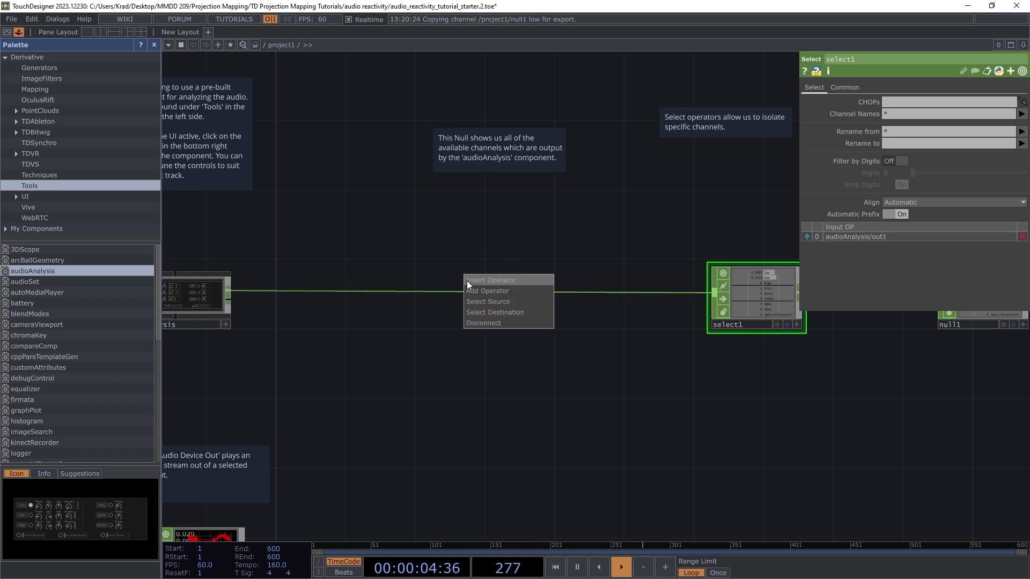
left_click(471, 280)
type("null")
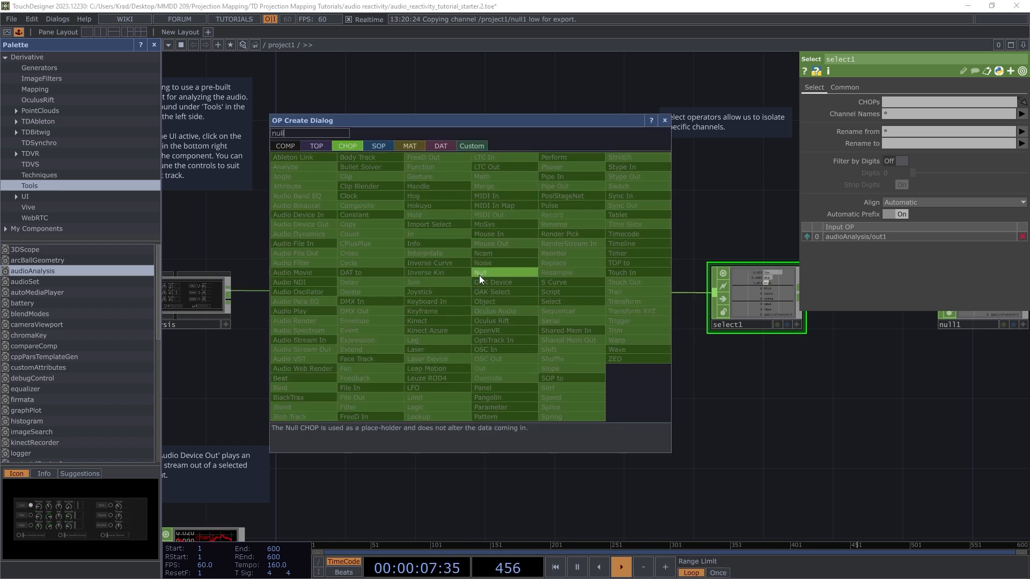
left_click(478, 275)
left_click(479, 288)
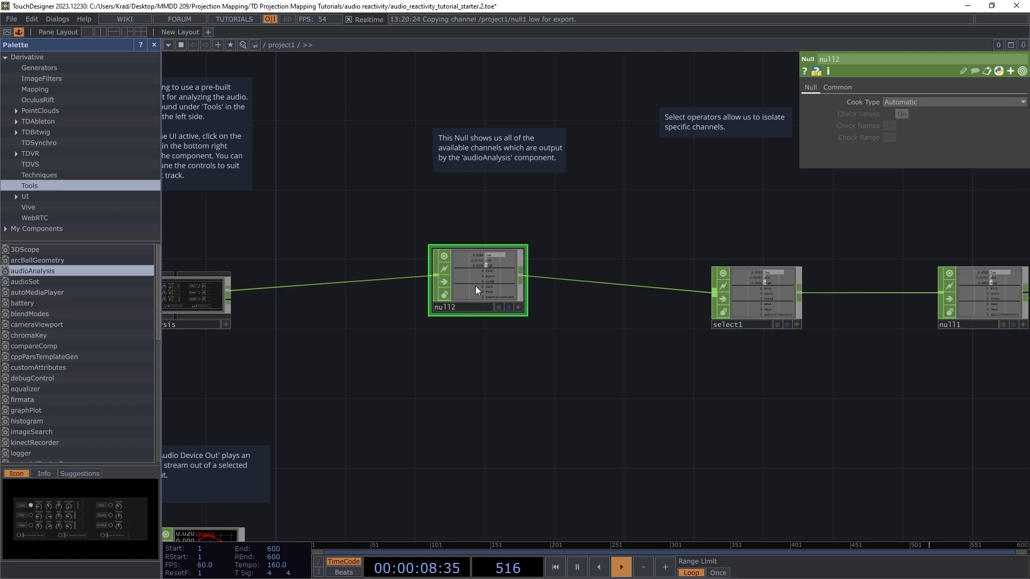
Step: Line null2 up level with select1 and bring up select1's parameters
scroll(465, 235, "up", 5)
left_click_drag(503, 317, 501, 350)
scroll(362, 408, "down", 5)
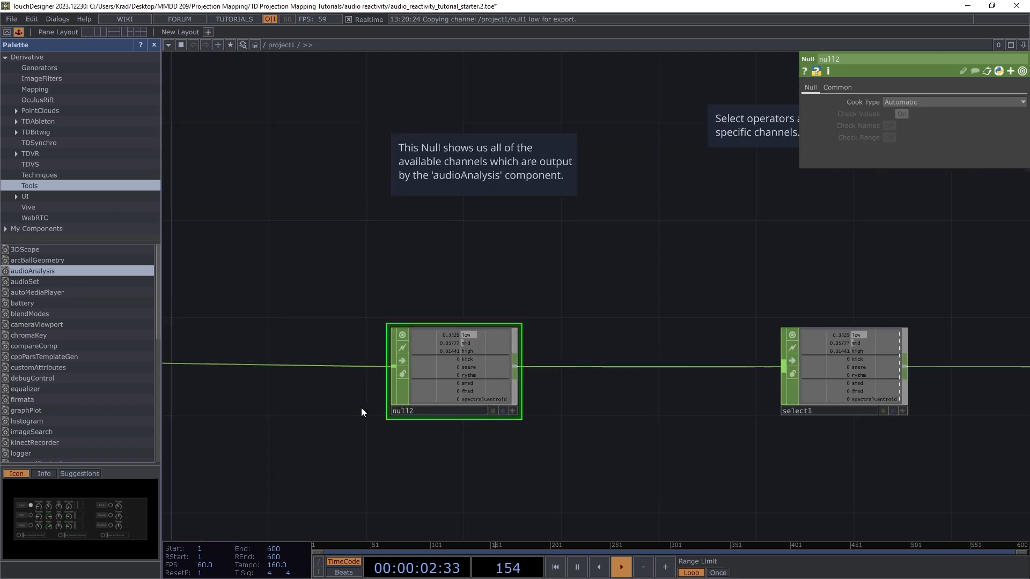
scroll(598, 359, "up", 6)
scroll(484, 366, "down", 4)
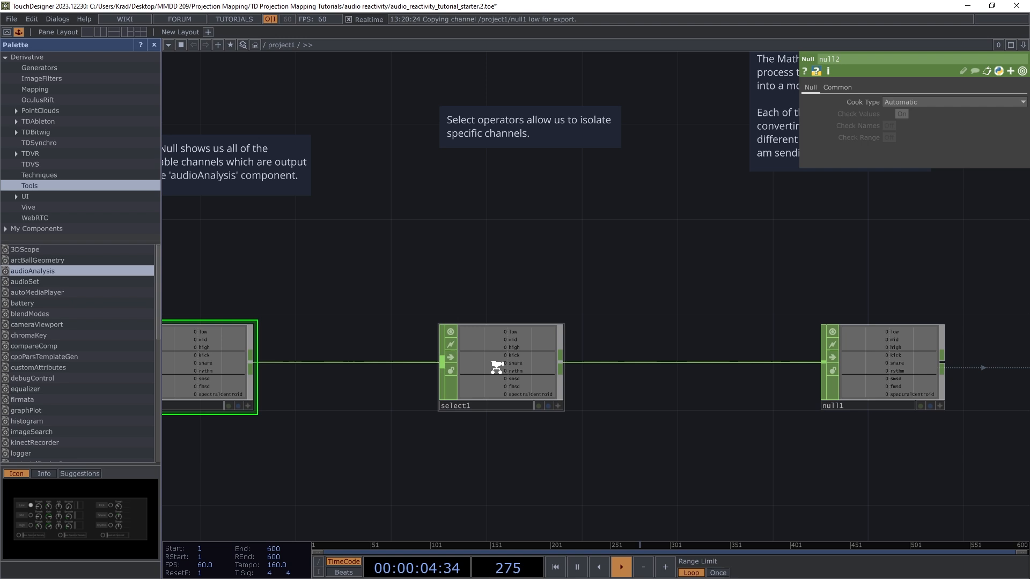
scroll(494, 196, "up", 3)
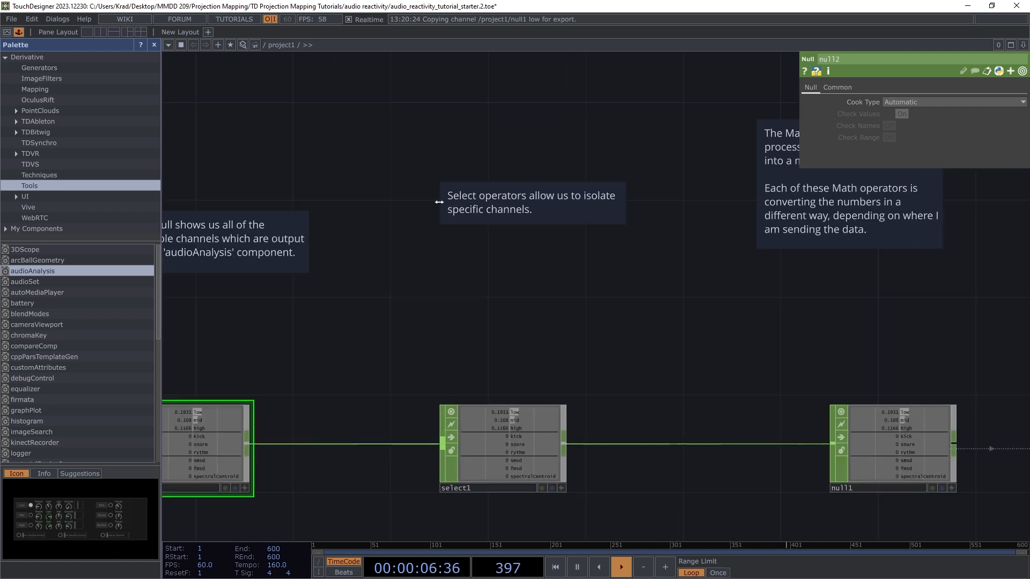
scroll(488, 322, "down", 2)
scroll(508, 469, "up", 3)
scroll(509, 469, "up", 2)
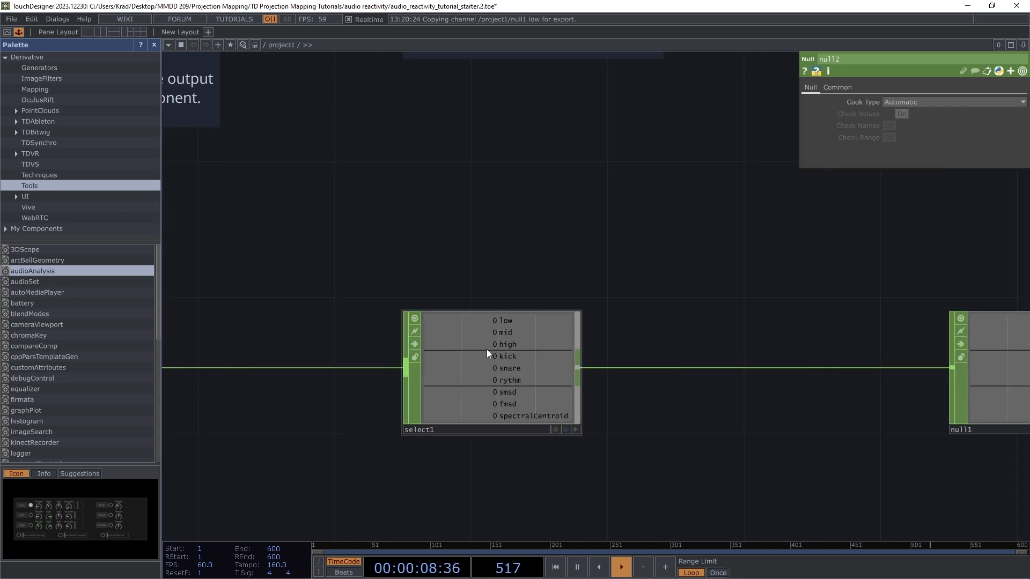
scroll(503, 374, "down", 2)
left_click(500, 365)
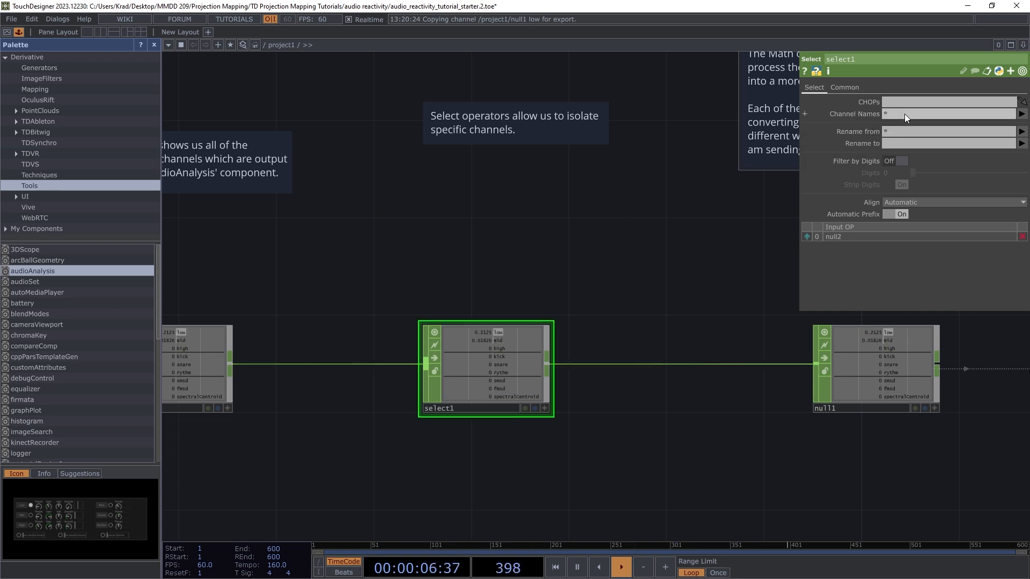
Step: Set select1's Channel Names to 'low'
left_click(1021, 115)
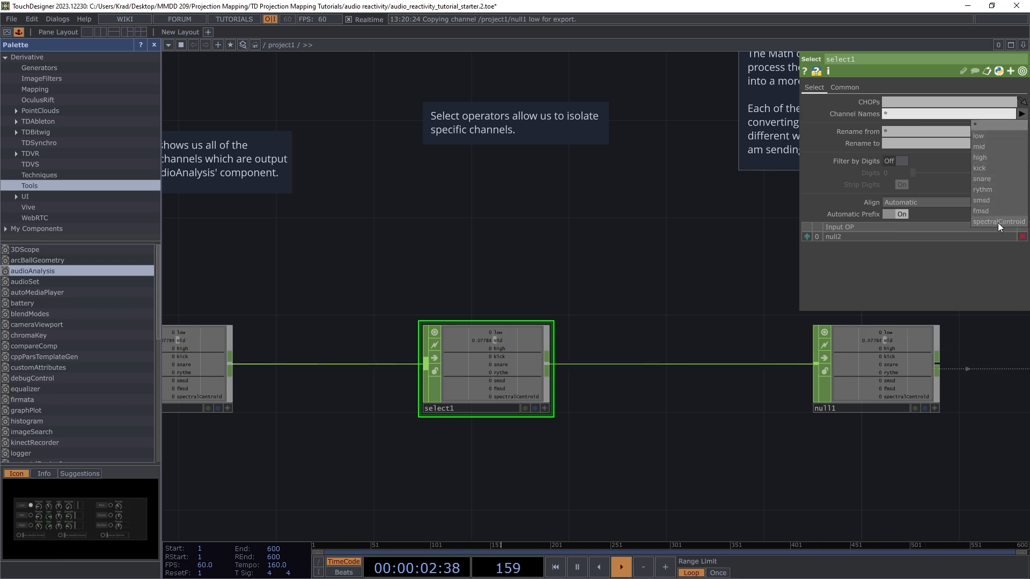
left_click(983, 137)
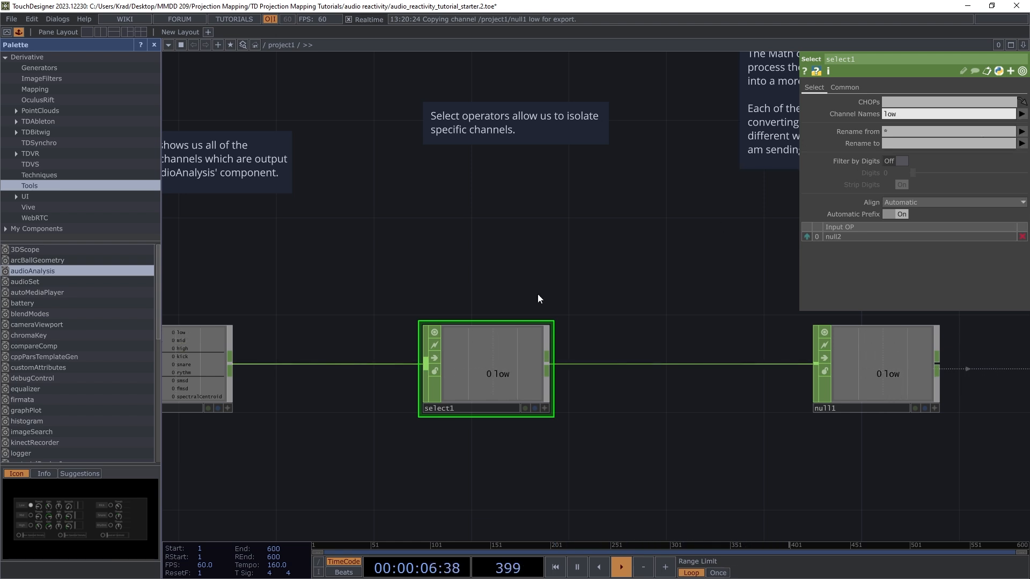
scroll(584, 276, "down", 3)
scroll(375, 321, "up", 5)
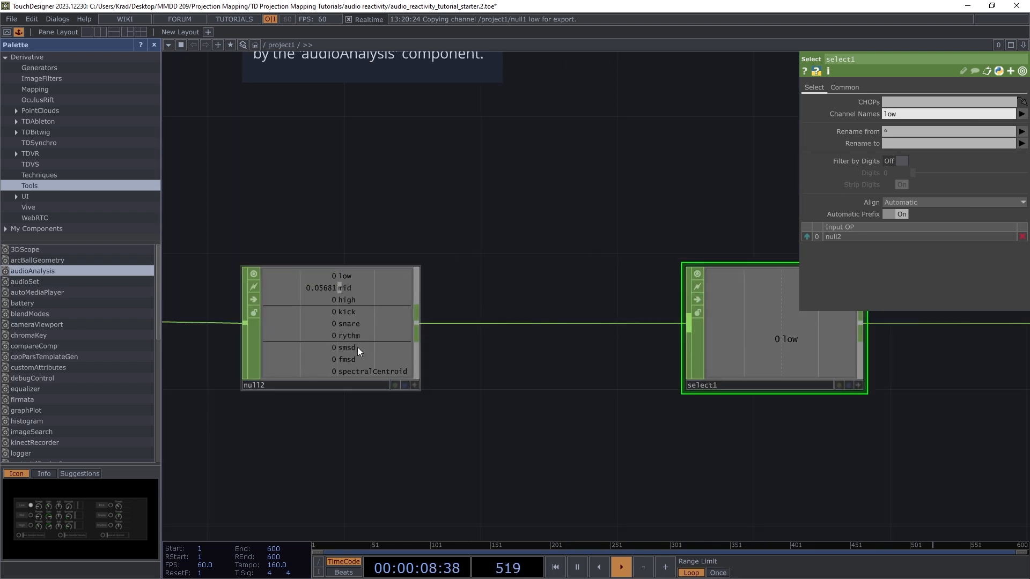
Step: Box-select null1 and circle1 and drag them further right after select1
scroll(367, 343, "down", 3)
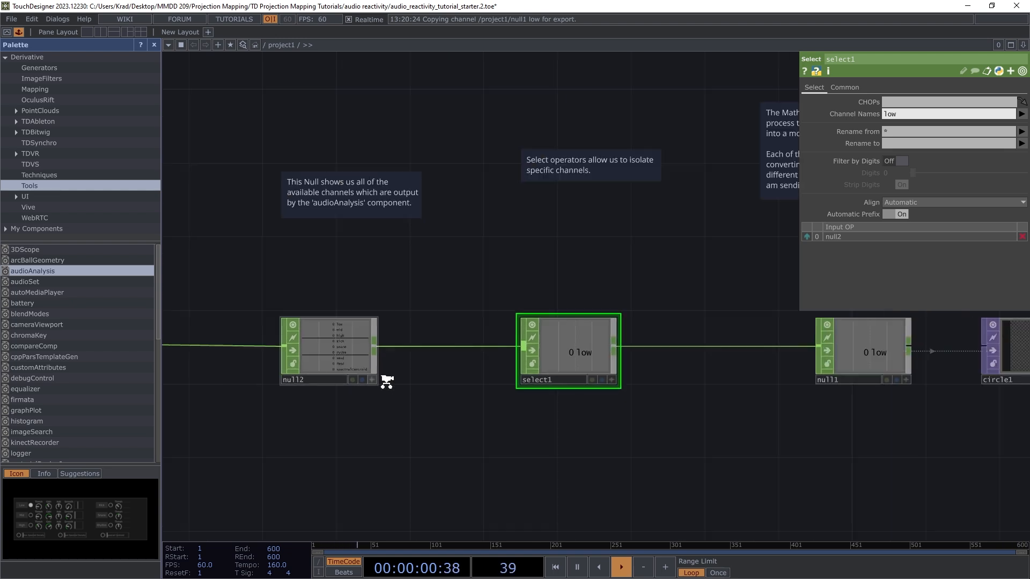
scroll(615, 363, "up", 3)
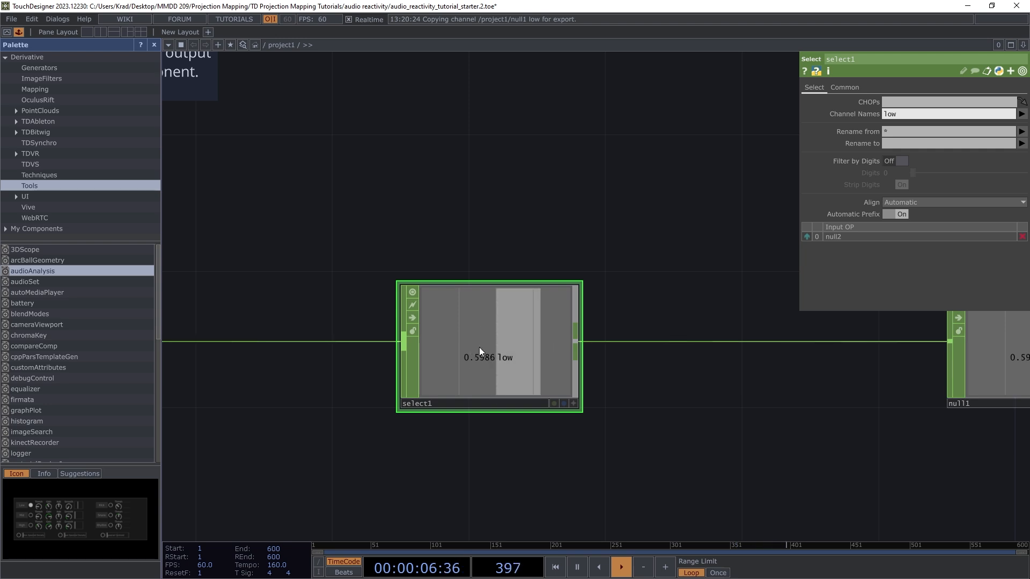
scroll(393, 356, "down", 6)
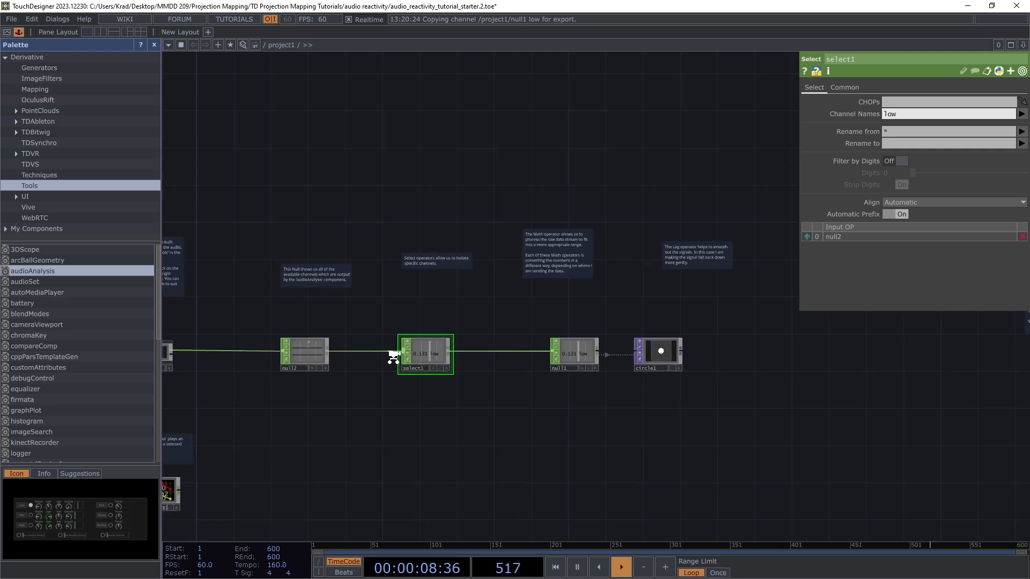
scroll(423, 336, "up", 3)
scroll(429, 348, "down", 2)
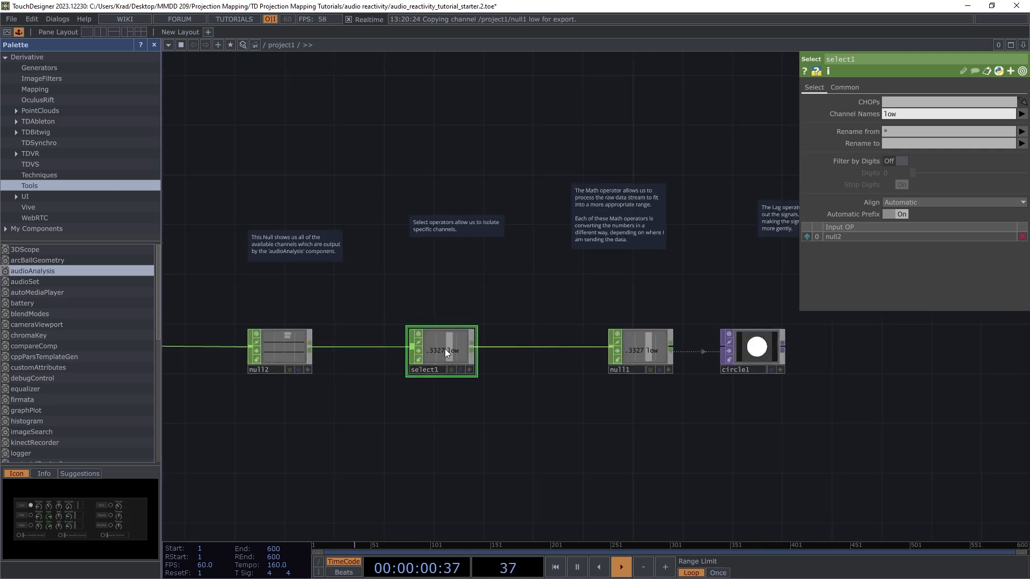
scroll(445, 349, "down", 2)
scroll(692, 357, "up", 10)
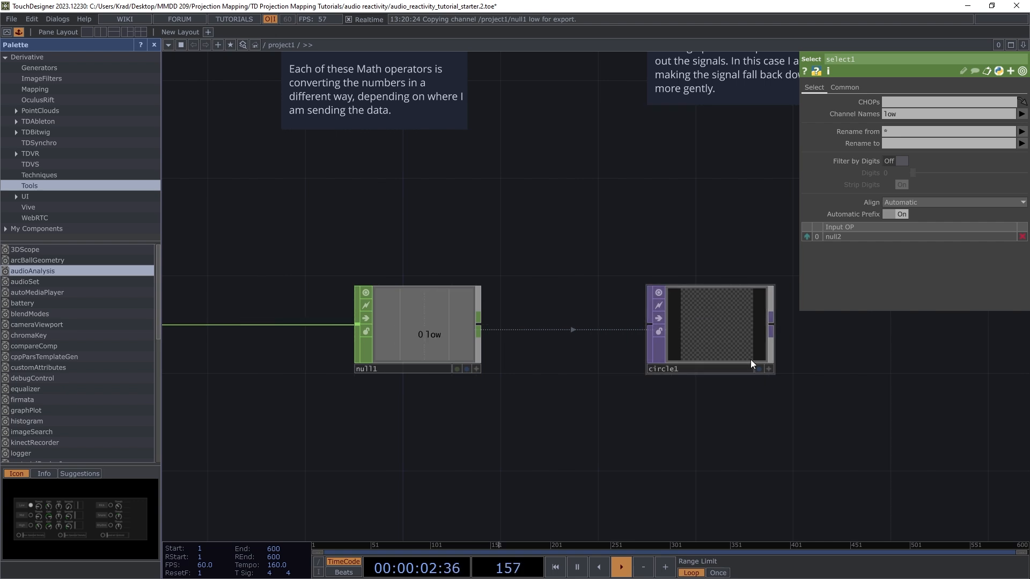
scroll(670, 348, "down", 5)
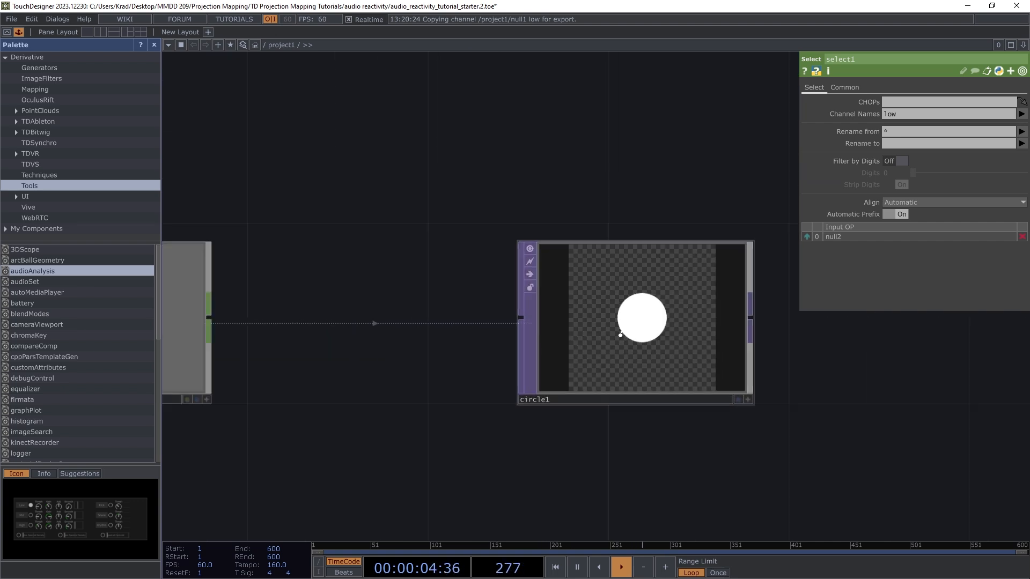
middle_click_drag(678, 330, 614, 332)
left_click_drag(493, 309, 450, 303)
right_click_drag(425, 269, 593, 328)
left_click_drag(477, 315, 652, 316)
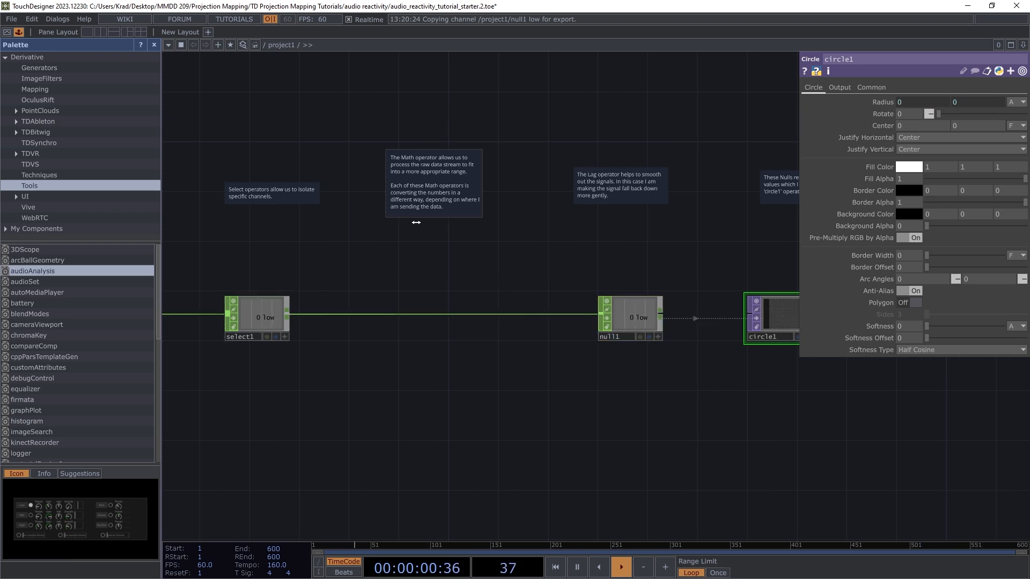
Step: Watch circle1's Radius pulse with the isolated low channel
scroll(413, 133, "up", 8)
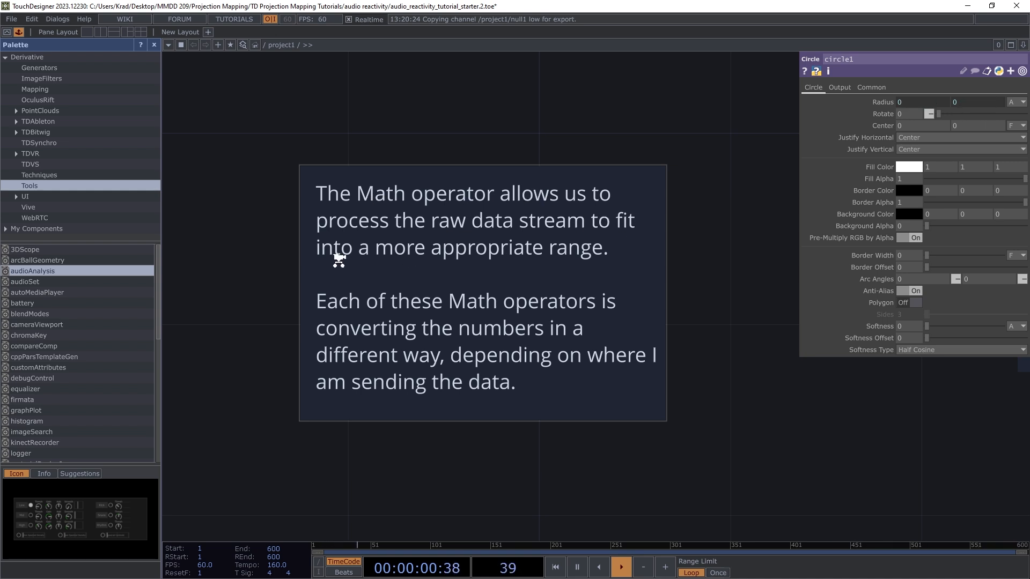
scroll(521, 225, "down", 5)
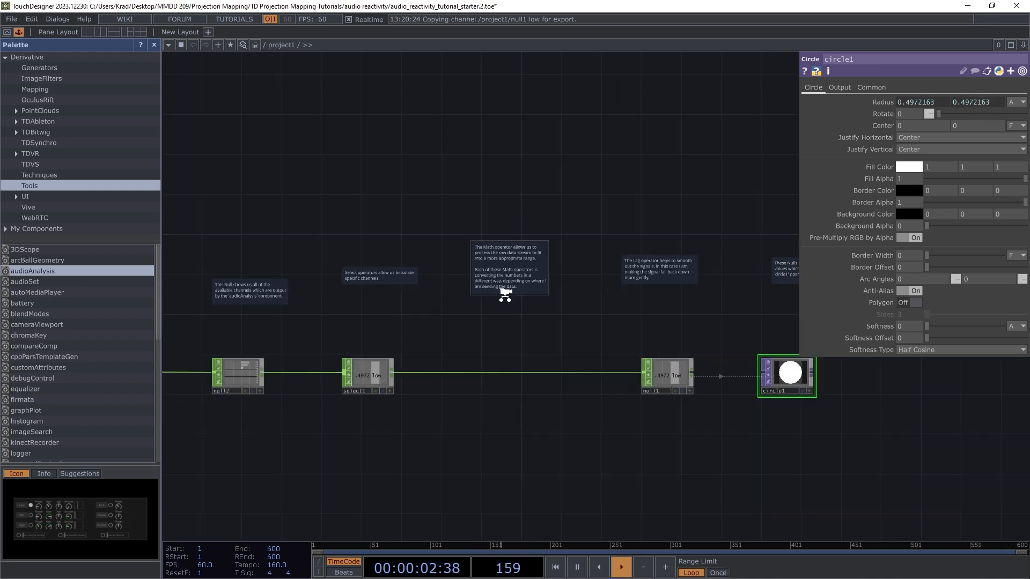
scroll(429, 343, "up", 8)
scroll(509, 346, "down", 6)
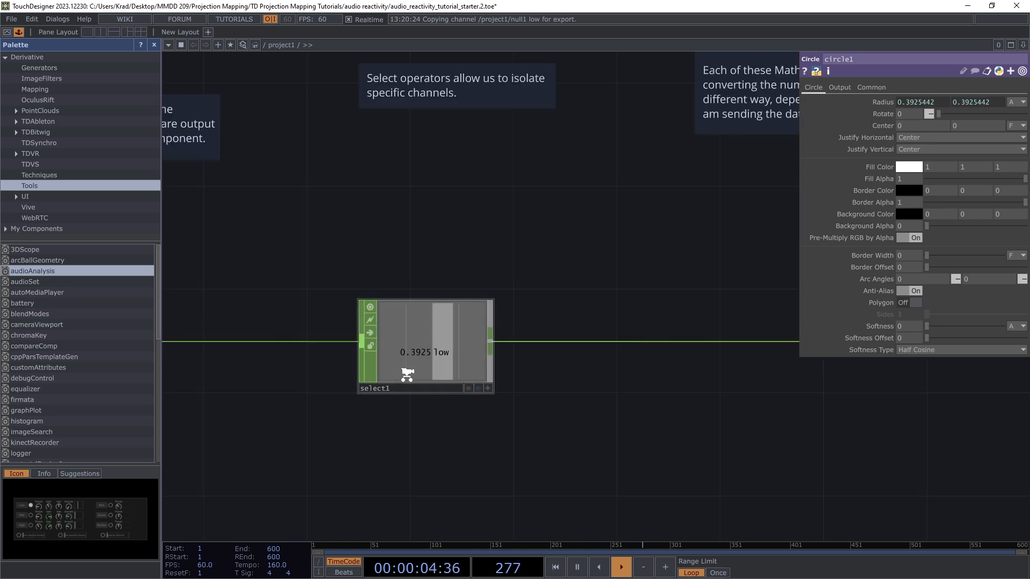
scroll(436, 338, "up", 6)
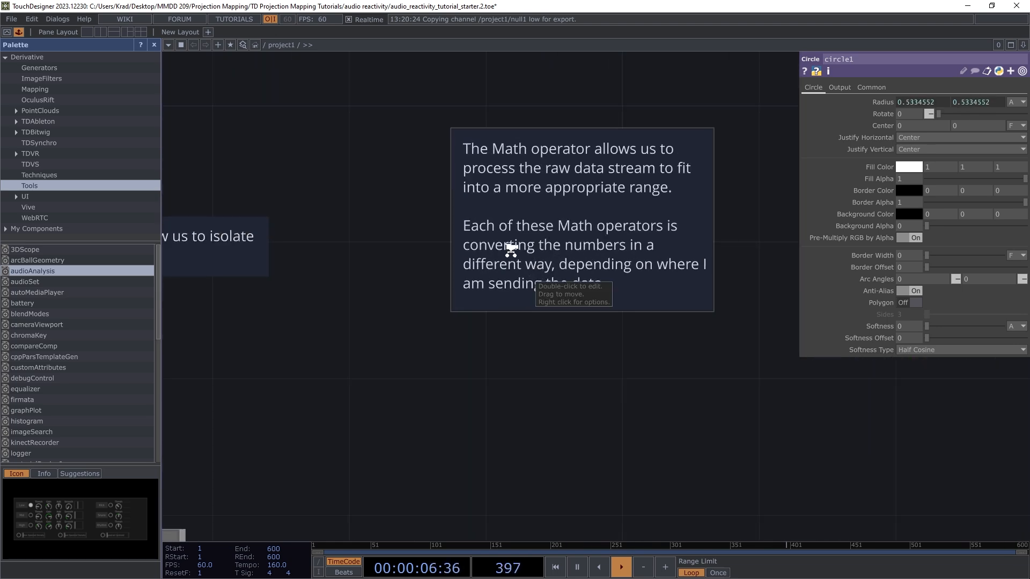
scroll(512, 252, "down", 5)
scroll(552, 247, "up", 8)
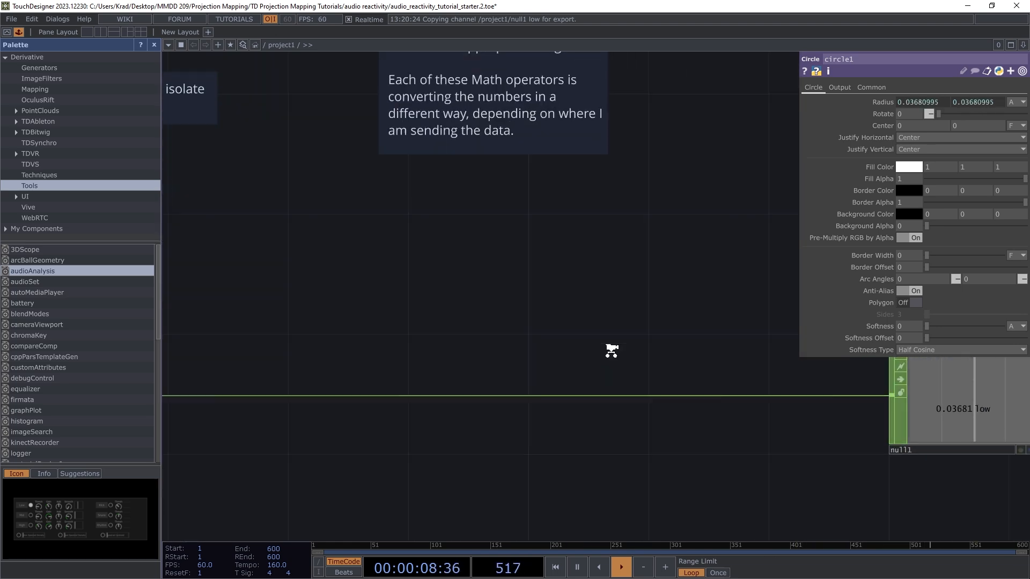
scroll(590, 332, "down", 6)
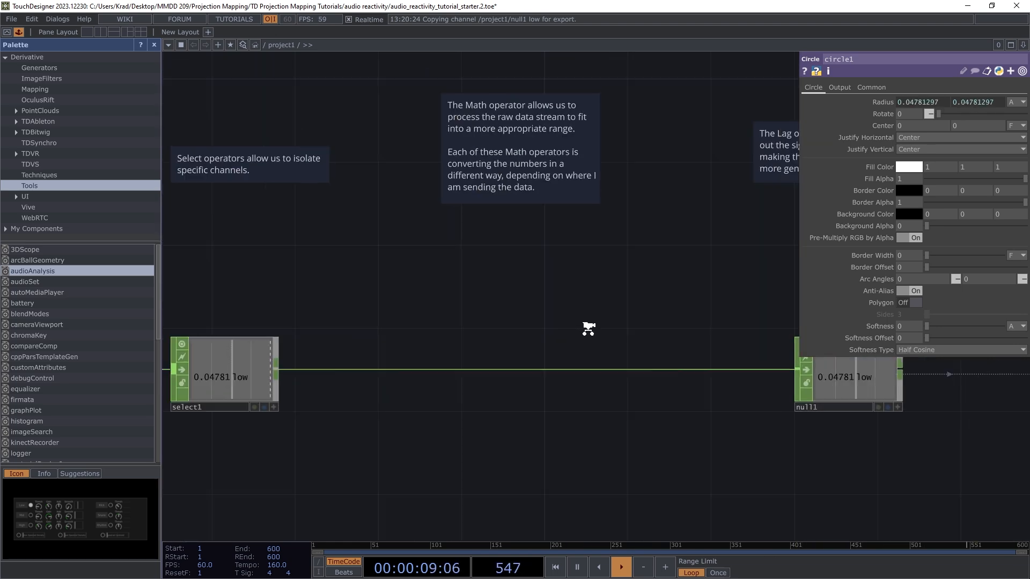
Step: Insert a Math CHOP, math1, on the wire between select1 and null1
right_click(538, 363)
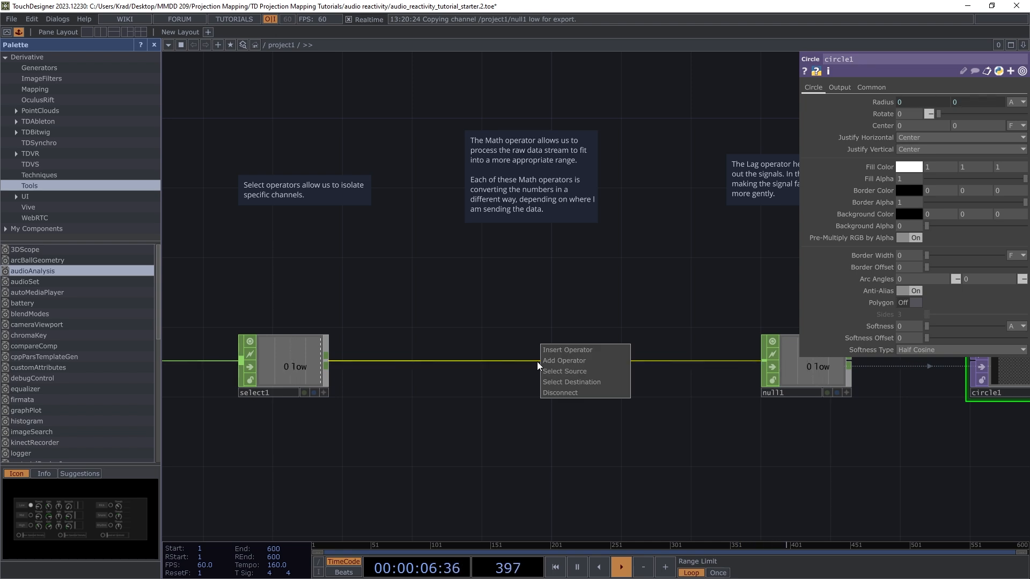
left_click(559, 351)
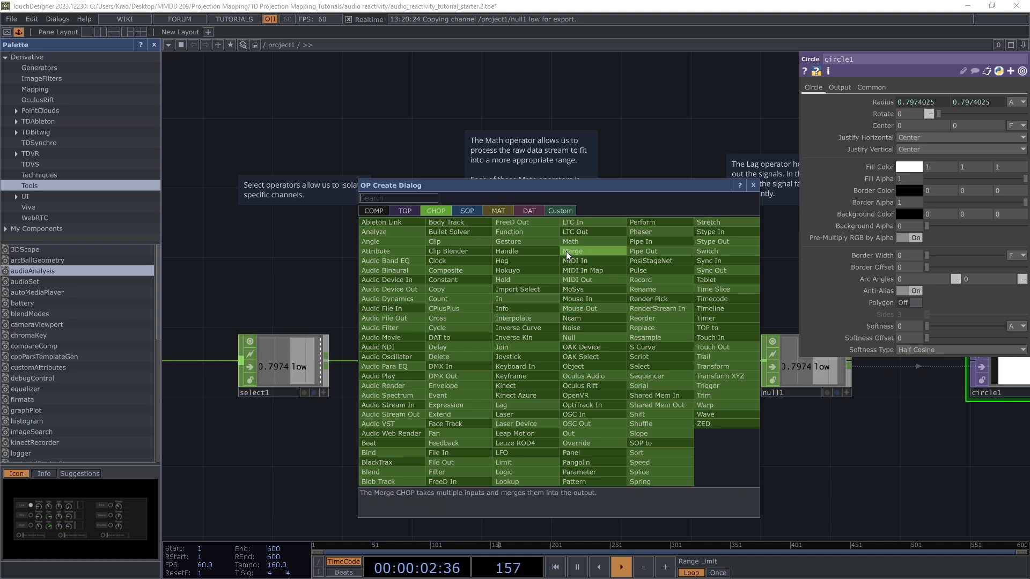
left_click(584, 242)
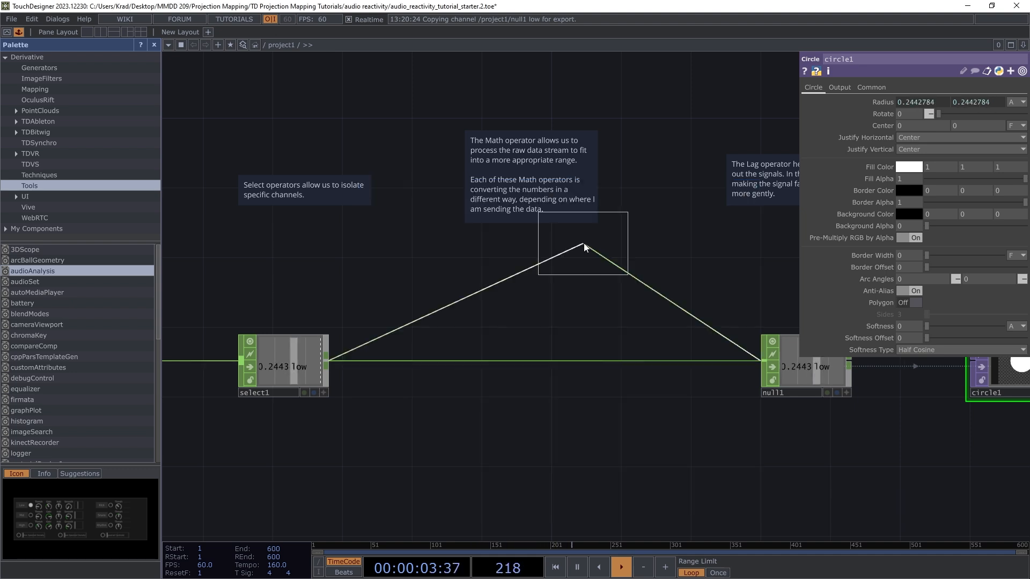
left_click(529, 365)
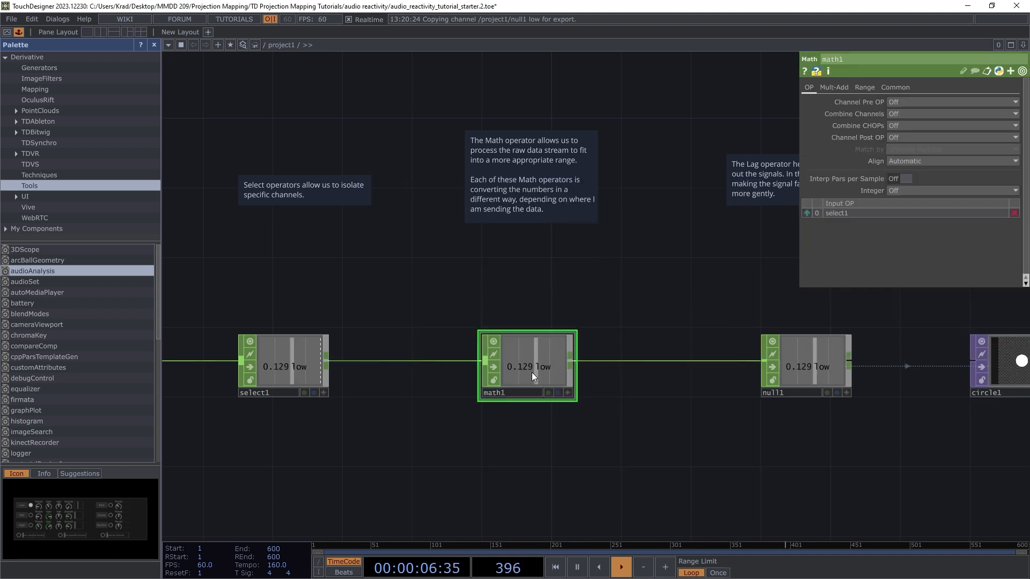
scroll(529, 367, "up", 5)
Step: Switch math1's parameters from Mult-Add to the Range page, showing From Range and To Range at 0–1
scroll(526, 357, "down", 2)
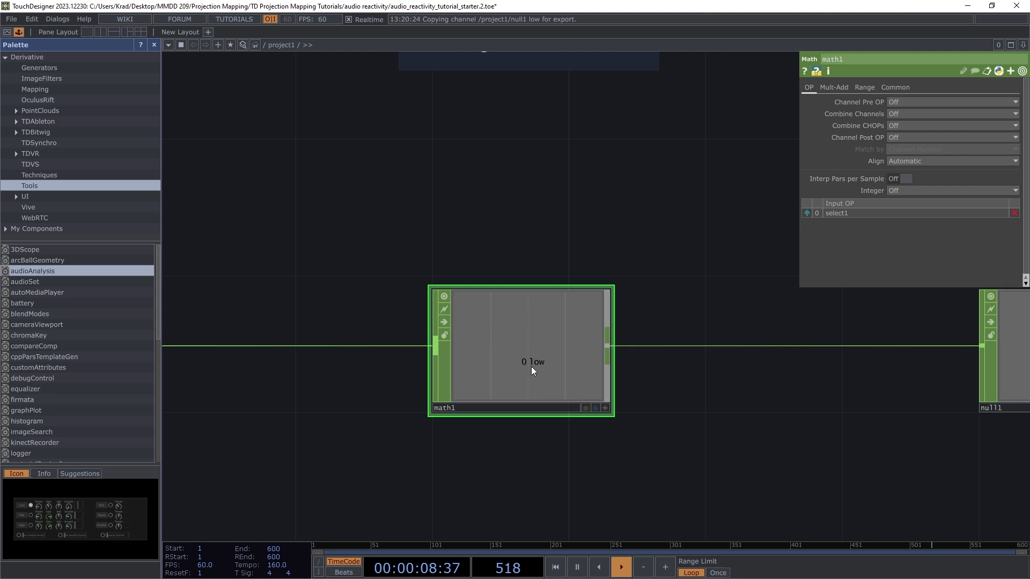
scroll(531, 366, "up", 4)
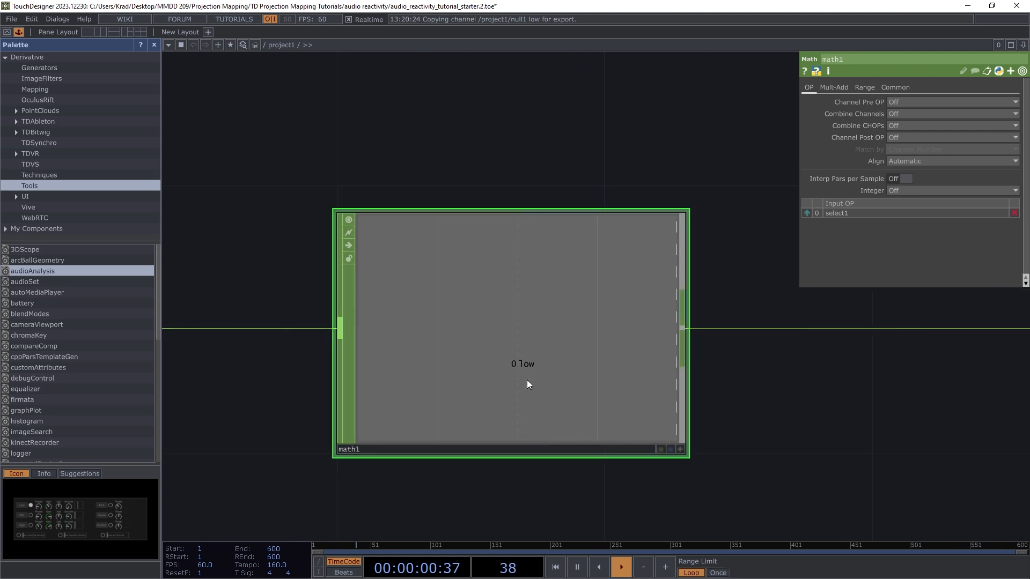
scroll(526, 380, "down", 3)
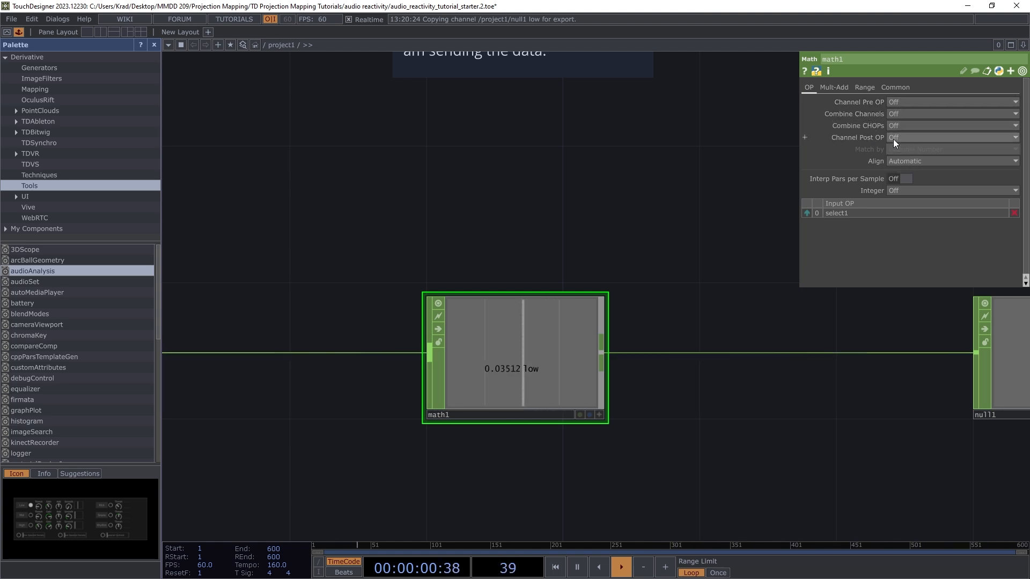
left_click(833, 87)
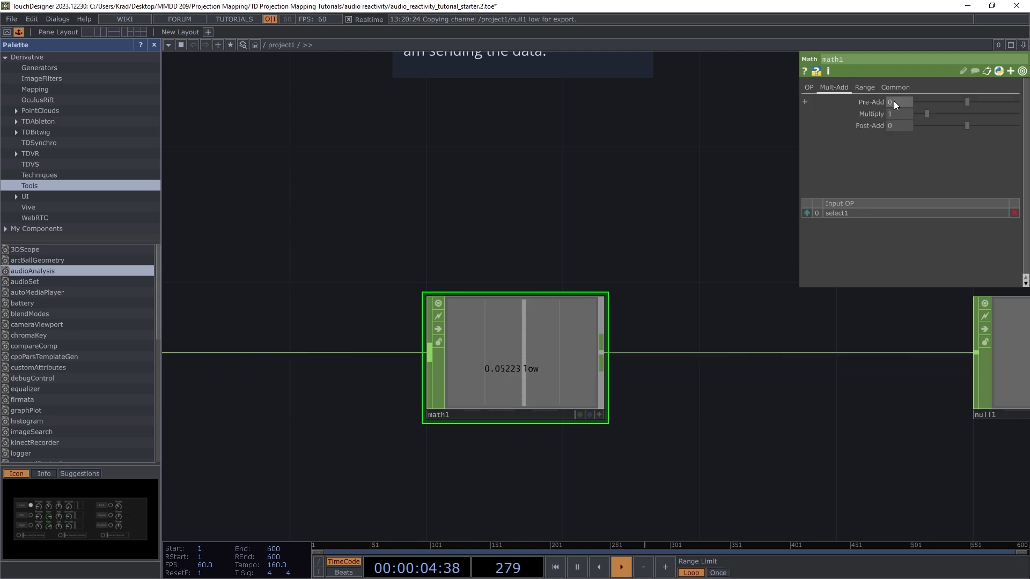
left_click(866, 87)
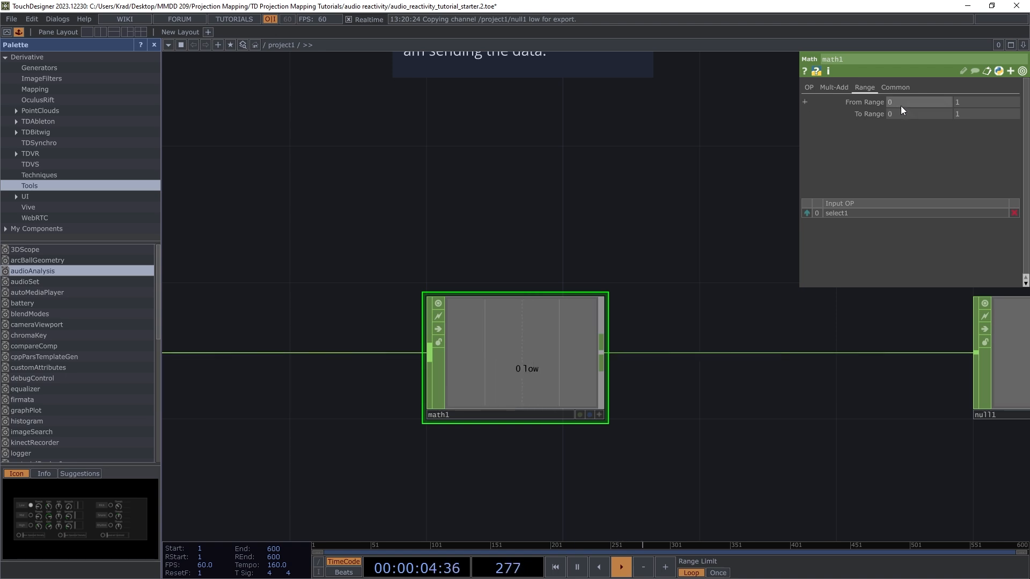
scroll(485, 397, "up", 4)
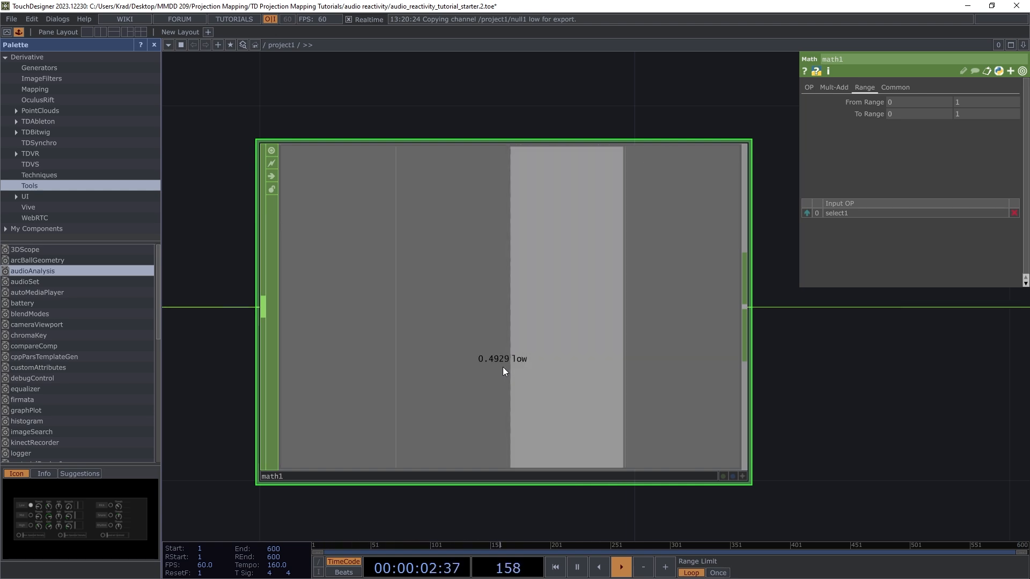
scroll(502, 367, "down", 4)
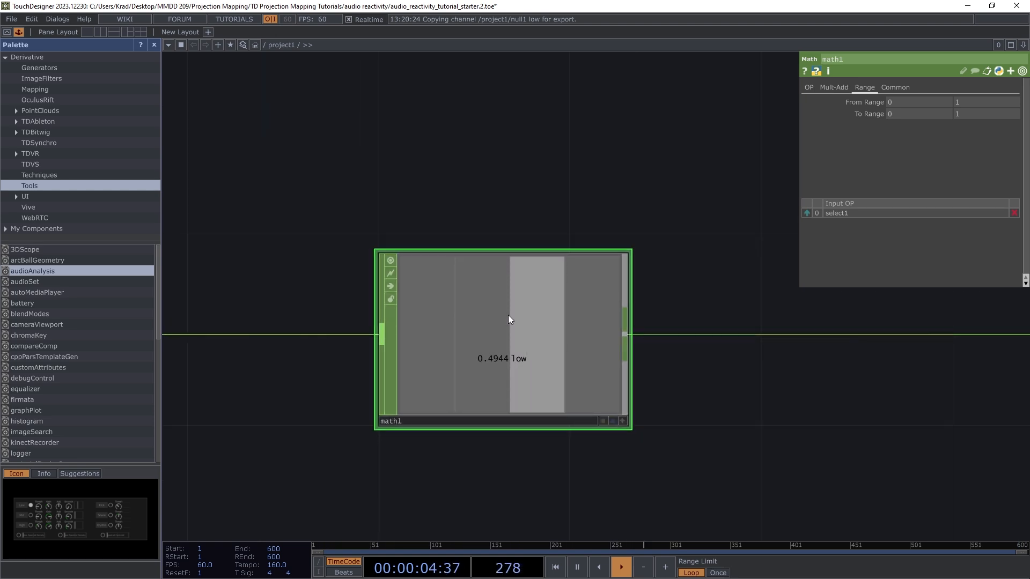
scroll(509, 327, "down", 2)
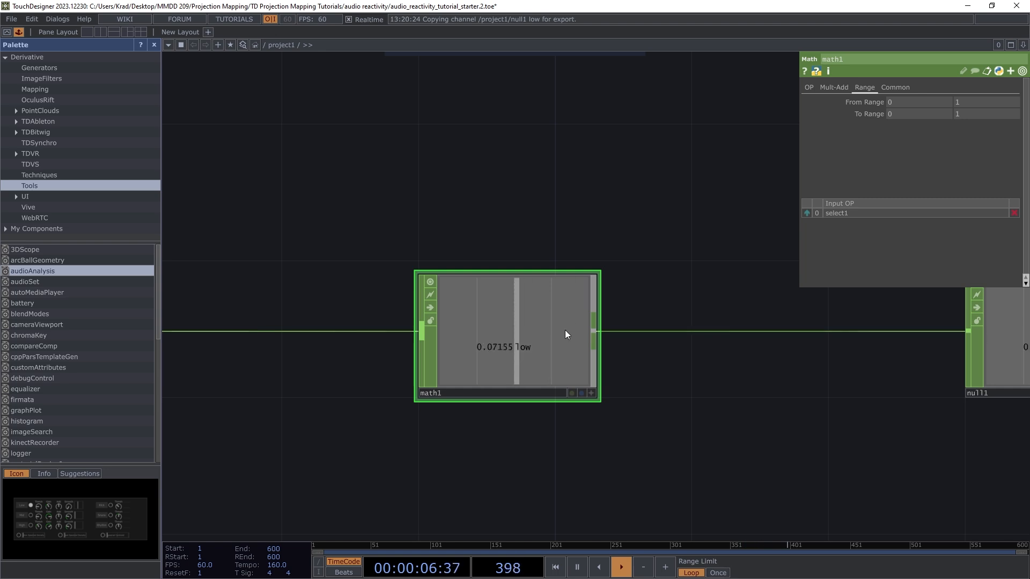
scroll(515, 337, "up", 3)
scroll(525, 335, "down", 3)
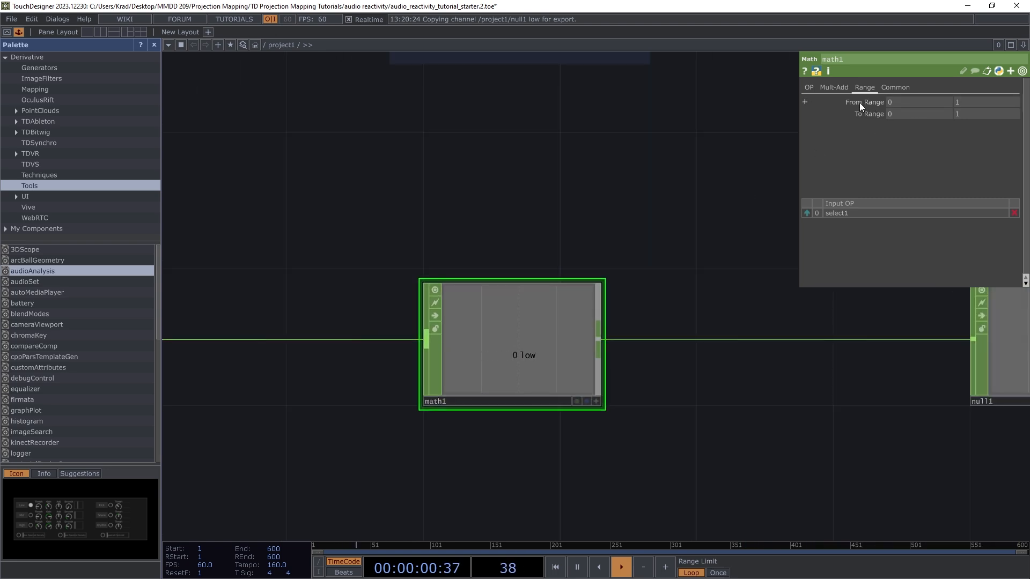
Step: Set math1's upper From Range value to 0.4
left_click(970, 100)
type("0.")
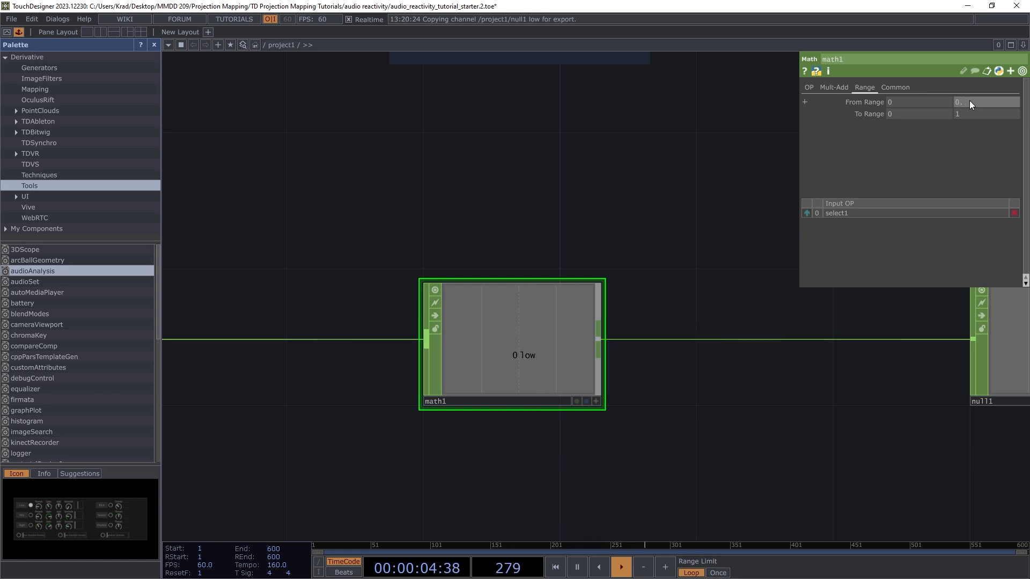
type("4")
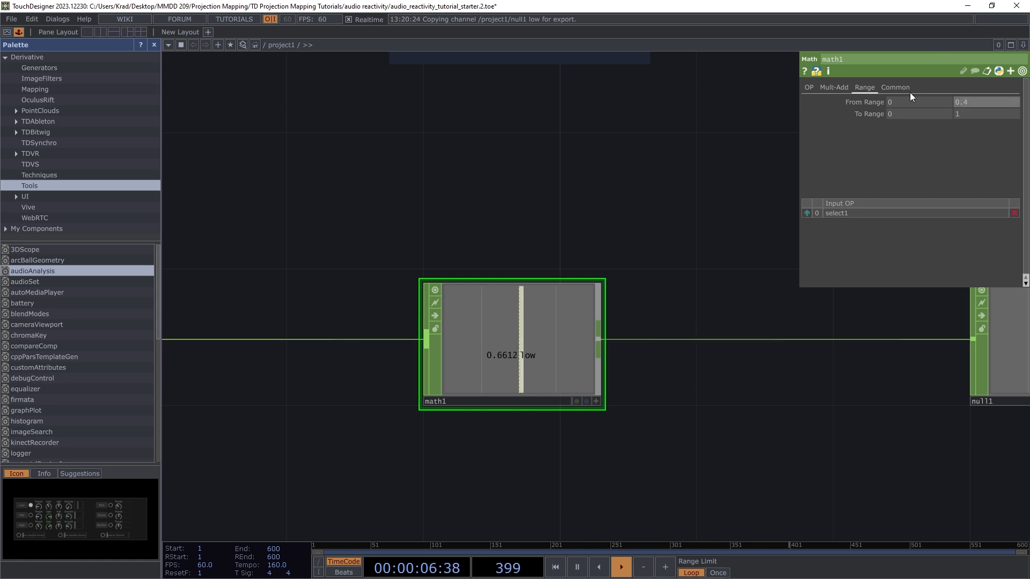
scroll(415, 227, "down", 5)
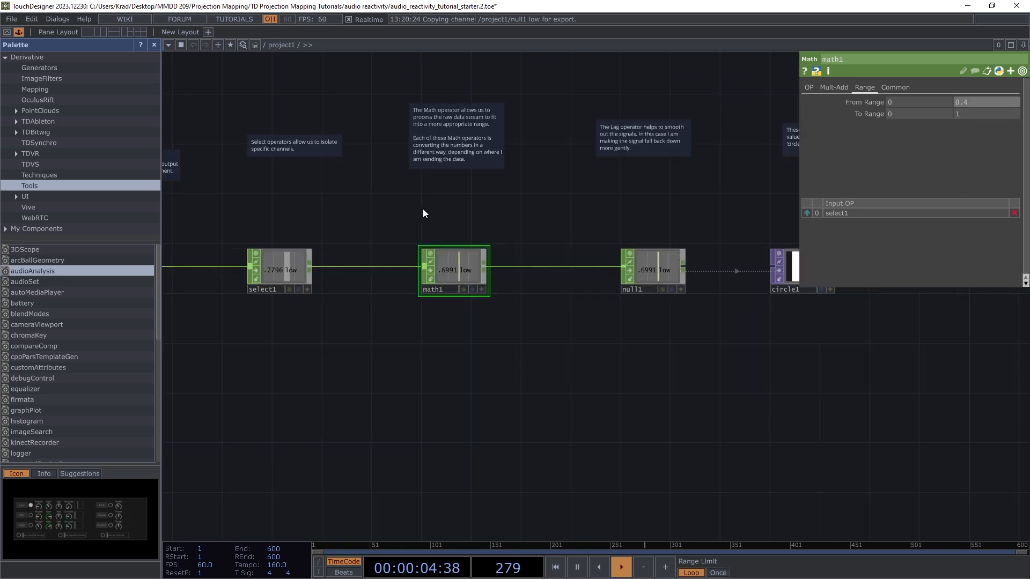
scroll(408, 212, "down", 2)
scroll(700, 228, "up", 4)
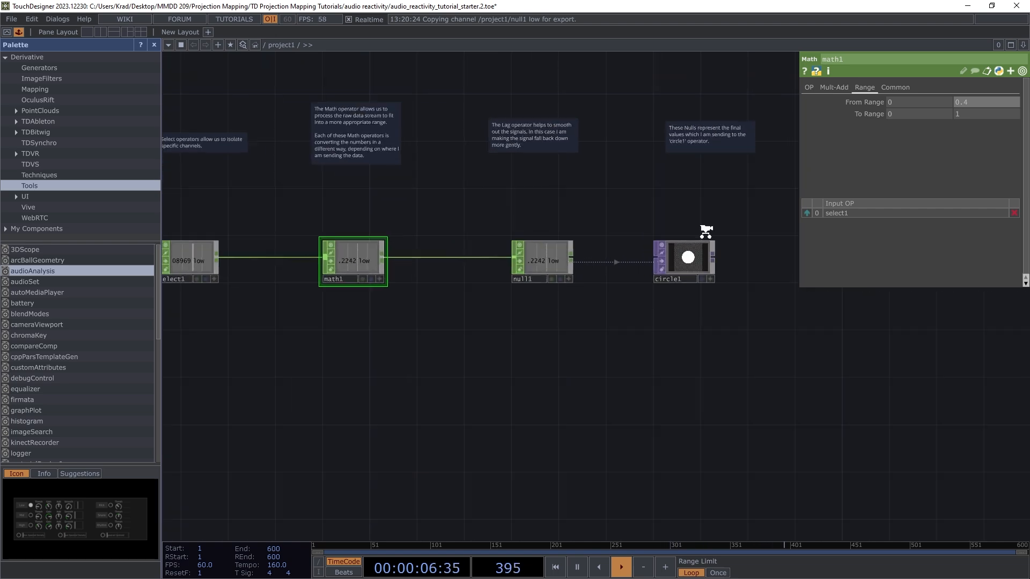
scroll(681, 229, "up", 2)
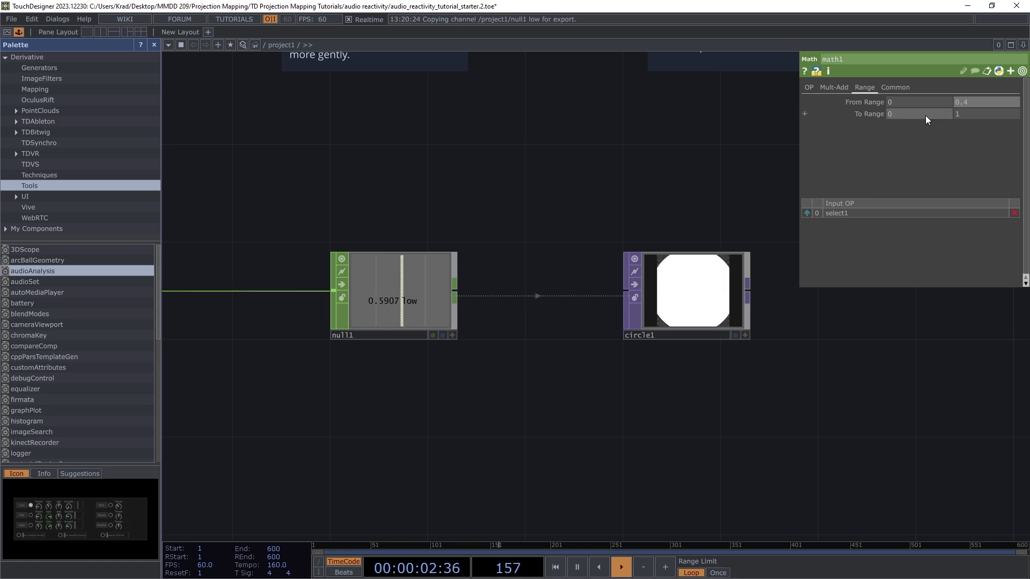
Step: Set math1's To Range to 0.2 and 0.01
left_click(953, 117)
type("0")
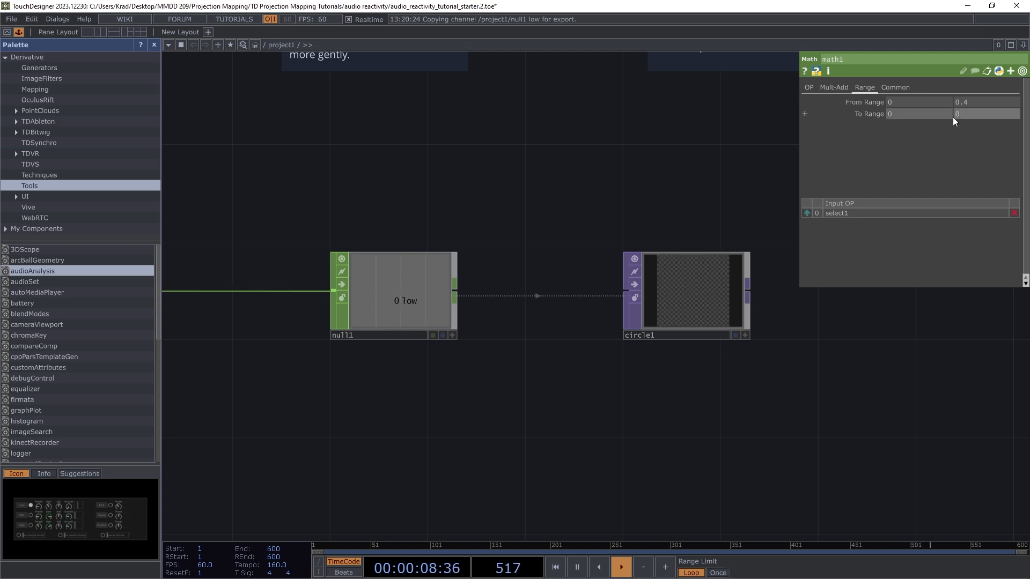
type(".2")
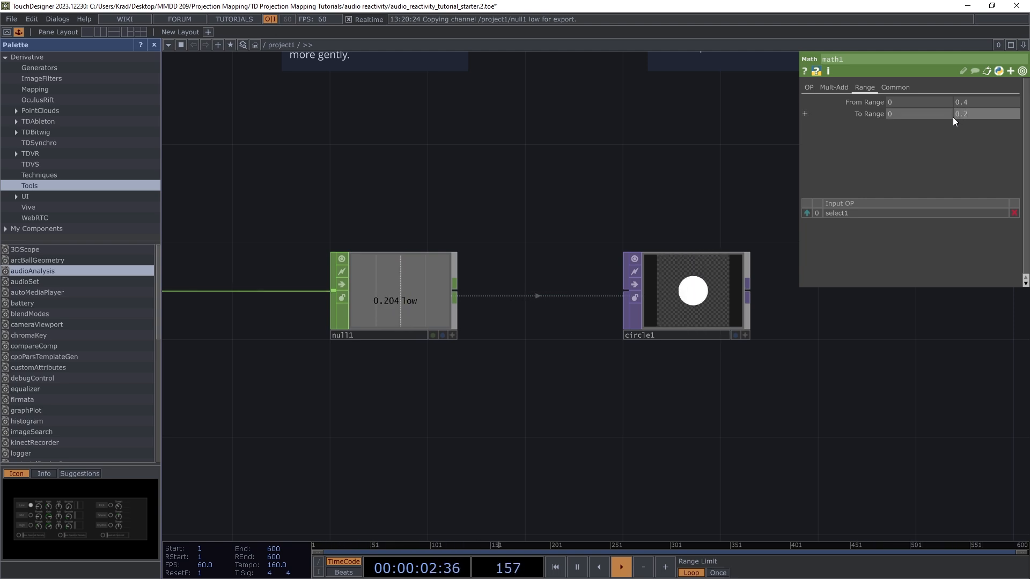
scroll(692, 293, "up", 3)
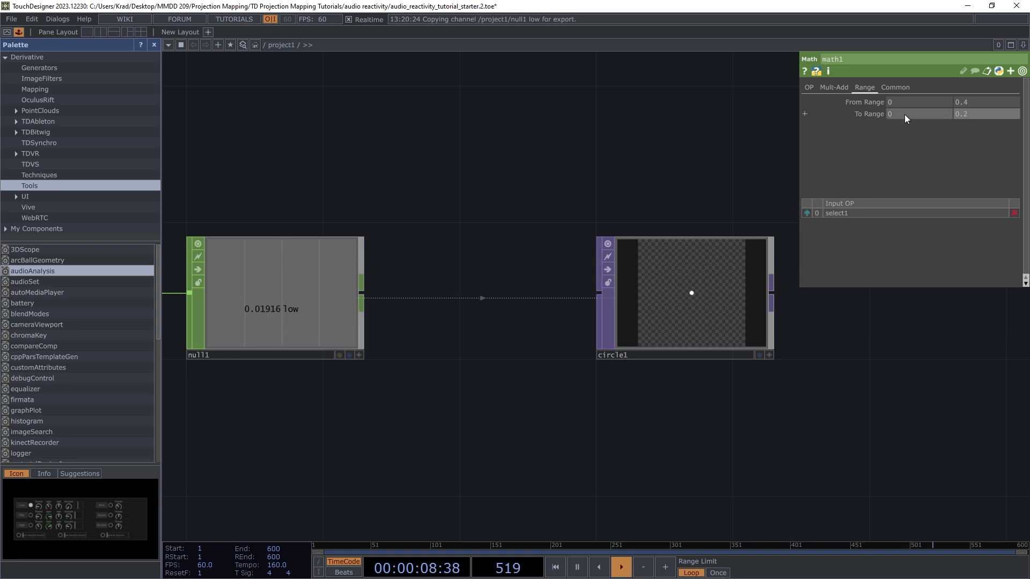
type("0.2")
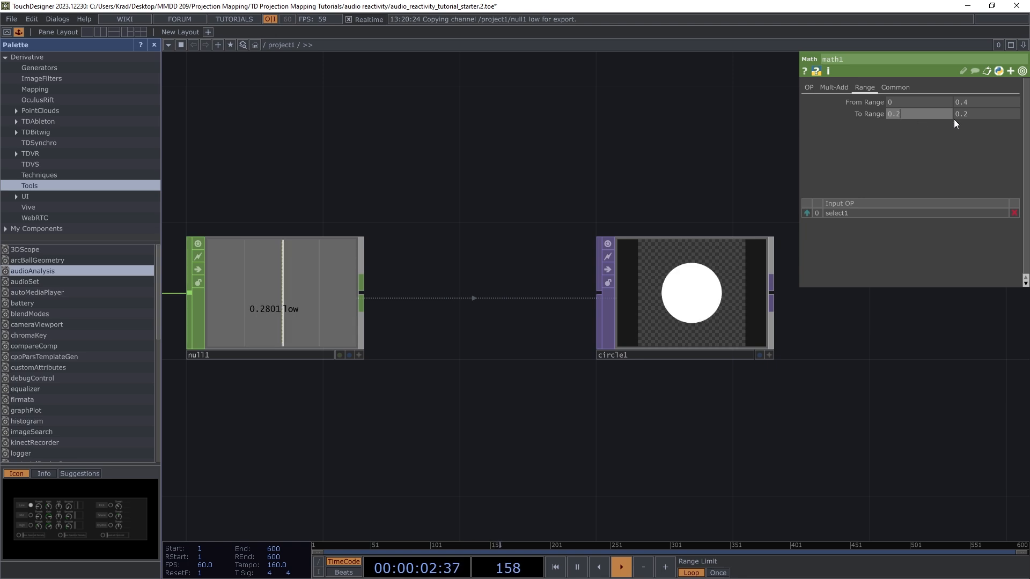
left_click(975, 114)
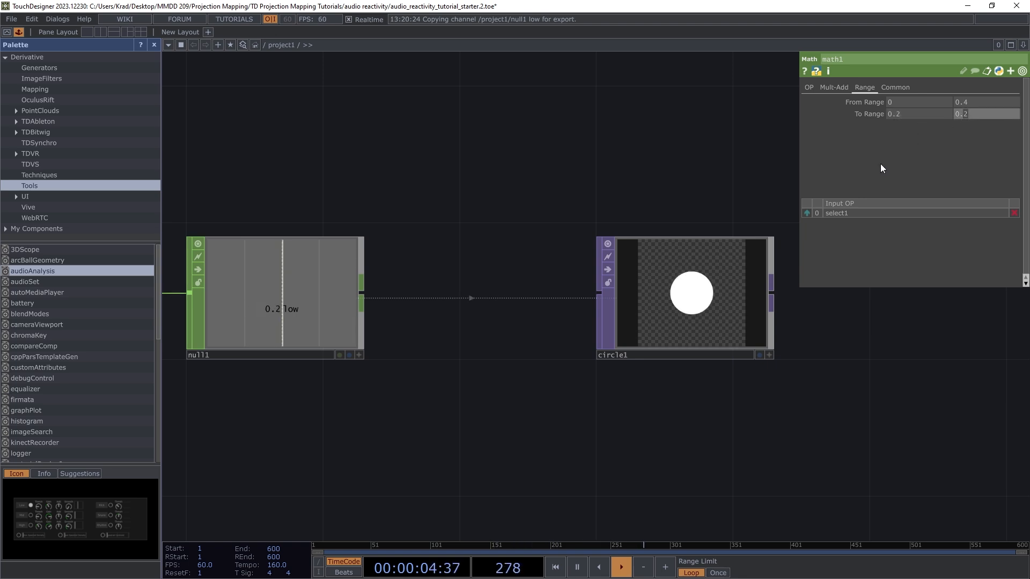
key("Return")
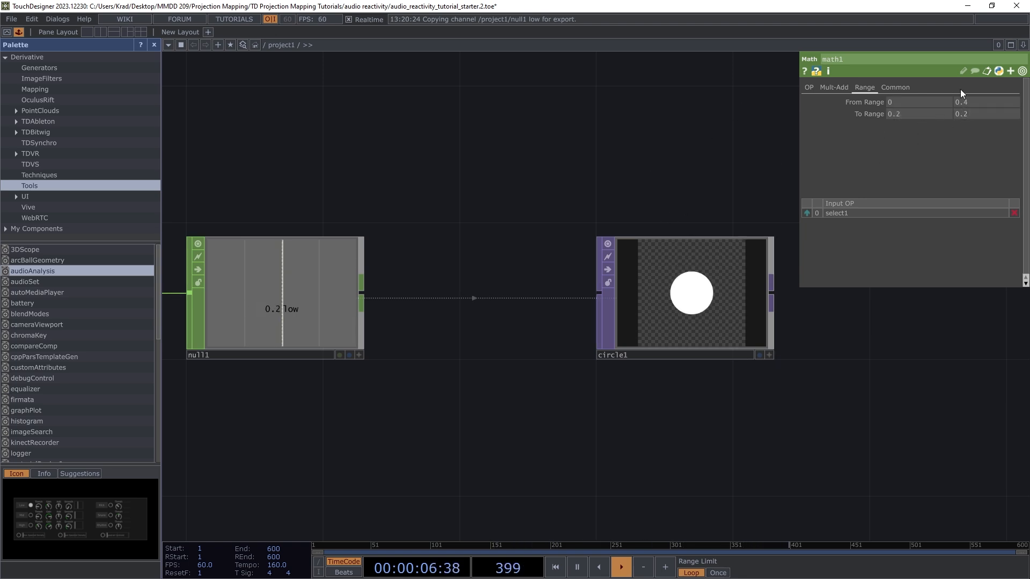
left_click(971, 114)
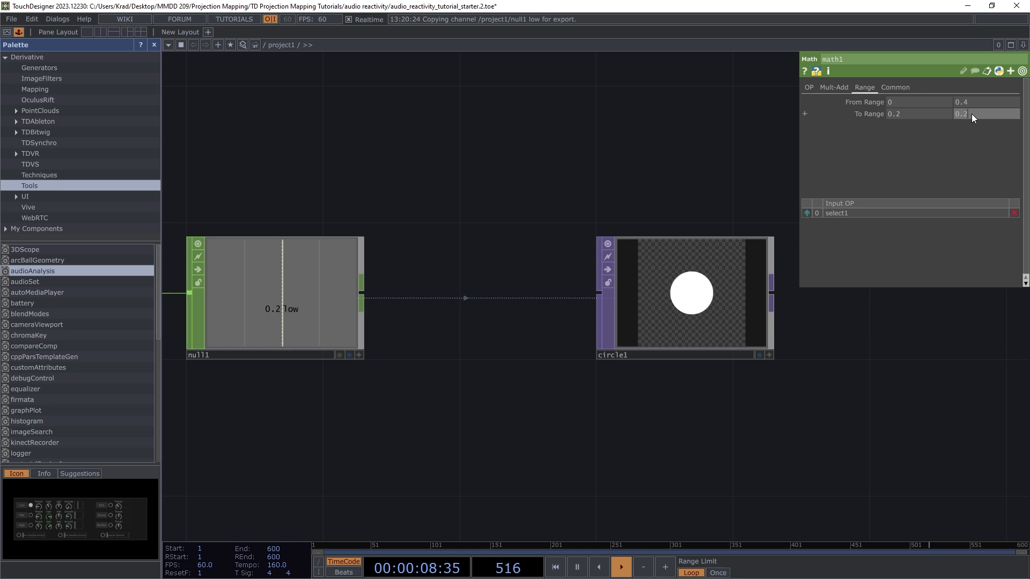
type("0.01")
key("Return")
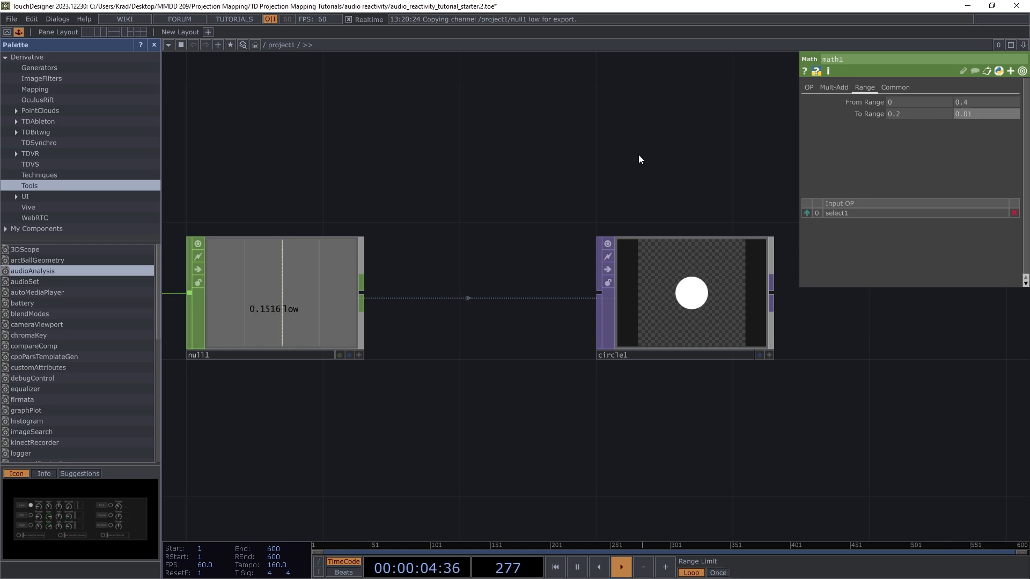
scroll(687, 150, "down", 2)
scroll(687, 155, "down", 4)
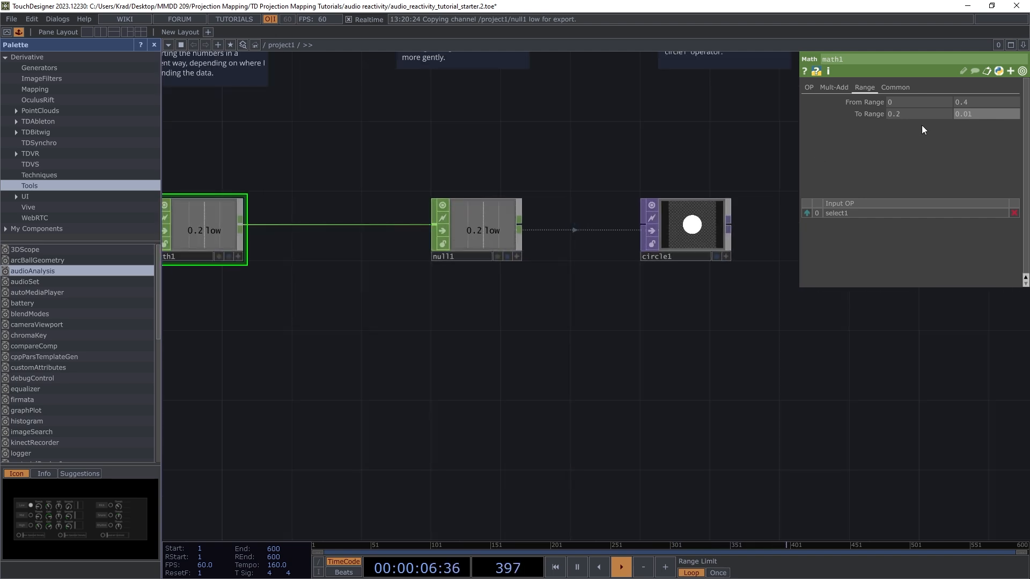
scroll(730, 193, "up", 4)
scroll(732, 195, "up", 2)
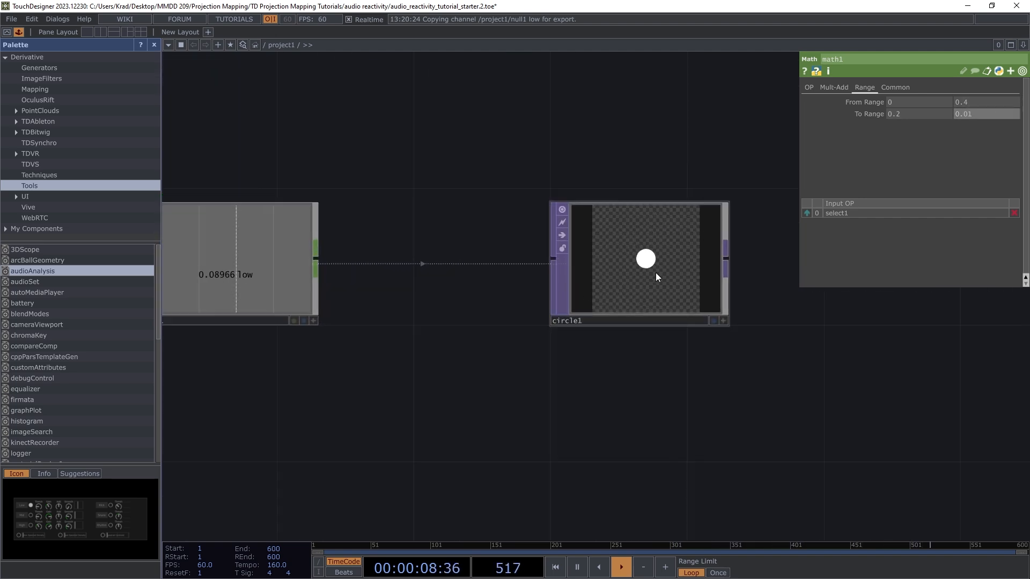
scroll(651, 255, "up", 2)
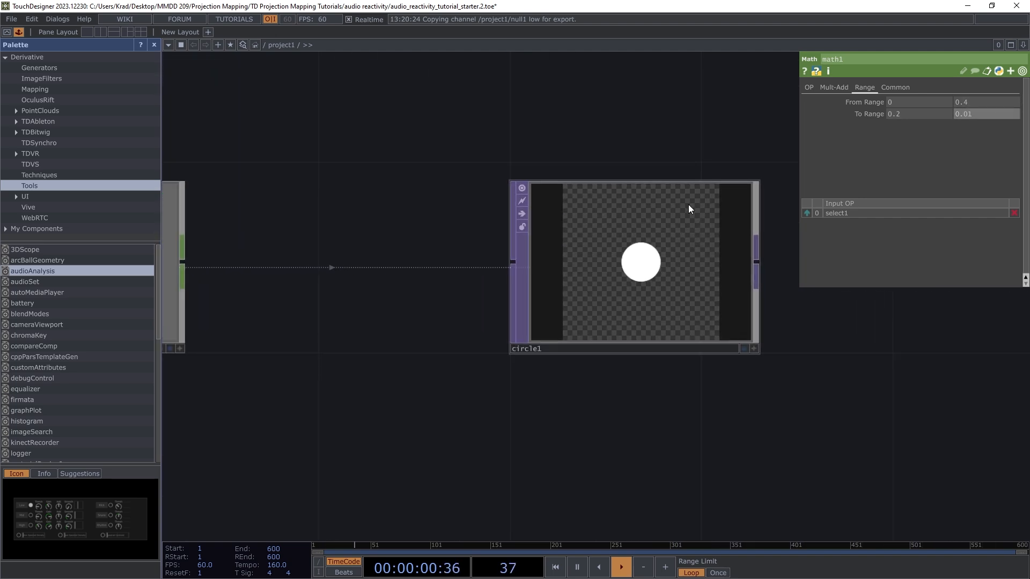
scroll(658, 283, "down", 4)
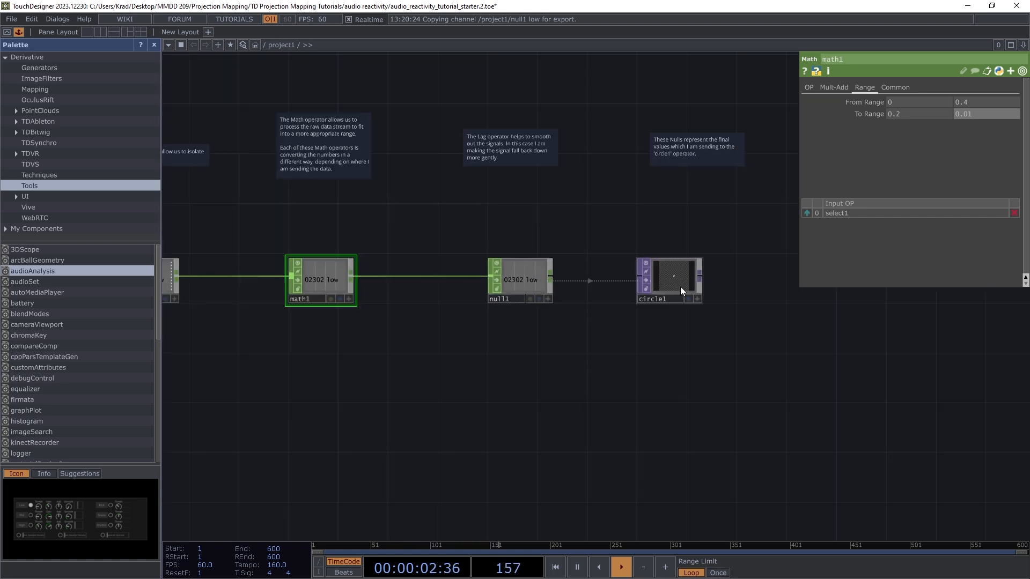
left_click(525, 279)
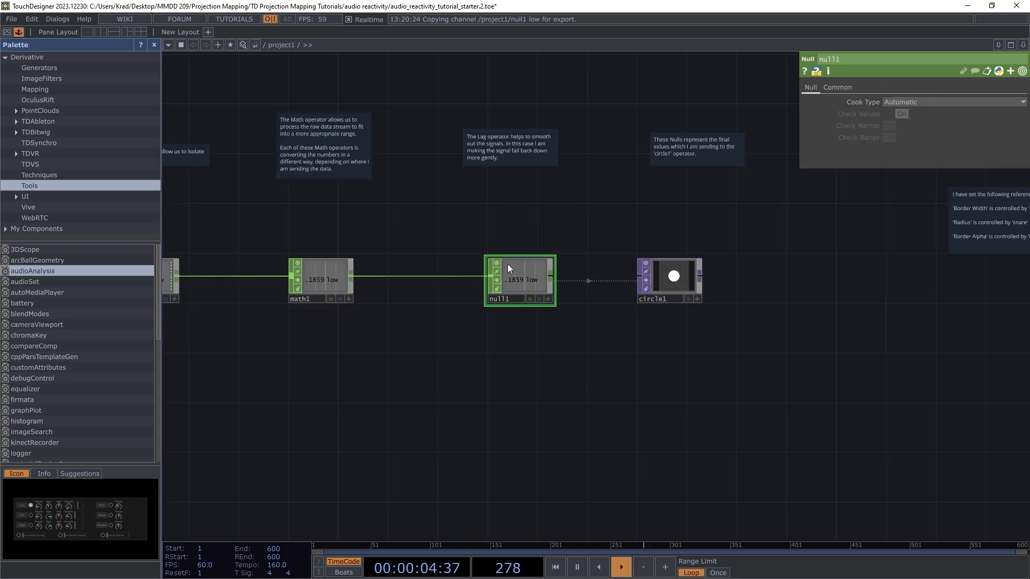
scroll(504, 254, "down", 2)
scroll(493, 235, "up", 4)
scroll(494, 252, "down", 3)
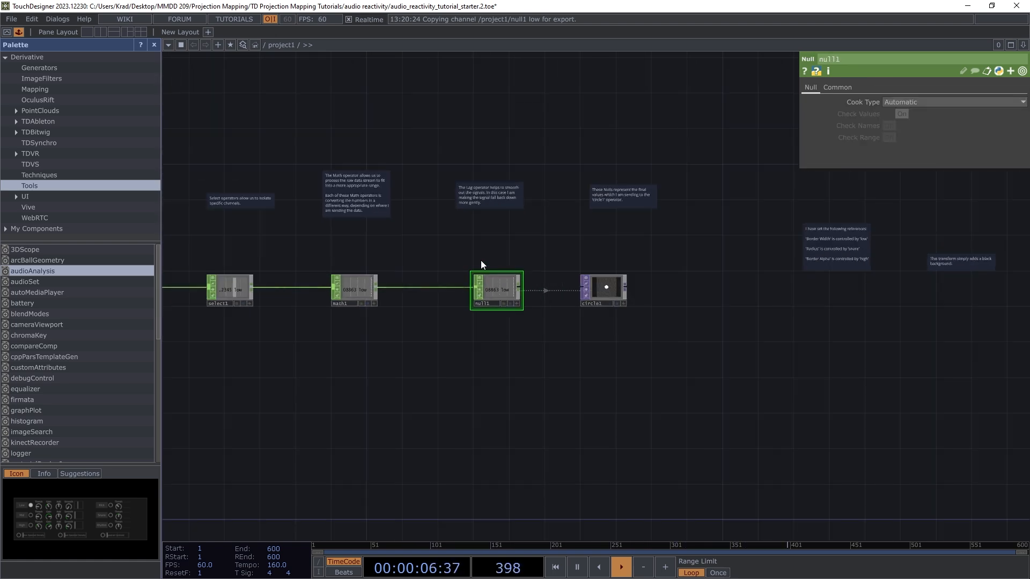
left_click_drag(587, 356, 586, 355)
left_click_drag(499, 283, 625, 279)
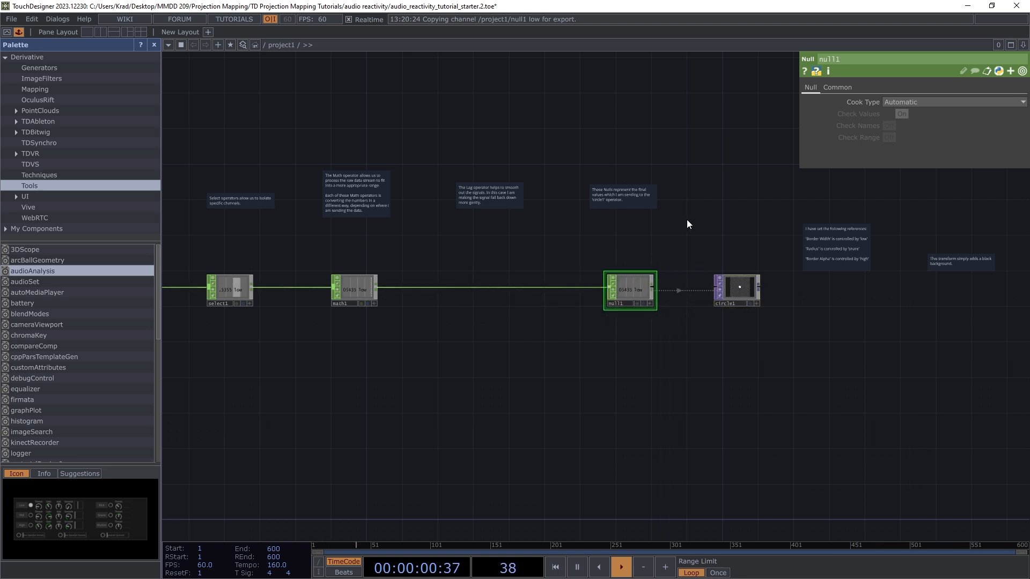
scroll(789, 291, "up", 2)
scroll(739, 299, "up", 3)
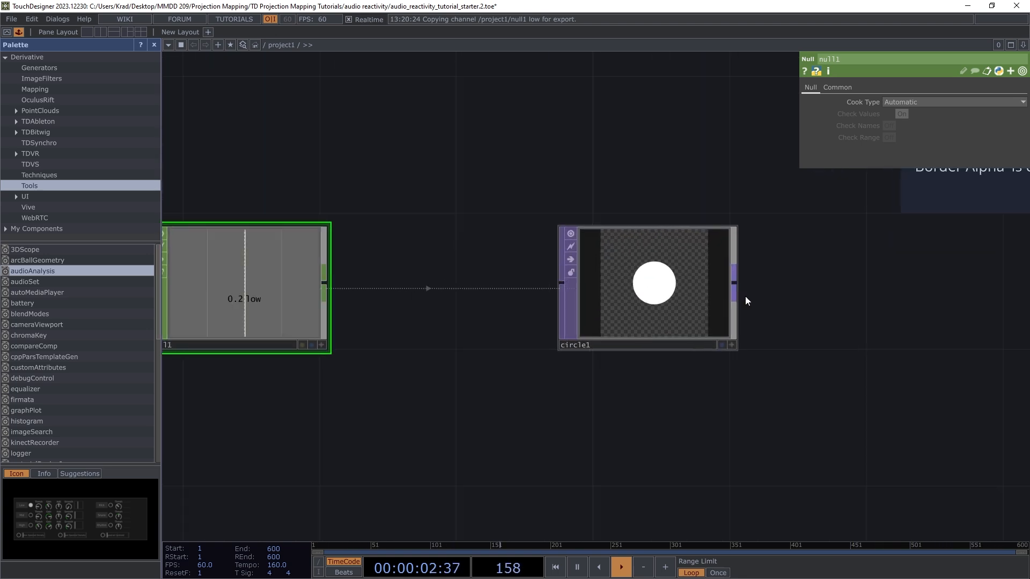
scroll(719, 258, "down", 3)
scroll(718, 257, "up", 4)
scroll(869, 304, "down", 5)
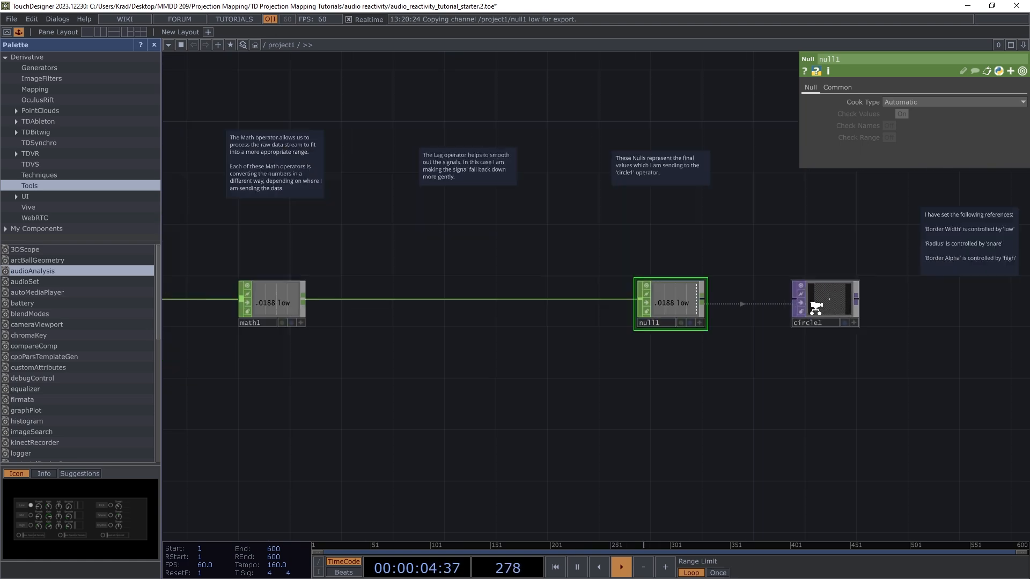
scroll(746, 311, "up", 2)
scroll(810, 317, "down", 2)
scroll(766, 312, "up", 5)
scroll(594, 324, "up", 1)
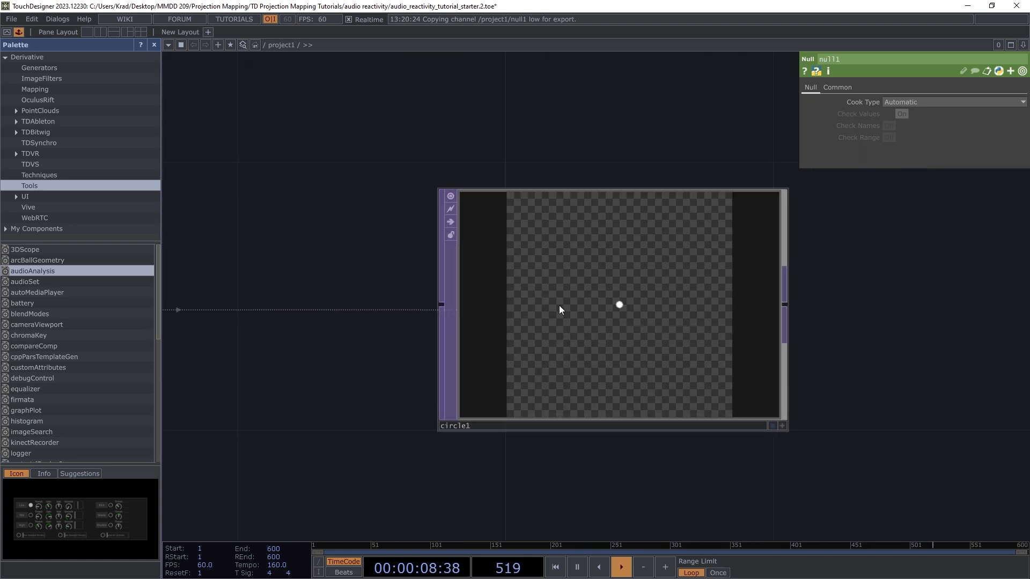
scroll(685, 365, "down", 3)
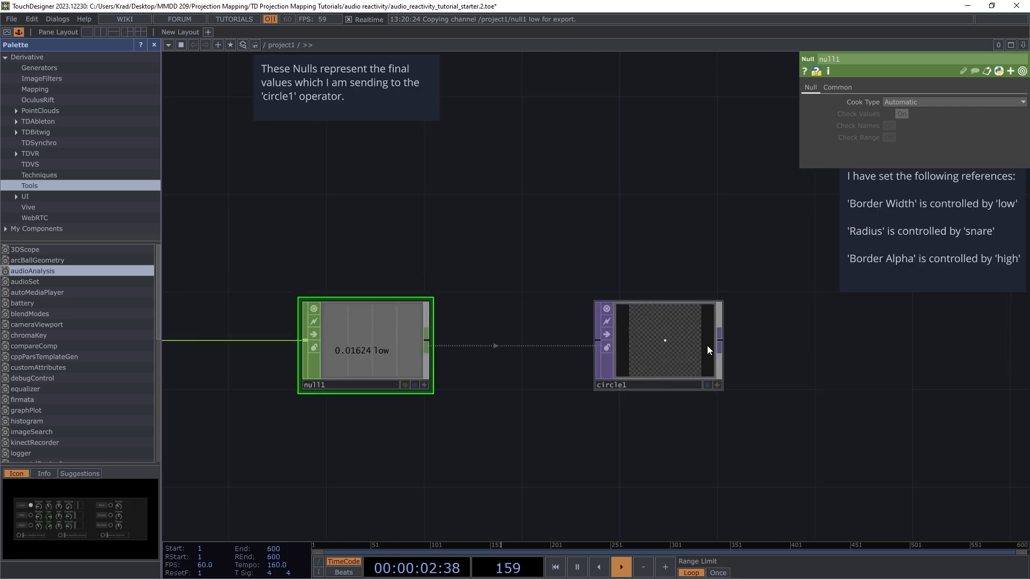
scroll(679, 334, "down", 5)
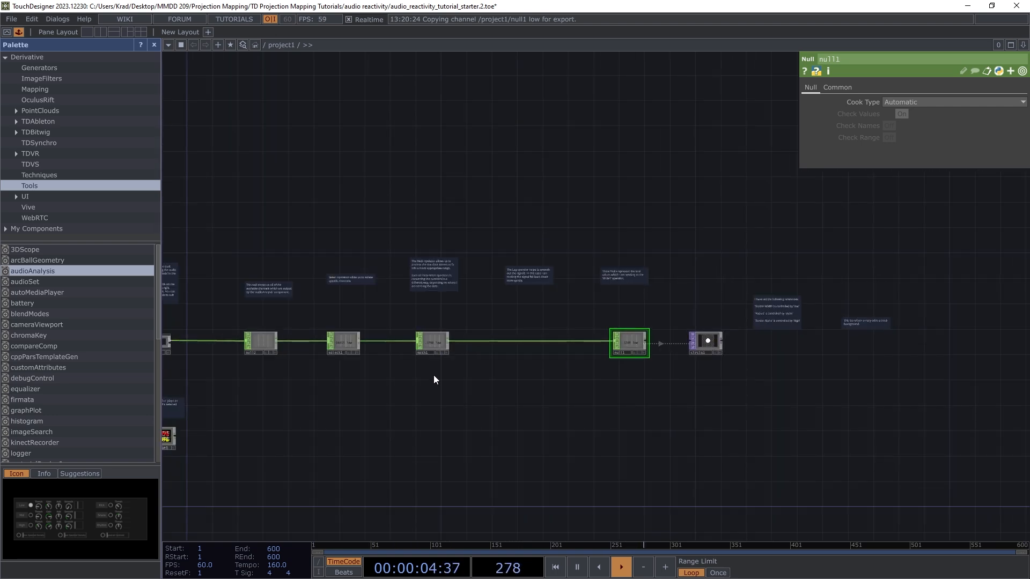
scroll(429, 346, "up", 6)
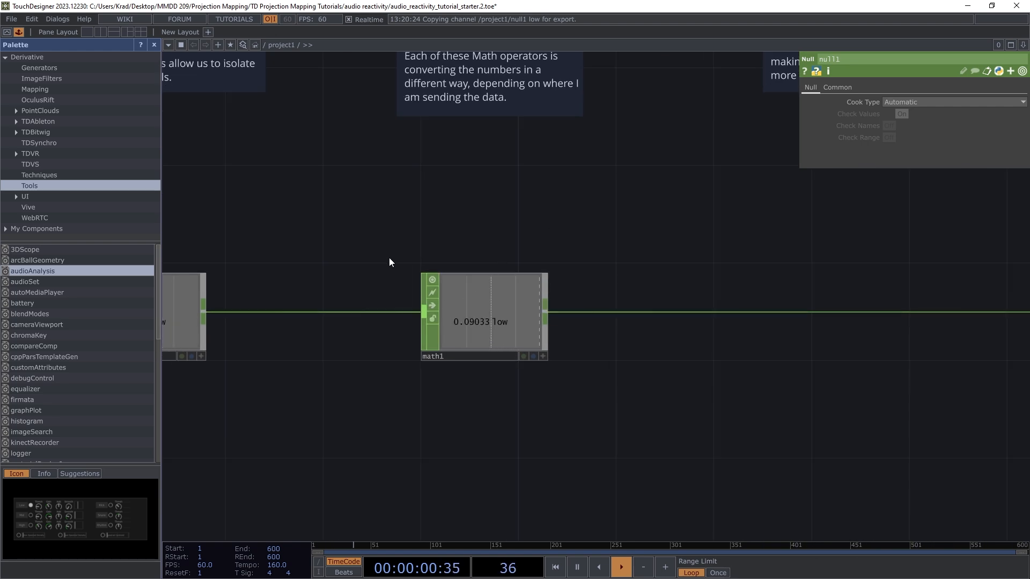
scroll(390, 268, "down", 3)
scroll(391, 277, "down", 3)
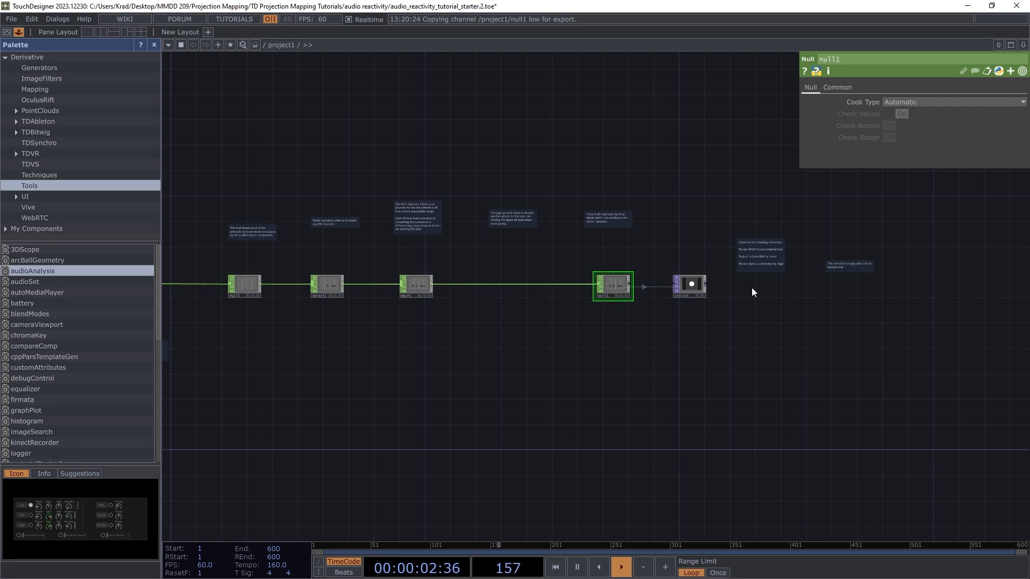
scroll(713, 287, "up", 5)
scroll(665, 285, "up", 5)
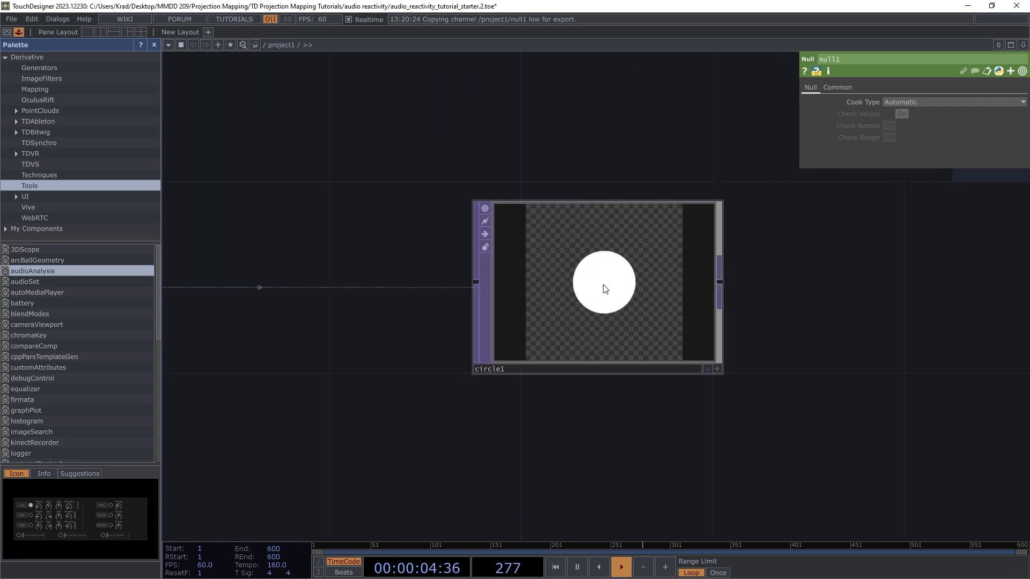
left_click(605, 289)
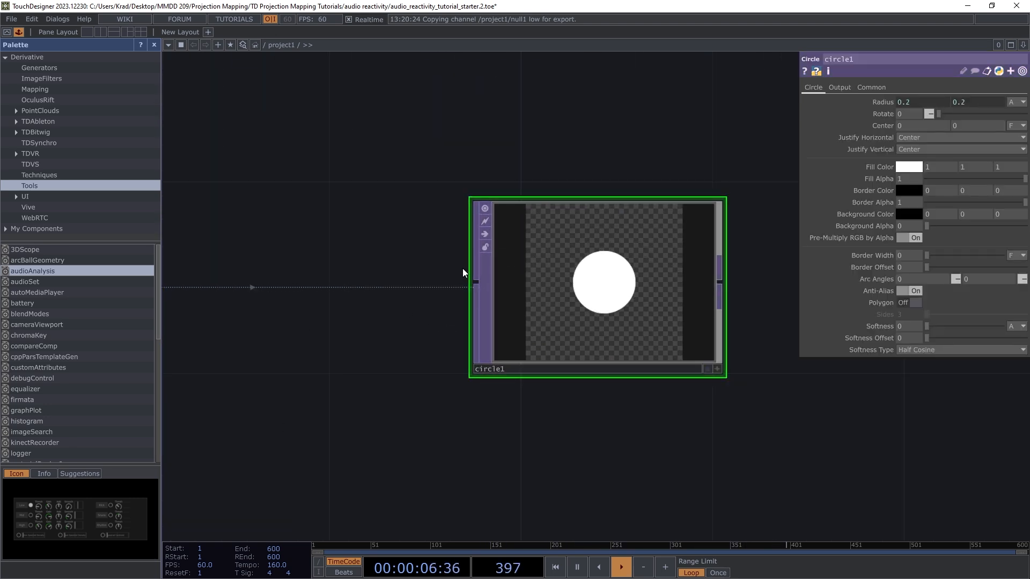
Step: Turn on circle1's Display flag so its white circle render fills the network background
left_click(707, 368)
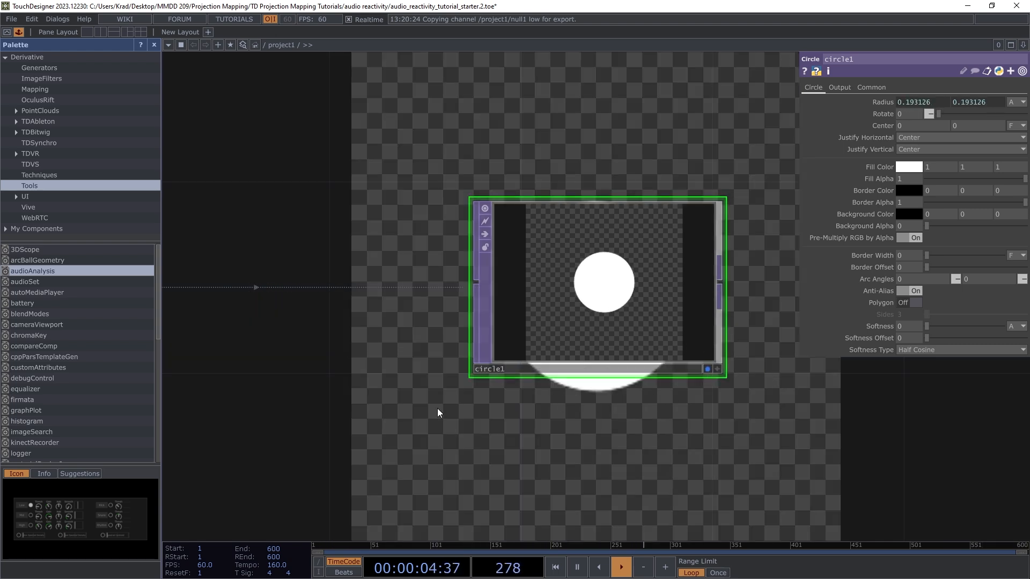
scroll(754, 338, "down", 3)
scroll(734, 375, "down", 2)
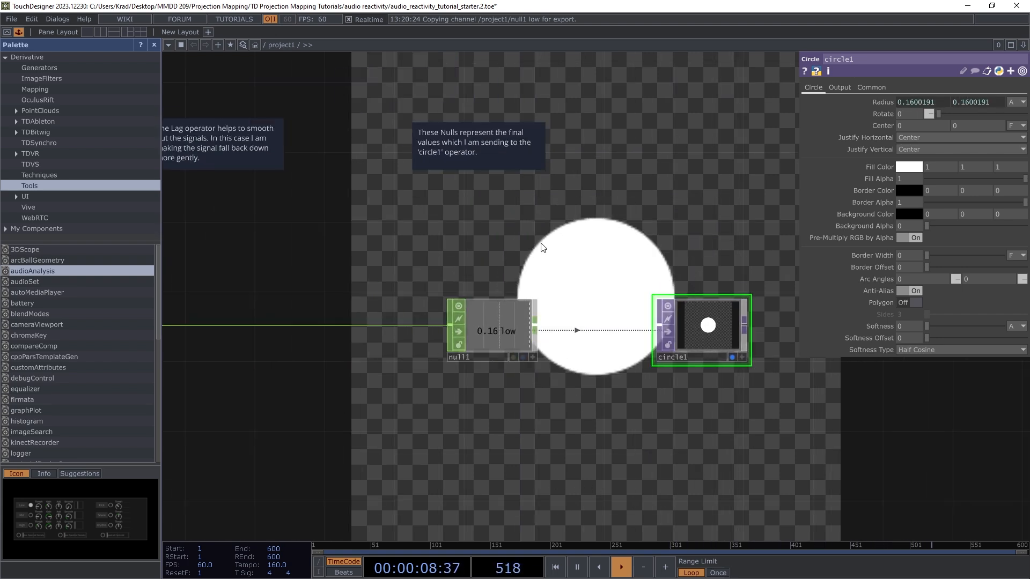
scroll(680, 295, "down", 3)
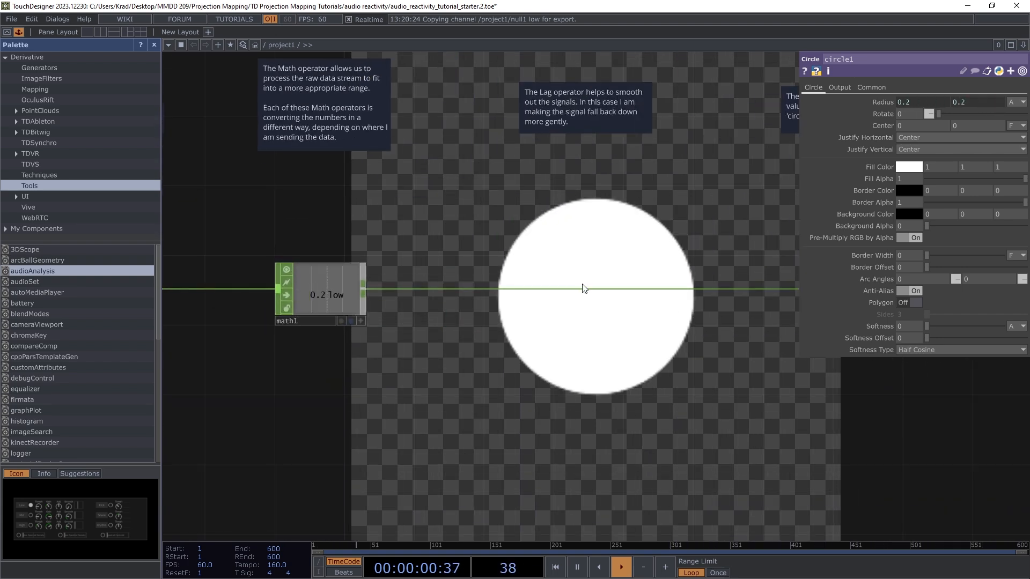
scroll(437, 322, "down", 6)
scroll(600, 332, "up", 6)
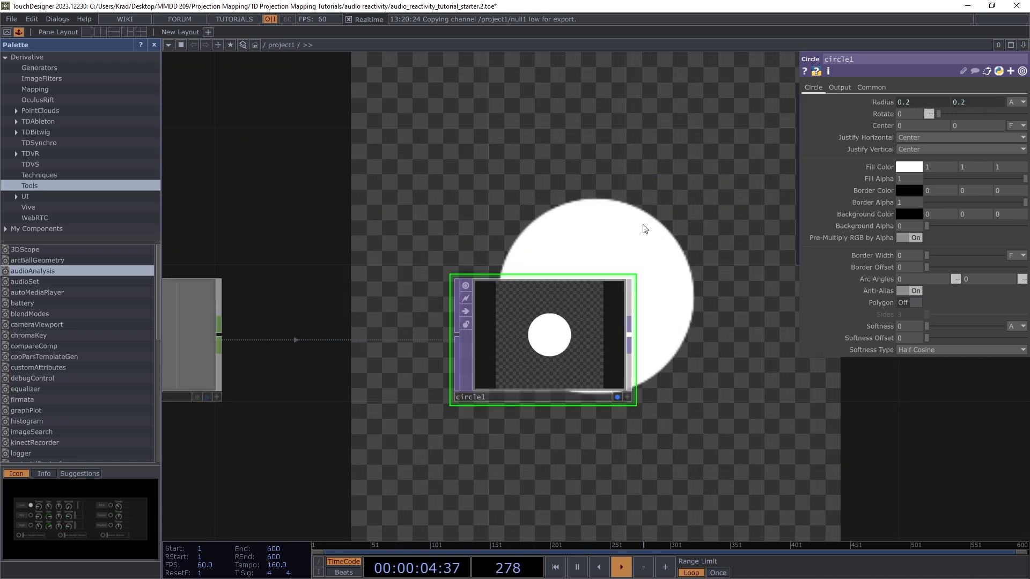
scroll(625, 230, "down", 2)
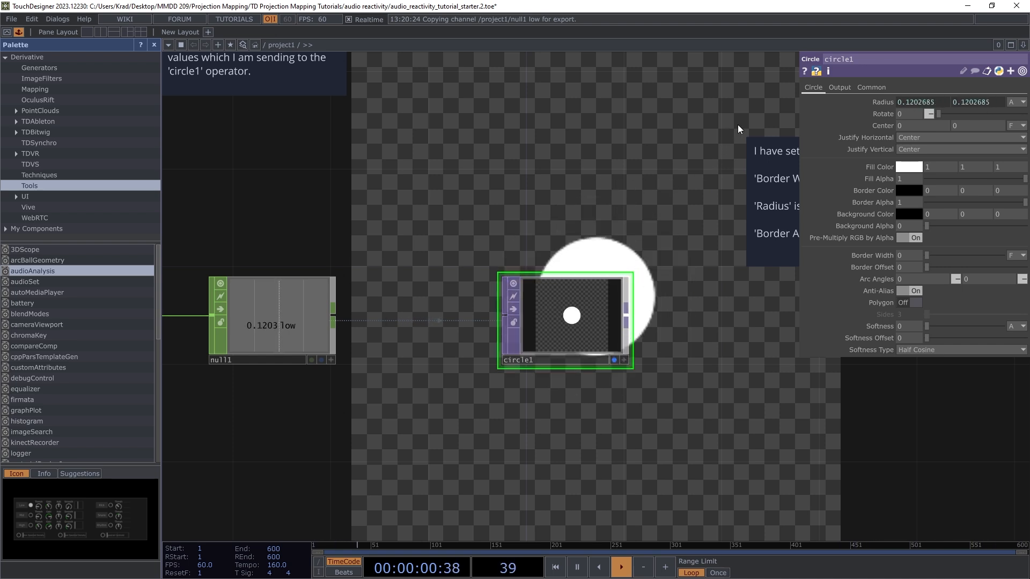
Step: Set circle1's resolution to 1024 x 1024 on its Common page
left_click(870, 89)
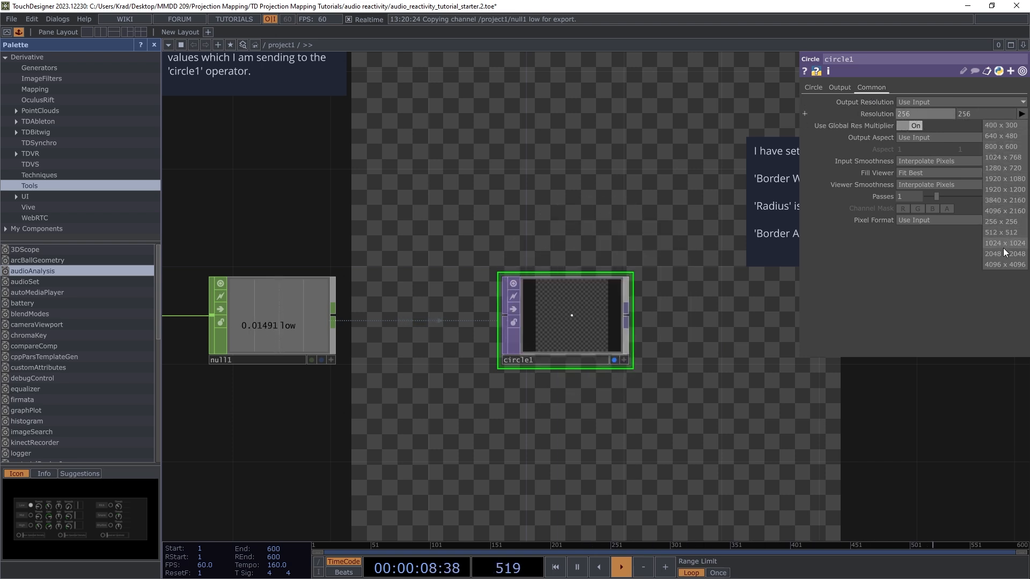
left_click(999, 243)
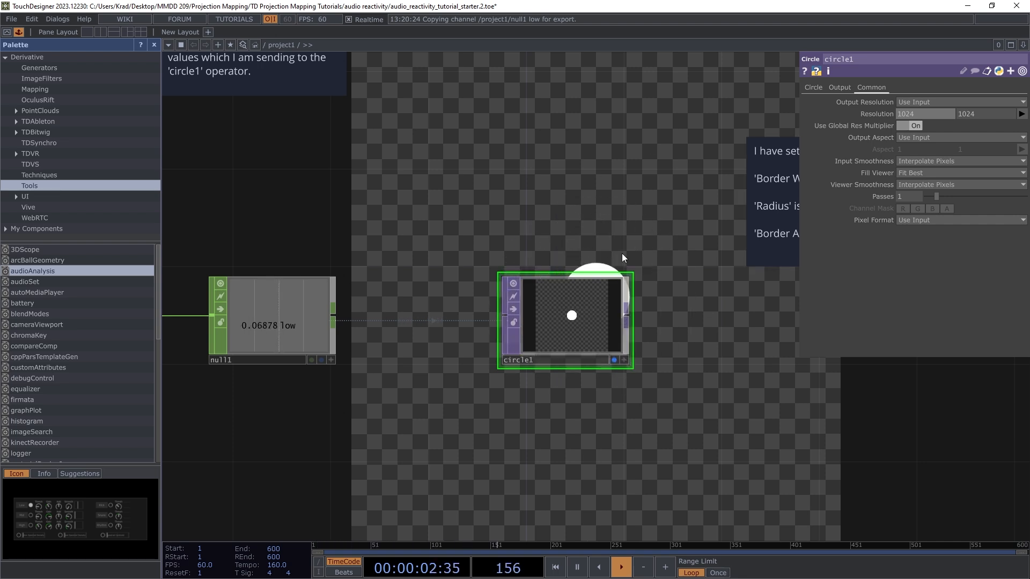
scroll(651, 204, "down", 6)
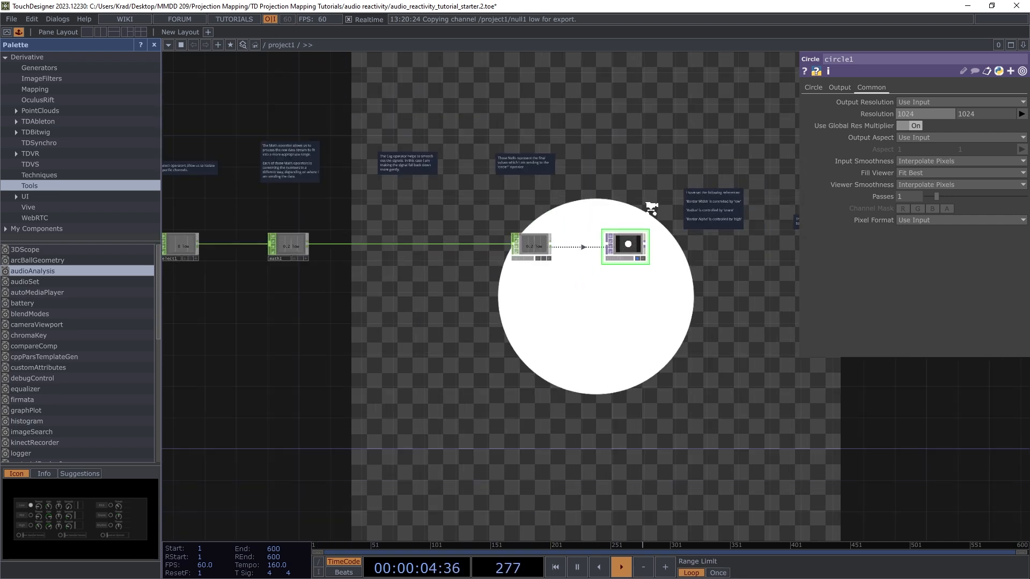
scroll(661, 216, "up", 8)
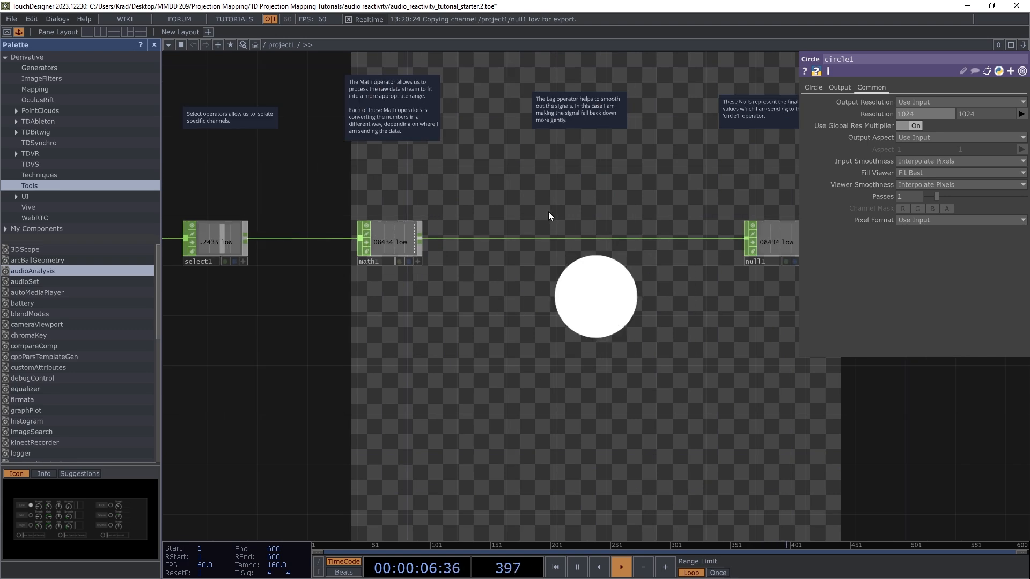
scroll(571, 101, "up", 5)
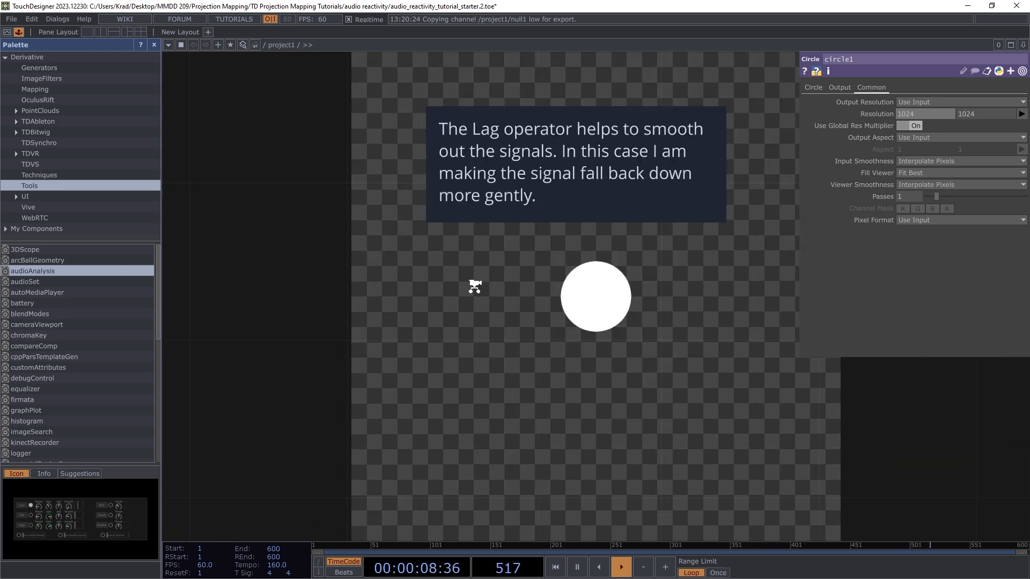
scroll(472, 287, "down", 2)
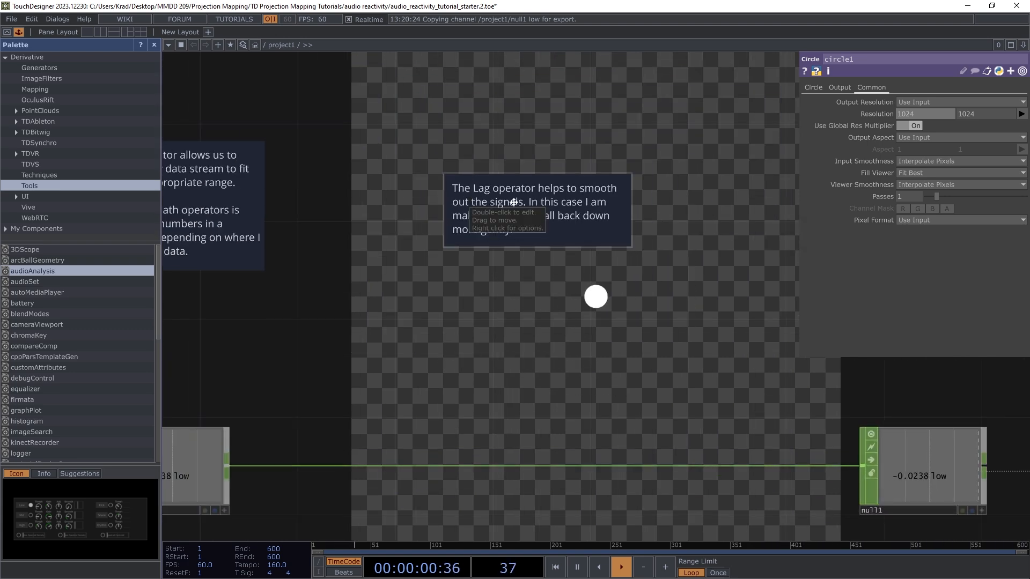
scroll(570, 290, "down", 4)
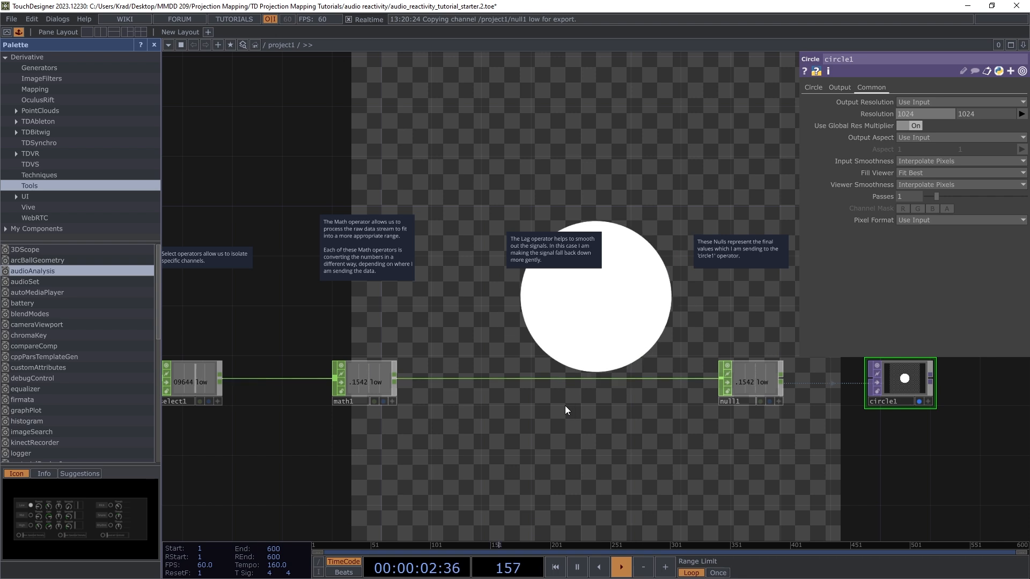
scroll(561, 405, "up", 2)
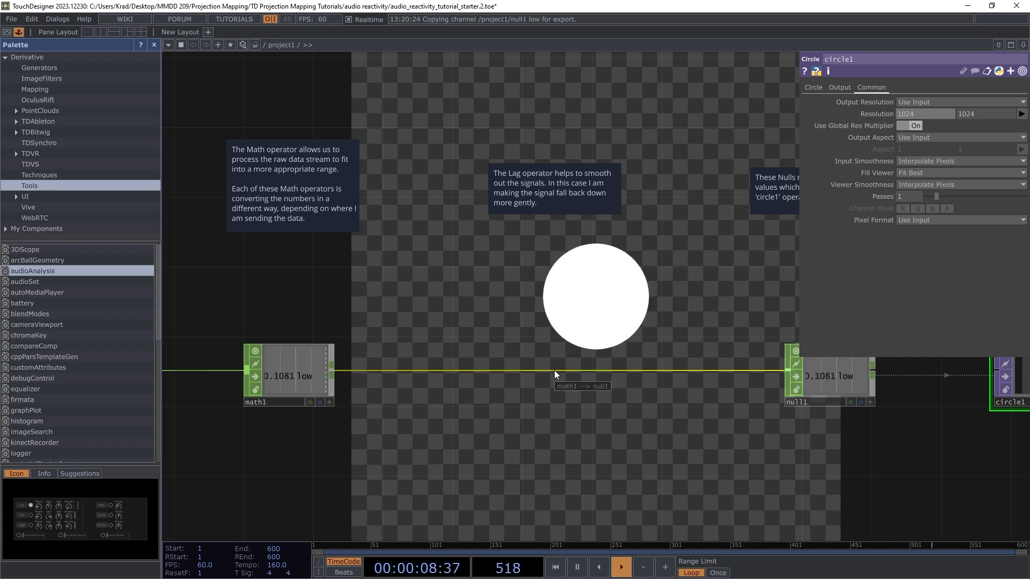
right_click(555, 370)
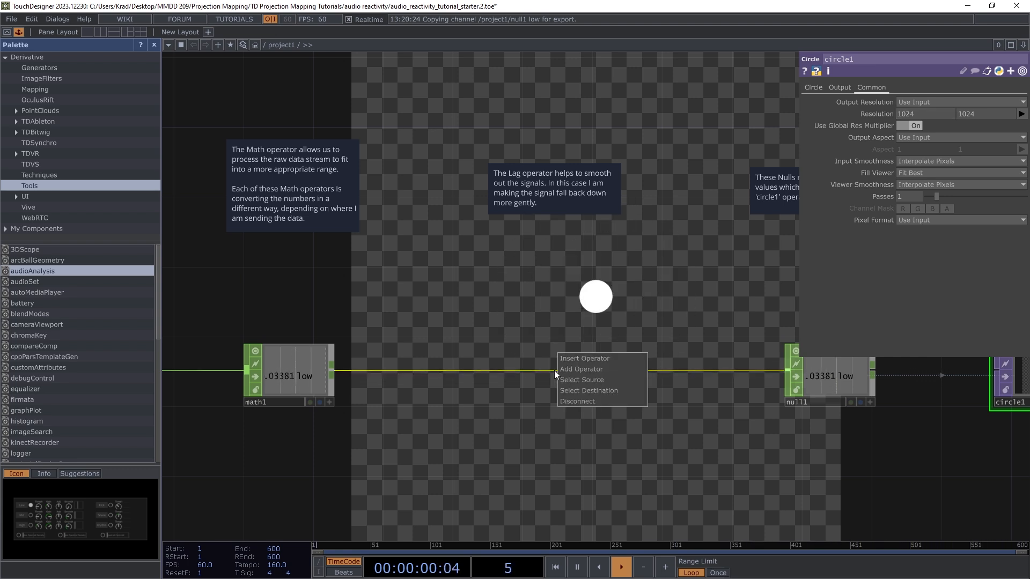
Step: Insert a Lag CHOP, lag1, on the math1→null1 wire and nudge it lower
left_click(587, 359)
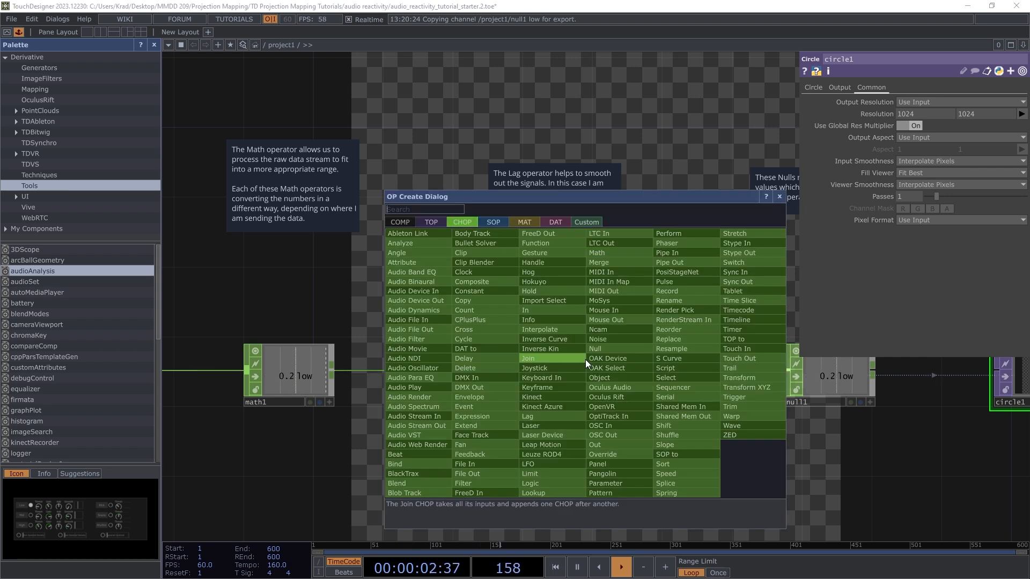
left_click(539, 418)
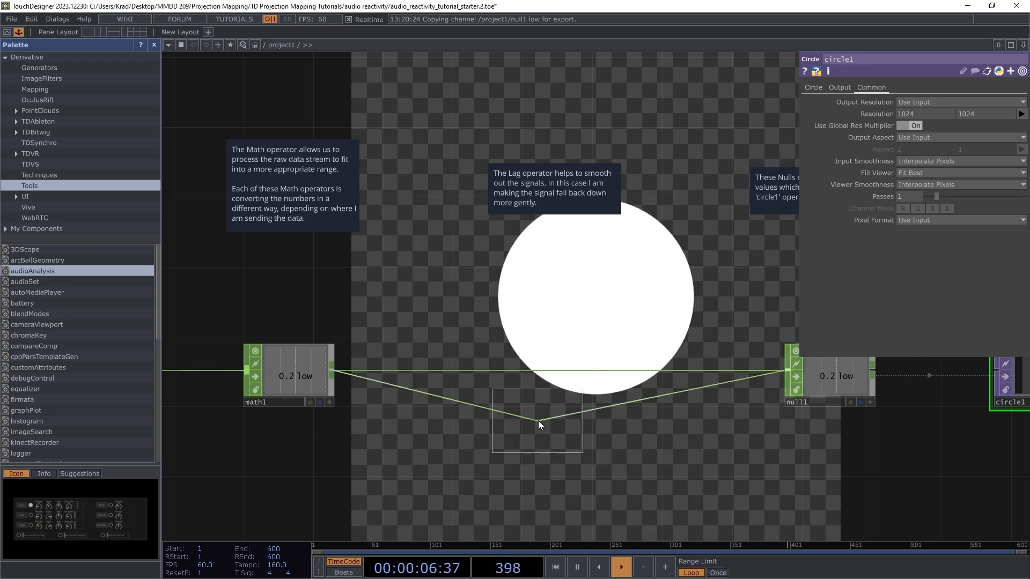
left_click(543, 373)
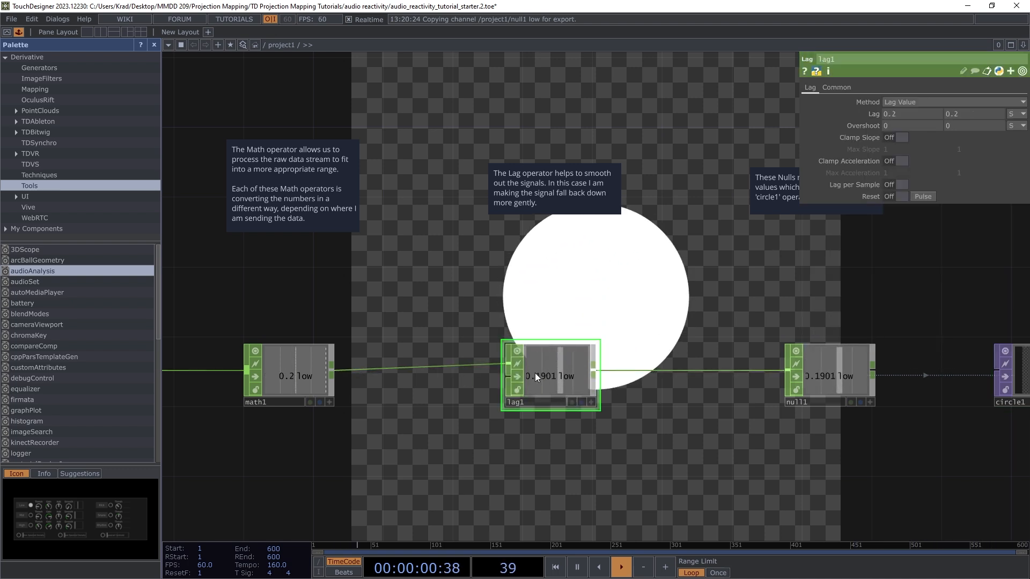
left_click_drag(518, 367, 517, 384)
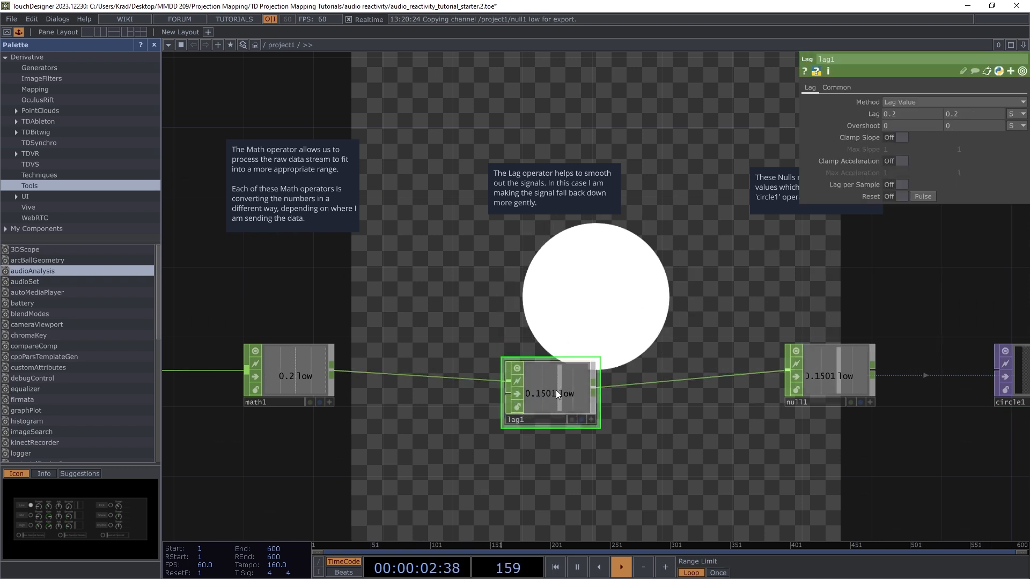
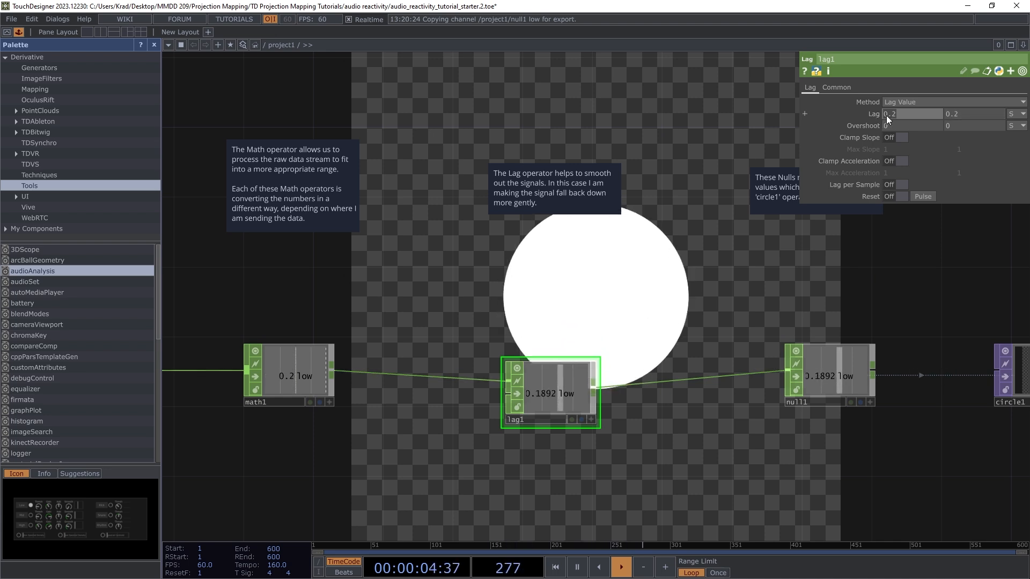
Step: Set lag1's two Lag values to 0.2 and 0
left_click_drag(884, 115, 862, 115)
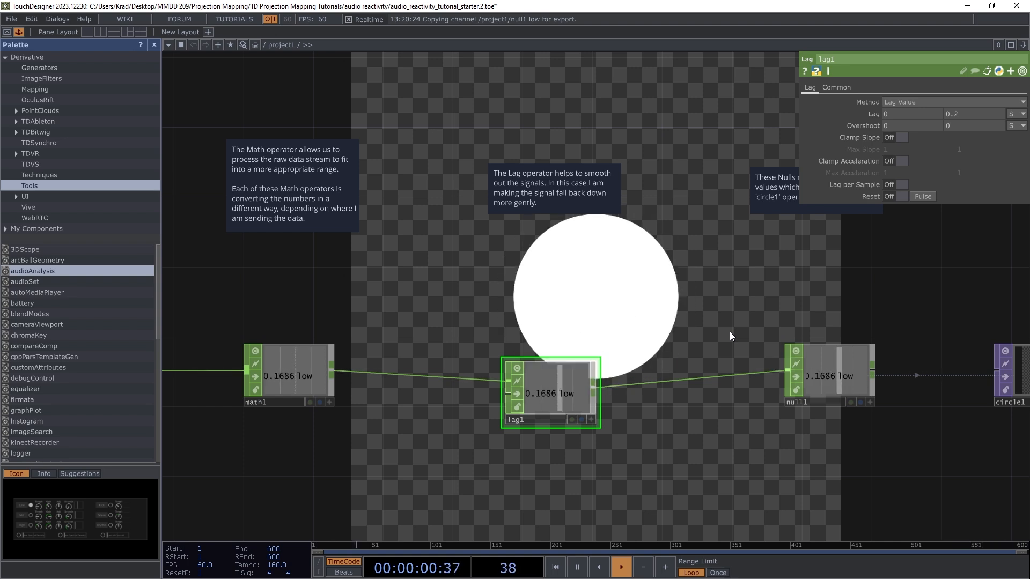
scroll(801, 309, "down", 4)
scroll(801, 308, "down", 3)
scroll(604, 328, "up", 5)
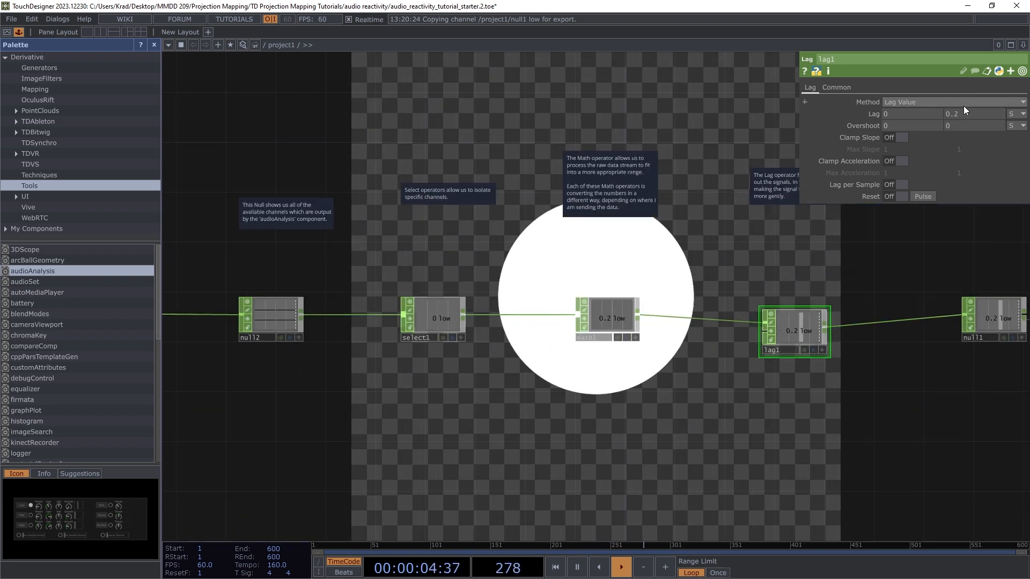
left_click(899, 114)
type("0.2")
key("Return")
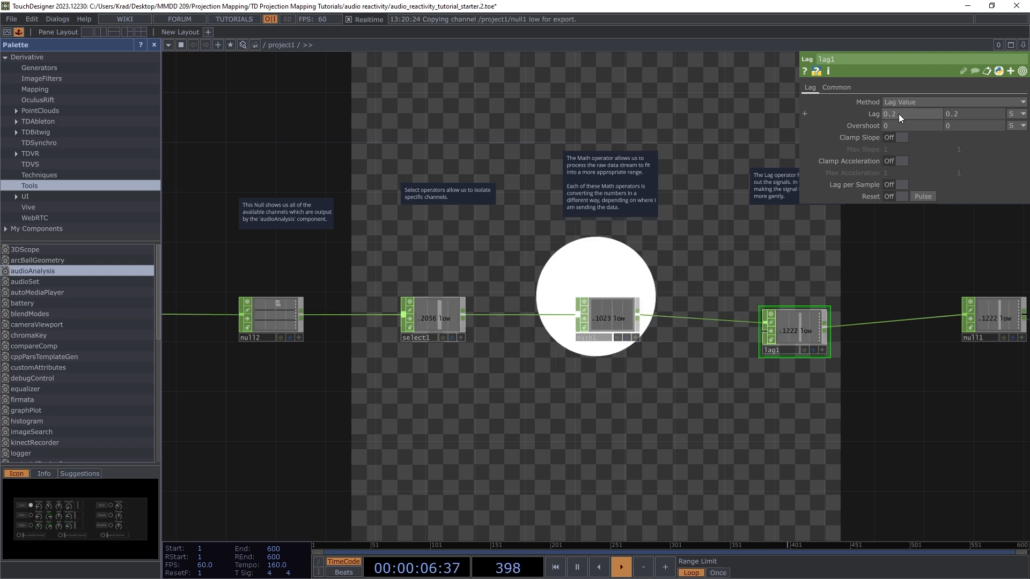
left_click(977, 114)
type("0")
key("Return")
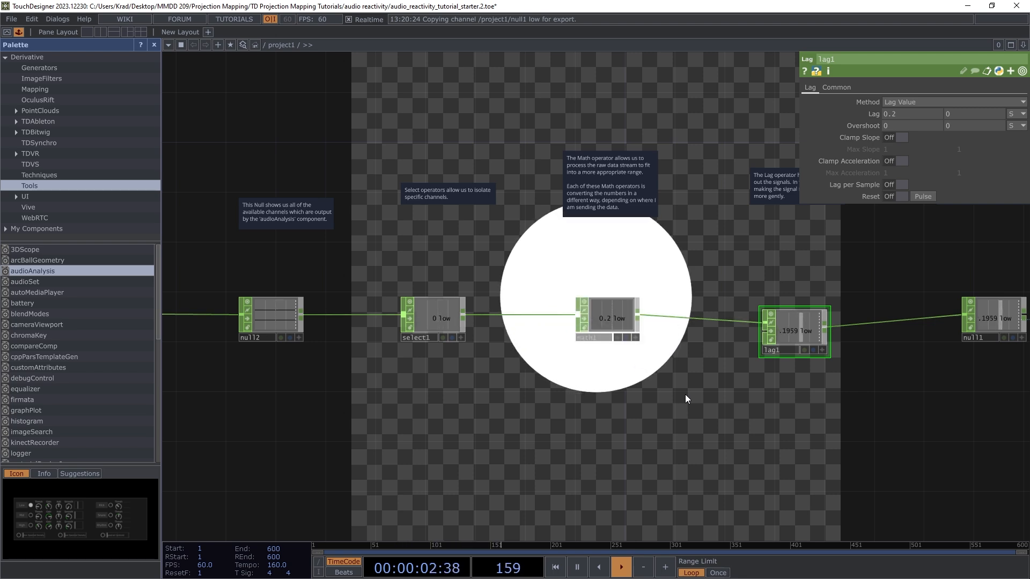
Step: Zoom in on audioAnalysis and nudge the Low row's Thresh knob upward, then zoom back out
scroll(713, 365, "down", 3)
scroll(692, 349, "down", 2)
scroll(522, 352, "up", 2)
scroll(471, 340, "up", 2)
scroll(275, 338, "up", 2)
scroll(338, 323, "up", 3)
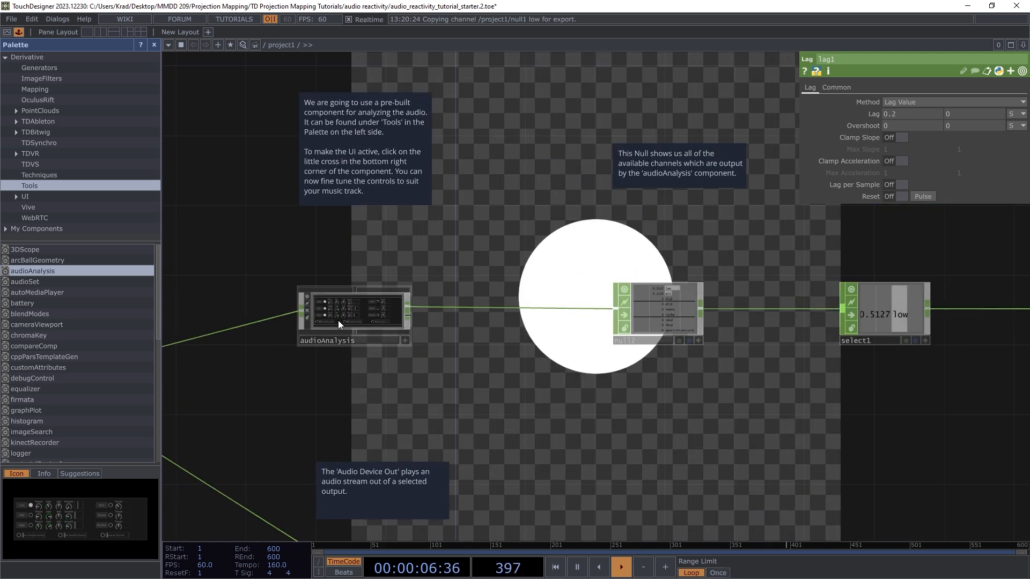
scroll(338, 324, "up", 3)
scroll(368, 321, "up", 3)
scroll(459, 305, "up", 1)
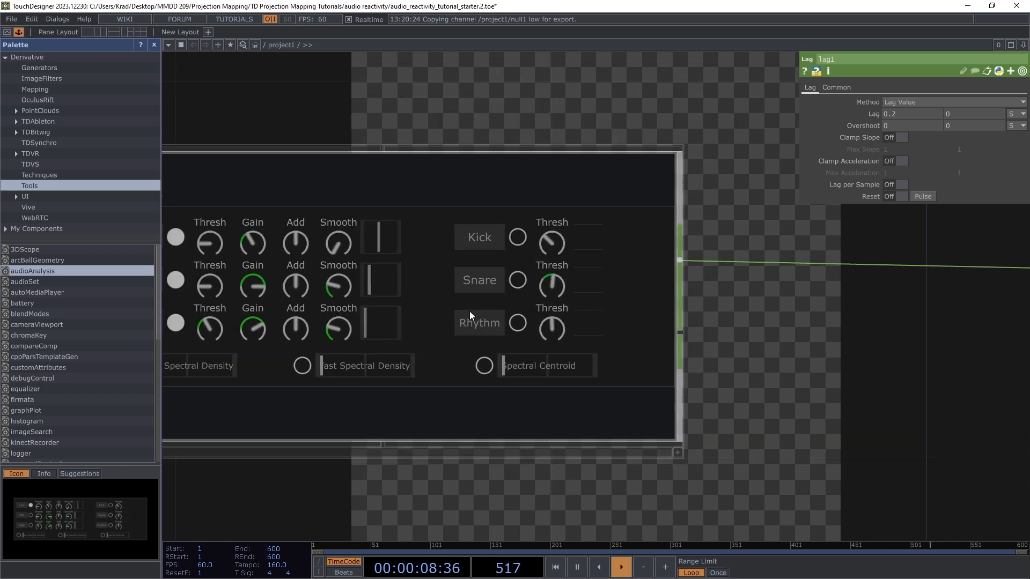
scroll(470, 315, "down", 3)
scroll(378, 320, "up", 2)
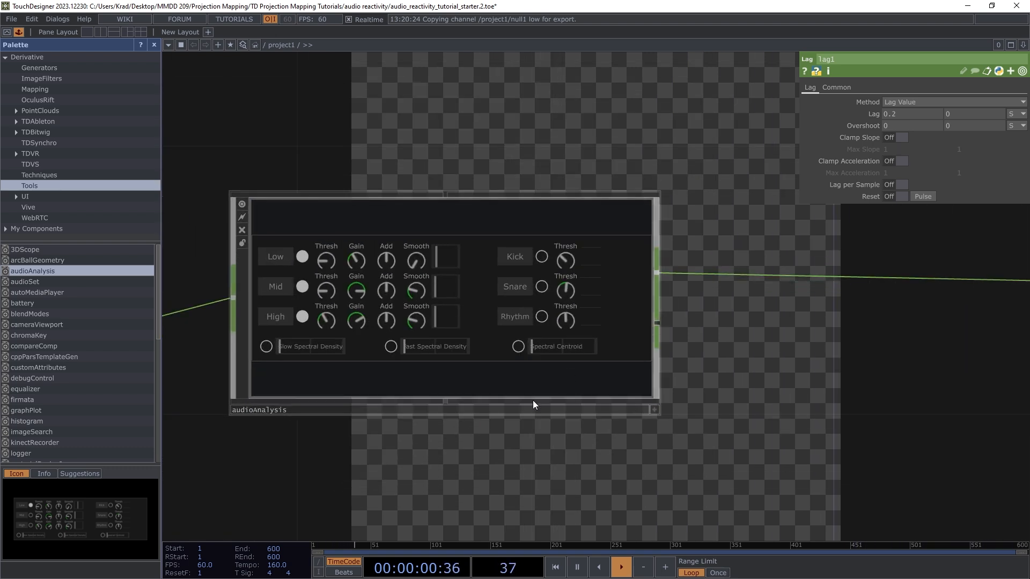
scroll(533, 403, "down", 2)
scroll(563, 410, "up", 1)
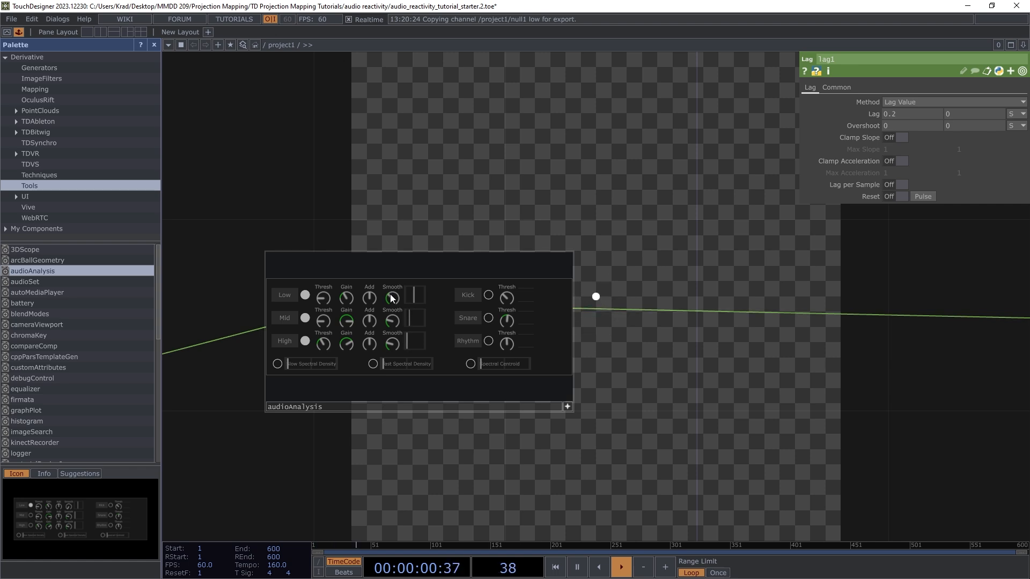
left_click_drag(320, 301, 324, 298)
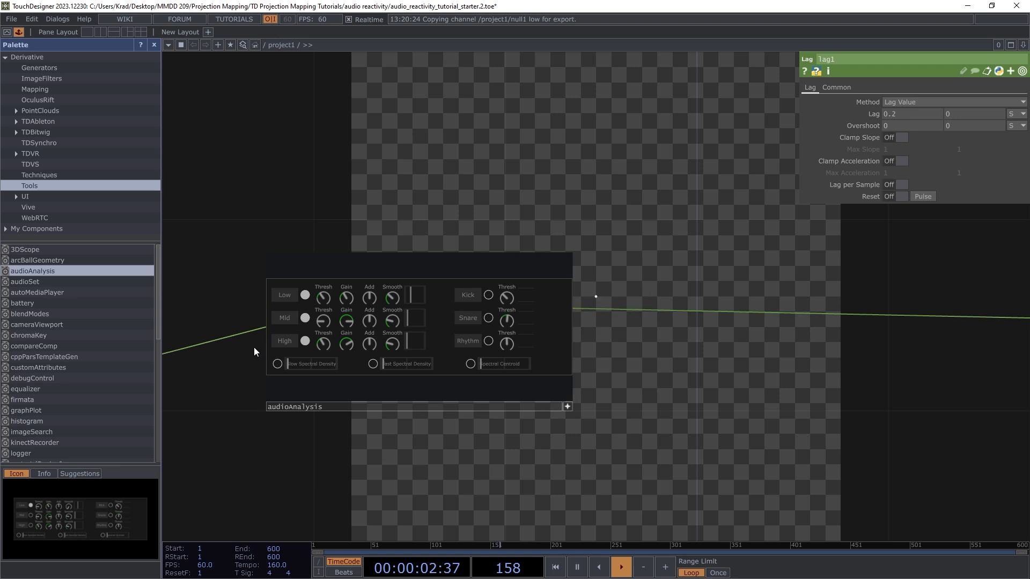
scroll(256, 346, "down", 4)
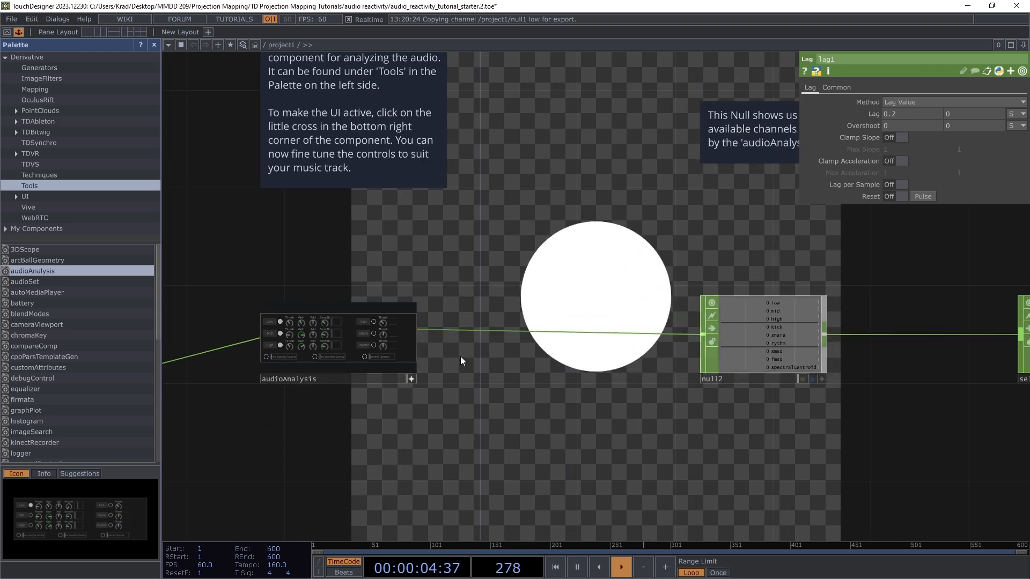
scroll(273, 327, "up", 5)
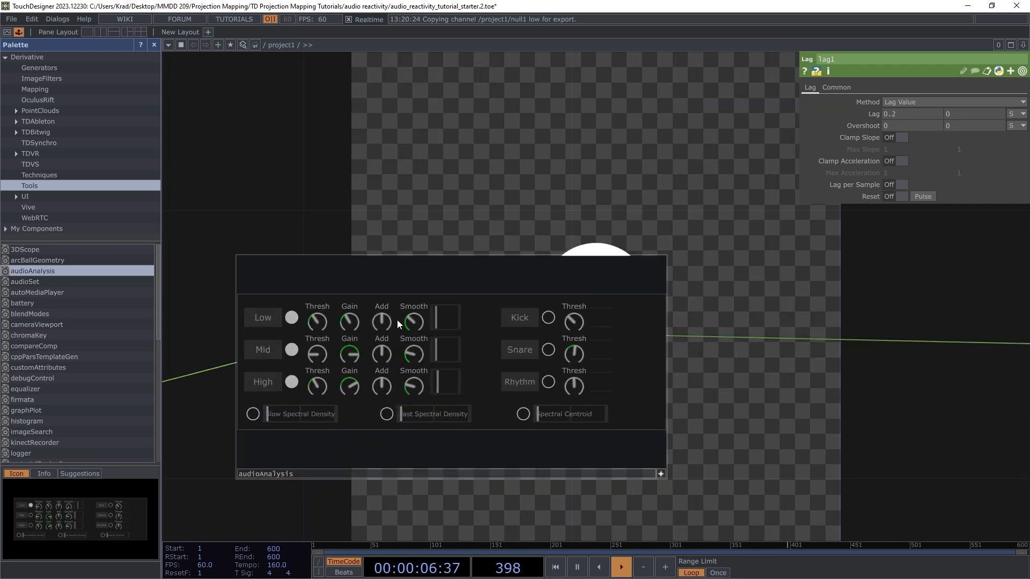
scroll(350, 323, "down", 4)
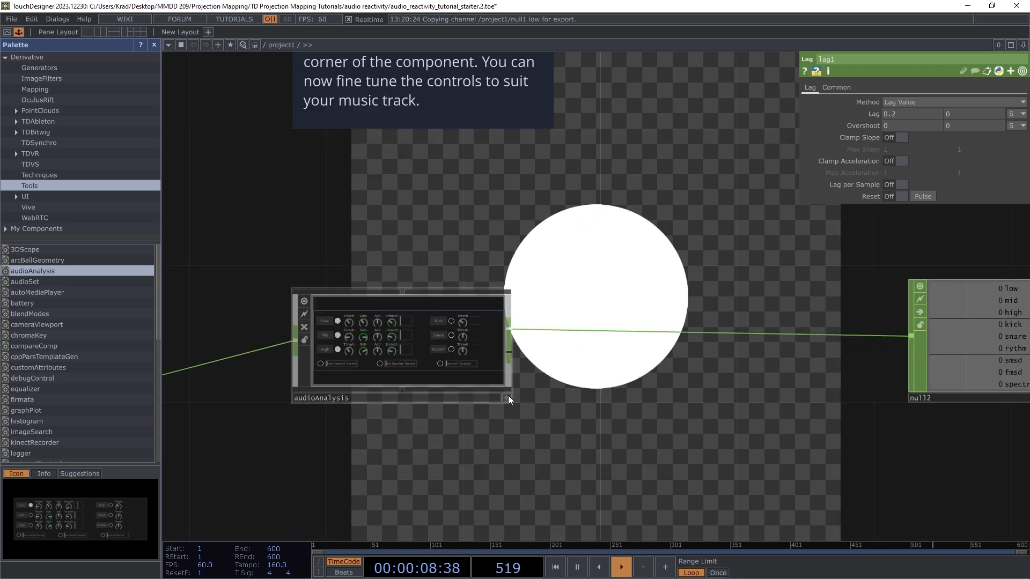
scroll(470, 233, "down", 5)
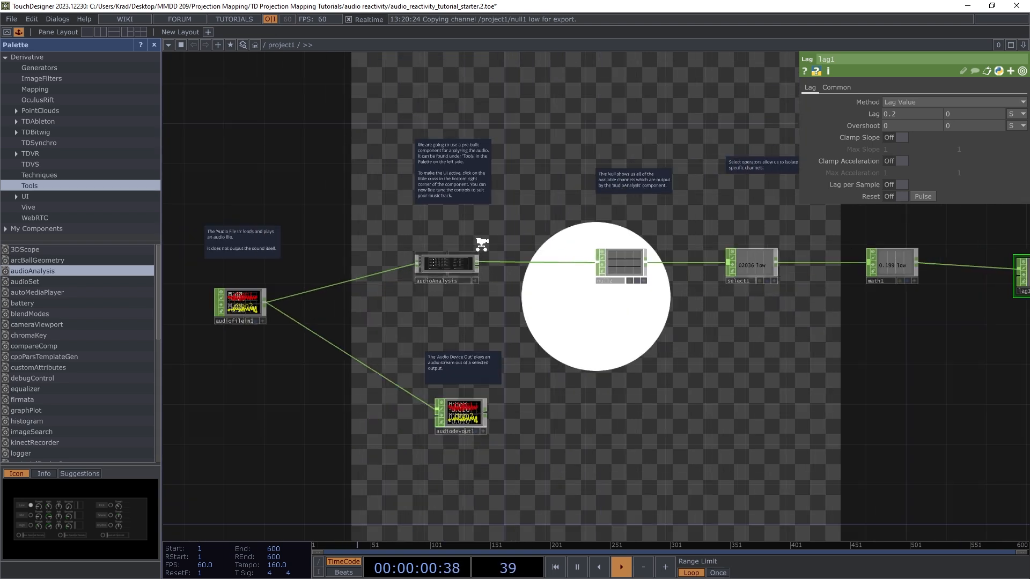
Step: Select circle1 and show its Circle page, where Radius follows the low signal
scroll(662, 292, "up", 2)
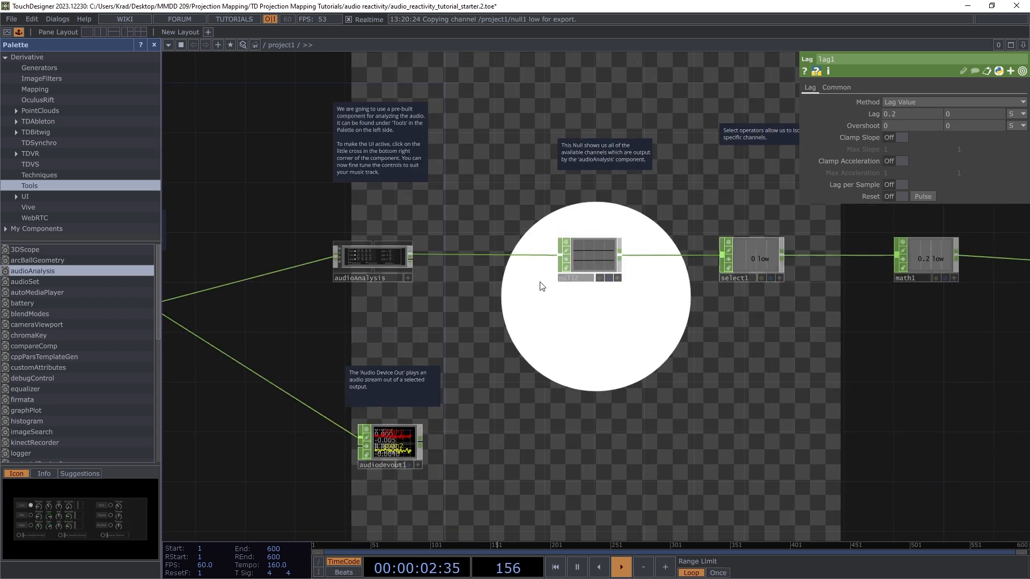
scroll(407, 300, "down", 5)
scroll(380, 277, "up", 2)
scroll(380, 276, "down", 3)
scroll(322, 270, "up", 3)
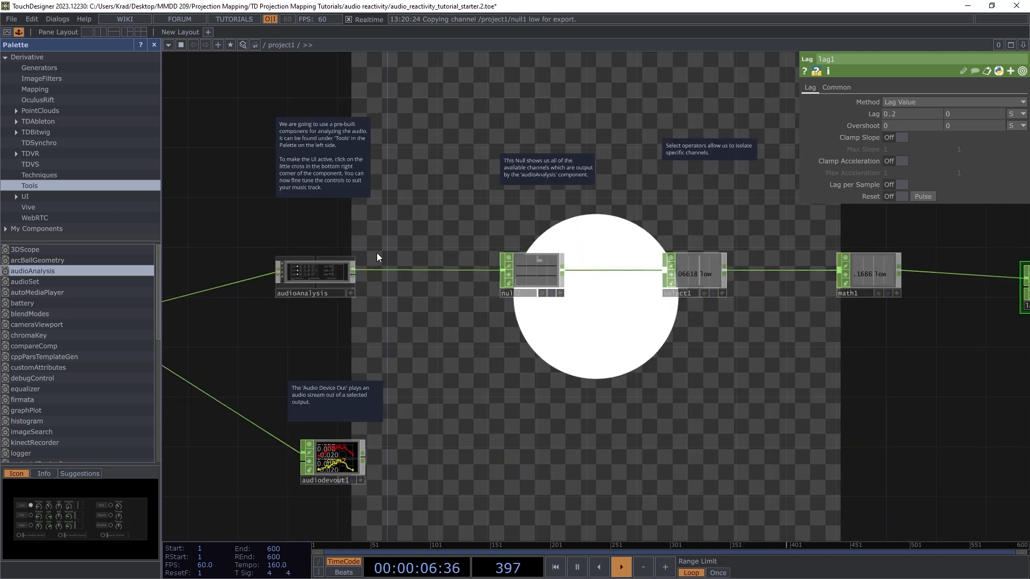
scroll(379, 258, "down", 3)
scroll(697, 266, "up", 2)
scroll(444, 291, "down", 4)
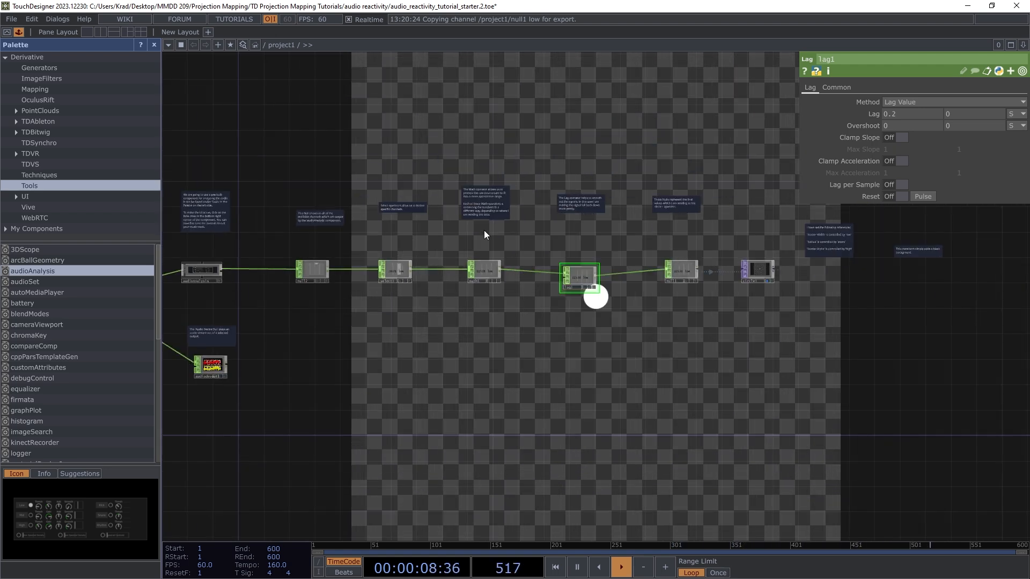
scroll(301, 276, "up", 4)
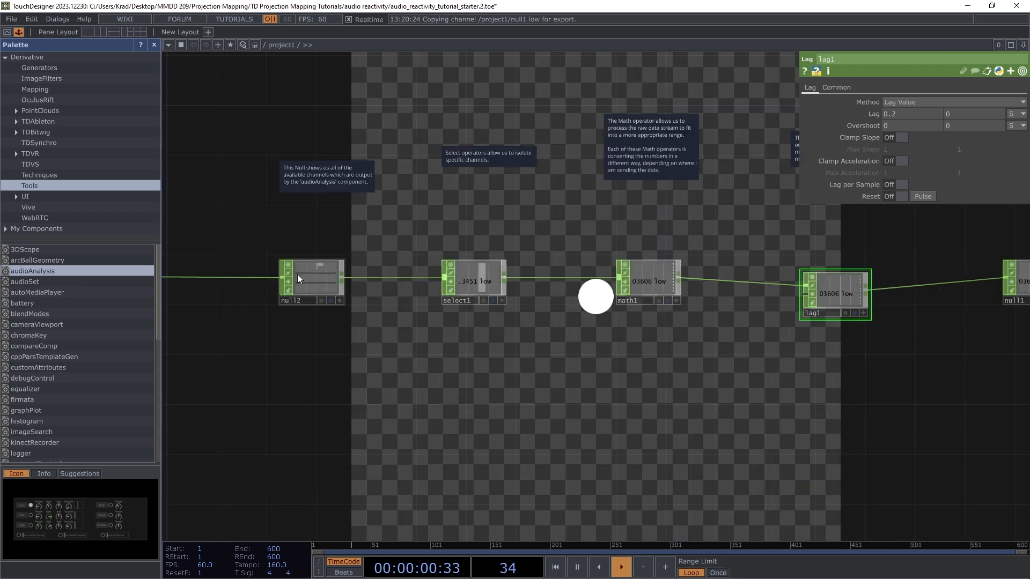
scroll(300, 289, "down", 1)
scroll(430, 284, "up", 5)
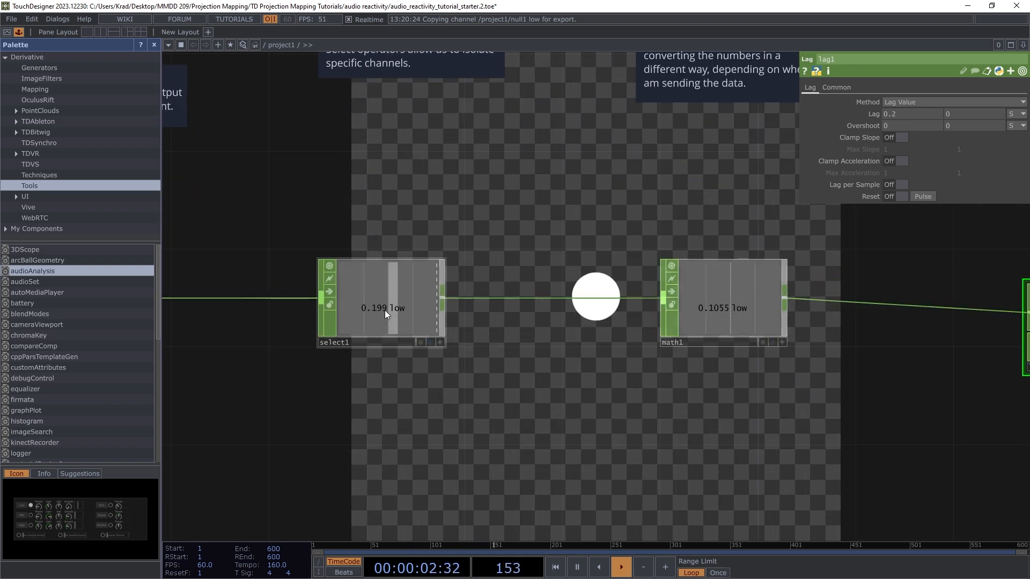
scroll(402, 307, "down", 1)
left_click_drag(745, 308, 613, 303)
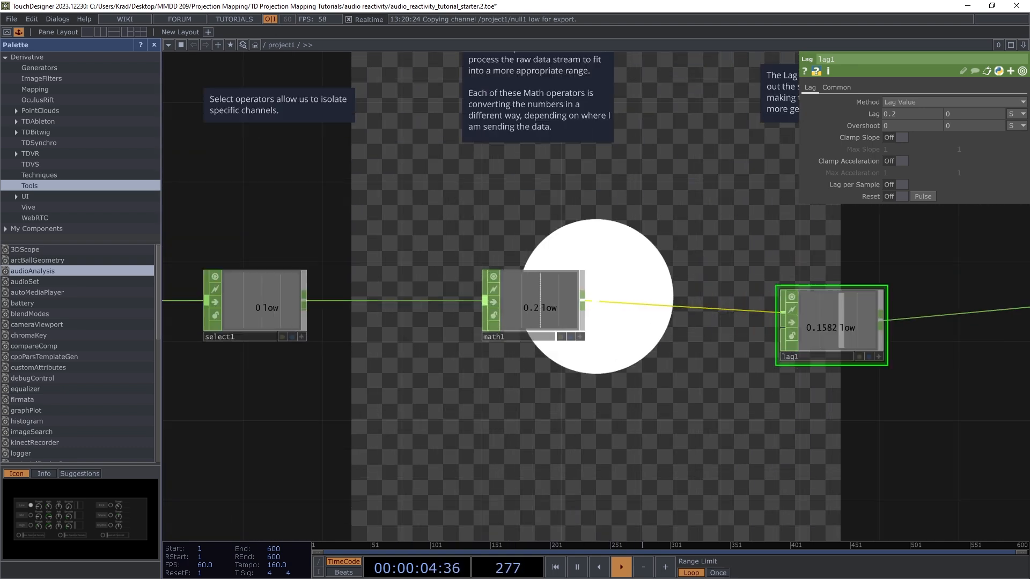
scroll(611, 303, "up", 3)
scroll(480, 313, "down", 4)
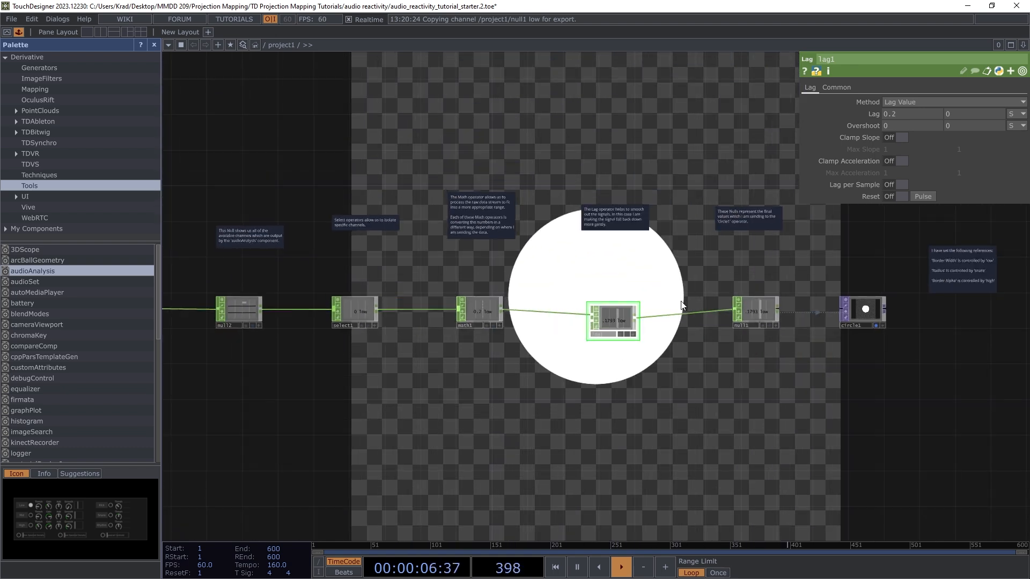
scroll(512, 344, "up", 4)
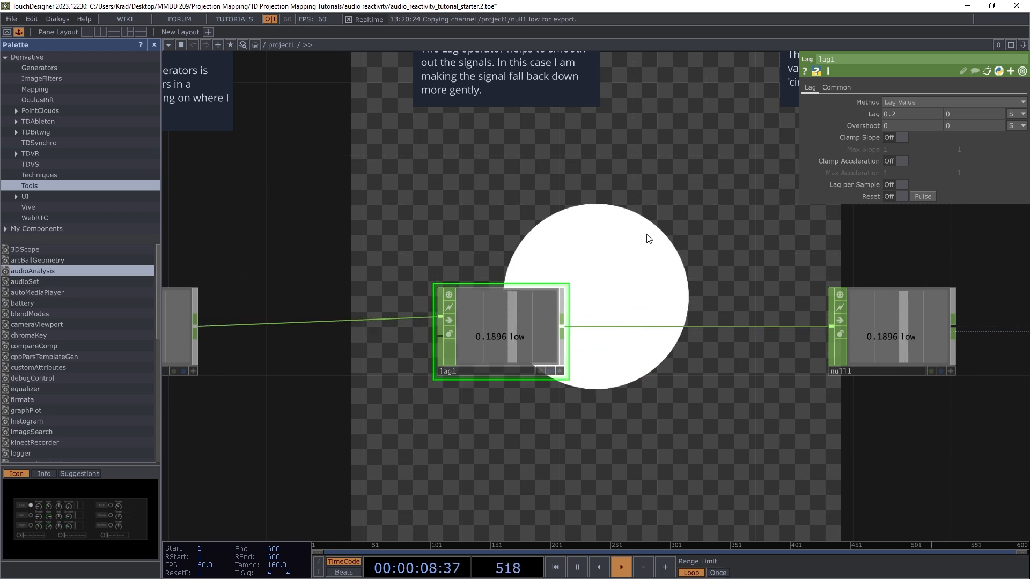
scroll(643, 257, "down", 4)
scroll(879, 311, "up", 2)
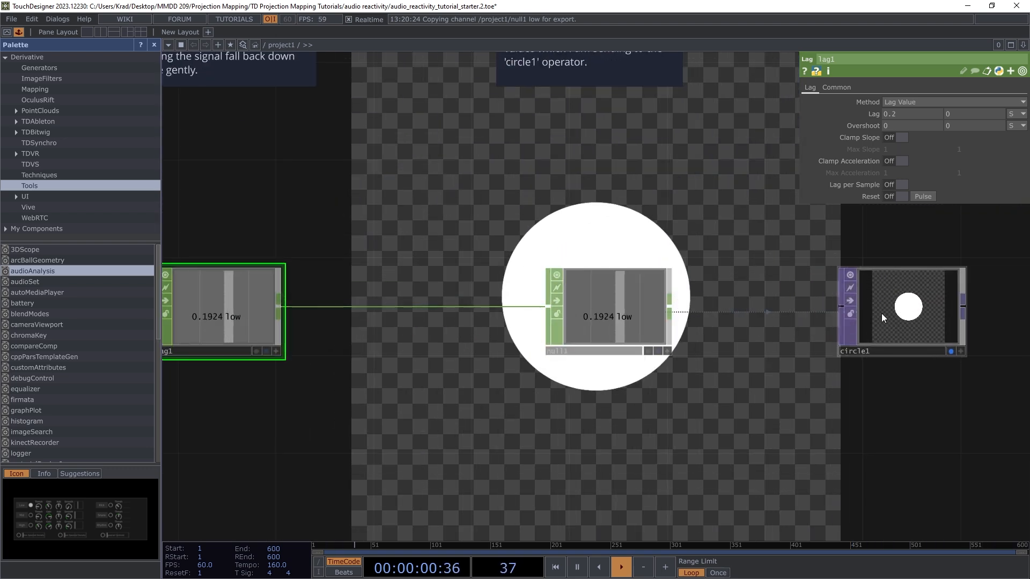
left_click(907, 305)
scroll(673, 416, "down", 2)
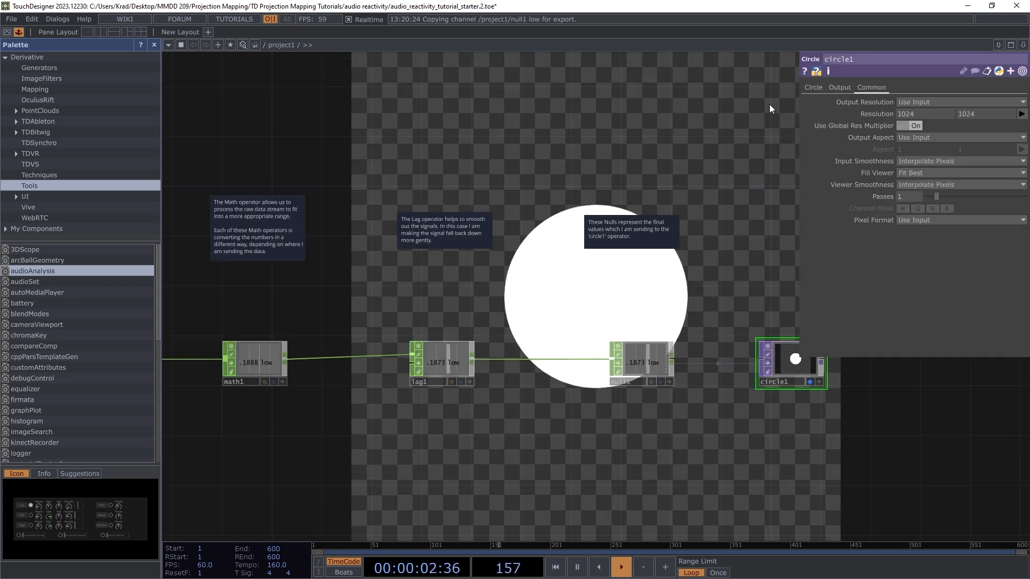
left_click(817, 86)
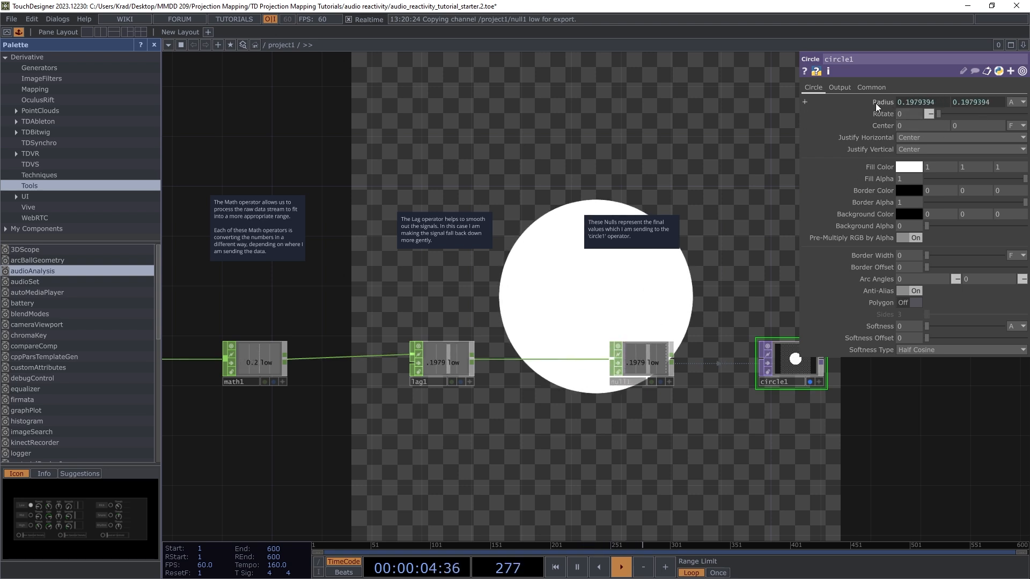
Step: Begin box-selecting the low-band processing chain
scroll(708, 359, "down", 4)
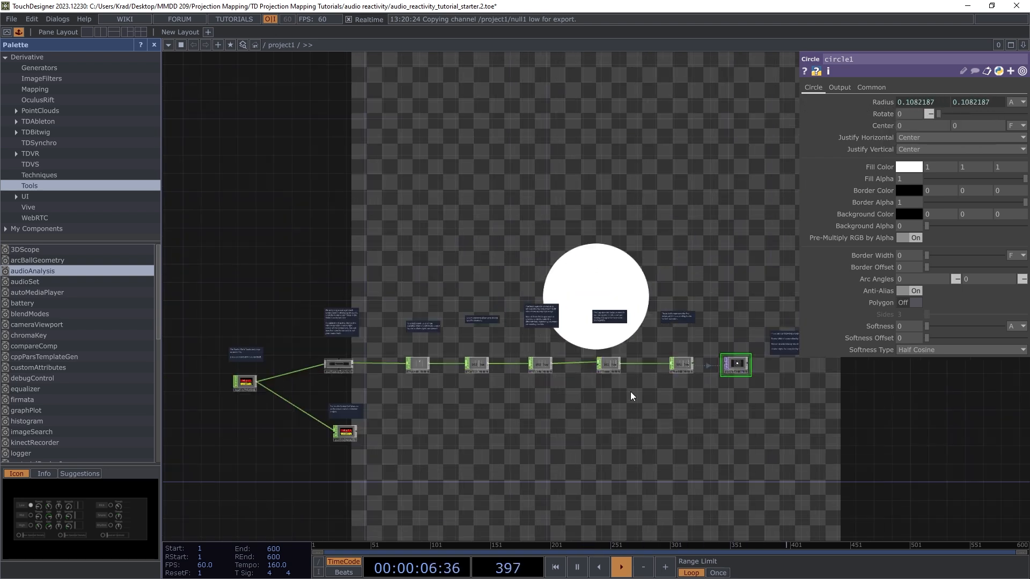
scroll(555, 423, "up", 3)
scroll(386, 341, "down", 2)
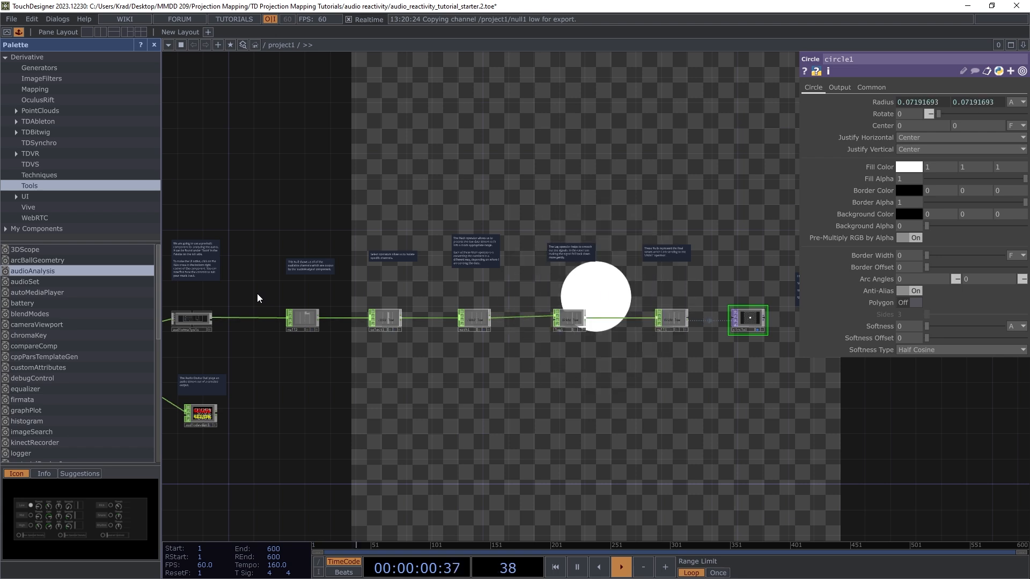
left_click_drag(260, 294, 397, 339)
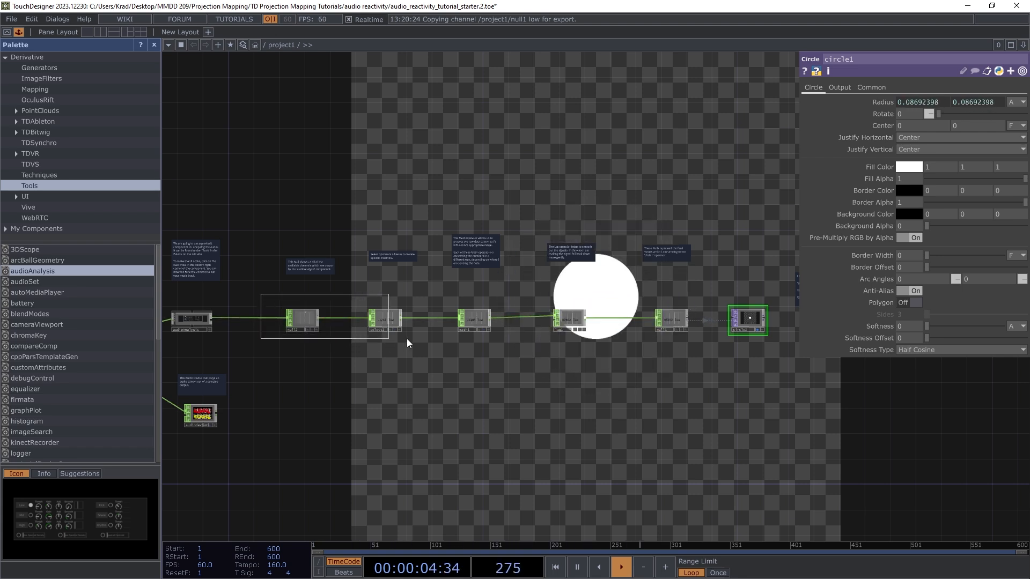
Step: Copy the five operators from null2 to null1 and paste a duplicate chain below
left_click_drag(594, 350, 684, 349)
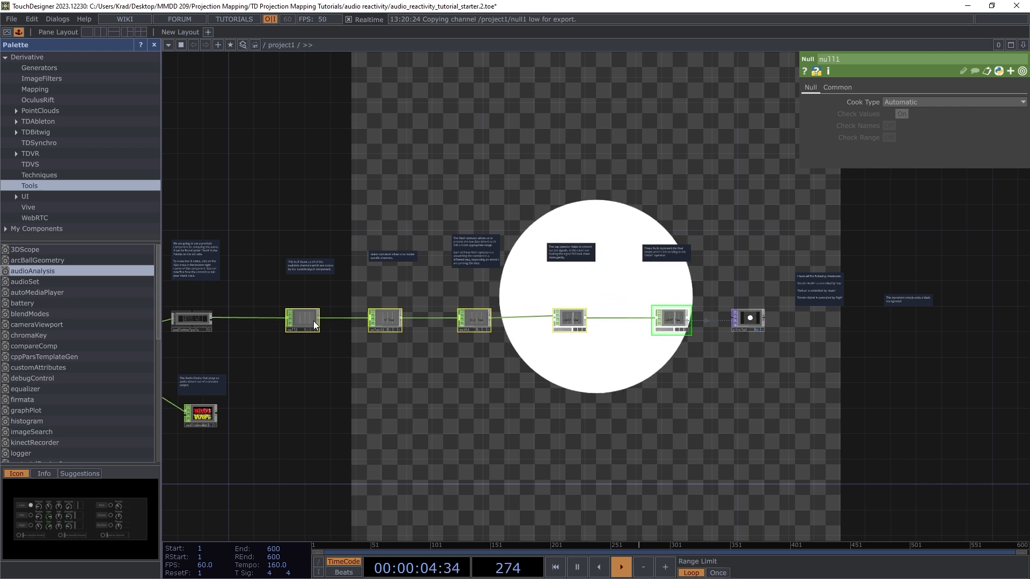
key("ctrl+c")
key("ctrl+v")
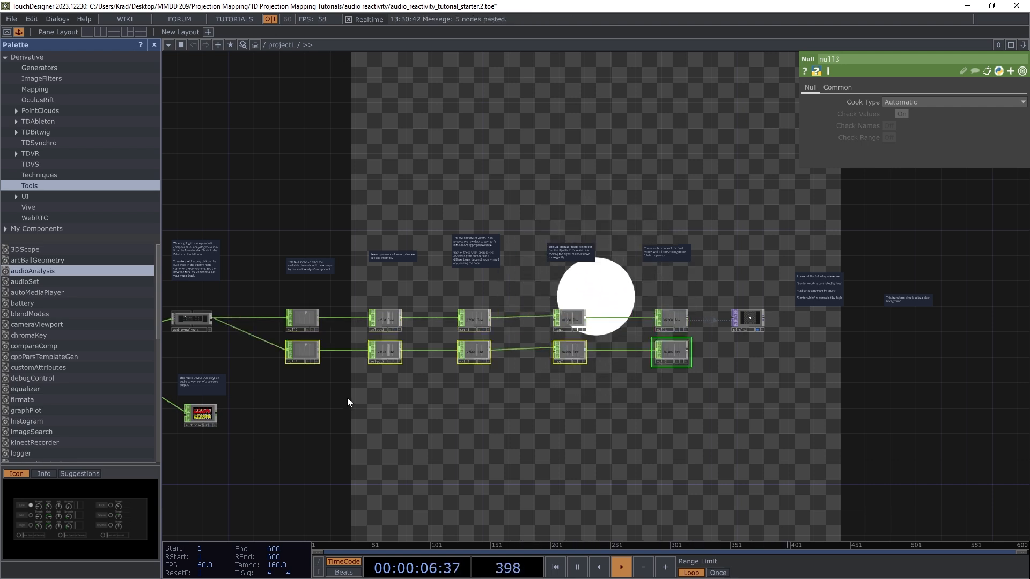
mouse_move(252, 339)
middle_mouse_down()
mouse_move(422, 390)
mouse_move(253, 322)
middle_mouse_up()
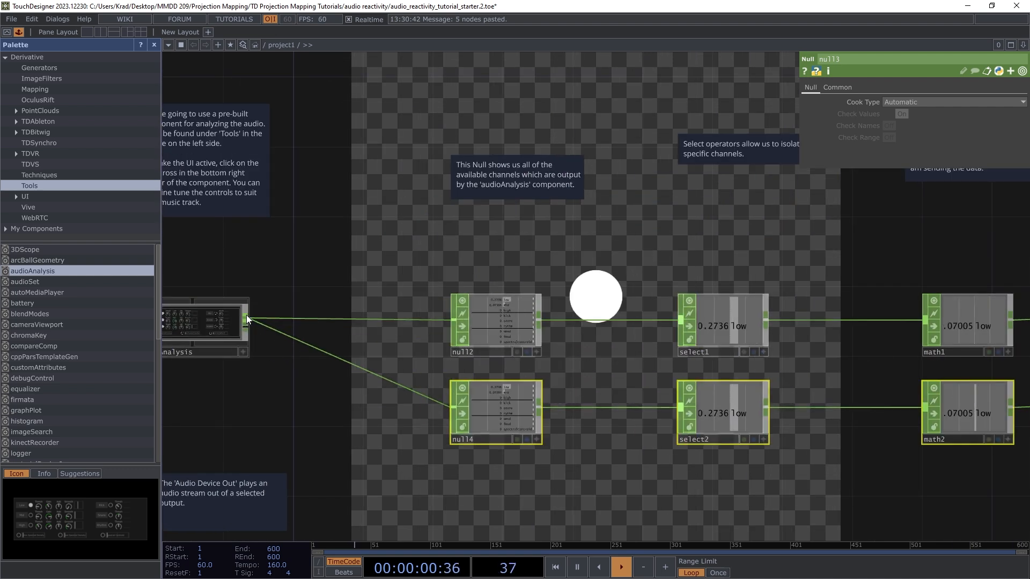
Step: Shift the lower operator row slightly down and select select2 to show its channel settings
left_click_drag(500, 413, 499, 431)
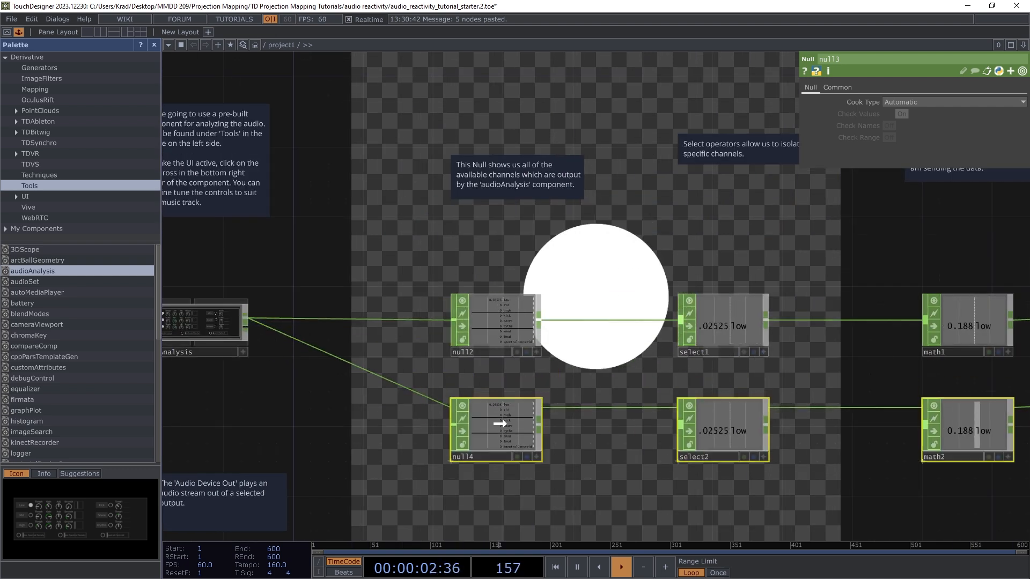
left_click(350, 430)
middle_click_drag(262, 330, 425, 387)
middle_click_drag(521, 361, 490, 327)
middle_click_drag(539, 387, 499, 359)
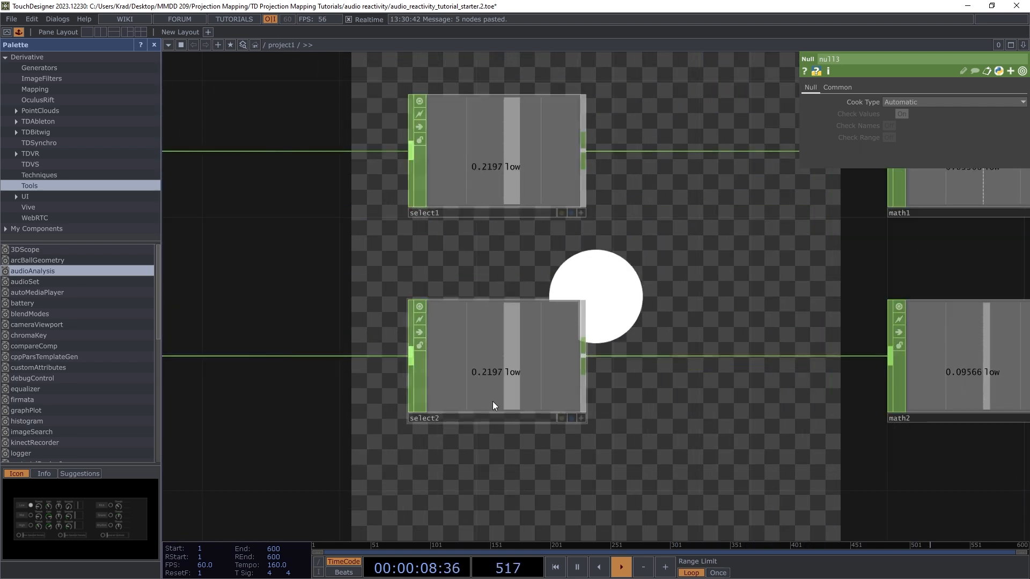
scroll(512, 381, "up", 3)
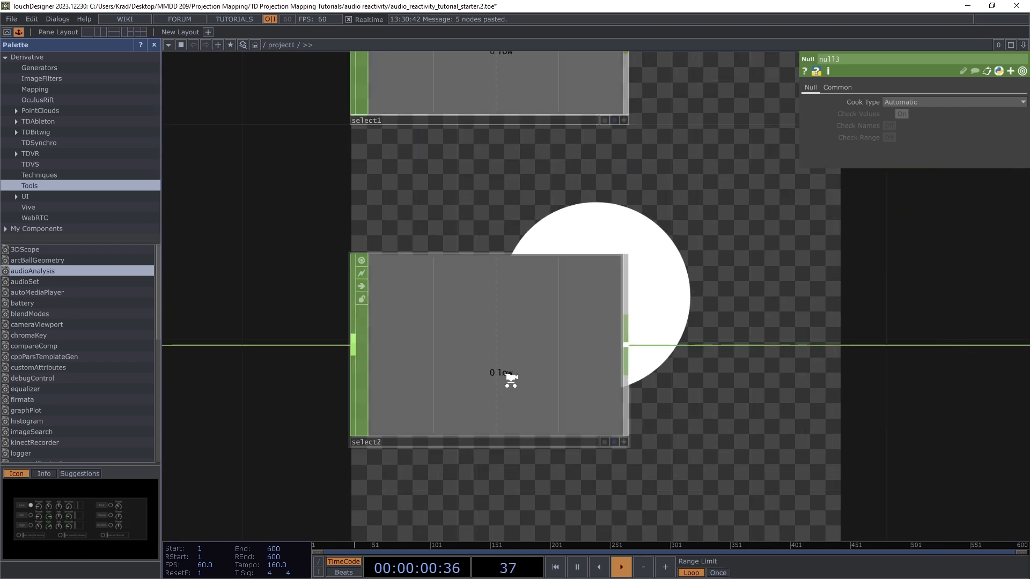
scroll(539, 384, "down", 3)
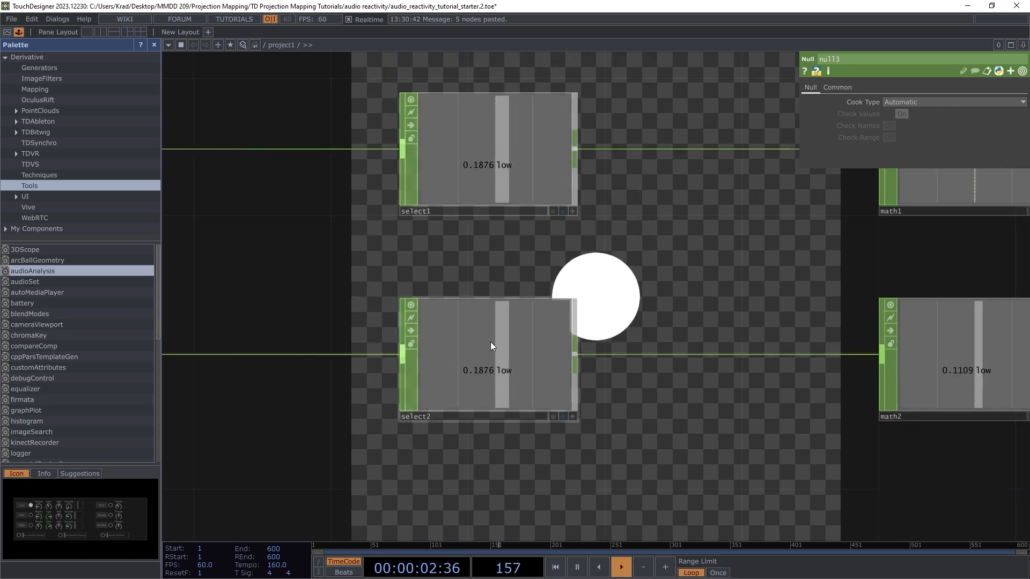
left_click(498, 344)
scroll(482, 346, "down", 2)
scroll(474, 343, "down", 2)
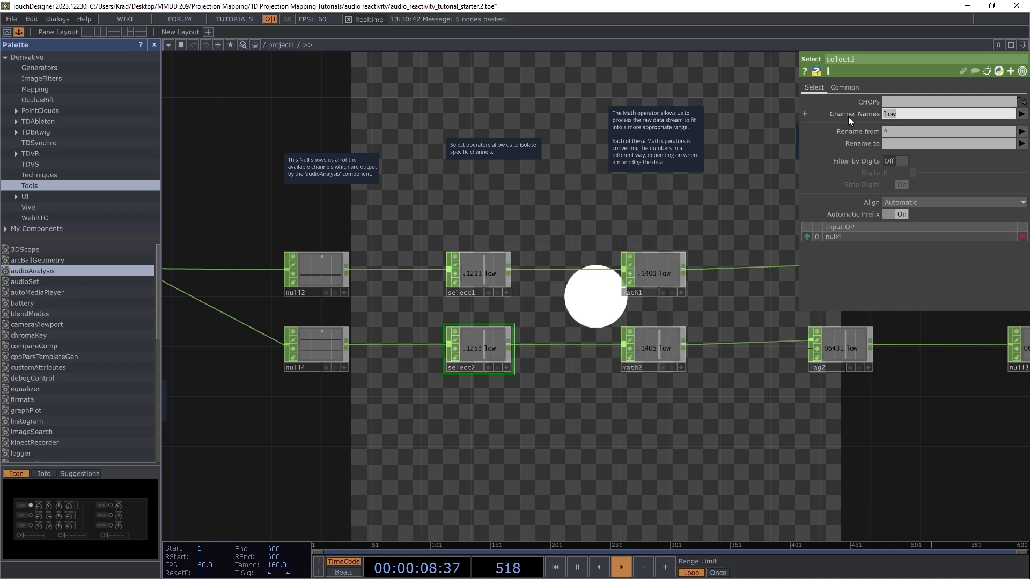
Step: Change select2's Channel Names from 'low' to 'mid' using the channel list
left_click(969, 117)
key("BackSpace")
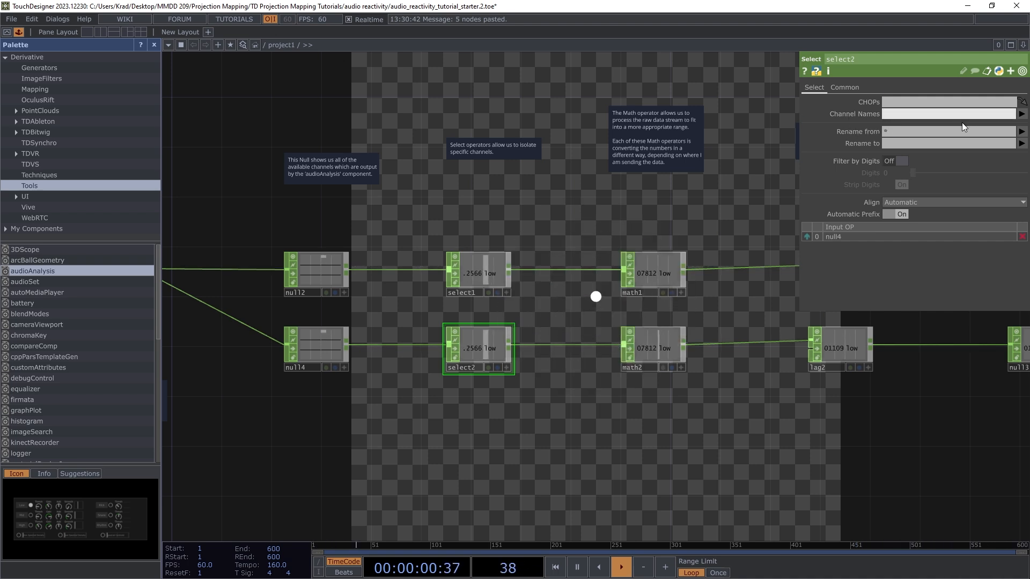
left_click(1021, 115)
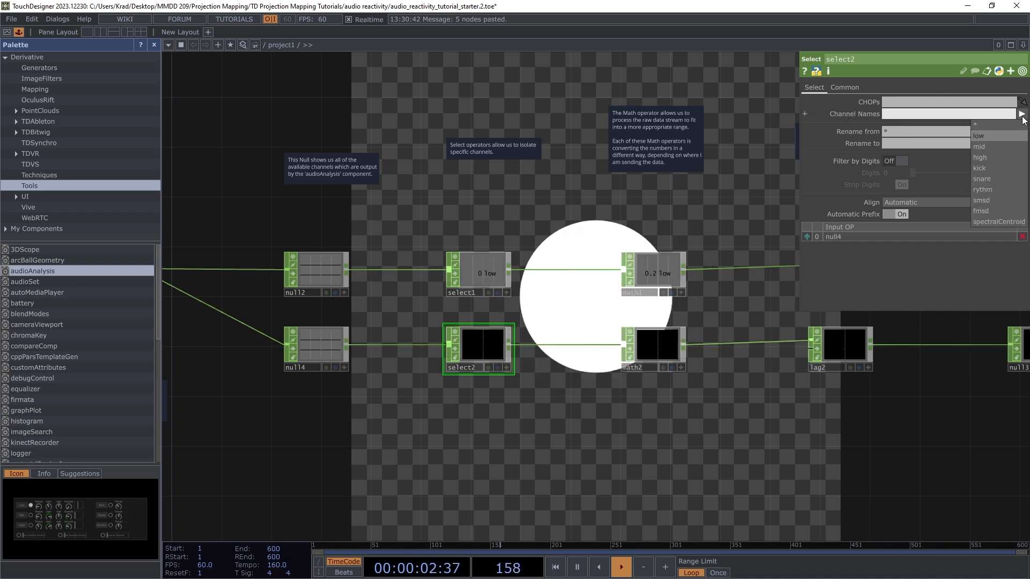
left_click(986, 149)
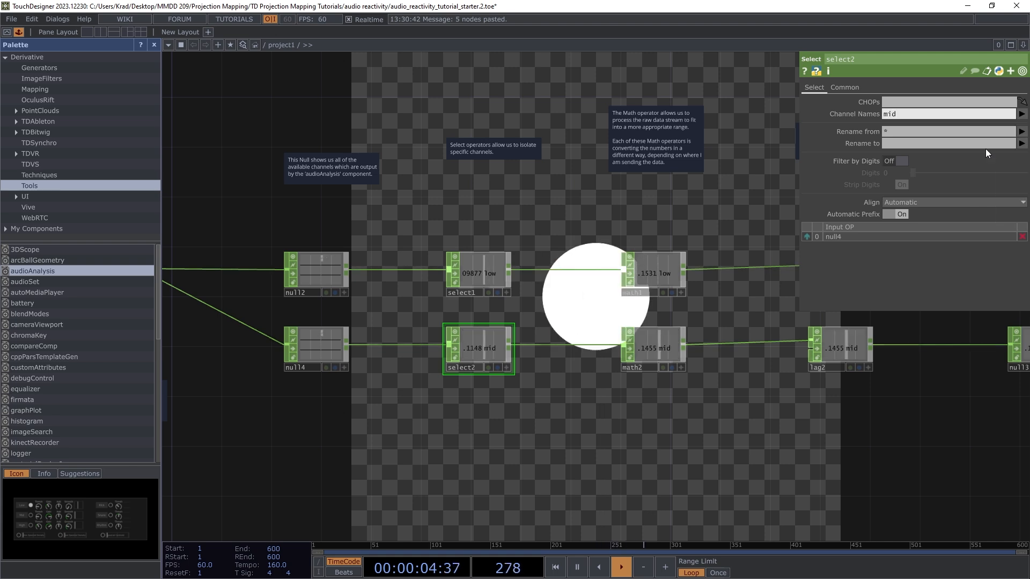
scroll(475, 360, "up", 5)
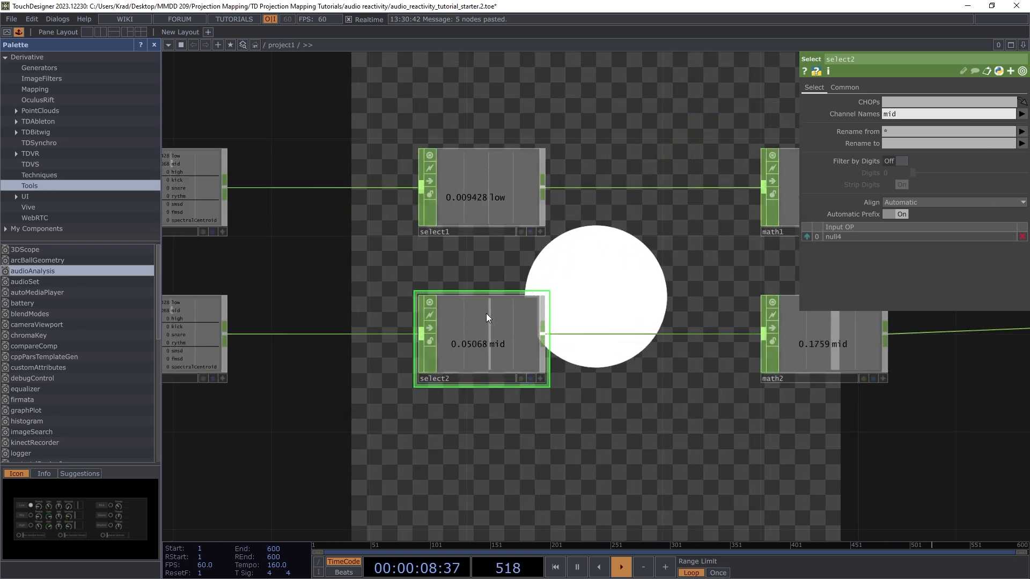
scroll(458, 352, "down", 10)
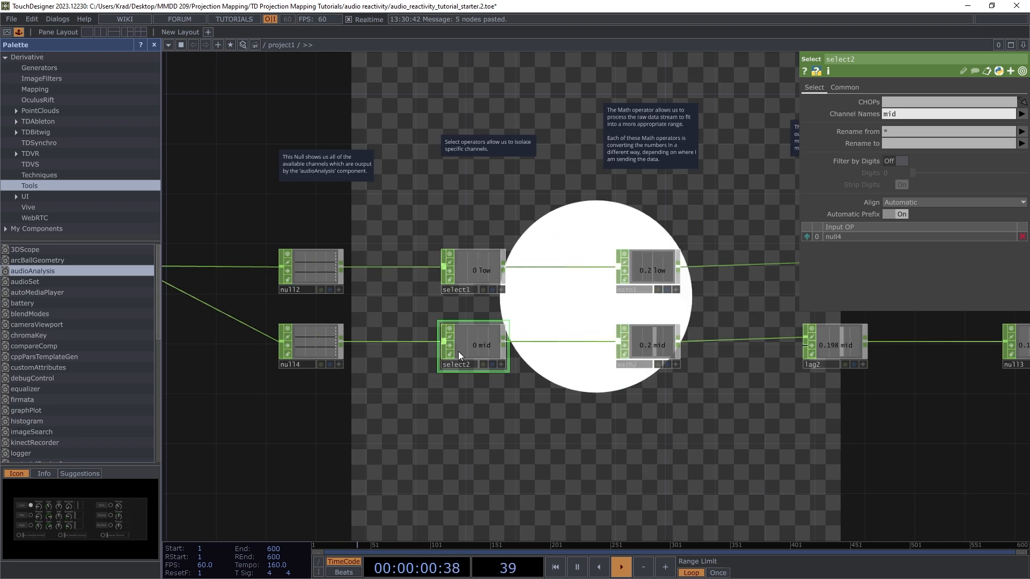
scroll(479, 358, "up", 5)
scroll(473, 346, "down", 5)
scroll(665, 343, "up", 7)
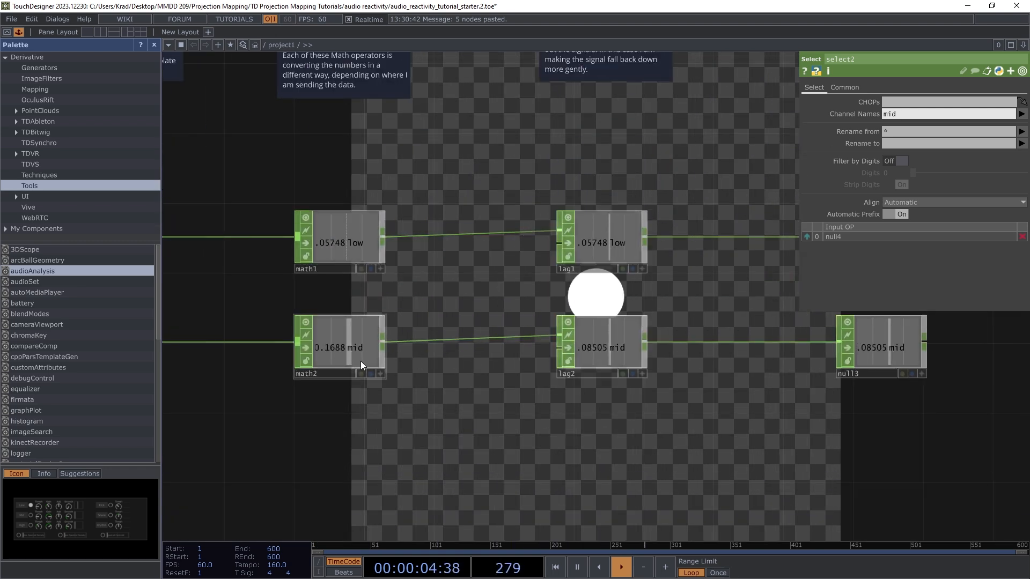
Step: Nudge lag2 slightly down and select null3 to show its settings
mouse_move(600, 341)
left_mouse_down()
mouse_move(601, 358)
mouse_move(591, 342)
left_mouse_up()
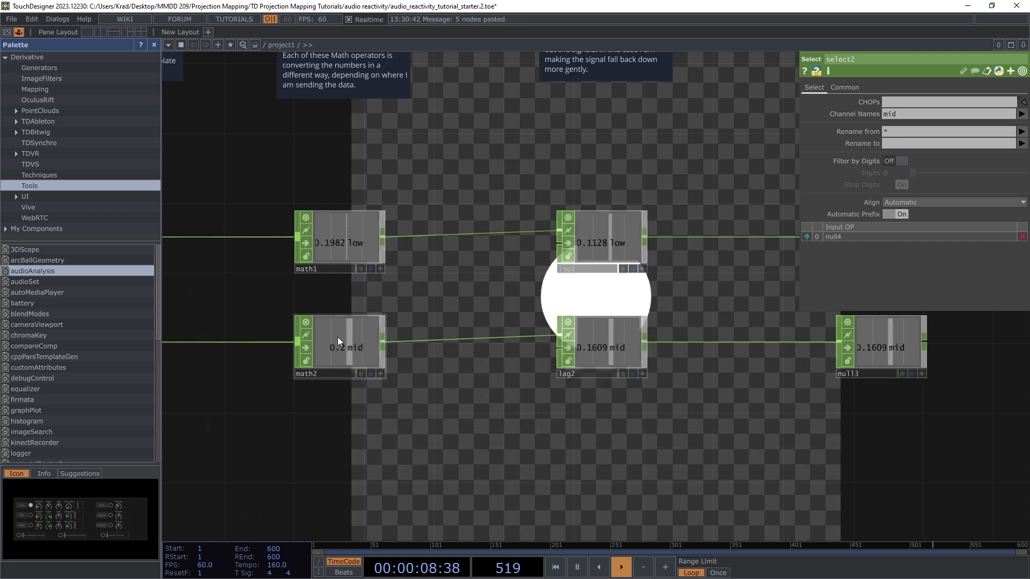
scroll(336, 343, "down", 3)
scroll(337, 352, "down", 2)
scroll(568, 351, "up", 6)
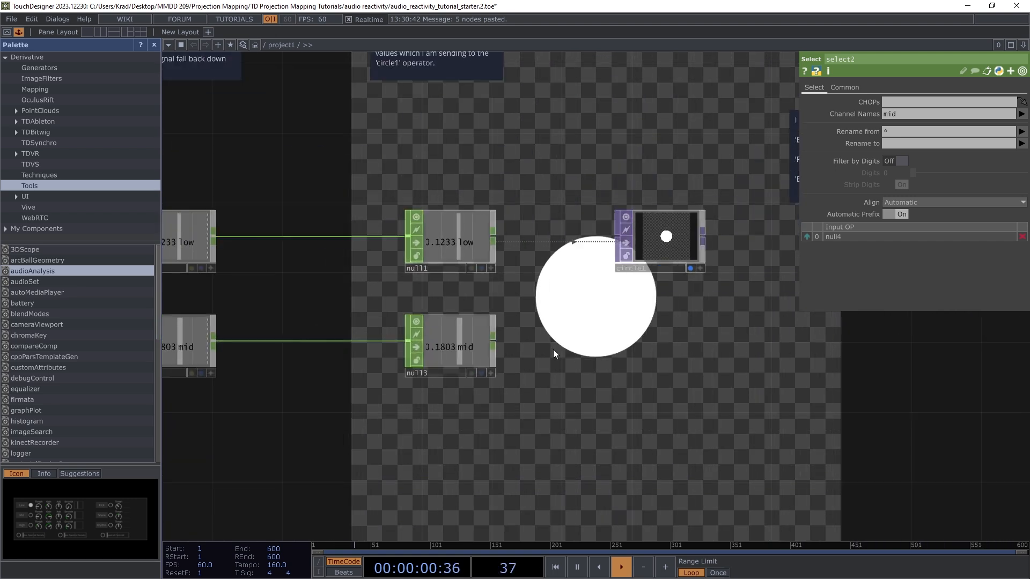
scroll(547, 327, "down", 3)
scroll(489, 338, "up", 3)
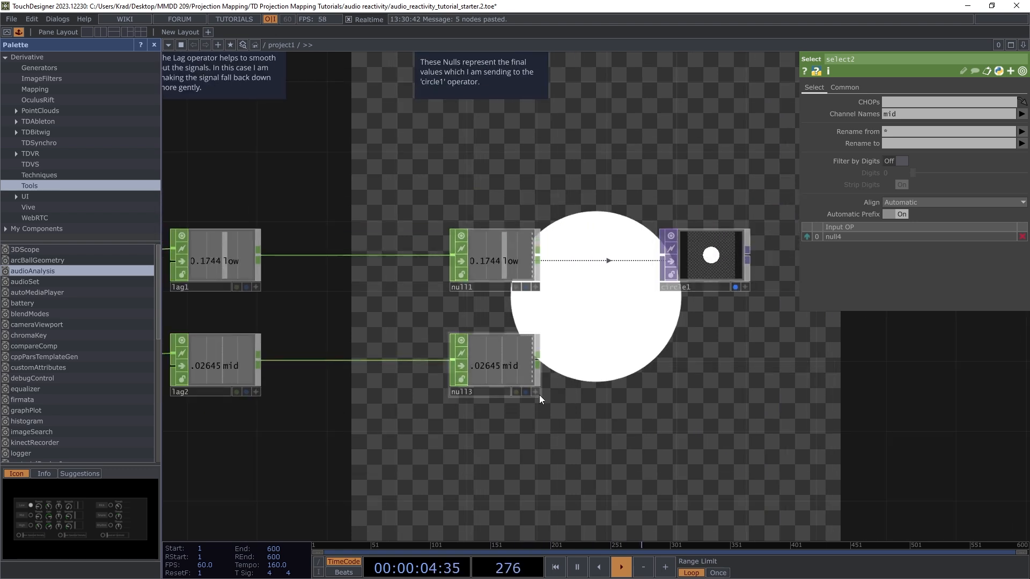
scroll(570, 328, "up", 4)
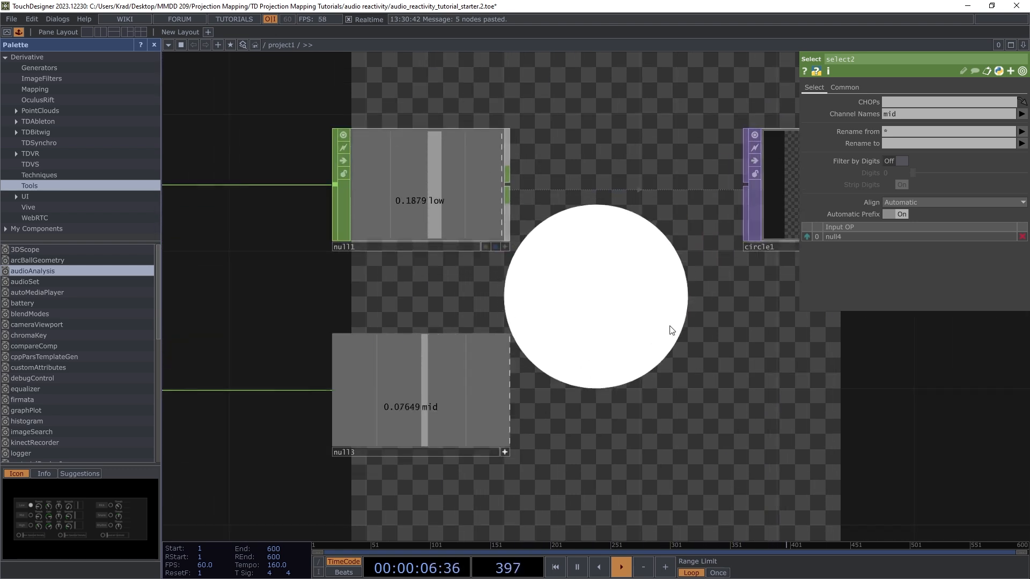
scroll(578, 332, "down", 2)
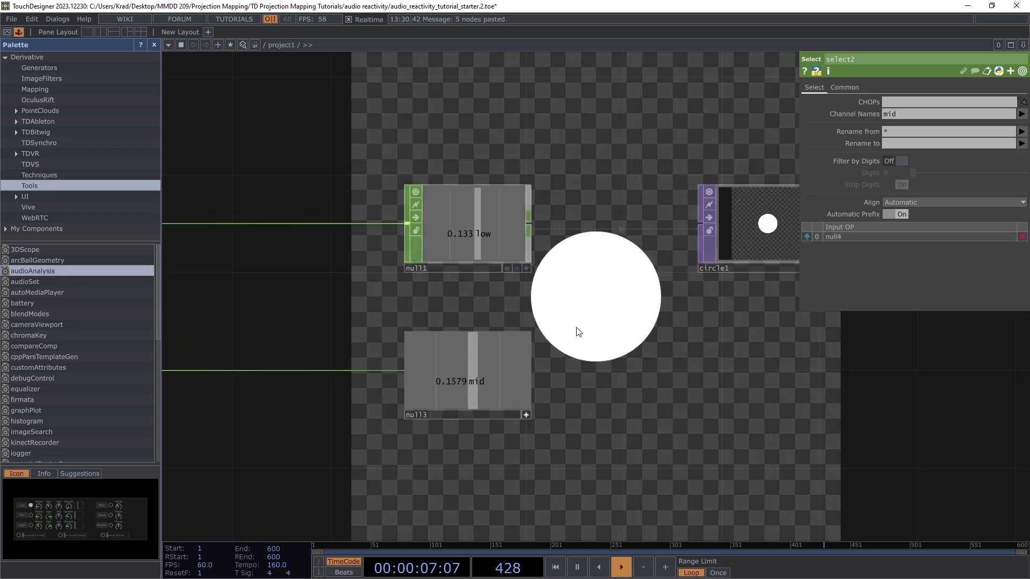
left_click(526, 414)
left_click(477, 369)
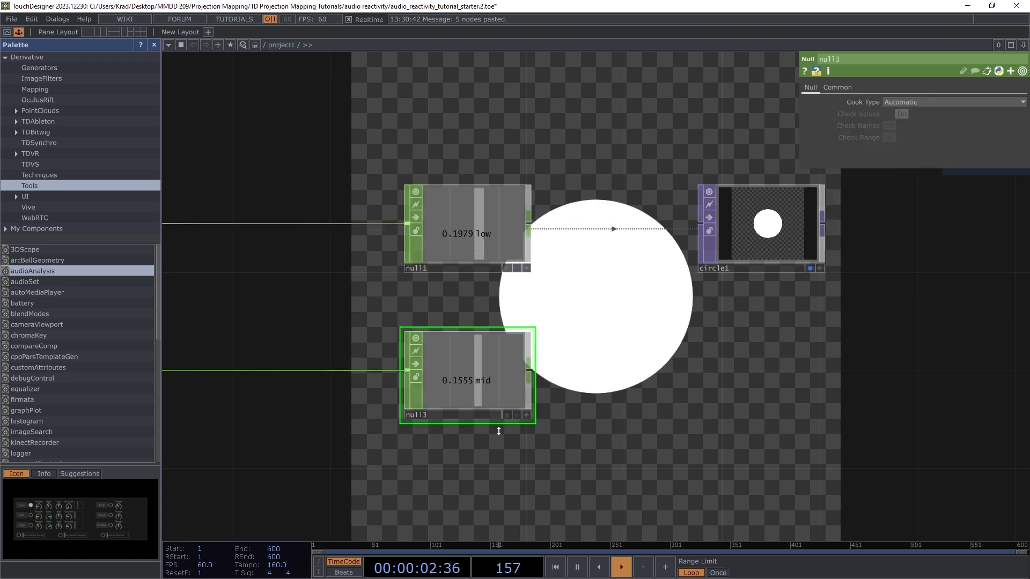
Step: Activate null3's viewer and link its mid channel to circle1's Fill Alpha as a CHOP reference
left_click(528, 415)
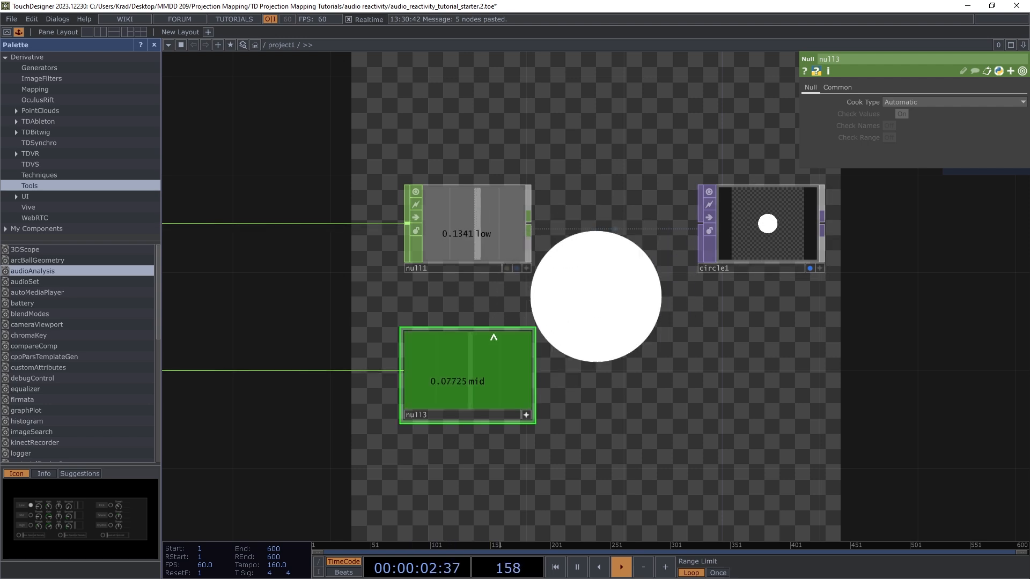
left_click_drag(468, 374, 764, 239)
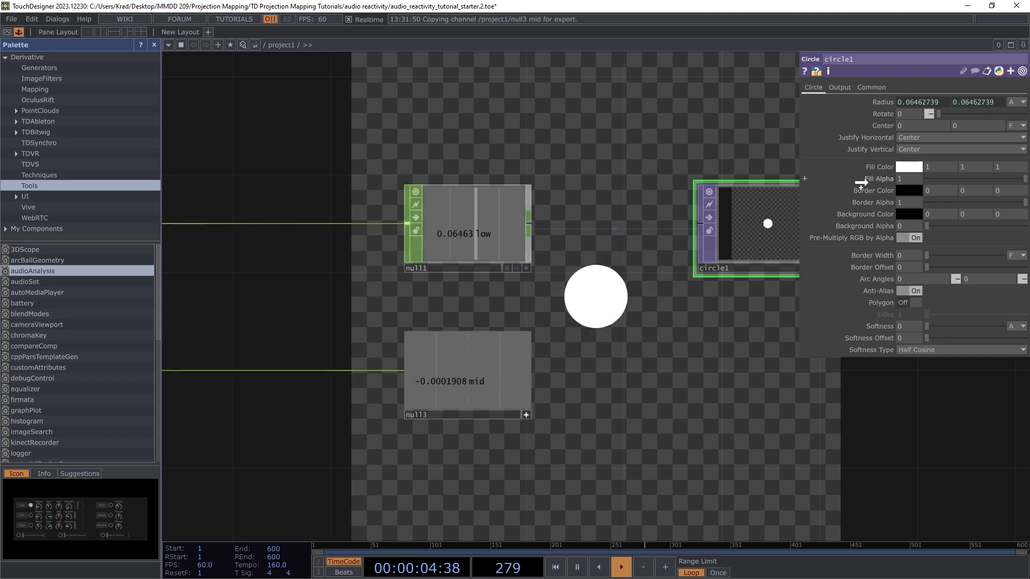
left_click_drag(881, 179, 883, 178)
left_click(883, 175)
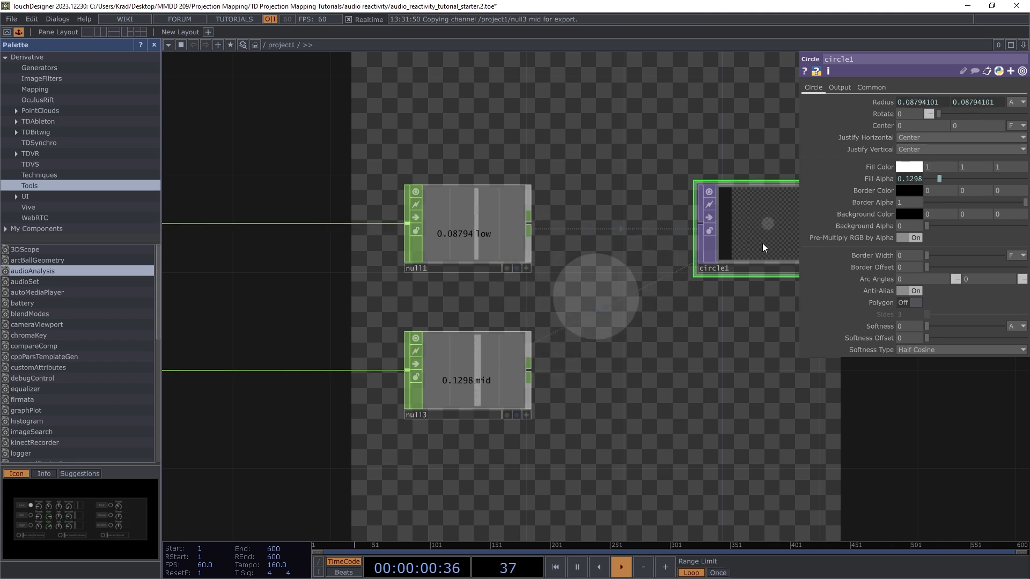
scroll(762, 243, "down", 4)
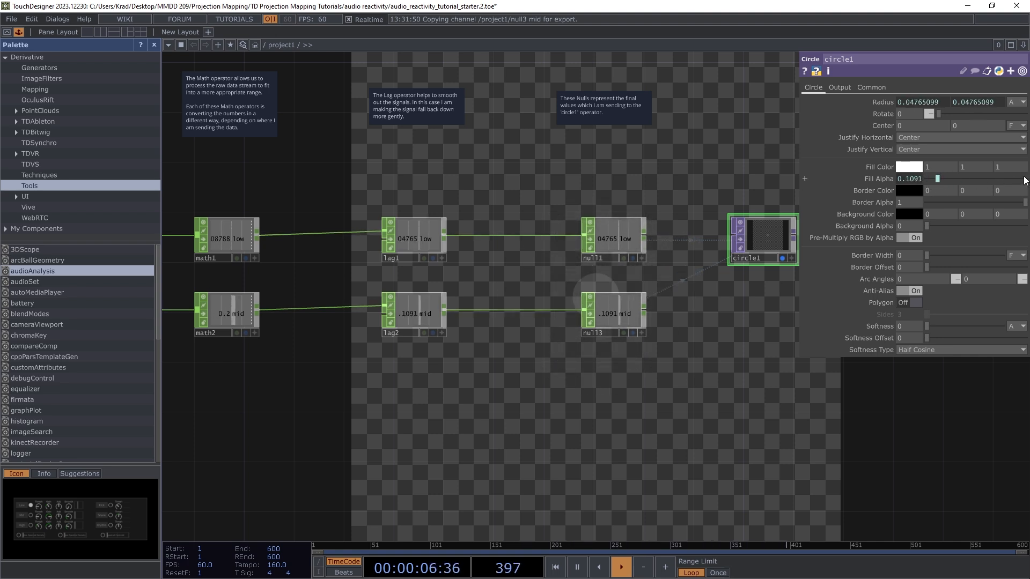
Step: Select math2 to bring up its range settings
scroll(735, 278, "down", 3)
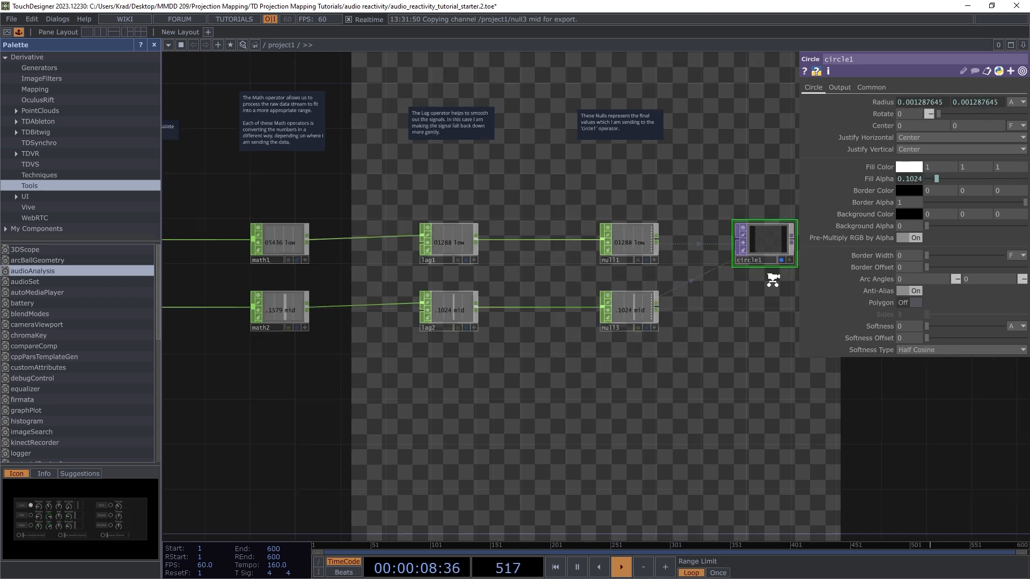
scroll(570, 318, "down", 2)
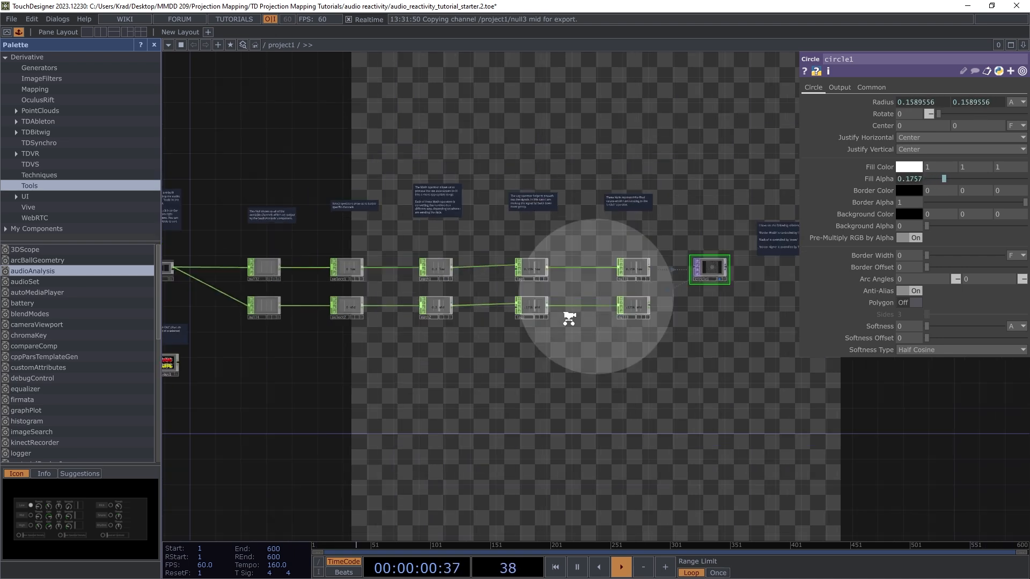
scroll(456, 334, "up", 5)
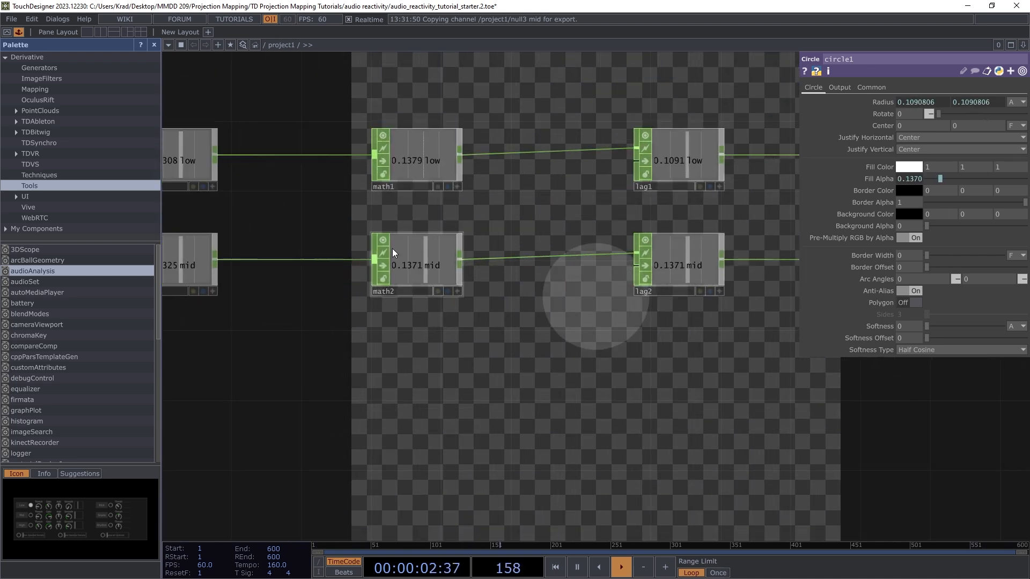
scroll(394, 252, "up", 2)
left_click(424, 274)
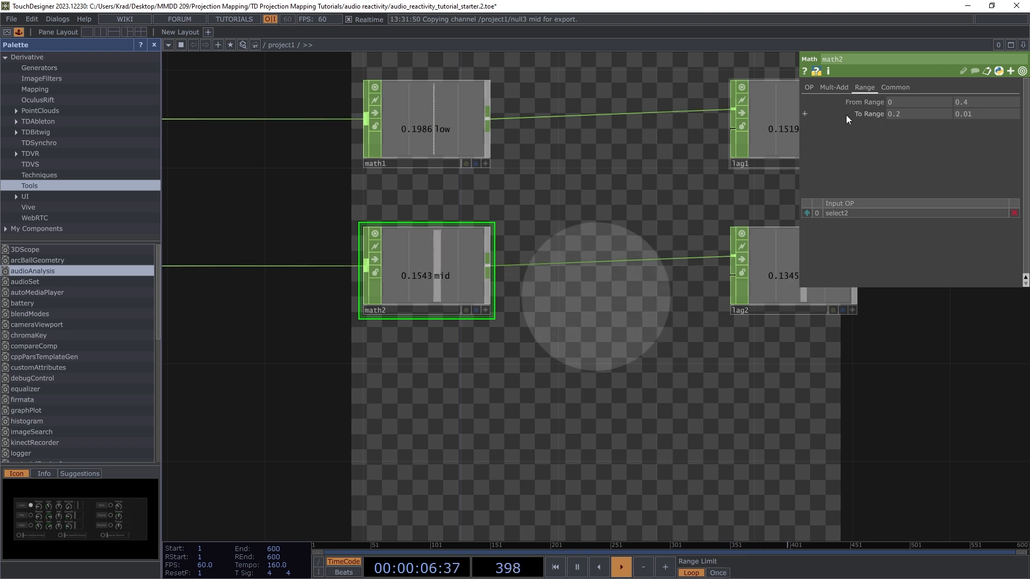
left_click_drag(406, 299, 461, 289)
scroll(485, 275, "up", 3)
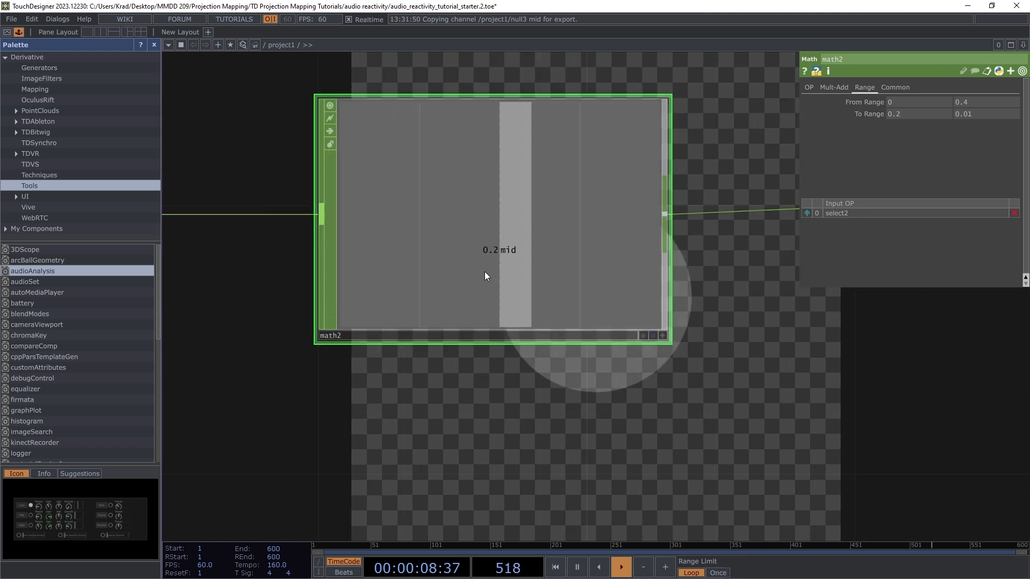
scroll(481, 262, "down", 3)
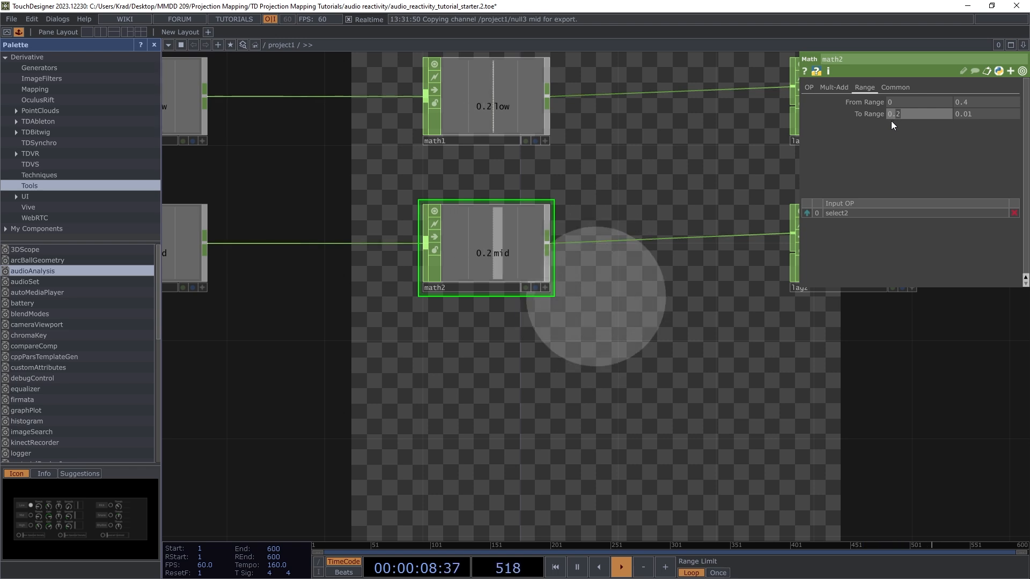
Step: Set math2's To Range to 0.25 and 1
type("1")
left_click(771, 176)
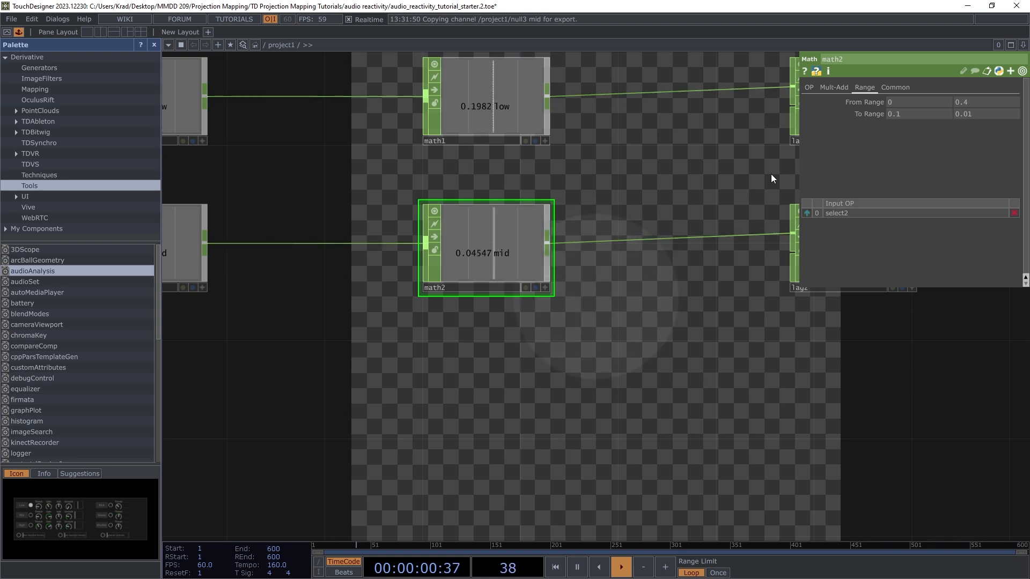
left_click(980, 114)
type("1")
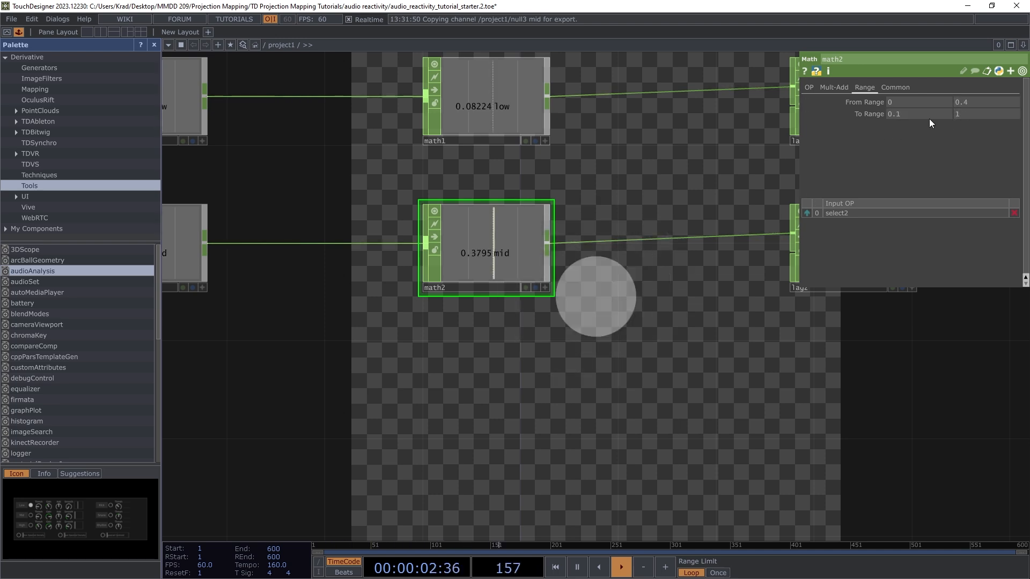
left_click(896, 118)
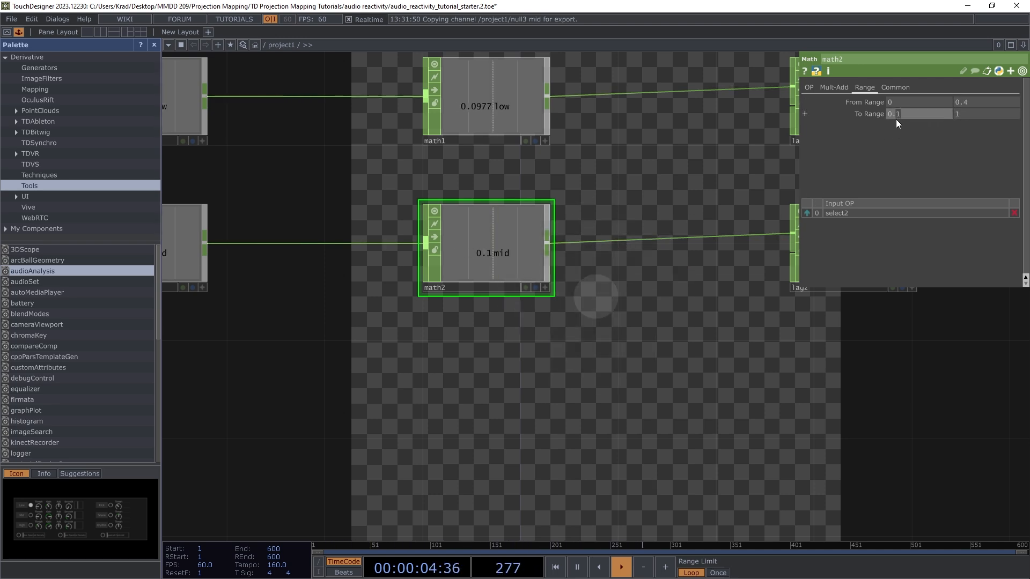
type("0.25")
key("Return")
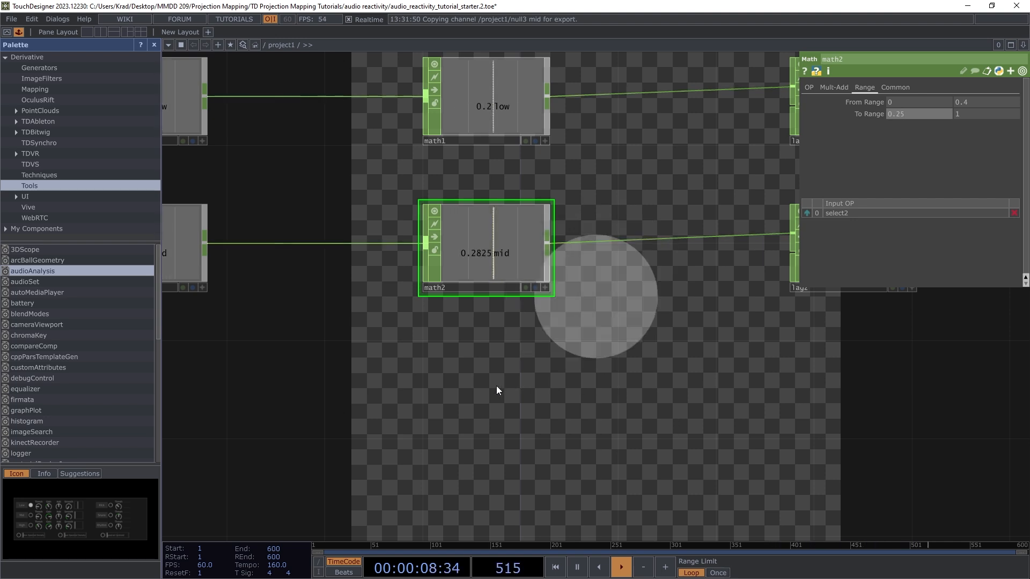
Step: Copy the mid-band node row and paste it as a third row slightly lower
scroll(463, 374, "down", 5)
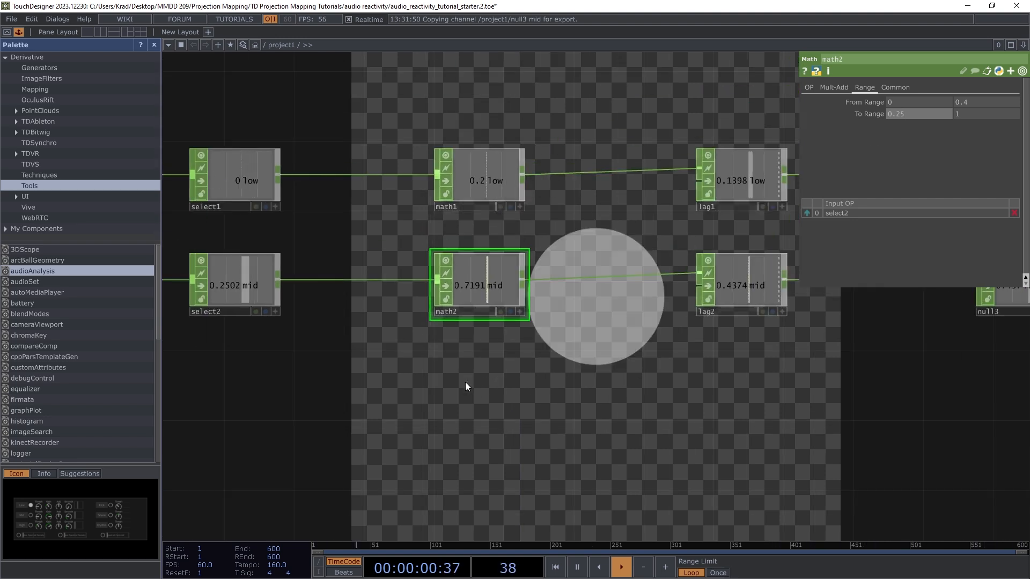
scroll(493, 404, "down", 2)
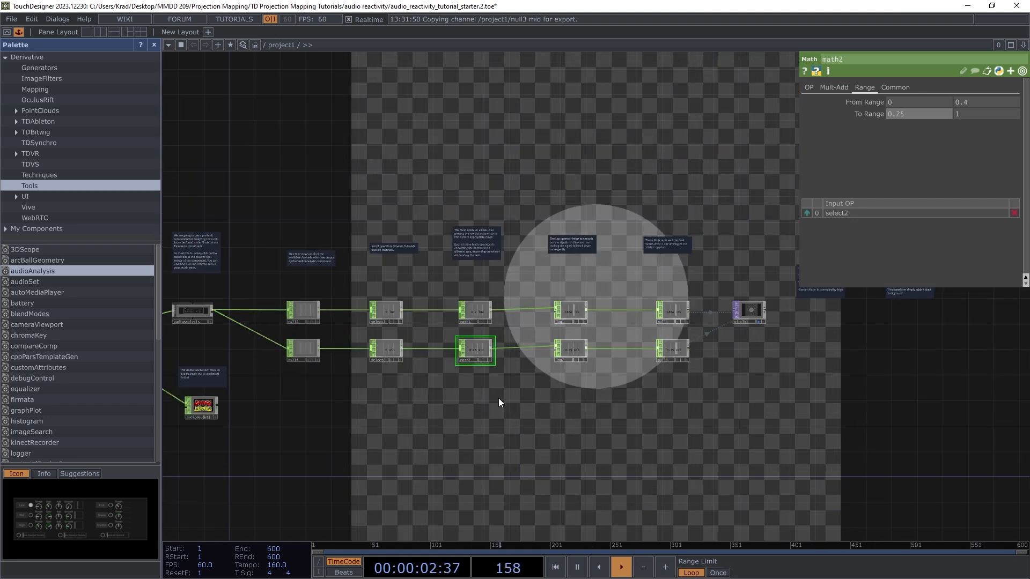
scroll(499, 406, "down", 3)
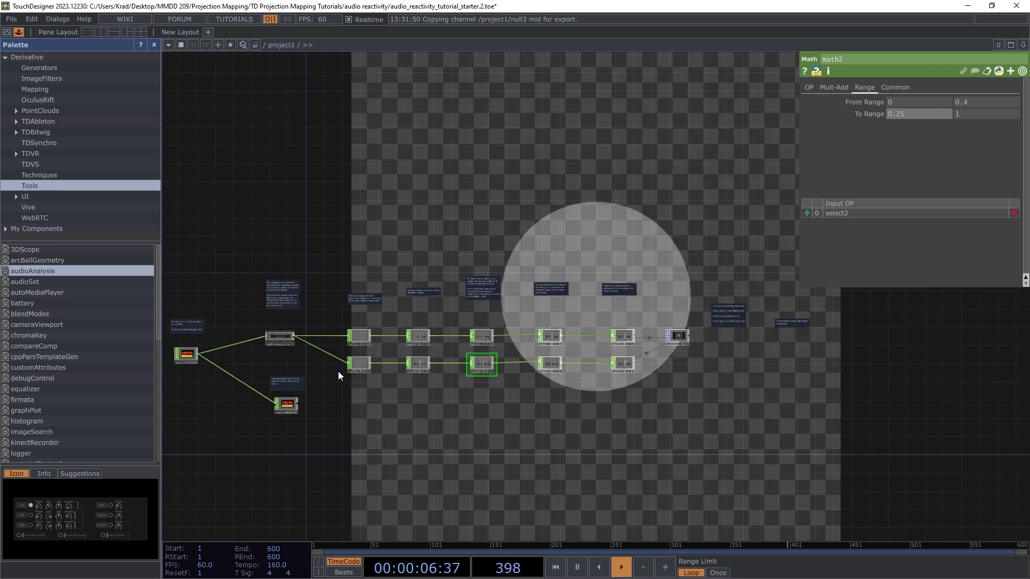
scroll(437, 396, "up", 3)
left_click_drag(266, 349, 336, 371)
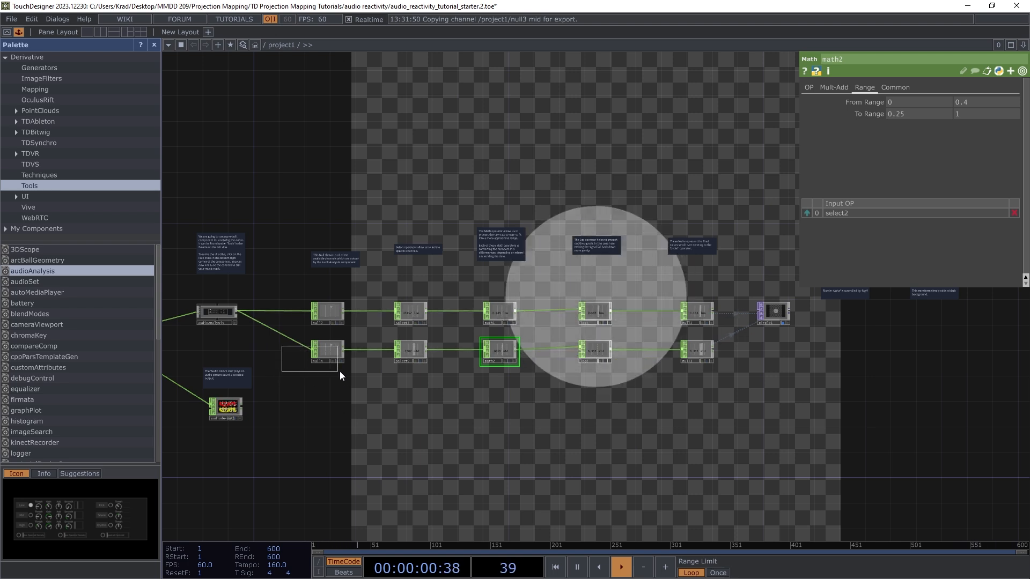
left_click_drag(661, 377, 732, 373)
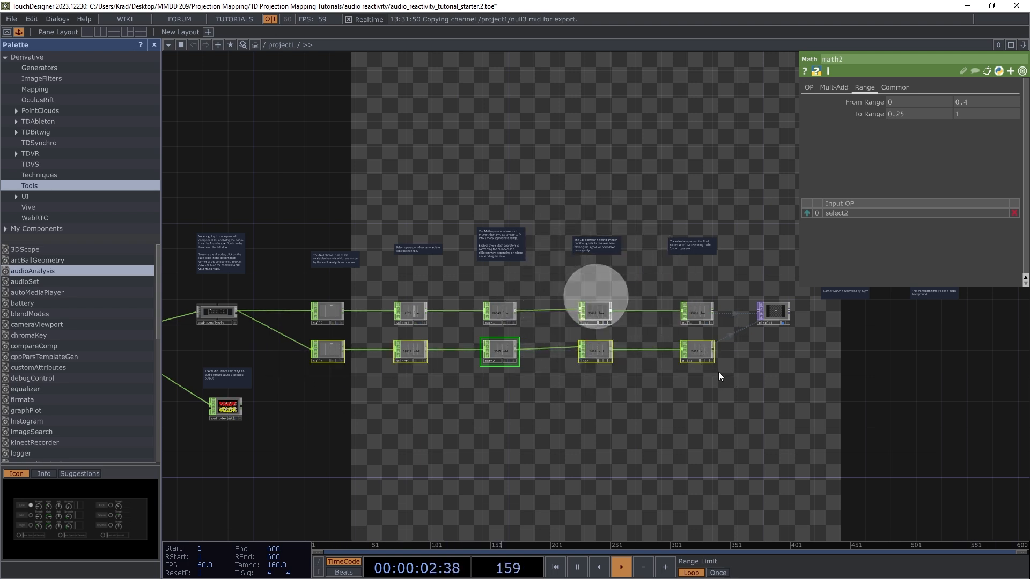
key("ctrl+c")
key("ctrl+v")
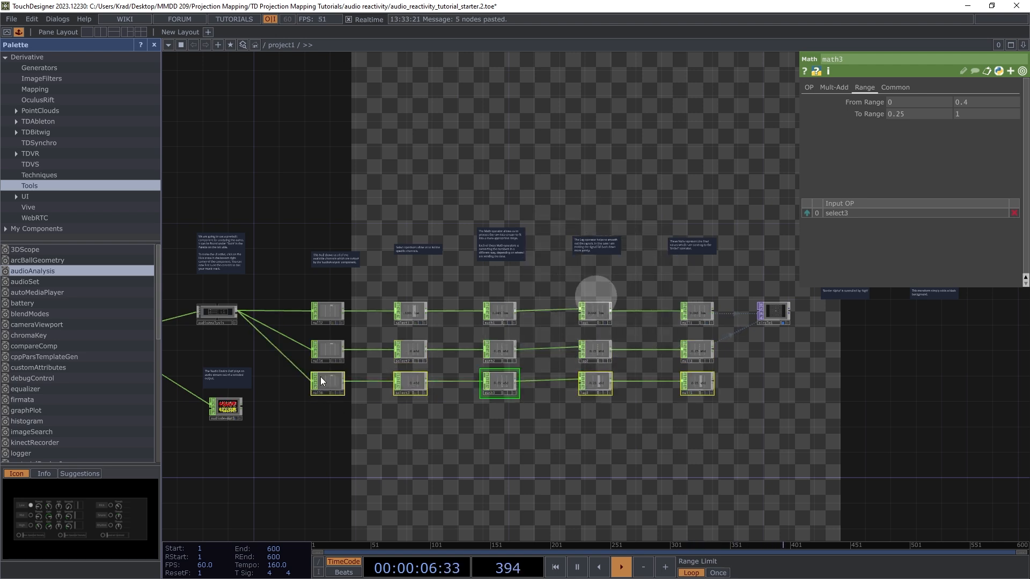
left_click_drag(318, 384, 328, 391)
left_click(352, 427)
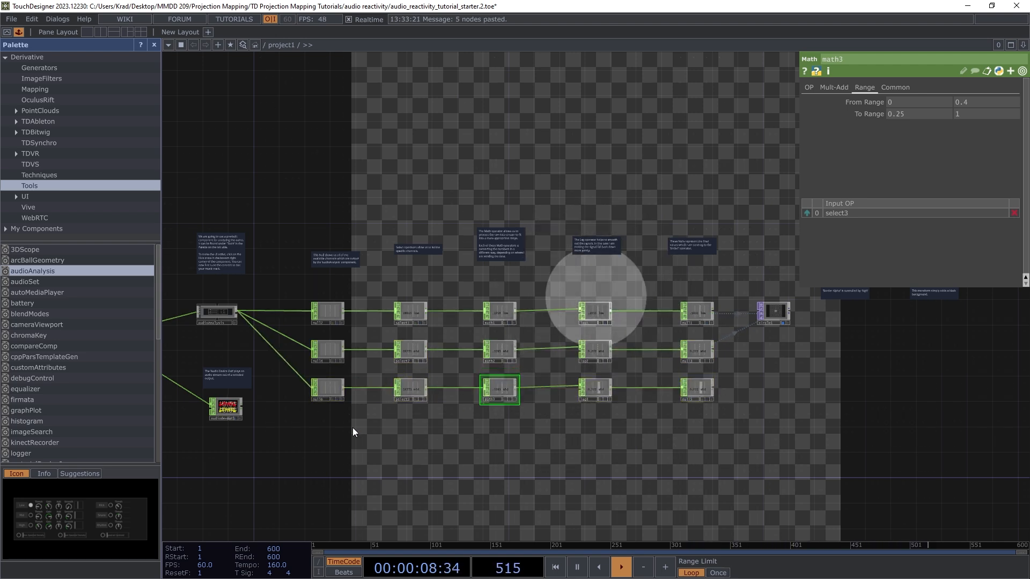
Step: Change select3's Channel Names from 'mid' to 'high'
scroll(403, 403, "up", 10)
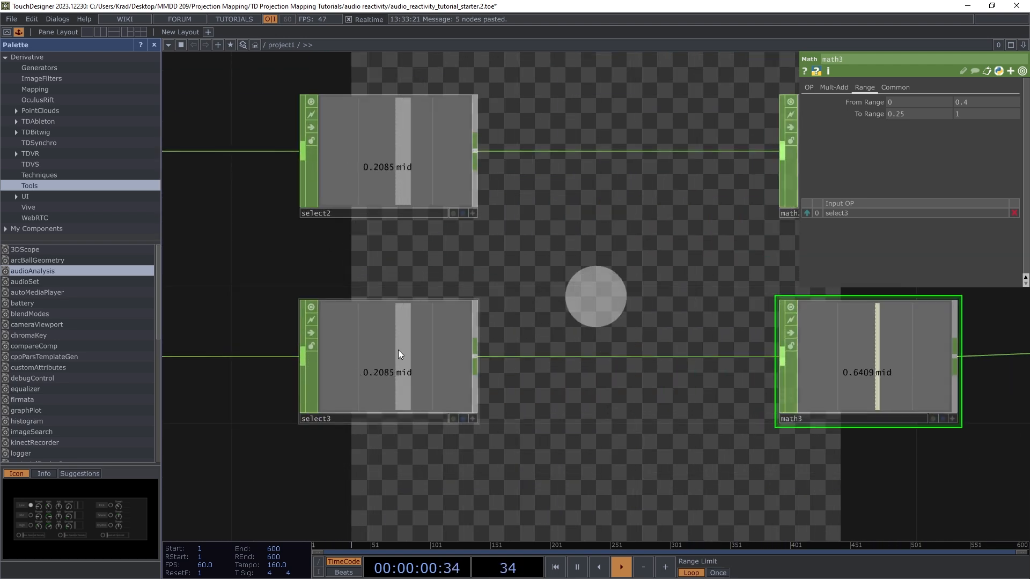
left_click(398, 346)
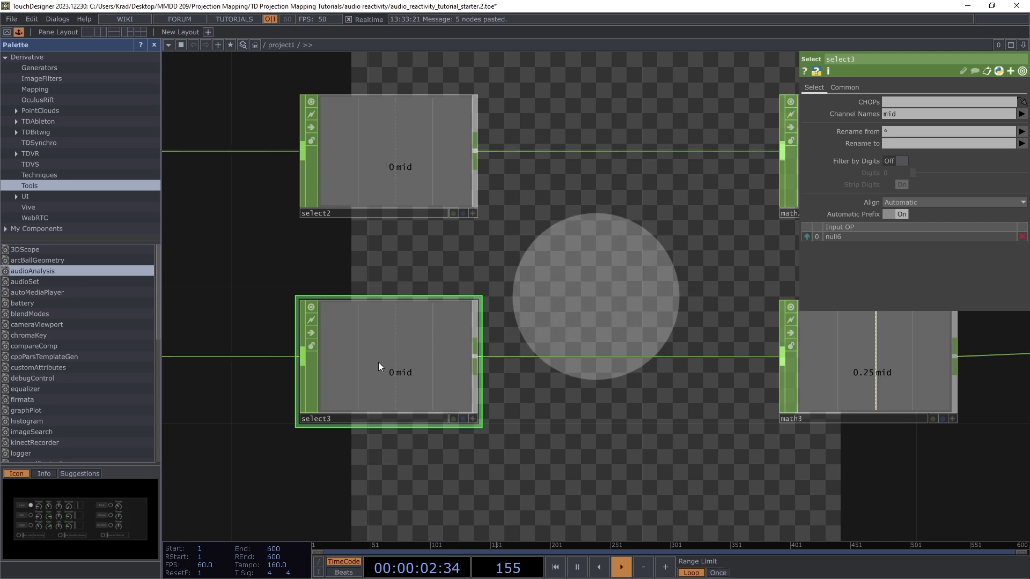
left_click(909, 114)
key("BackSpace")
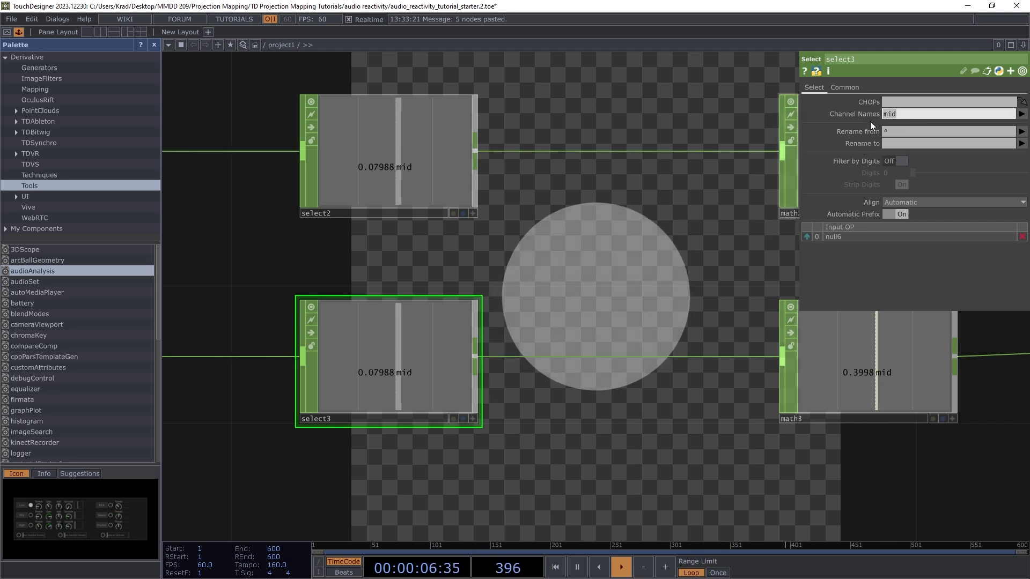
left_click(1022, 114)
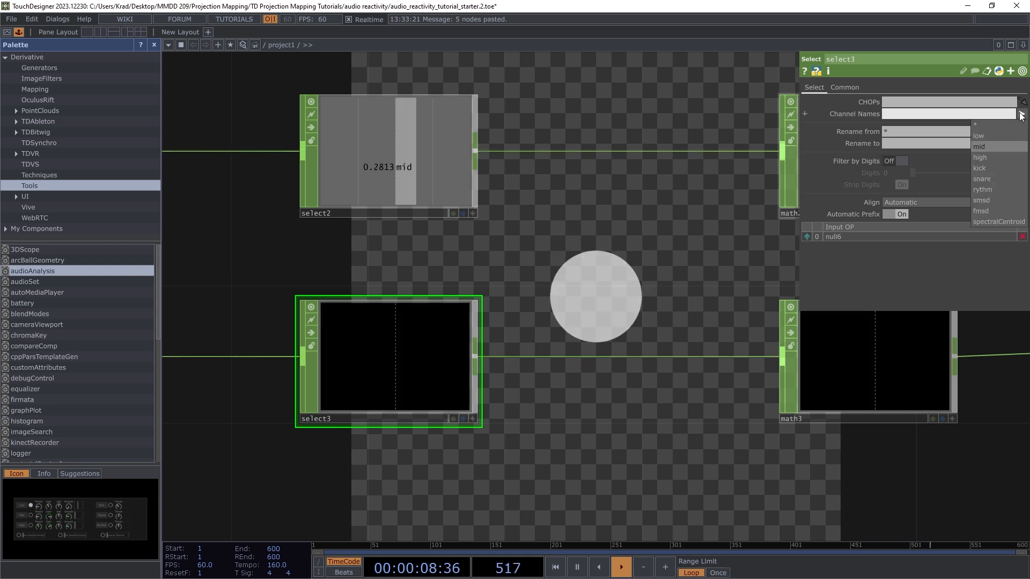
left_click(980, 158)
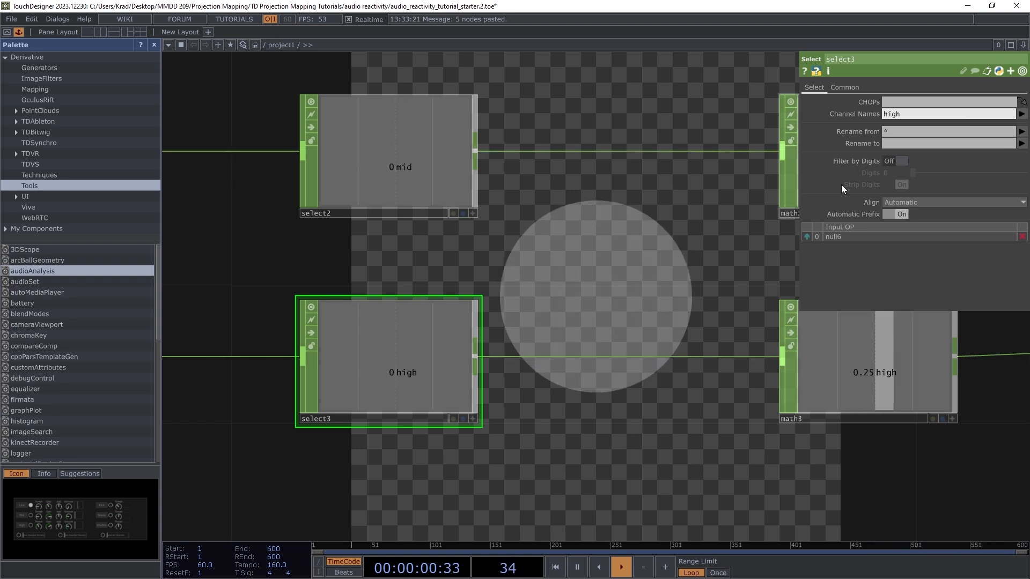
scroll(284, 315, "down", 6)
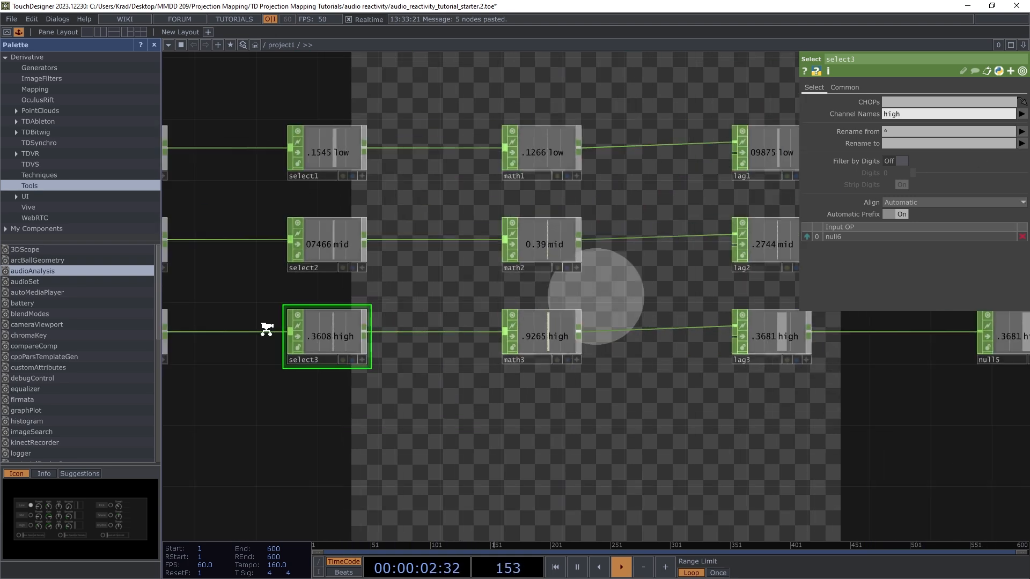
Step: Select circle1 and move it lower in the network
scroll(375, 333, "down", 3)
scroll(451, 338, "down", 2)
scroll(692, 311, "up", 5)
scroll(682, 302, "up", 3)
scroll(616, 279, "down", 3)
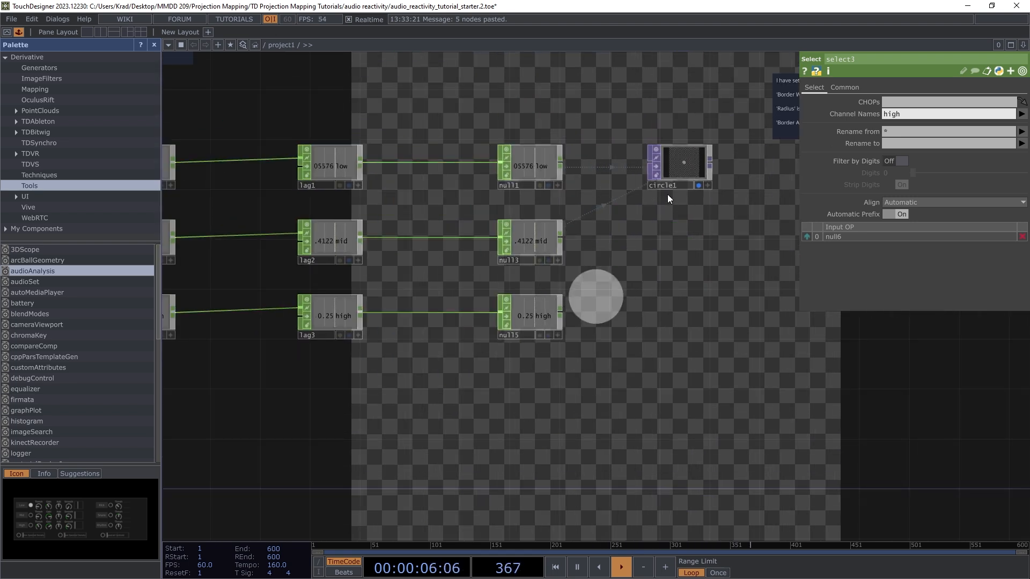
left_click(683, 165)
left_click_drag(682, 166, 682, 224)
Step: Link null5's high channel to circle1's Border Width and open the Border Color picker
scroll(606, 290, "up", 2)
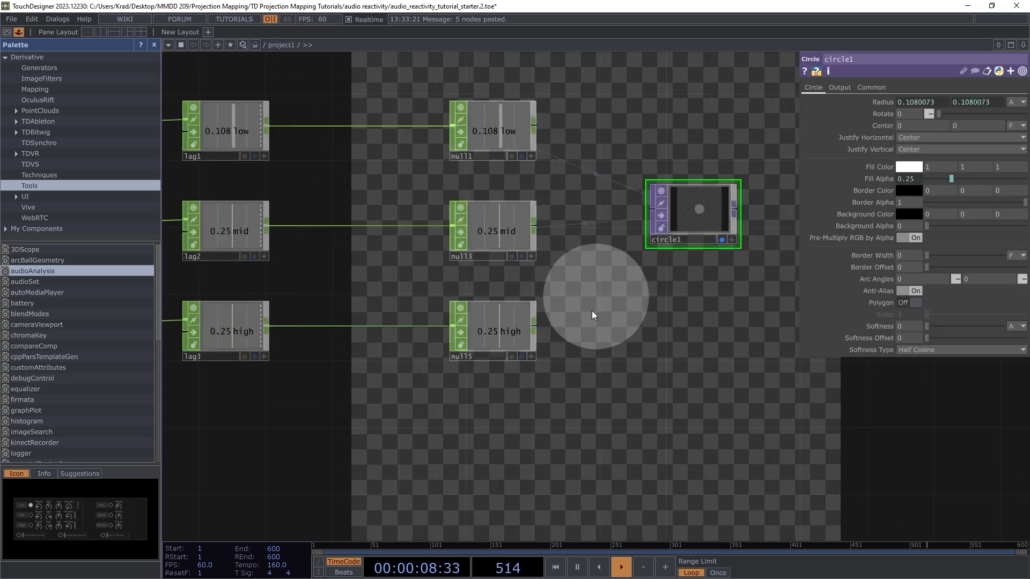
scroll(563, 313, "down", 1)
scroll(534, 314, "up", 3)
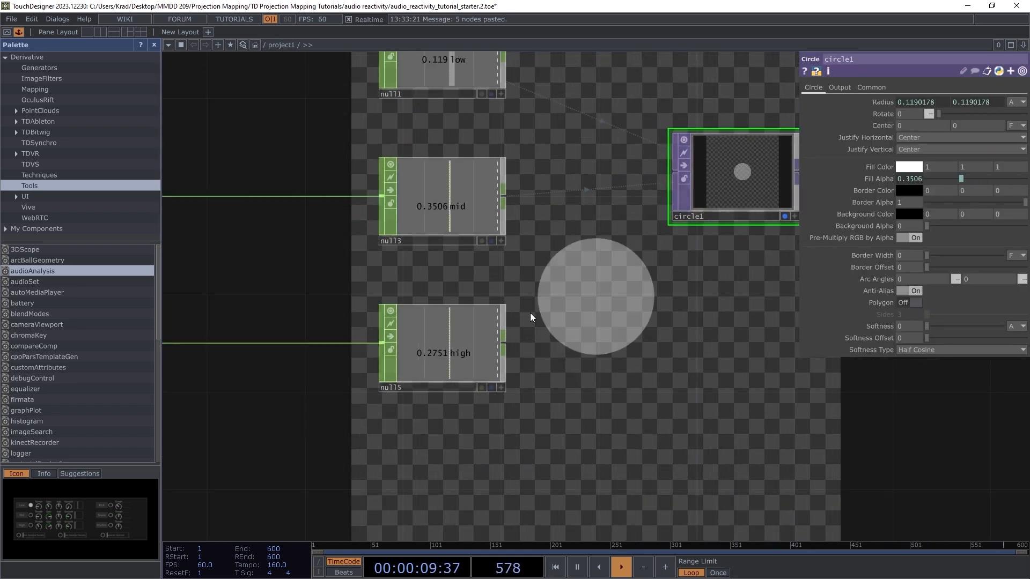
left_click(499, 388)
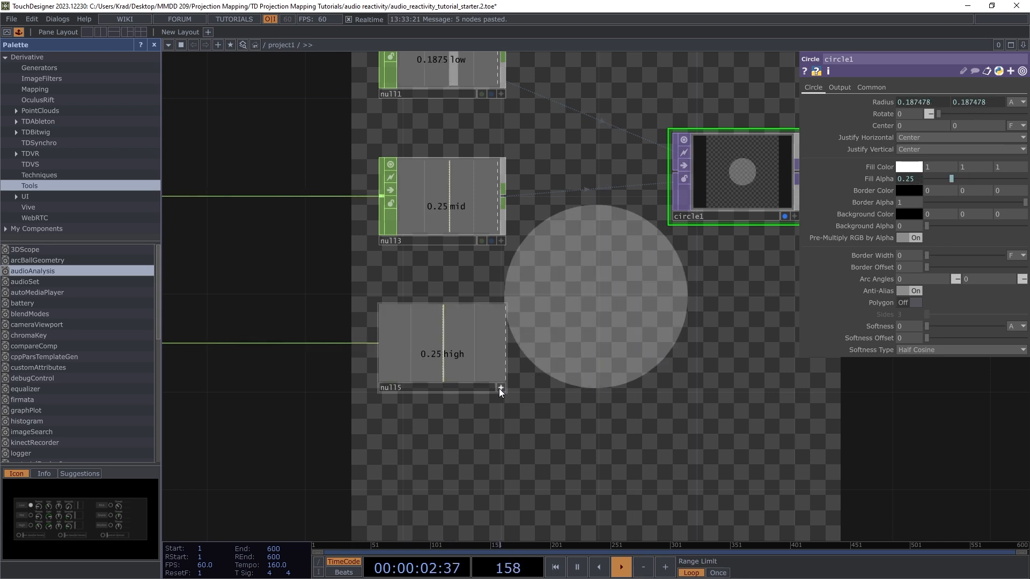
left_click_drag(444, 347, 883, 255)
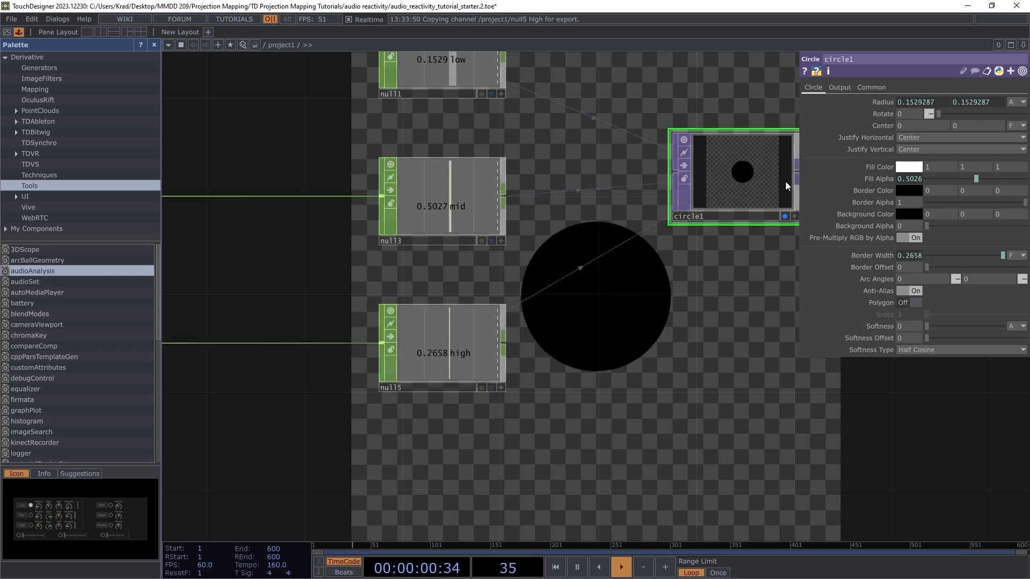
left_click(903, 191)
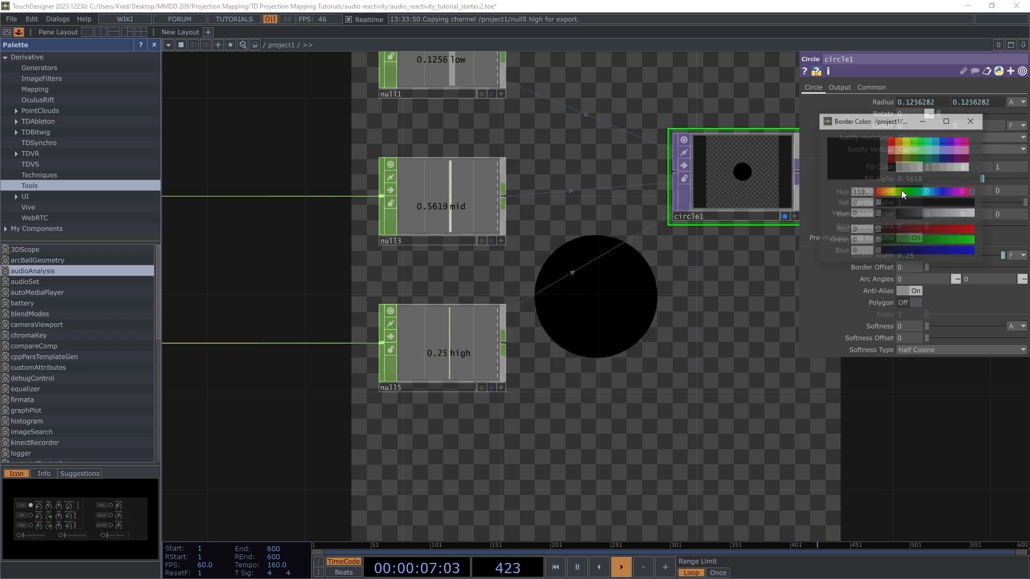
Step: Set circle1's Border Color to blue (0, 0.18431, 1)
left_click(942, 141)
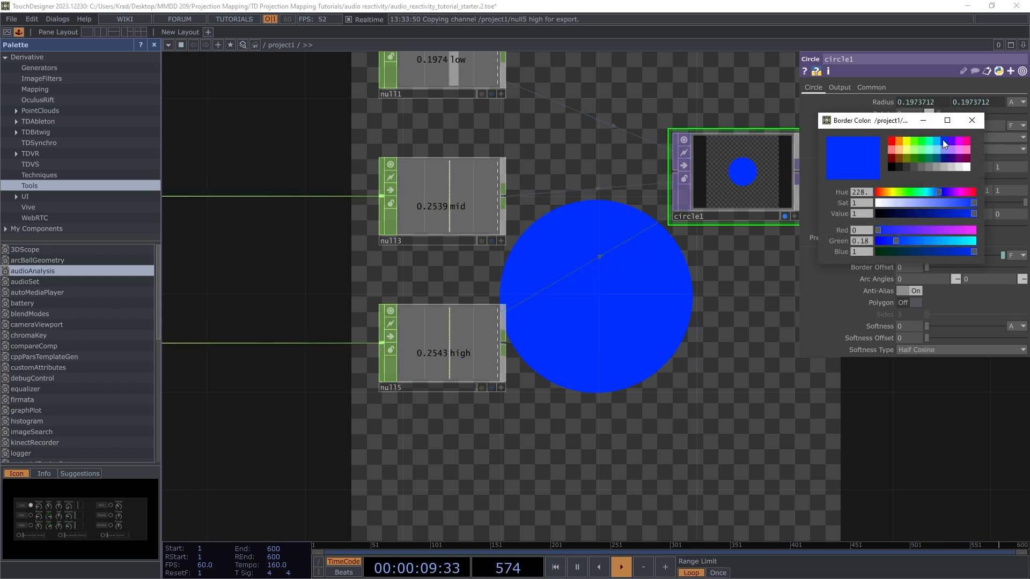
left_click(972, 120)
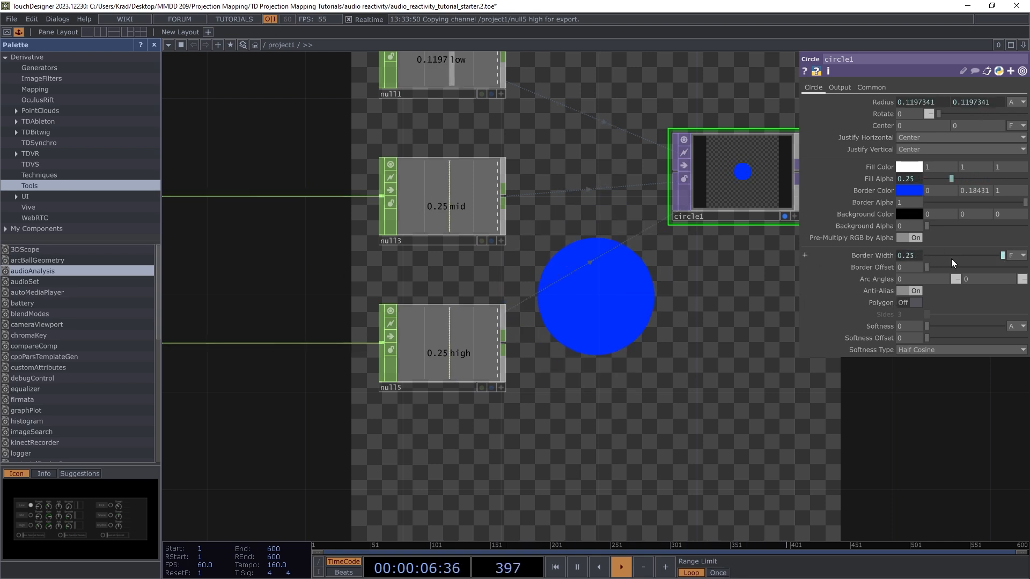
scroll(740, 303, "down", 5)
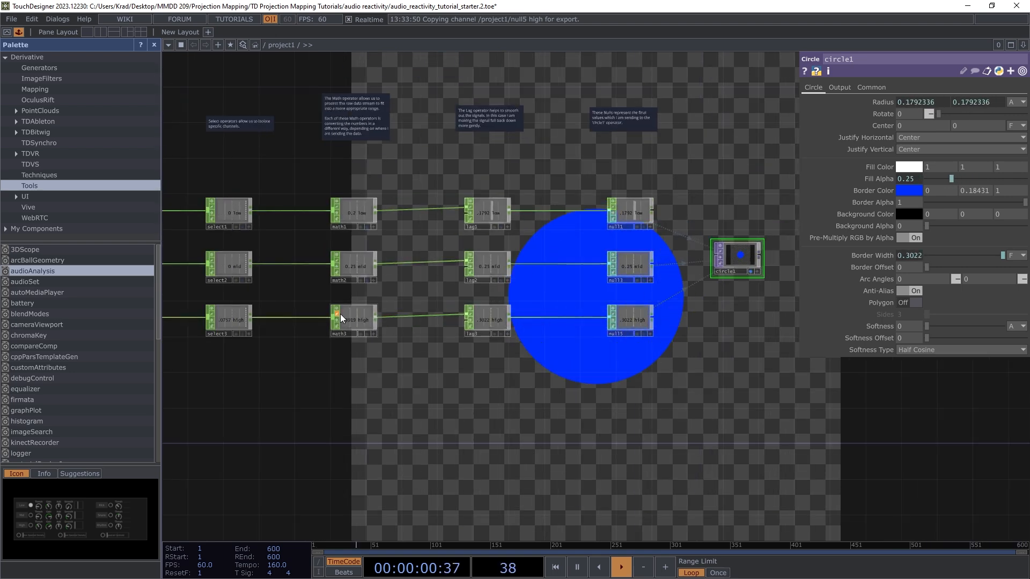
Step: Remap math3's To Range on the Range page to 0.01–0.08
left_click(355, 317)
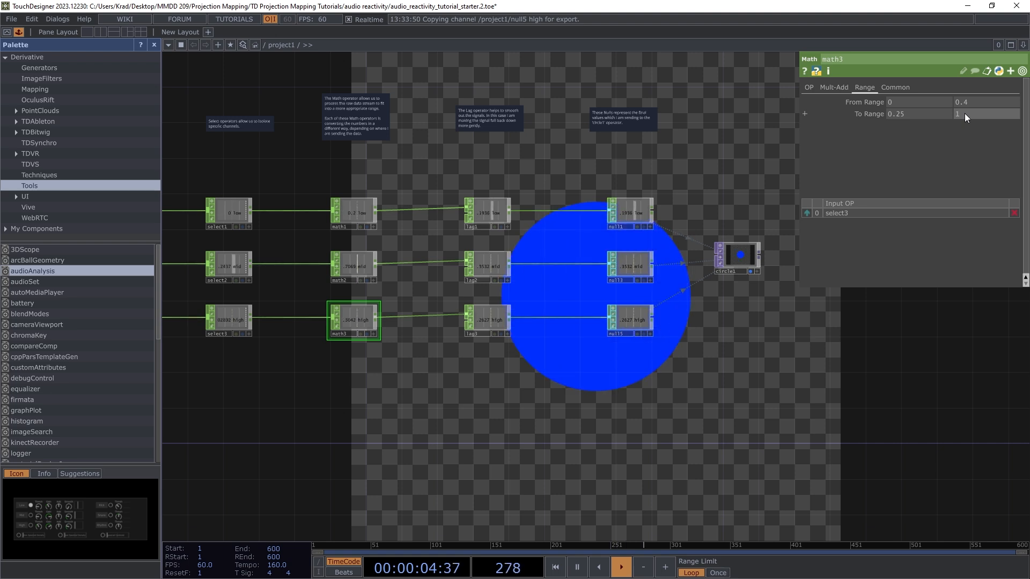
middle_click_drag(964, 114, 901, 114)
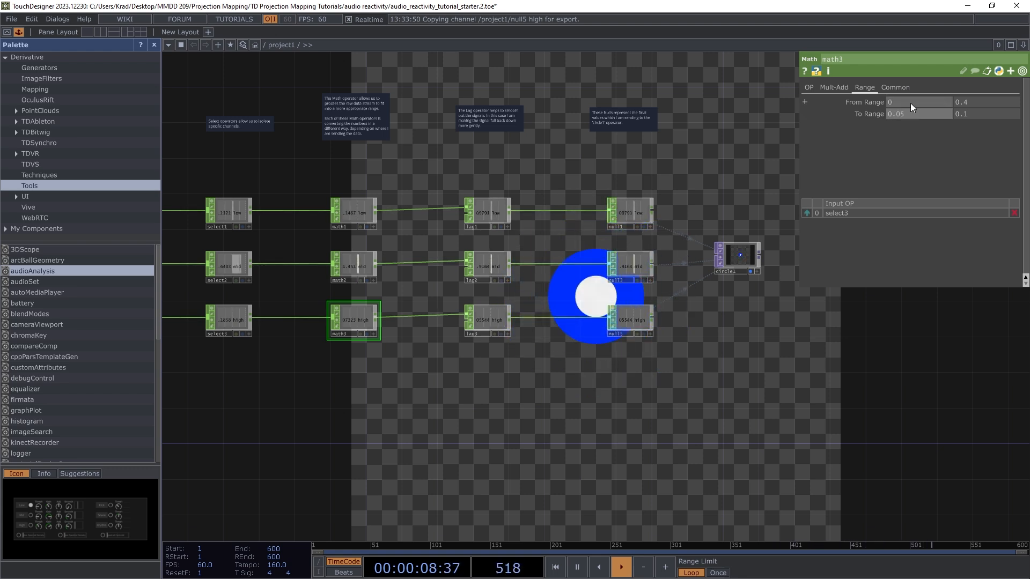
middle_click_drag(901, 115, 914, 126)
middle_click_drag(977, 112, 970, 125)
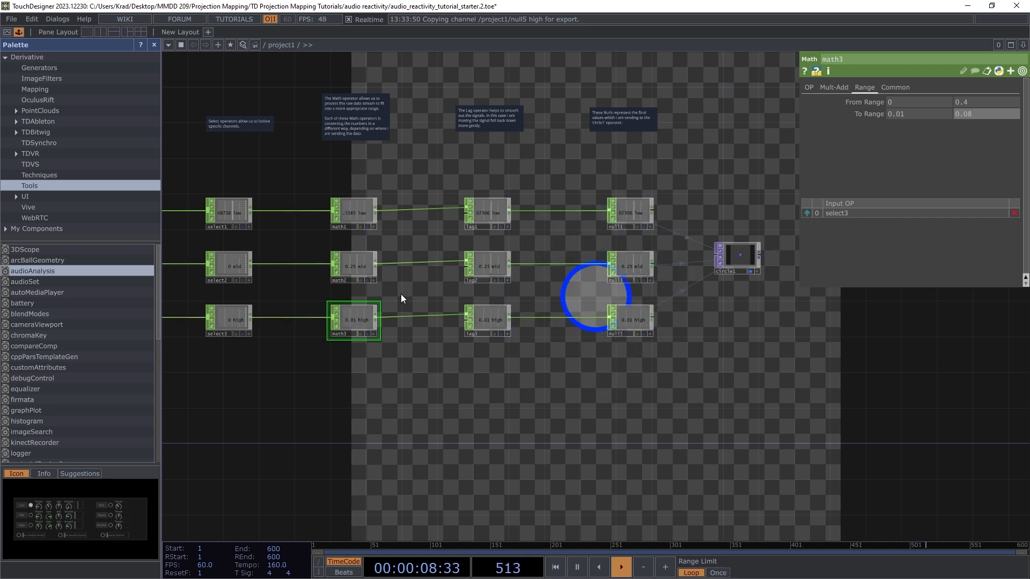
scroll(724, 252, "up", 5)
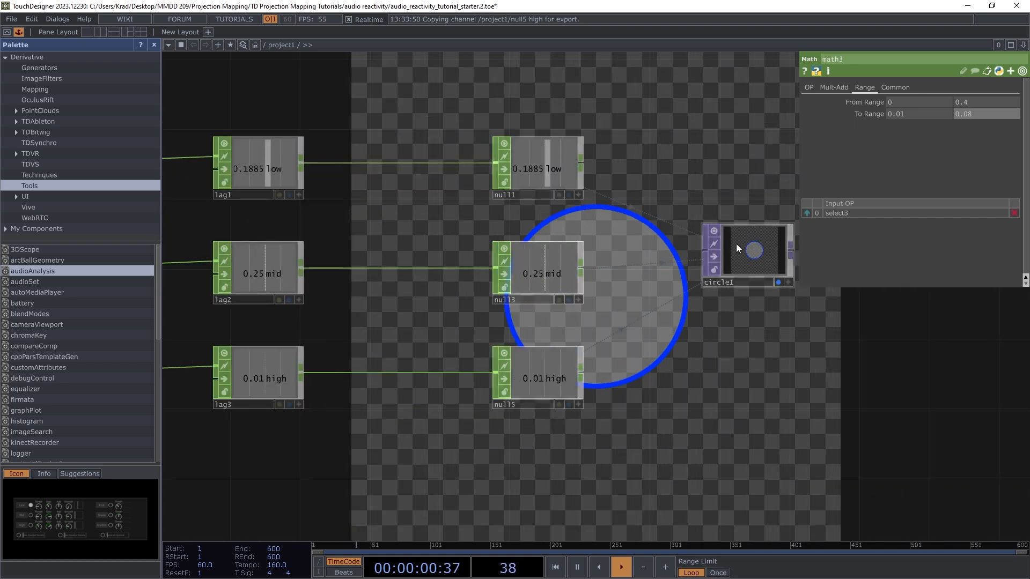
left_click(700, 275)
left_click(914, 167)
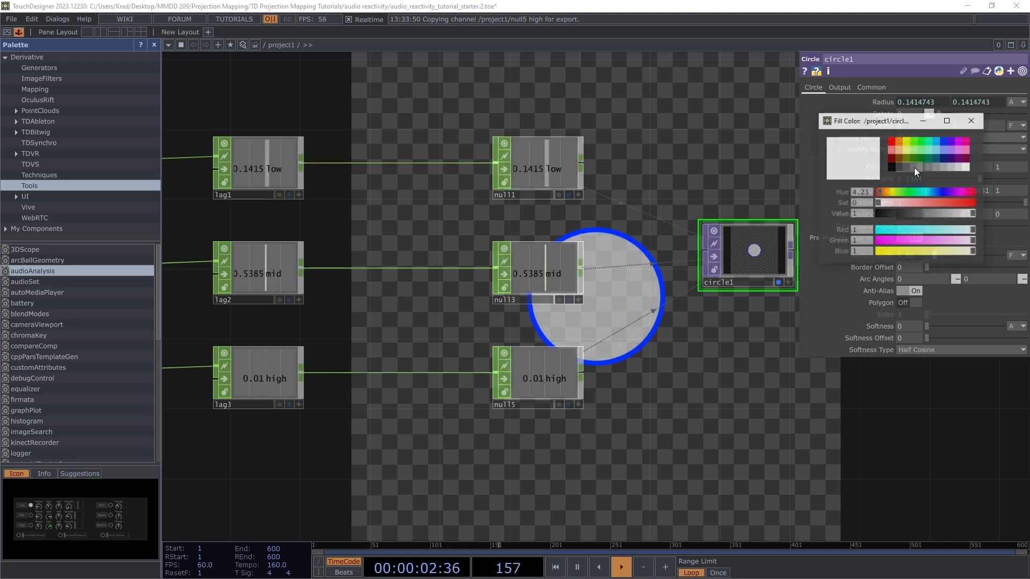
left_click(958, 141)
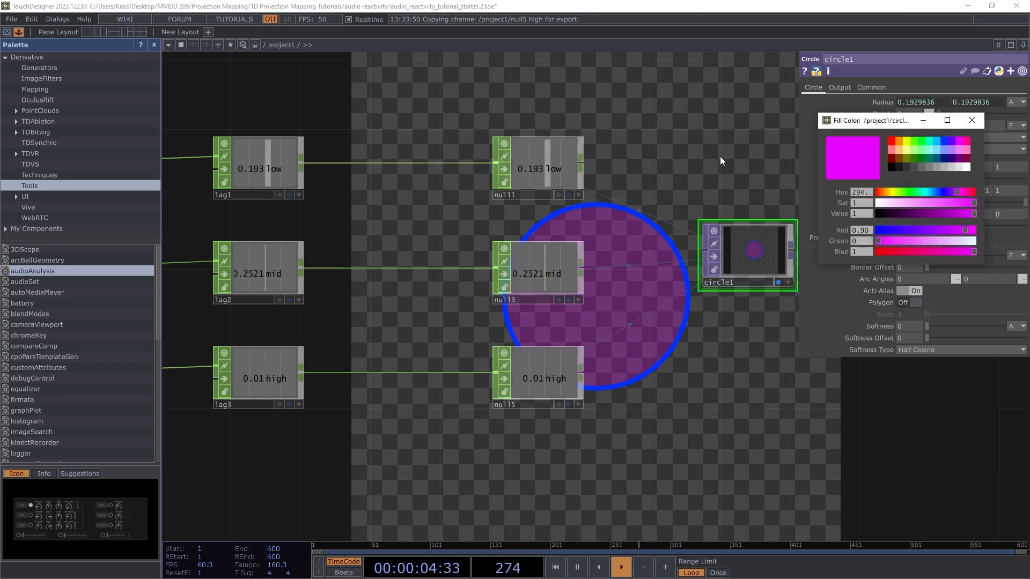
scroll(427, 352, "down", 5)
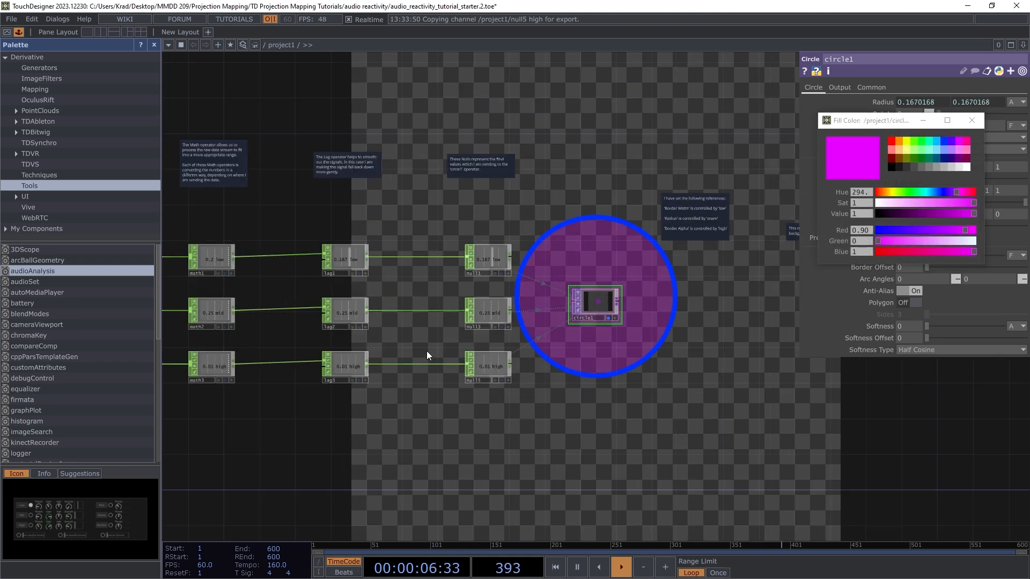
scroll(412, 362, "up", 4)
scroll(655, 361, "down", 3)
scroll(559, 410, "up", 3)
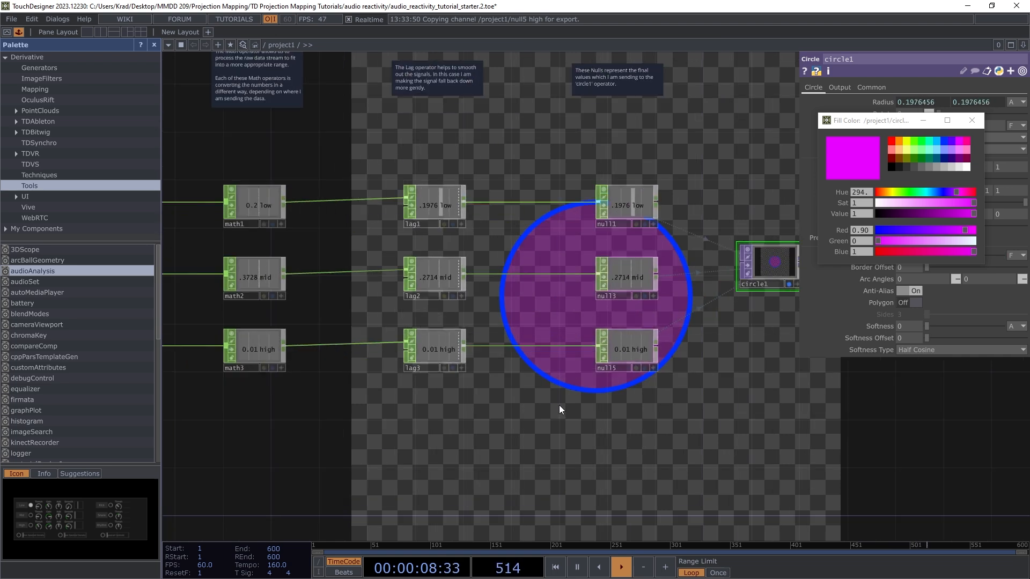
scroll(545, 343, "down", 4)
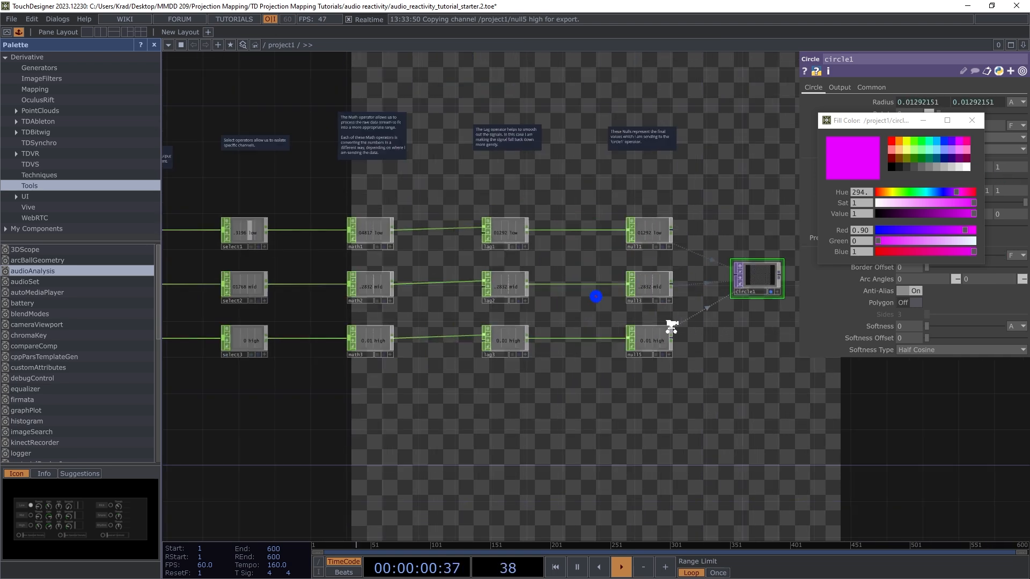
scroll(575, 345, "up", 5)
scroll(757, 322, "up", 4)
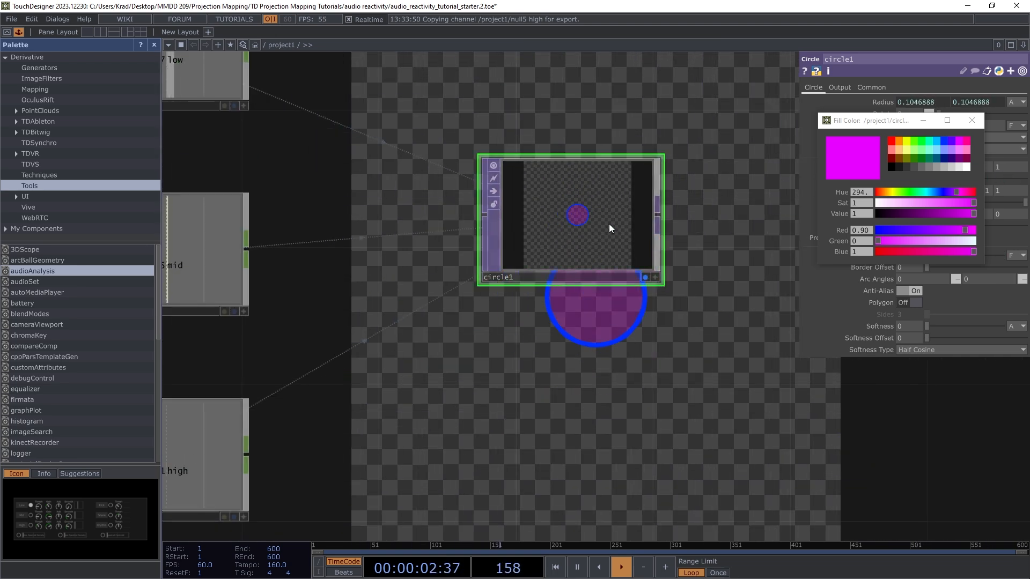
scroll(620, 213, "down", 3)
scroll(680, 251, "down", 4)
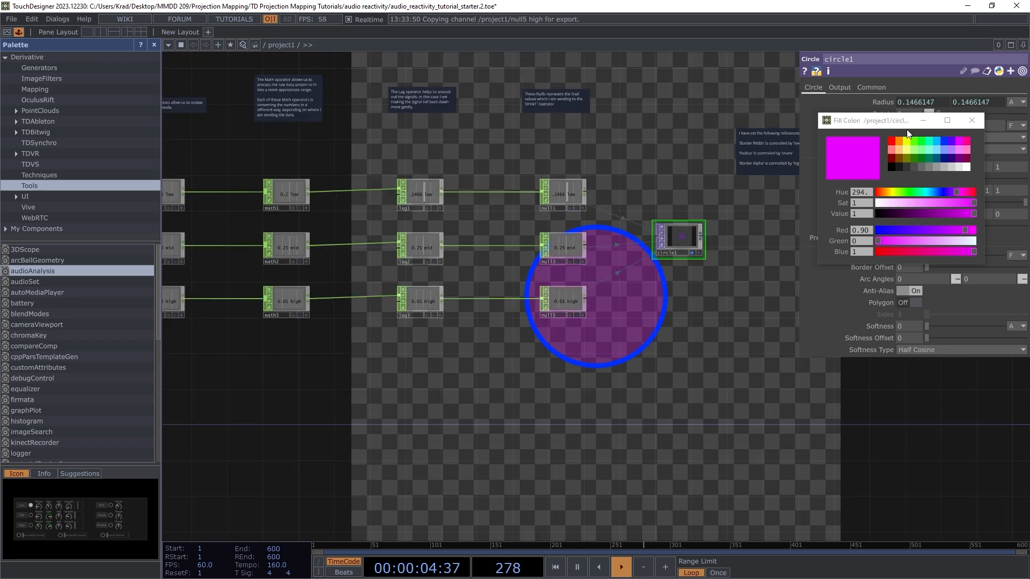
Step: Dismiss the Fill Color picker and zoom the network view
left_click(971, 120)
scroll(491, 330, "down", 1)
scroll(356, 294, "up", 4)
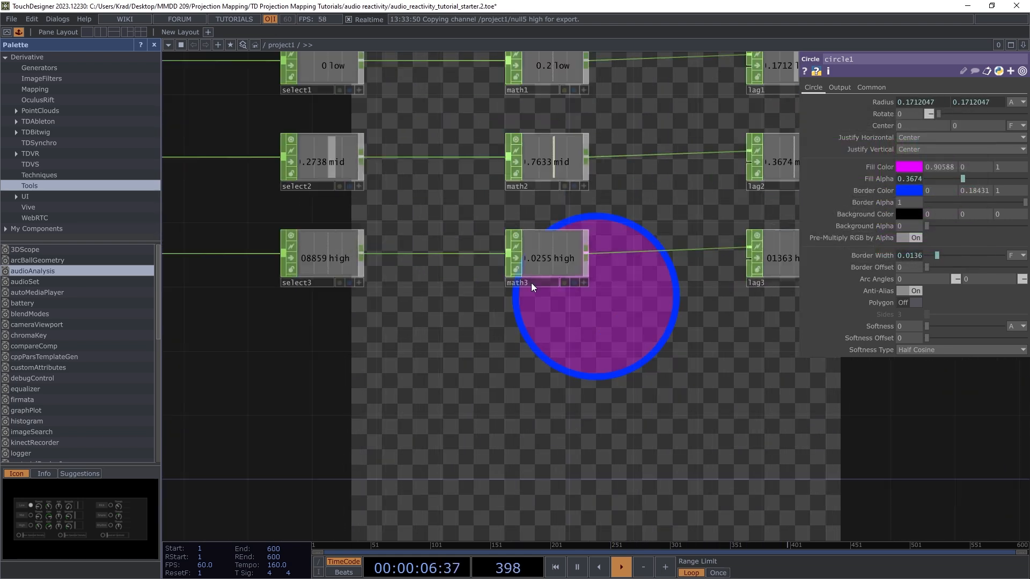
scroll(363, 349, "down", 3)
scroll(313, 342, "down", 3)
scroll(655, 288, "up", 2)
scroll(425, 292, "up", 2)
scroll(634, 225, "down", 3)
scroll(549, 252, "up", 4)
Step: Move the circle1 TOP node to the right of null1, null3 and null5
left_click_drag(417, 407, 577, 405)
scroll(437, 330, "down", 3)
scroll(437, 330, "down", 2)
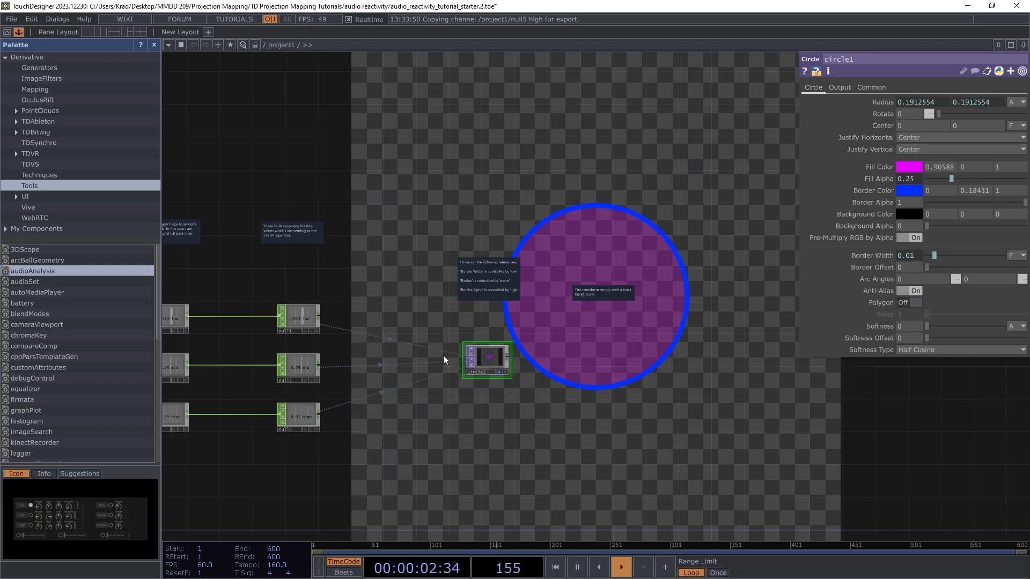
scroll(446, 361, "up", 2)
scroll(447, 370, "up", 3)
scroll(668, 333, "down", 2)
scroll(603, 349, "up", 2)
scroll(601, 350, "up", 1)
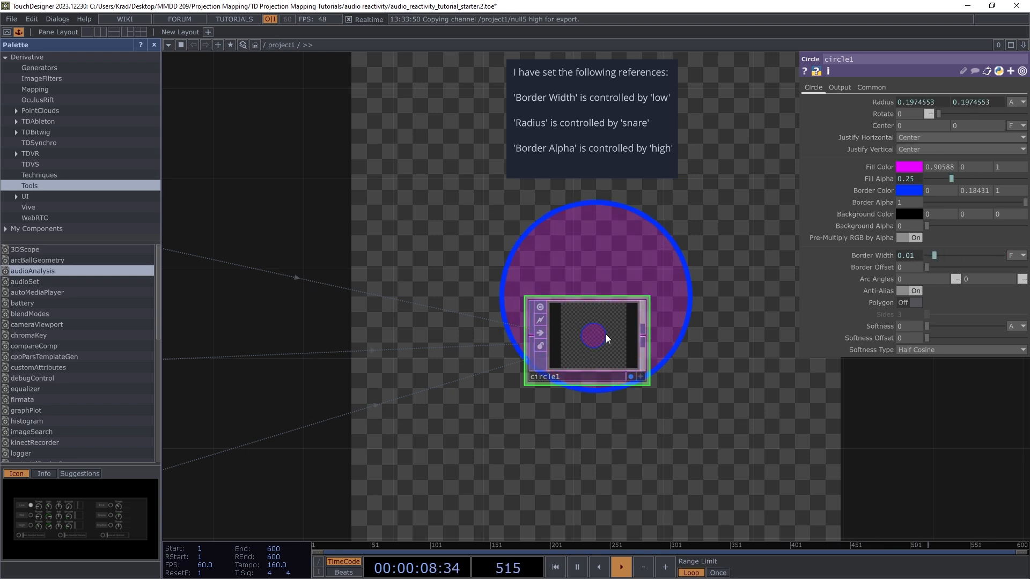
scroll(623, 259, "down", 2)
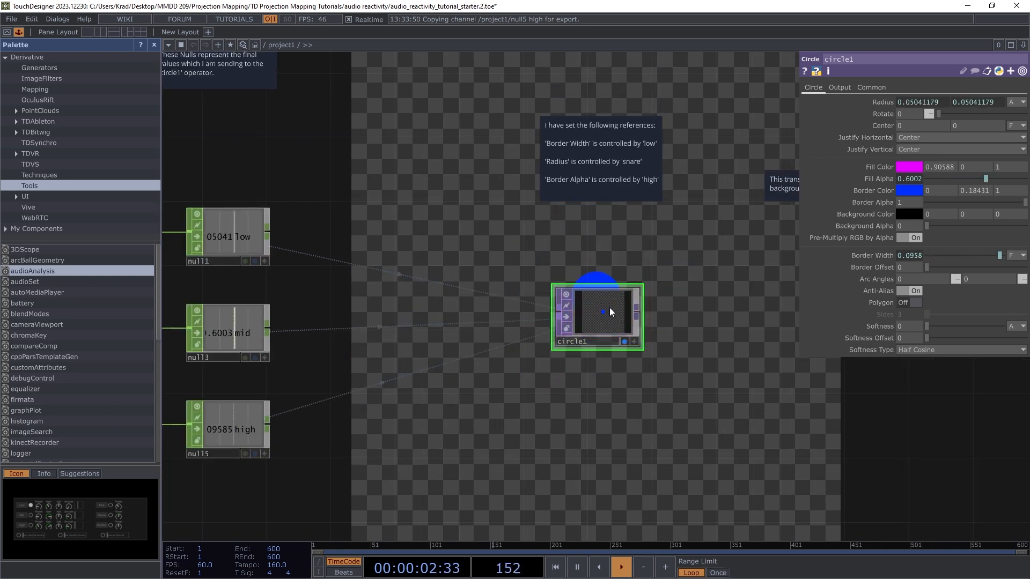
scroll(585, 327, "up", 4)
scroll(679, 321, "down", 2)
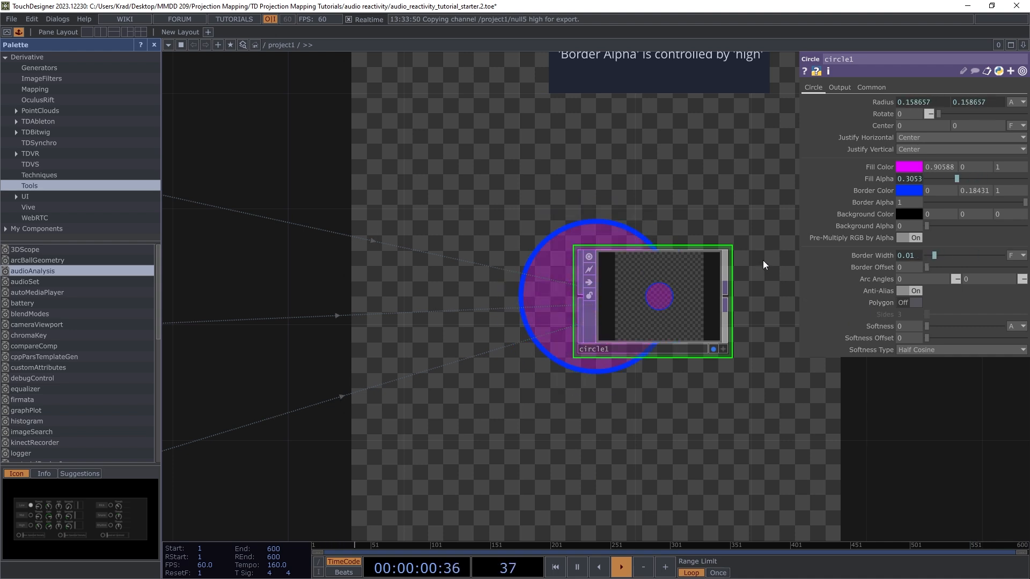
scroll(767, 263, "down", 2)
scroll(701, 284, "down", 2)
scroll(673, 317, "down", 3)
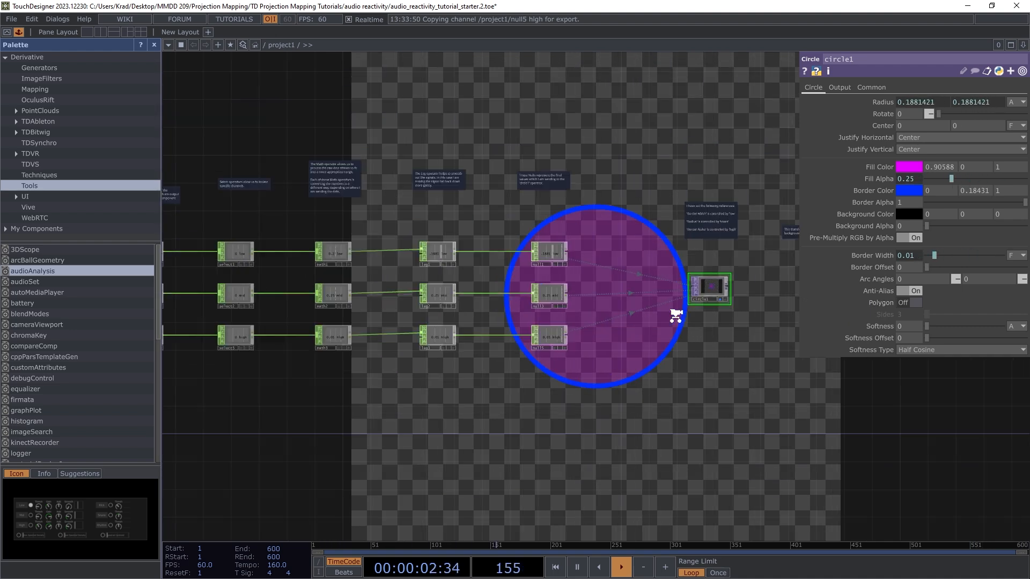
scroll(741, 304, "up", 5)
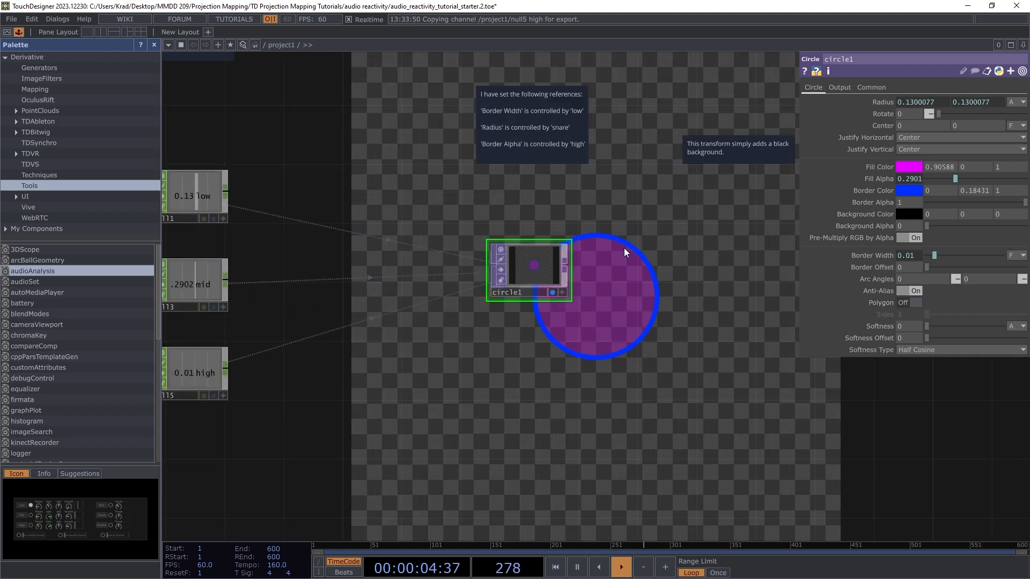
Step: Fine-tune circle1's position, nudging it slightly lower and left
mouse_move(523, 272)
left_mouse_down()
mouse_move(525, 256)
mouse_move(525, 308)
mouse_move(523, 284)
left_mouse_up()
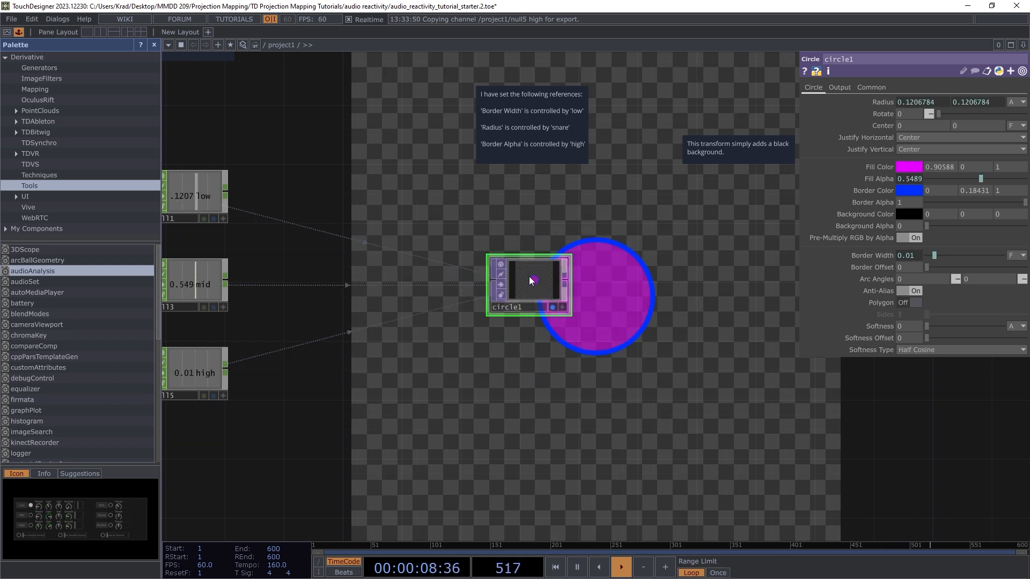
mouse_move(533, 294)
left_mouse_down()
mouse_move(510, 287)
mouse_move(522, 278)
left_mouse_up()
scroll(633, 271, "down", 6)
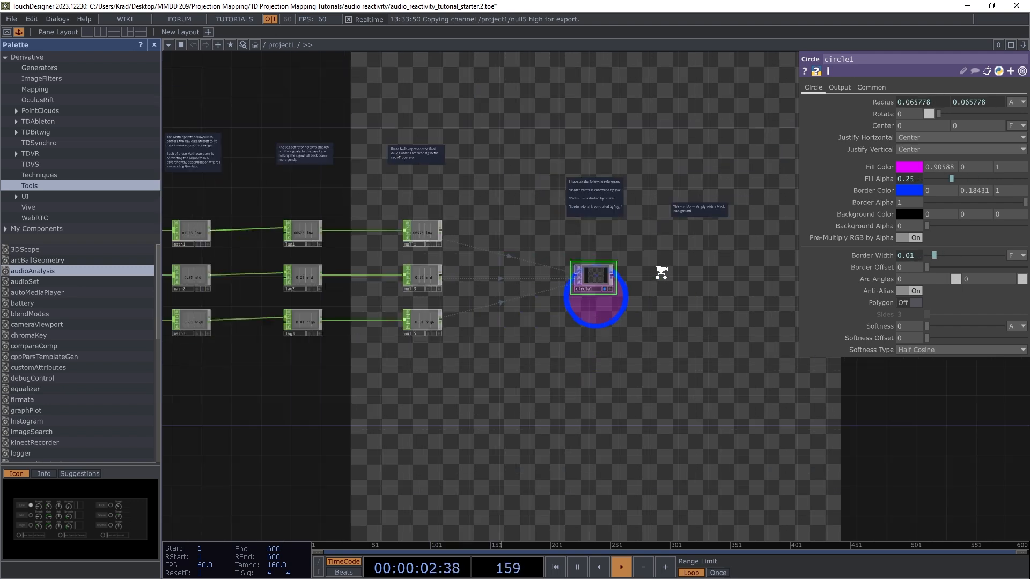
scroll(662, 267, "down", 3)
scroll(458, 224, "up", 10)
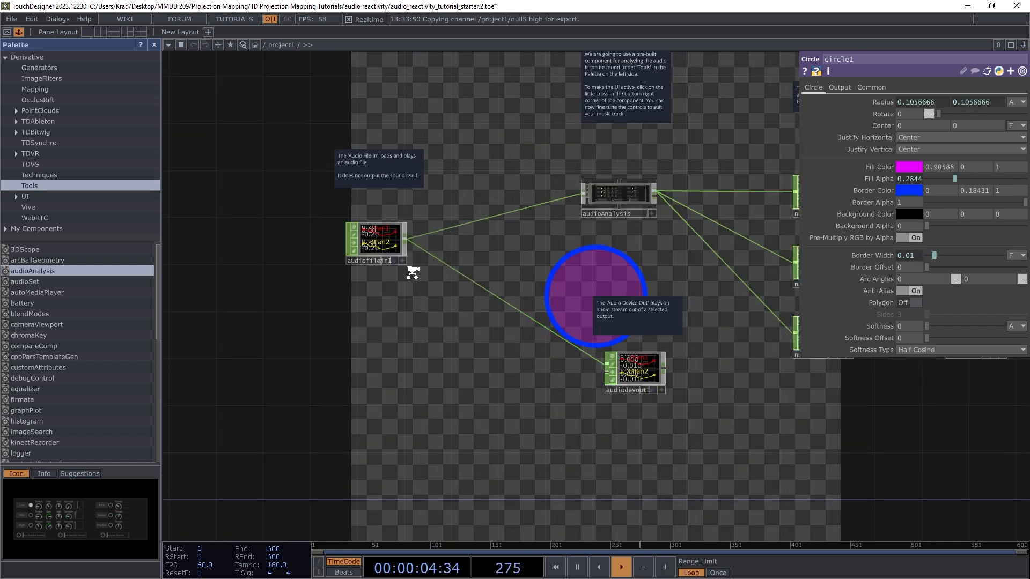
scroll(539, 281, "down", 4)
scroll(399, 173, "up", 4)
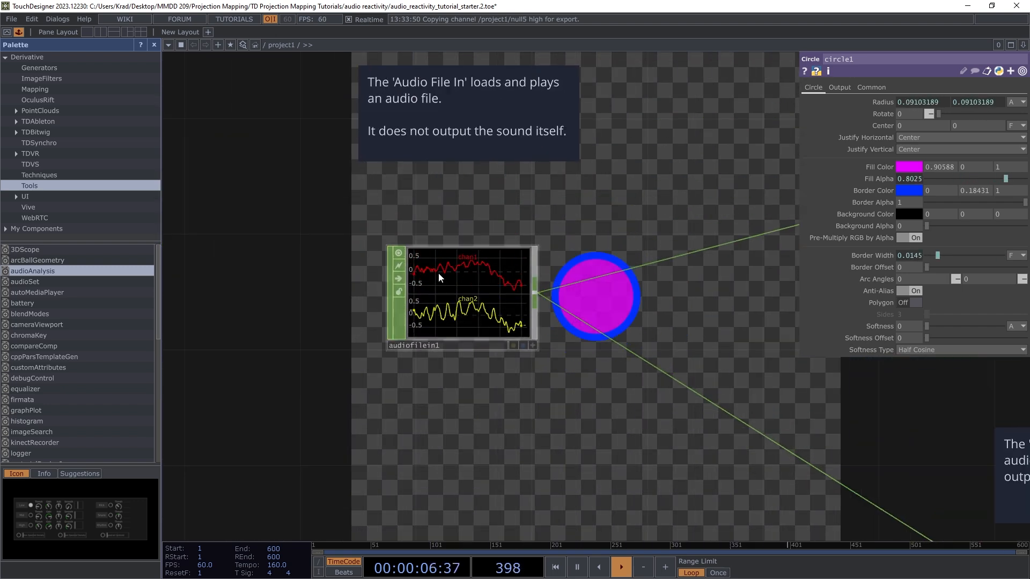
Step: Browse audiofilein1's File to Desktop > MMDD 209 > Projection Mapping > TD Projection Mapping Tutorials > audio reactivity and pick [12] aquarius.mp3
left_click(453, 293)
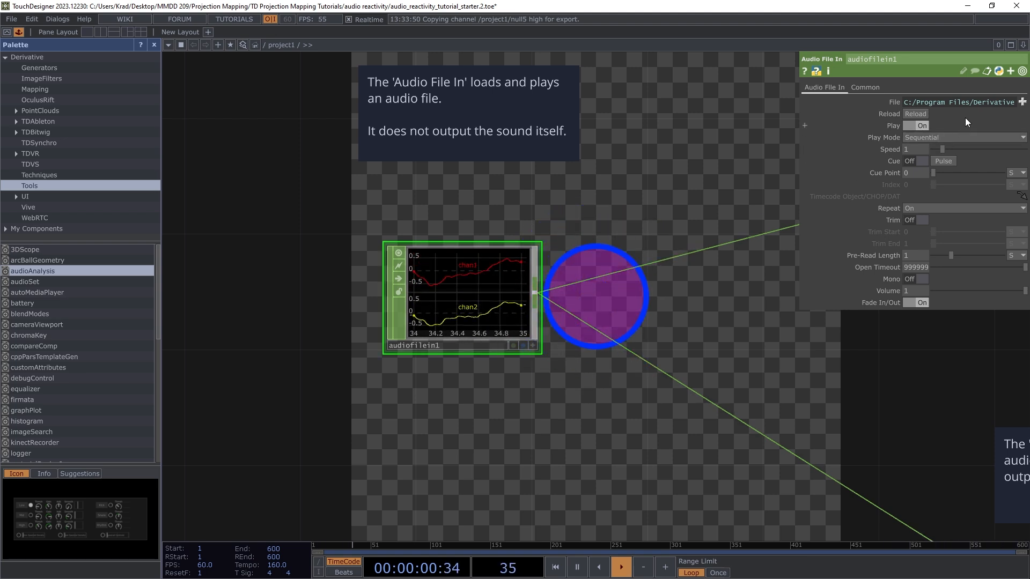
left_click(1022, 102)
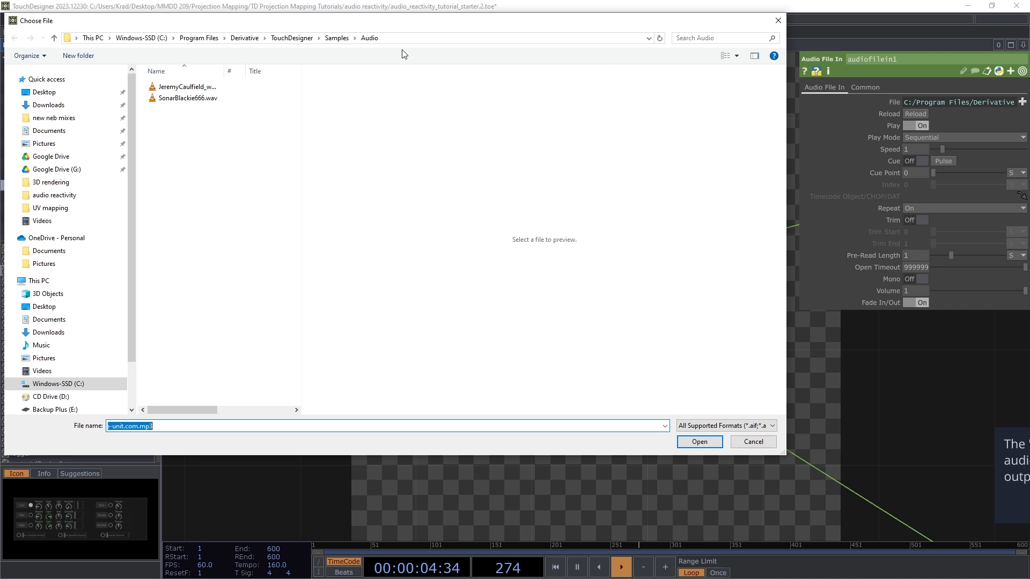
left_click(58, 304)
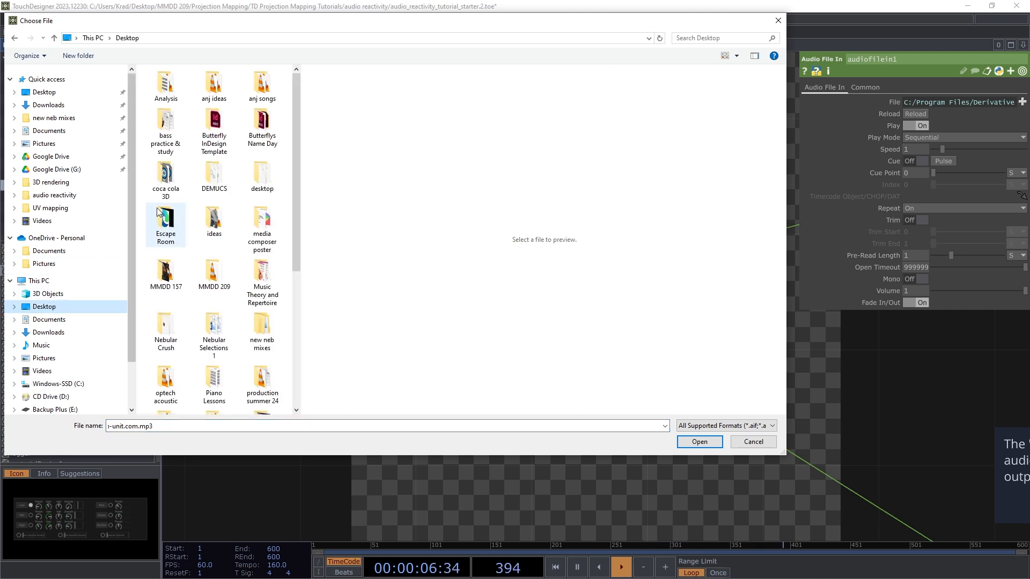
double_click(229, 282)
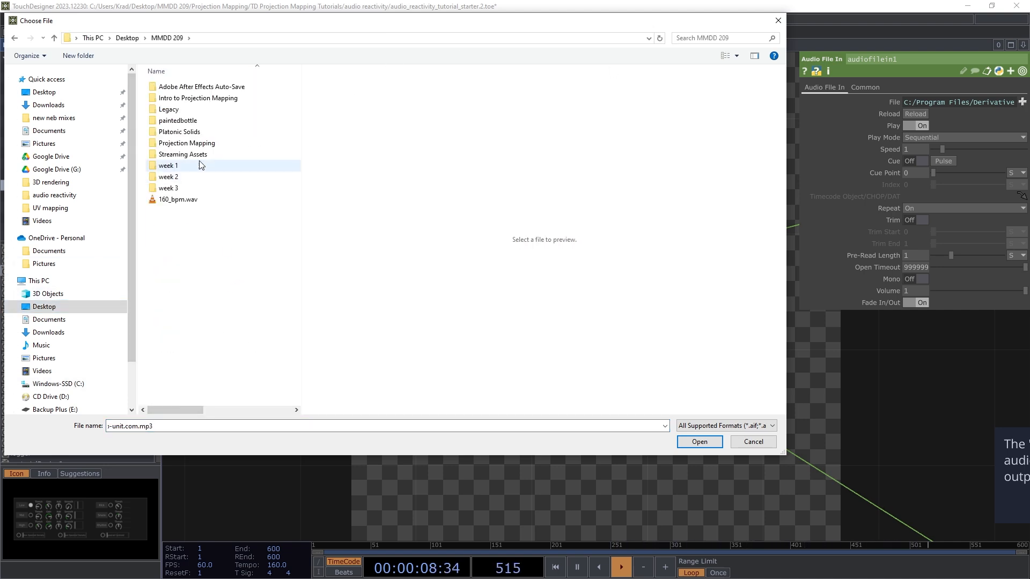
double_click(198, 146)
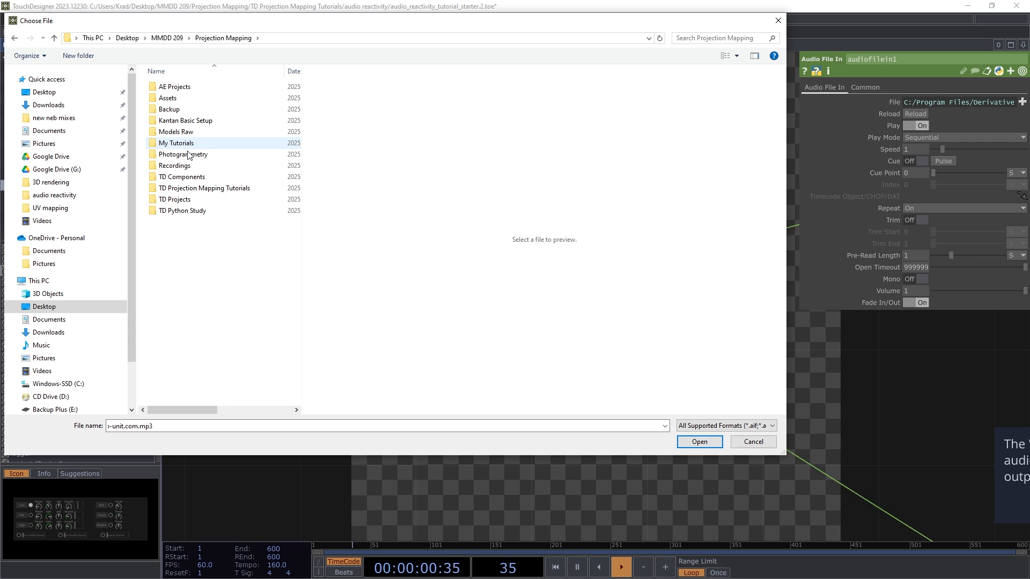
double_click(204, 188)
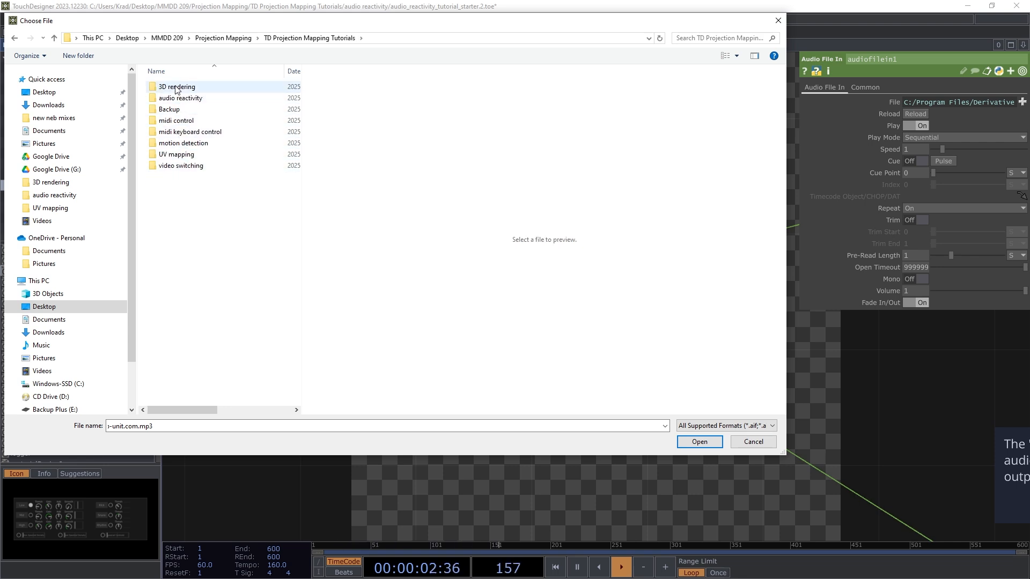
double_click(179, 99)
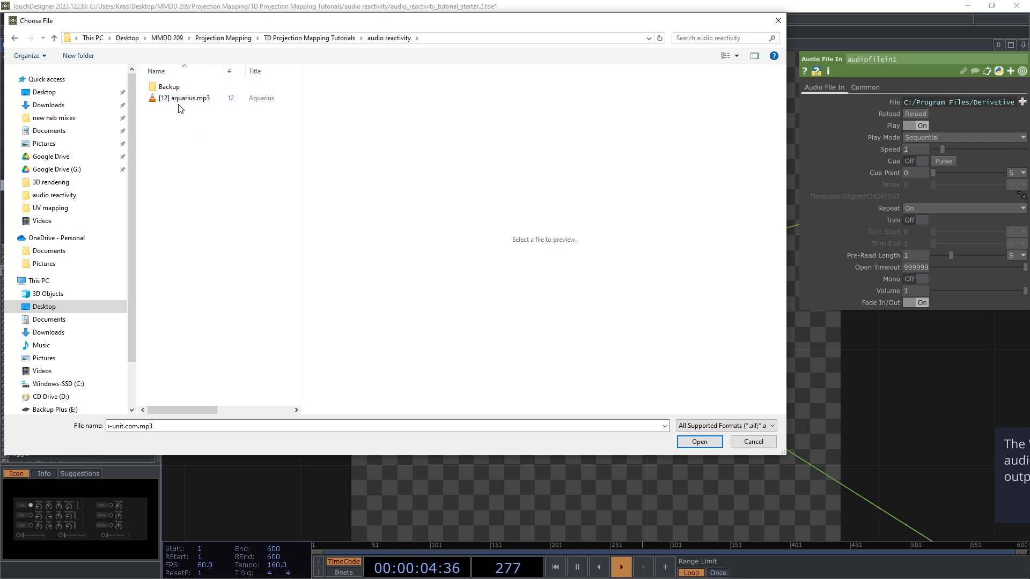
left_click(699, 441)
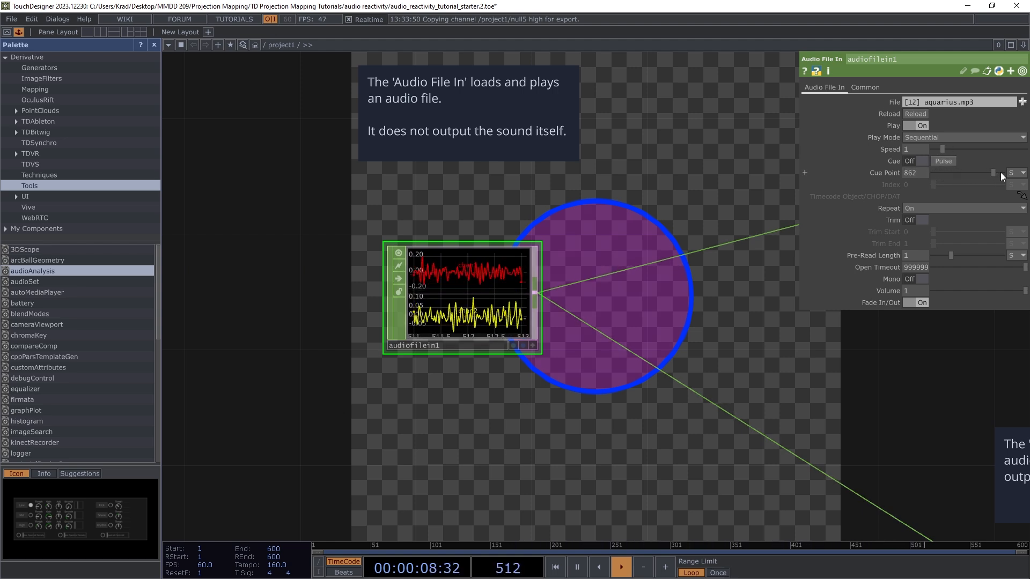
Step: Move audiofilein1's Cue Point from 862 back to 169
left_click_drag(991, 172, 948, 171)
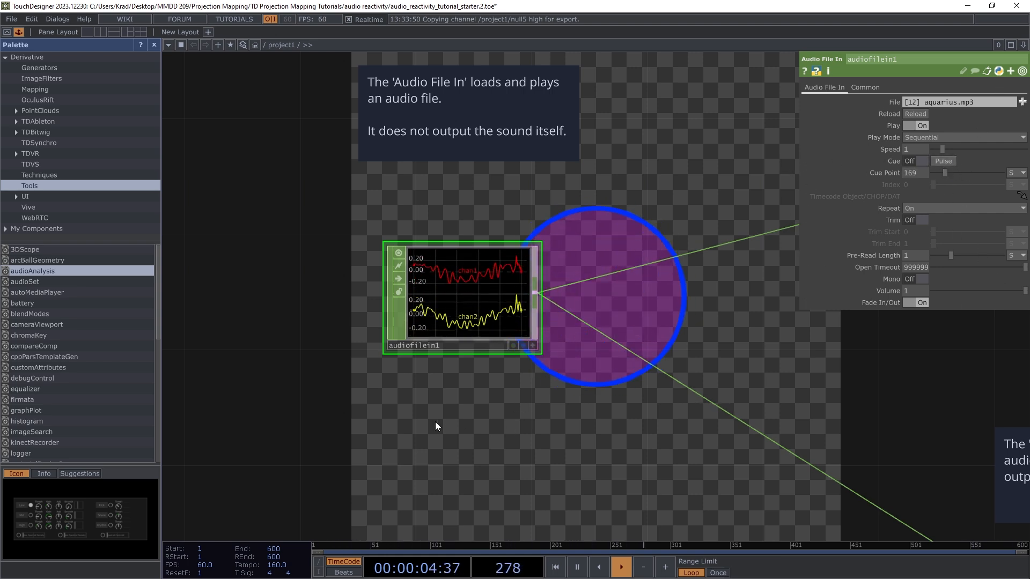
scroll(442, 427, "down", 10)
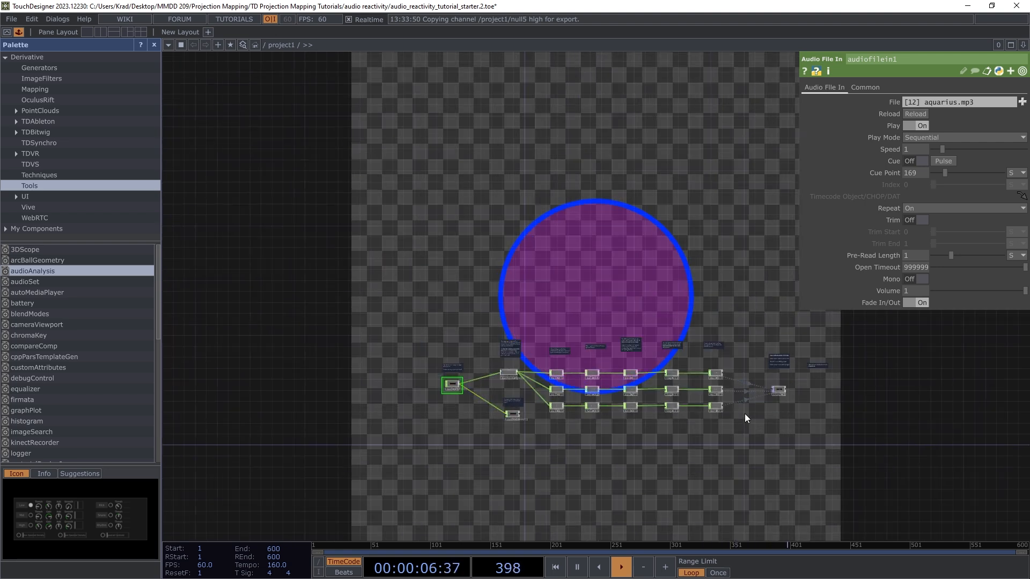
Step: Select circle1 to watch its Radius, Fill Alpha and Border Width react to the aquarius track
scroll(744, 414, "up", 10)
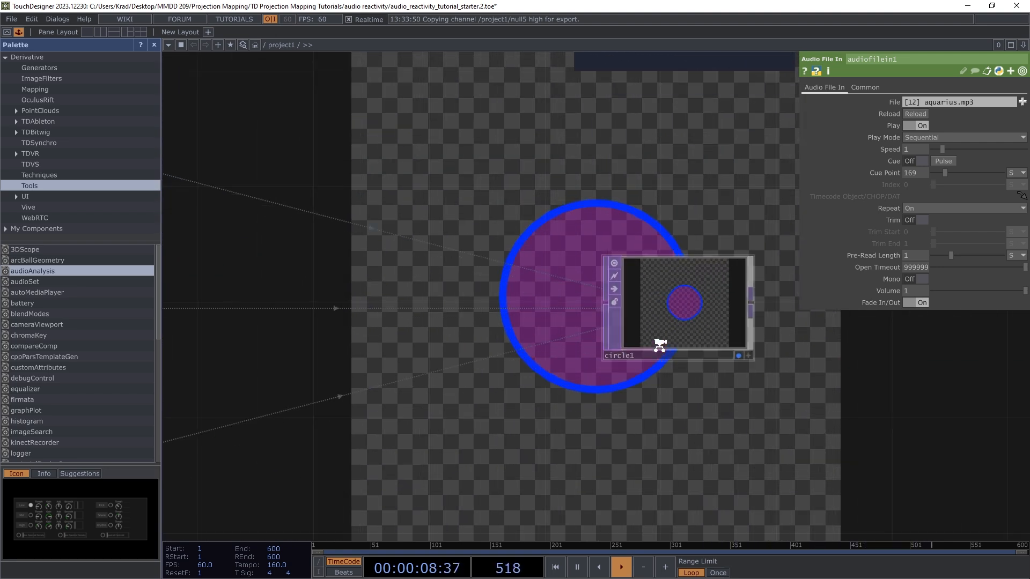
left_click(689, 313)
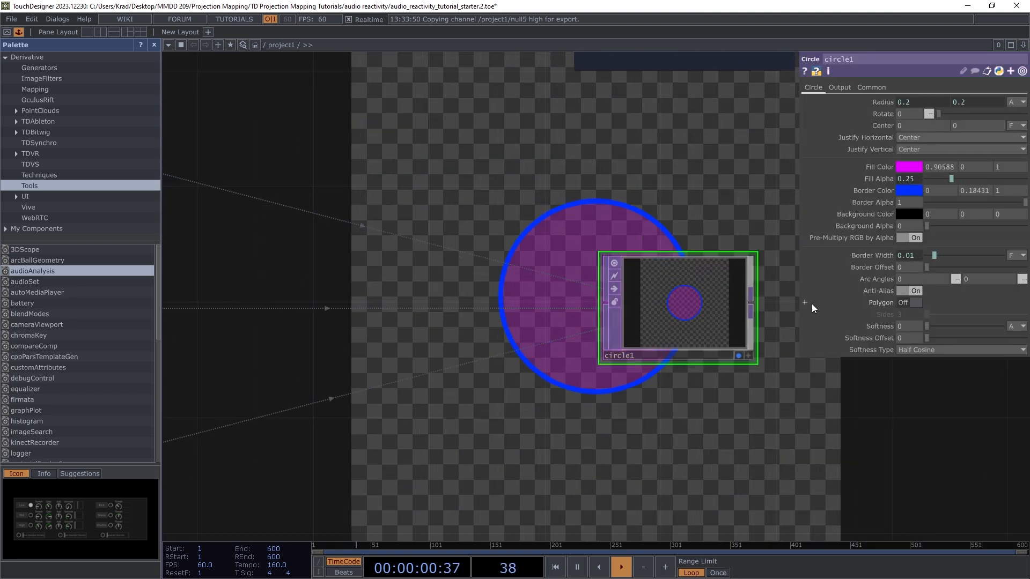
scroll(811, 303, "down", 5)
scroll(690, 368, "up", 4)
scroll(689, 375, "down", 3)
scroll(691, 378, "up", 1)
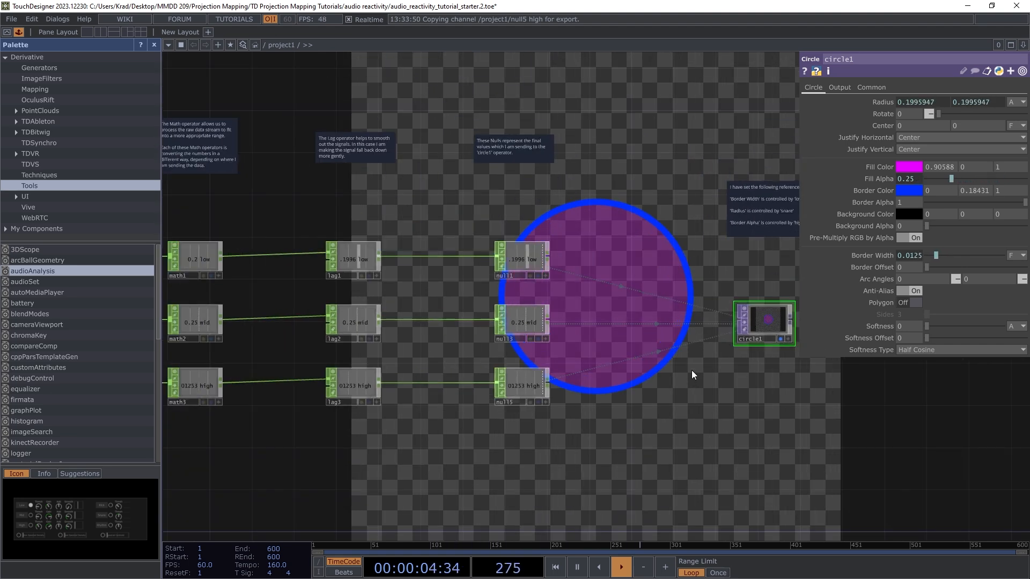
scroll(675, 376, "down", 3)
scroll(633, 356, "up", 2)
scroll(694, 361, "down", 4)
scroll(695, 366, "down", 4)
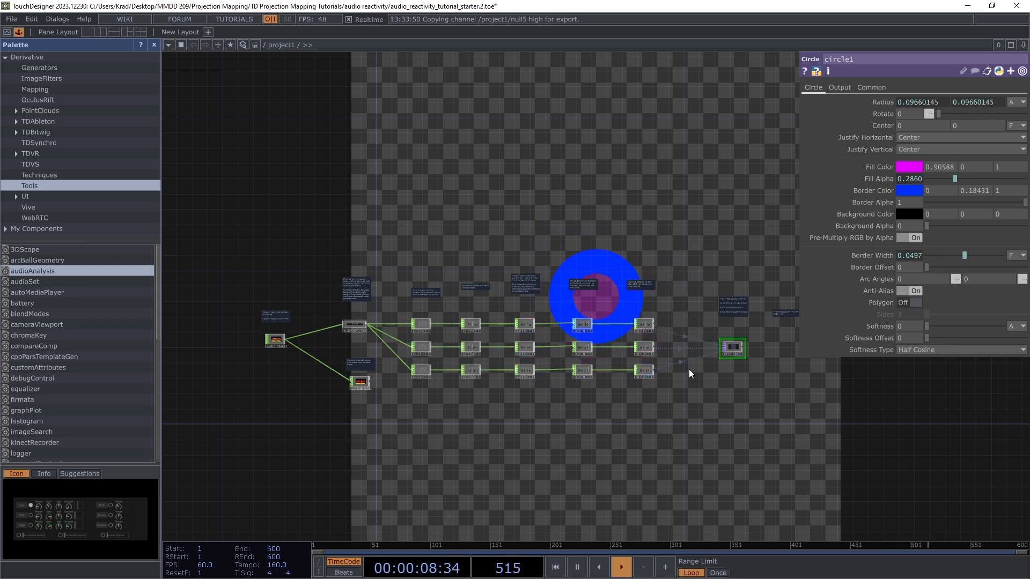
scroll(707, 365, "down", 3)
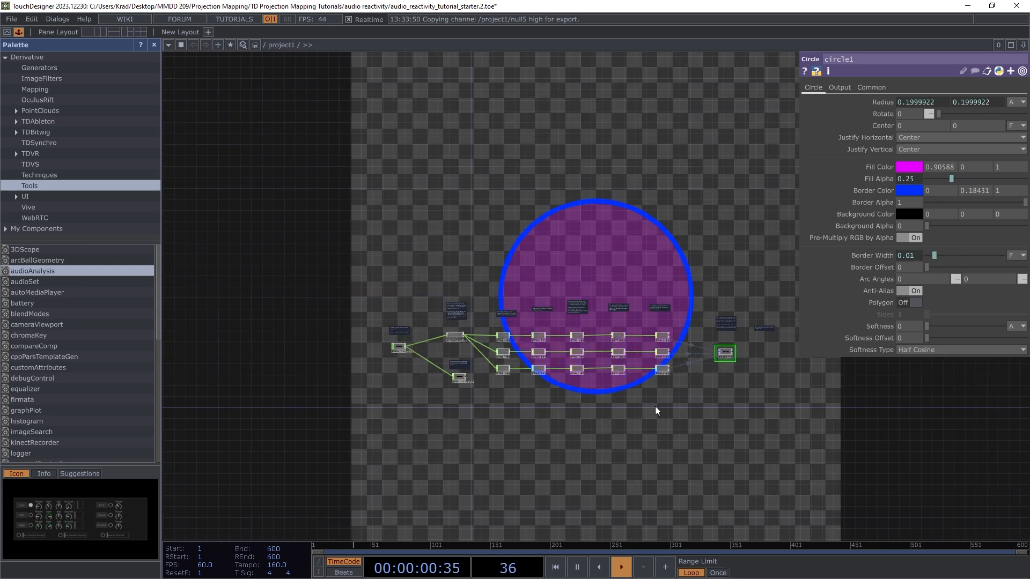
scroll(499, 391, "up", 3)
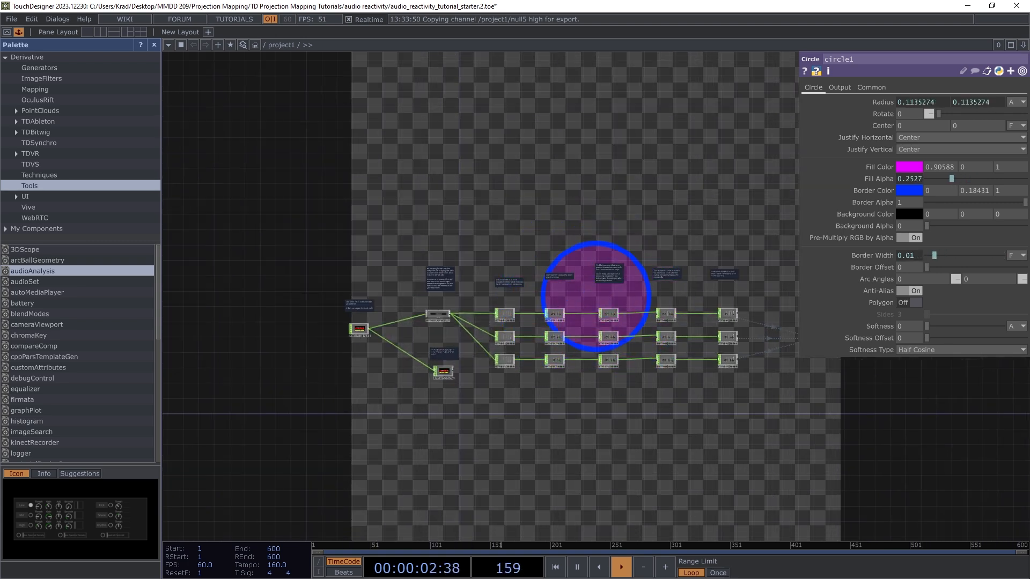